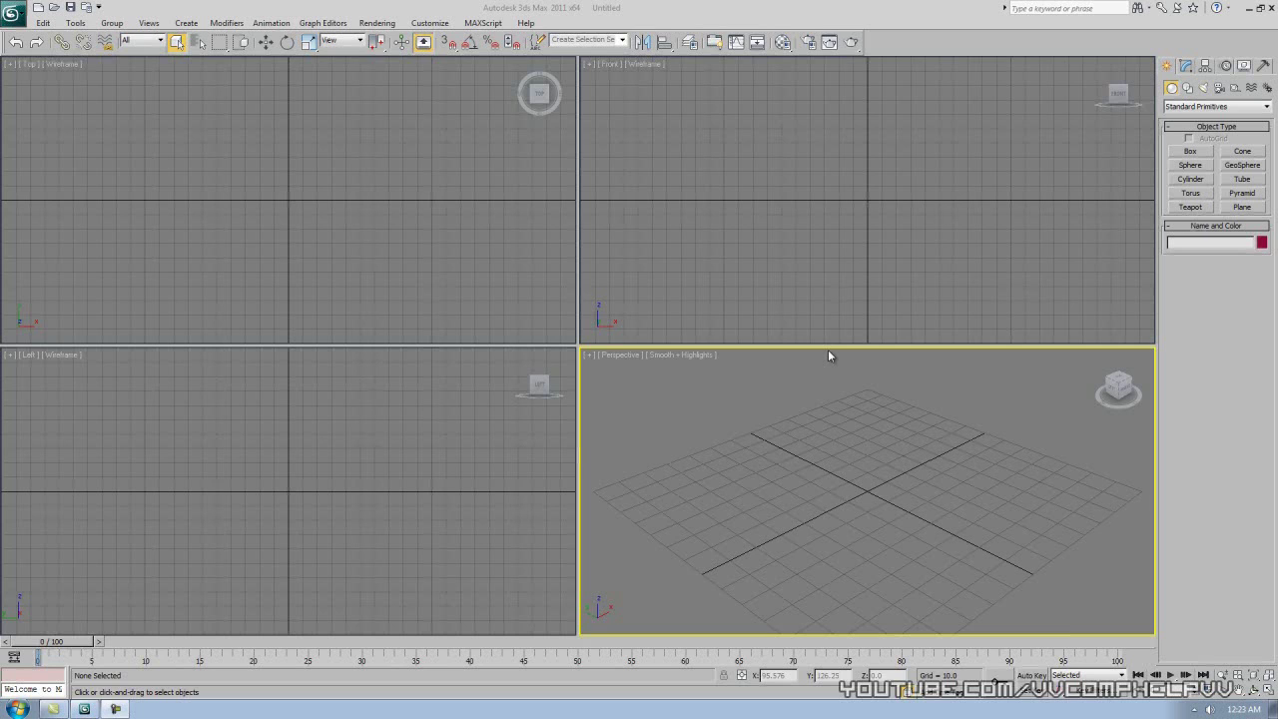
Step: Create six spheres of varying sizes scattered across the Top viewport, and finish with nothing selected
{"action": "left_click", "coordinate": [467, 205]}
{"action": "left_click", "coordinate": [678, 360]}
{"action": "left_click", "coordinate": [561, 283]}
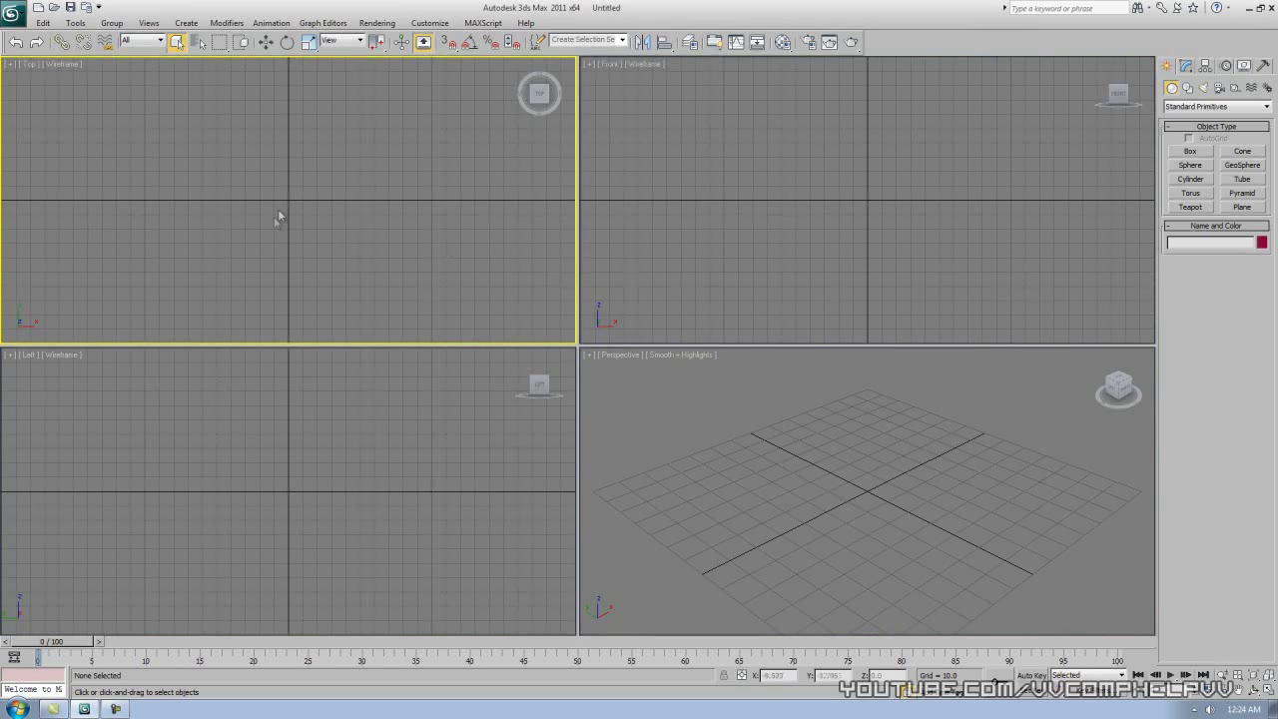
{"action": "left_click", "coordinate": [1190, 179]}
{"action": "left_click_drag", "start_coordinate": [99, 193], "coordinate": [156, 144]}
{"action": "left_click_drag", "start_coordinate": [311, 225], "coordinate": [346, 219]}
{"action": "left_click_drag", "start_coordinate": [441, 247], "coordinate": [474, 225]}
{"action": "left_click_drag", "start_coordinate": [381, 120], "coordinate": [393, 111]}
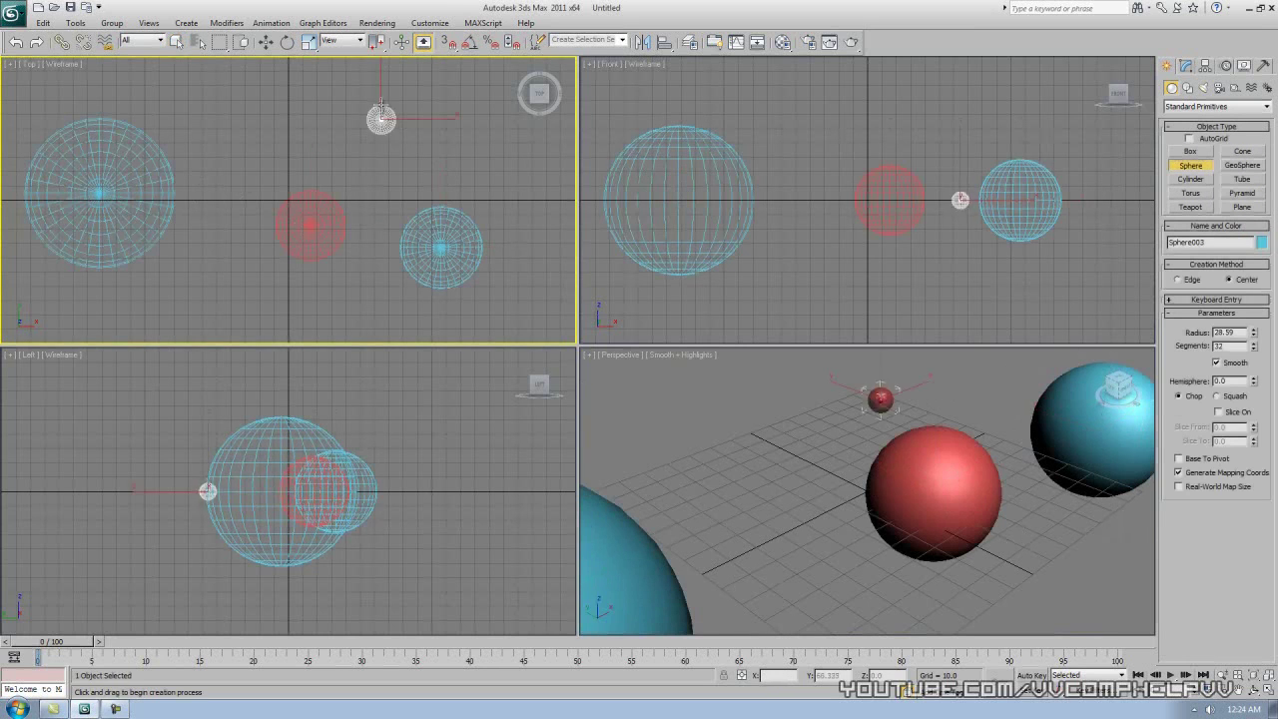
{"action": "left_click_drag", "start_coordinate": [227, 141], "coordinate": [249, 178]}
{"action": "left_click_drag", "start_coordinate": [270, 284], "coordinate": [303, 285]}
{"action": "right_click", "coordinate": [533, 232]}
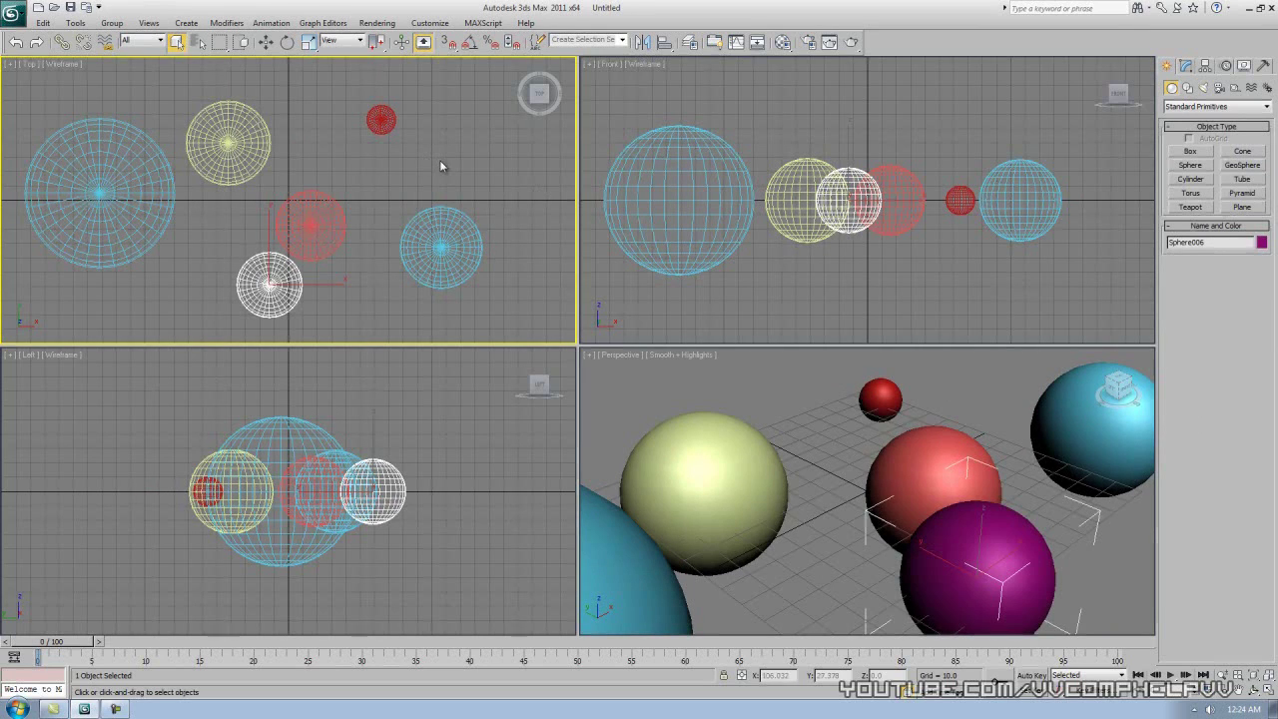
{"action": "left_click", "coordinate": [471, 167]}
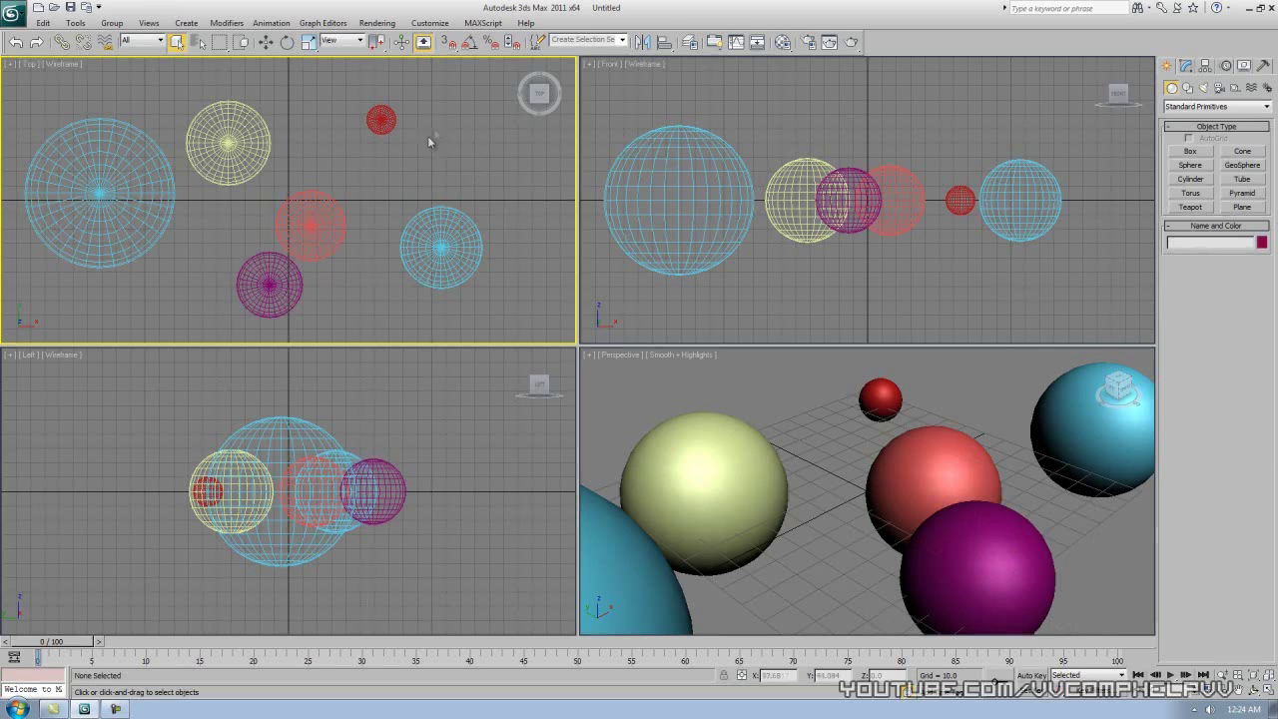
Step: Examine the scene's objects by name in the Select From Scene dialog, then close it without choosing any
{"action": "key", "text": "h"}
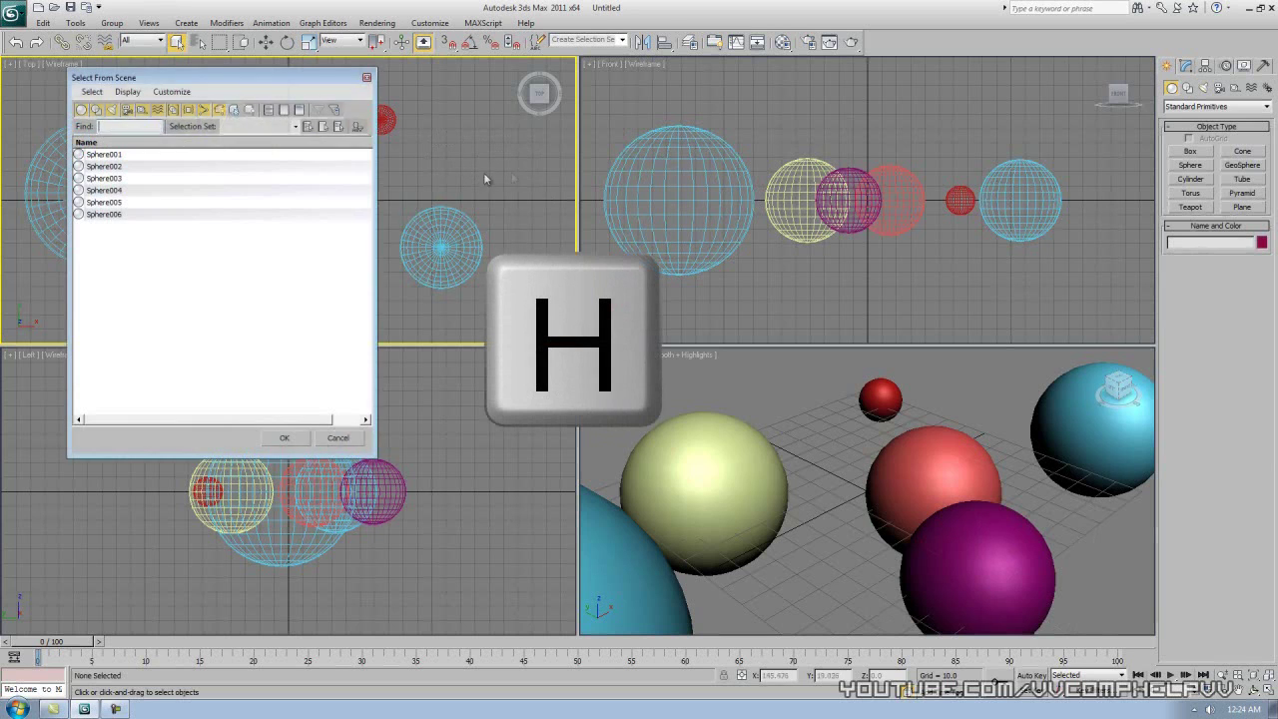
{"action": "left_click_drag", "start_coordinate": [272, 78], "coordinate": [722, 73]}
{"action": "left_click_drag", "start_coordinate": [571, 149], "coordinate": [570, 210]}
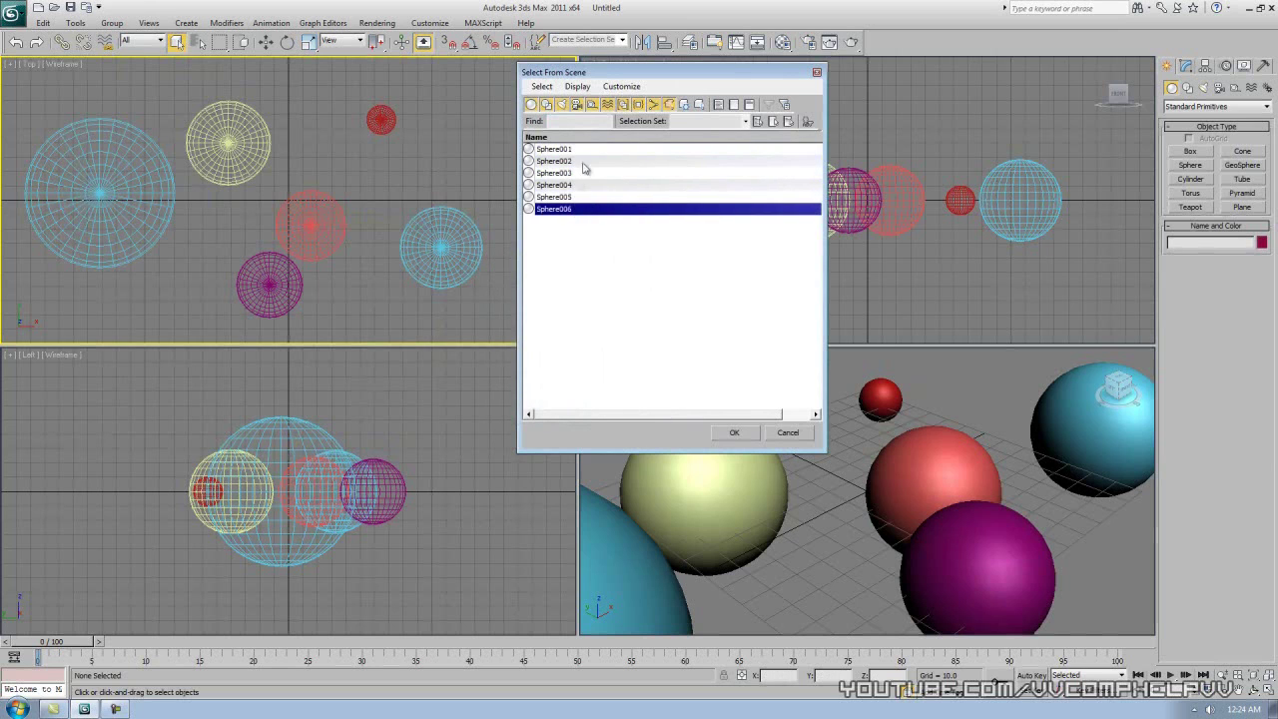
{"action": "left_click_drag", "start_coordinate": [599, 73], "coordinate": [687, 87]}
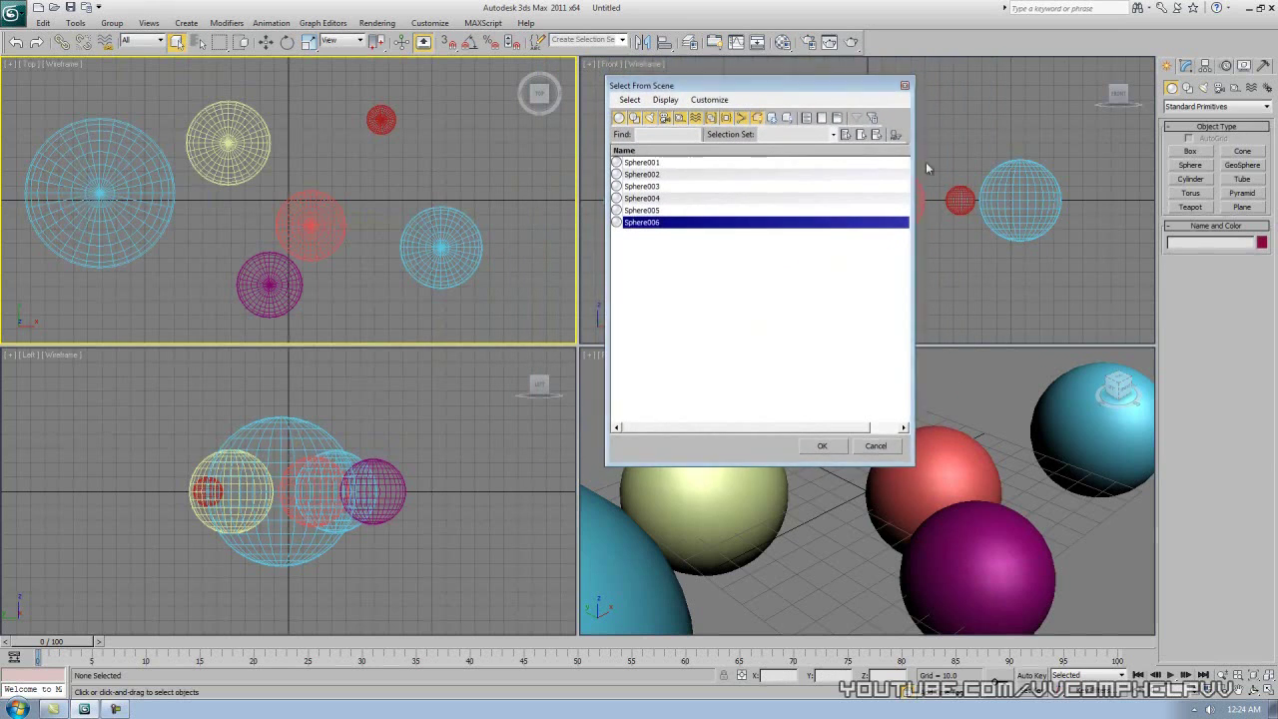
{"action": "left_click", "coordinate": [905, 85]}
Step: Add a tube and a small box about 16 × 15 × 10 among the spheres in the Top viewport
{"action": "left_click", "coordinate": [1244, 180]}
{"action": "left_click_drag", "start_coordinate": [475, 166], "coordinate": [447, 151]}
{"action": "left_click", "coordinate": [460, 178]}
{"action": "left_click", "coordinate": [462, 161]}
{"action": "left_click", "coordinate": [1199, 150]}
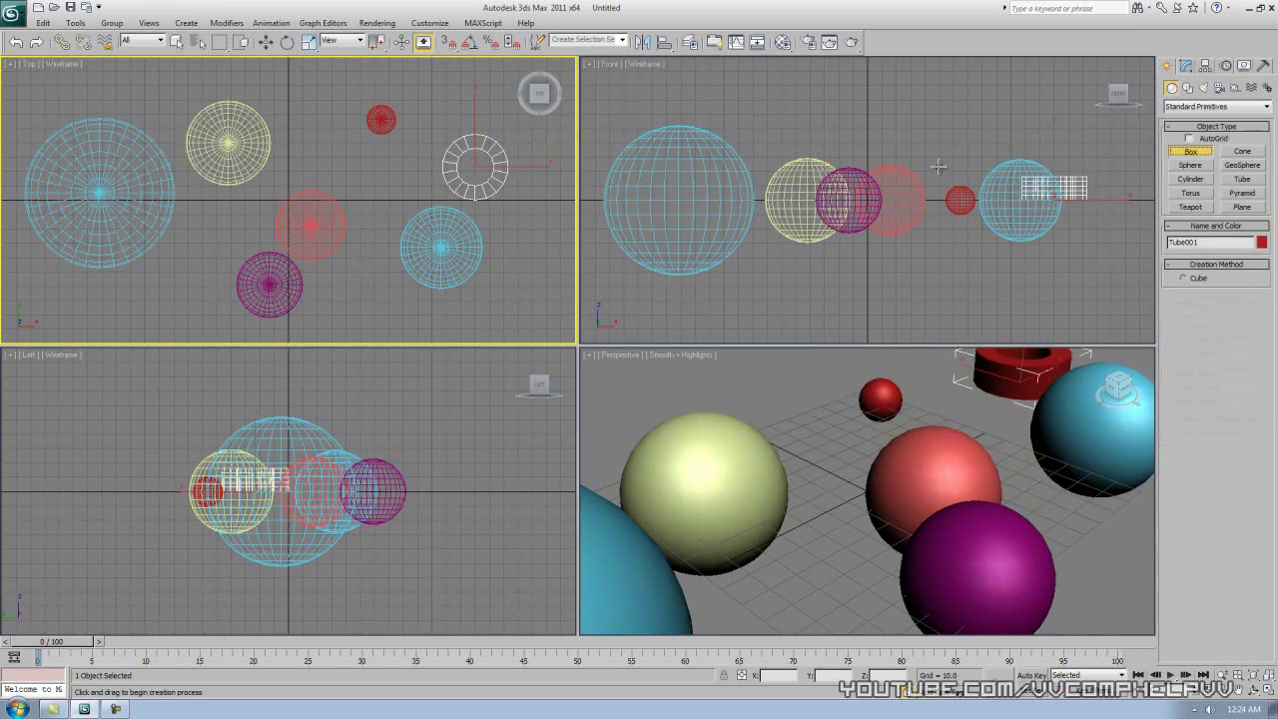
{"action": "left_click_drag", "start_coordinate": [293, 96], "coordinate": [314, 119]}
{"action": "left_click", "coordinate": [316, 105]}
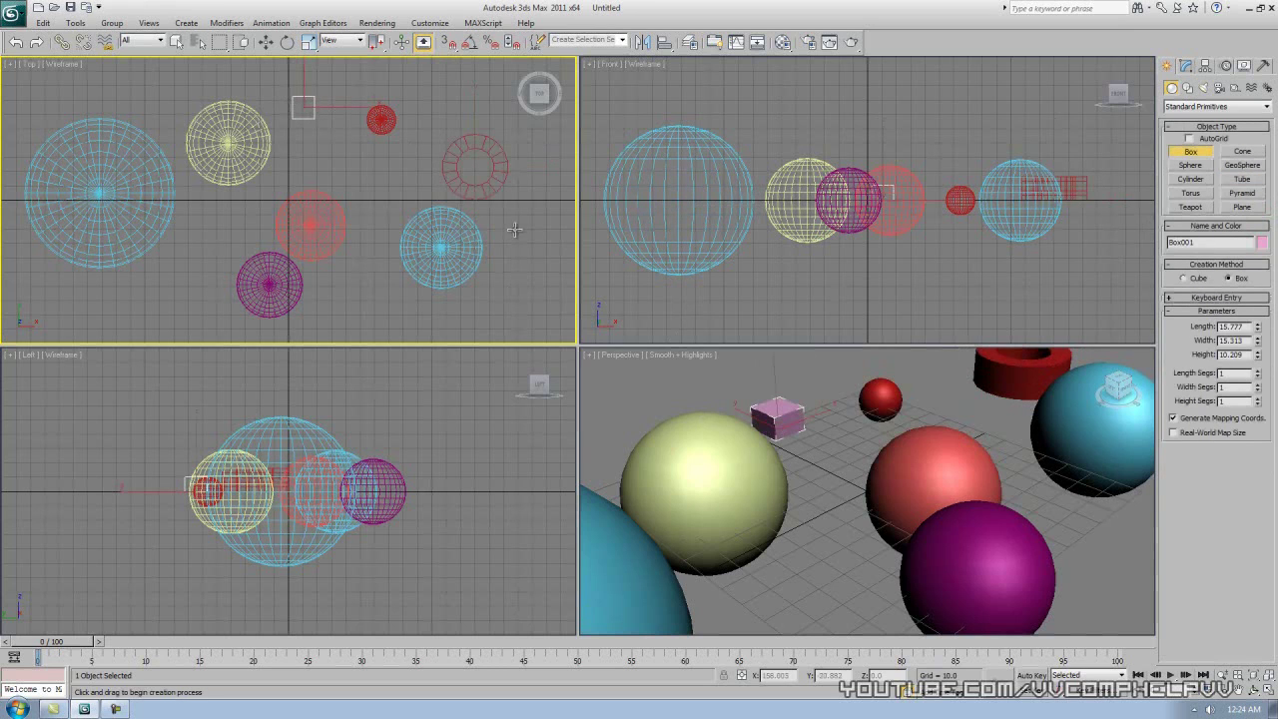
Step: Select Sphere005 by name from the list of scene objects and end box creation
{"action": "key", "text": "h"}
{"action": "left_click_drag", "start_coordinate": [700, 88], "coordinate": [763, 87]}
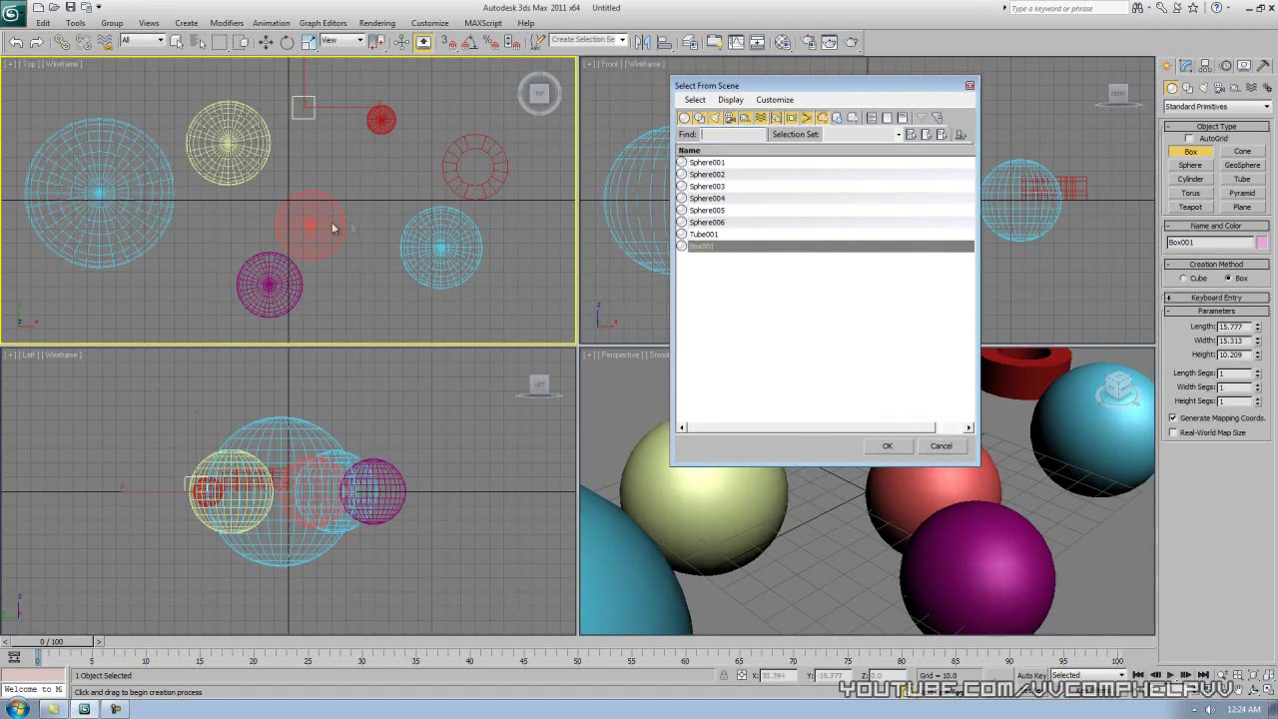
{"action": "left_click", "coordinate": [719, 210]}
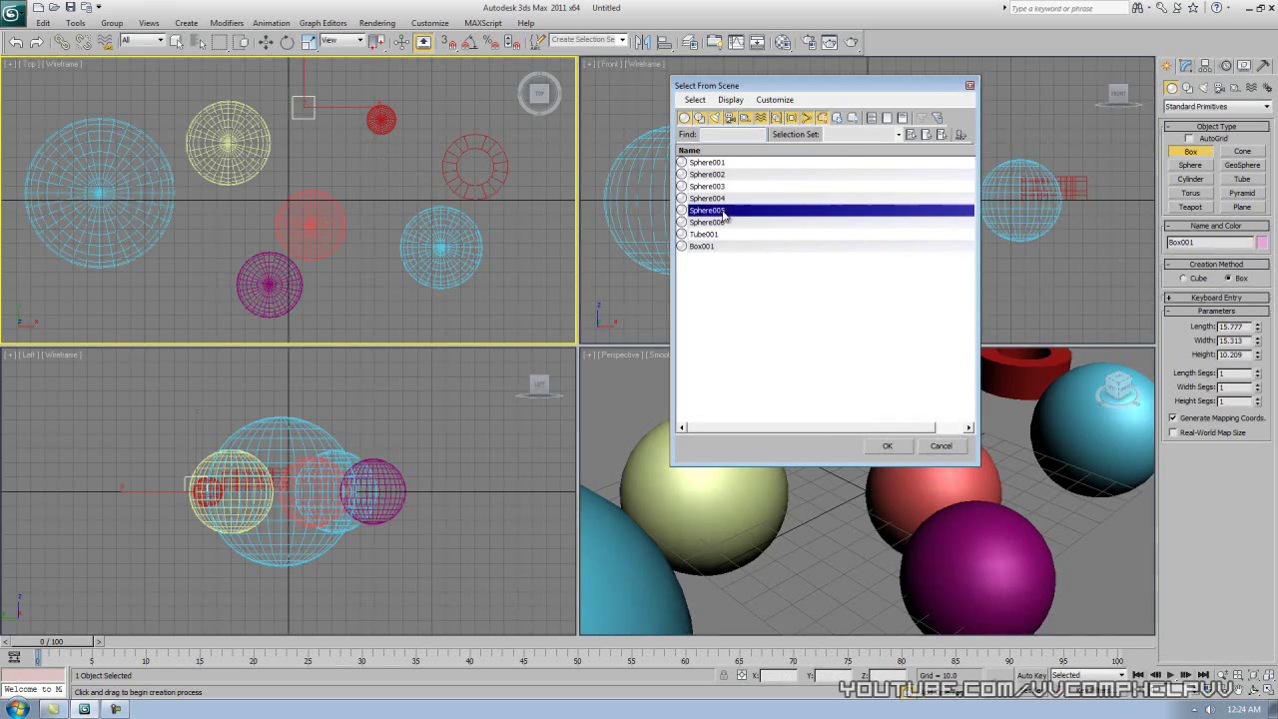
{"action": "double_click", "coordinate": [699, 212]}
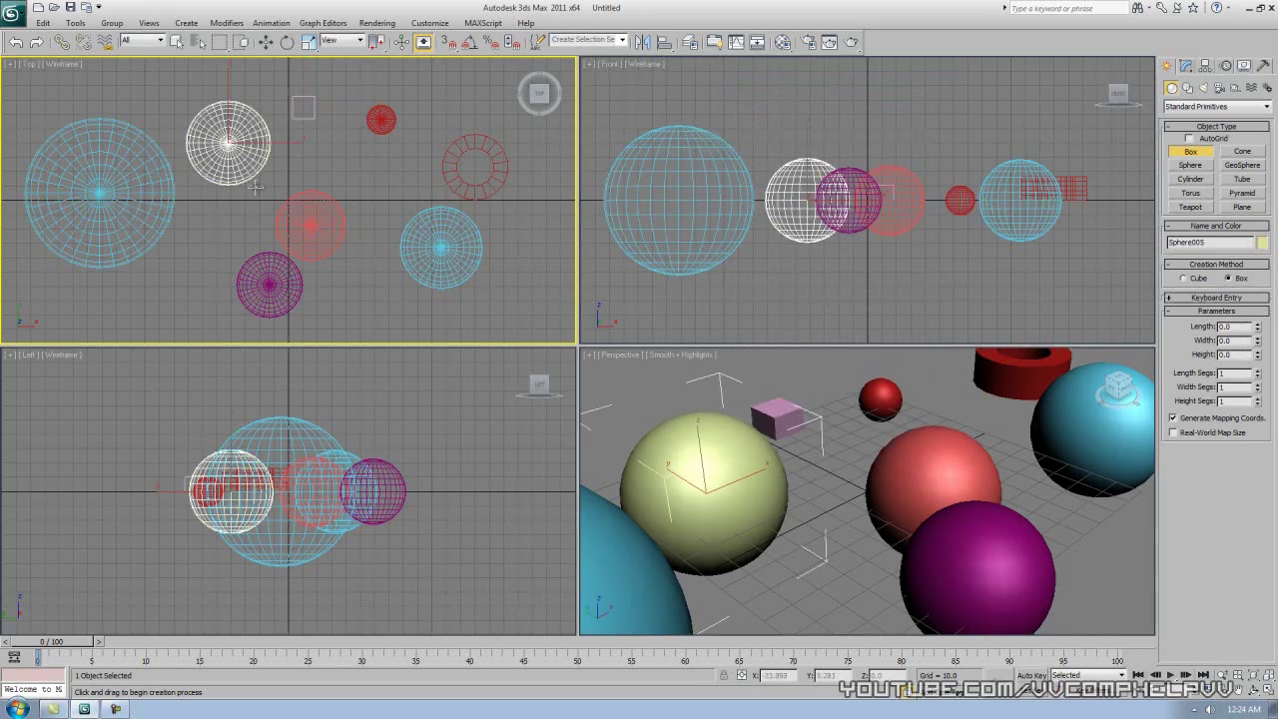
{"action": "right_click", "coordinate": [398, 194]}
Step: Select the pinkish-red sphere just below the grid's centre directly in the Top viewport
{"action": "left_click", "coordinate": [309, 216]}
{"action": "left_click", "coordinate": [385, 239]}
{"action": "left_click", "coordinate": [310, 226]}
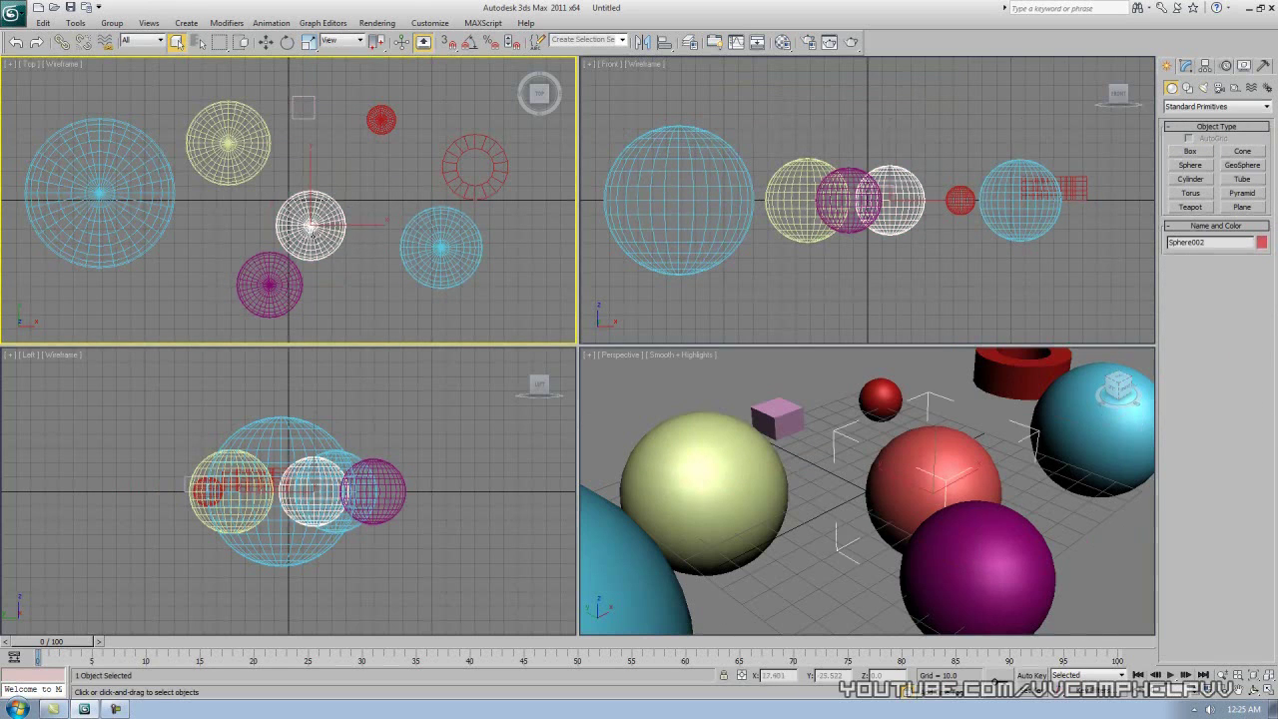
Step: Delete all the spheres, the tube and the box from the scene
{"action": "left_click", "coordinate": [380, 200]}
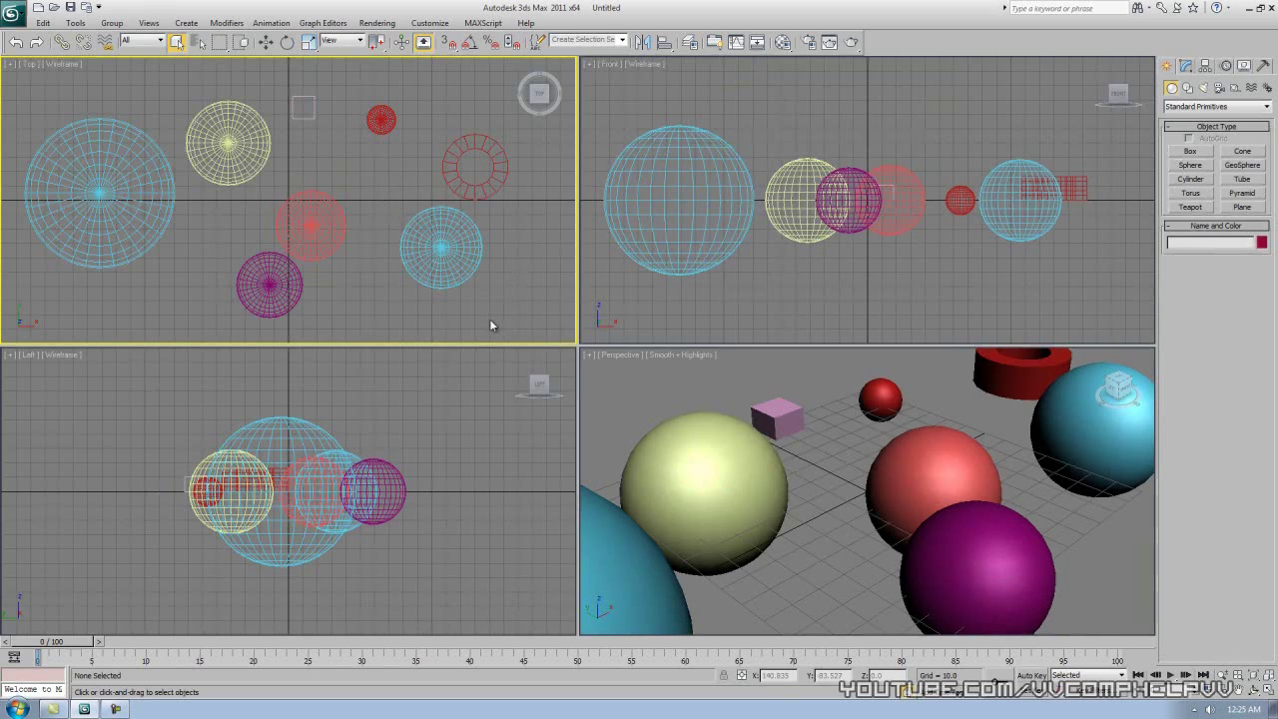
{"action": "left_click_drag", "start_coordinate": [533, 324], "coordinate": [126, 104]}
{"action": "key", "text": "Delete"}
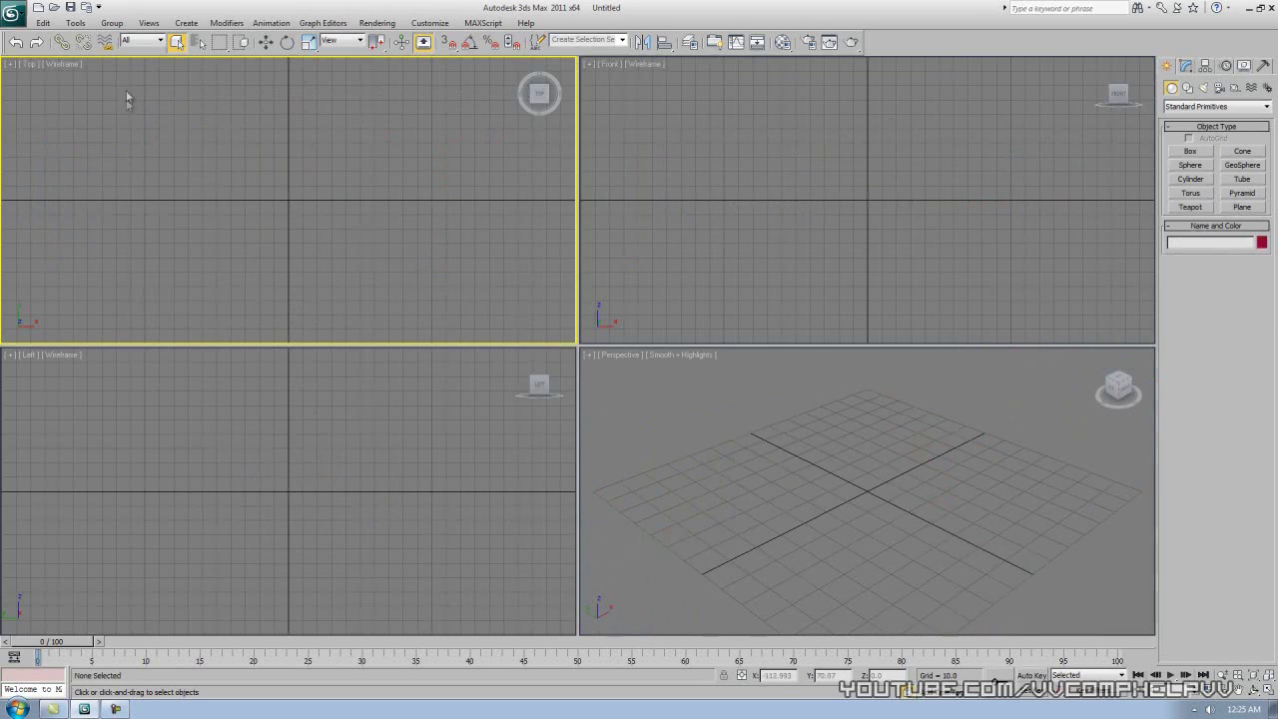
Step: Create a sphere of radius about 39 at the grid origin in the Top viewport and name it pizza
{"action": "left_click", "coordinate": [1190, 165]}
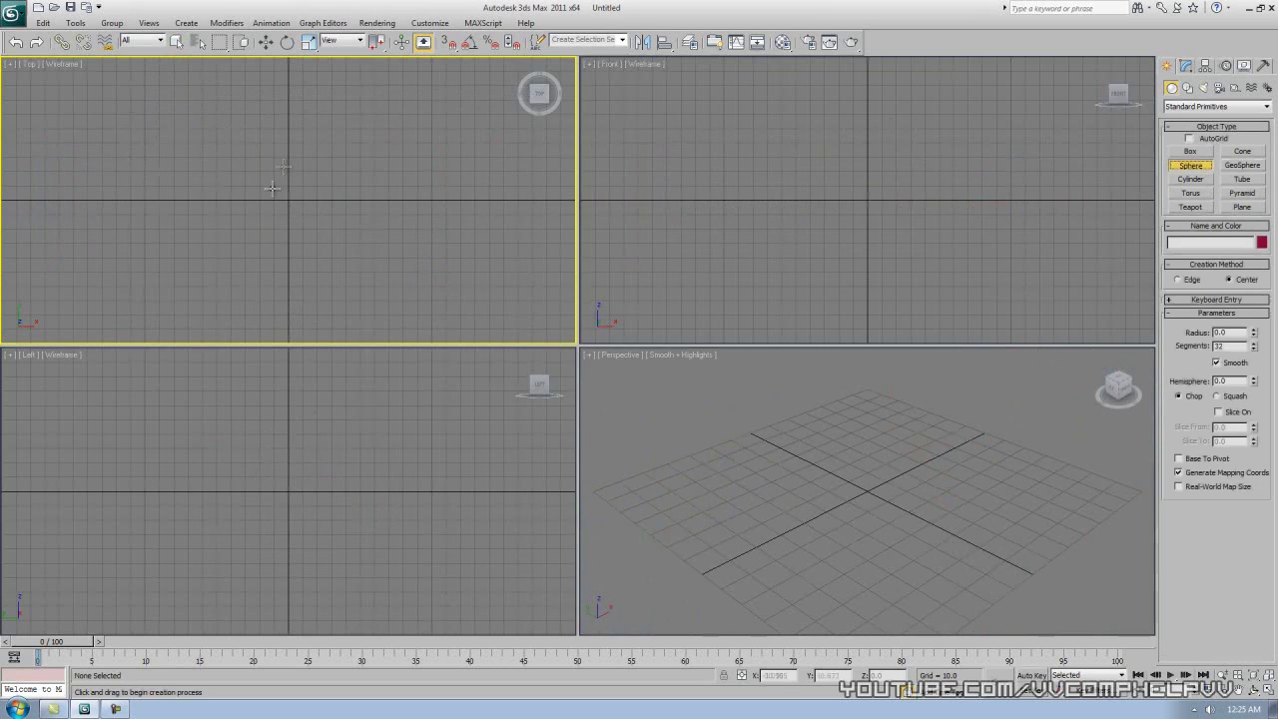
{"action": "left_click_drag", "start_coordinate": [288, 199], "coordinate": [304, 146]}
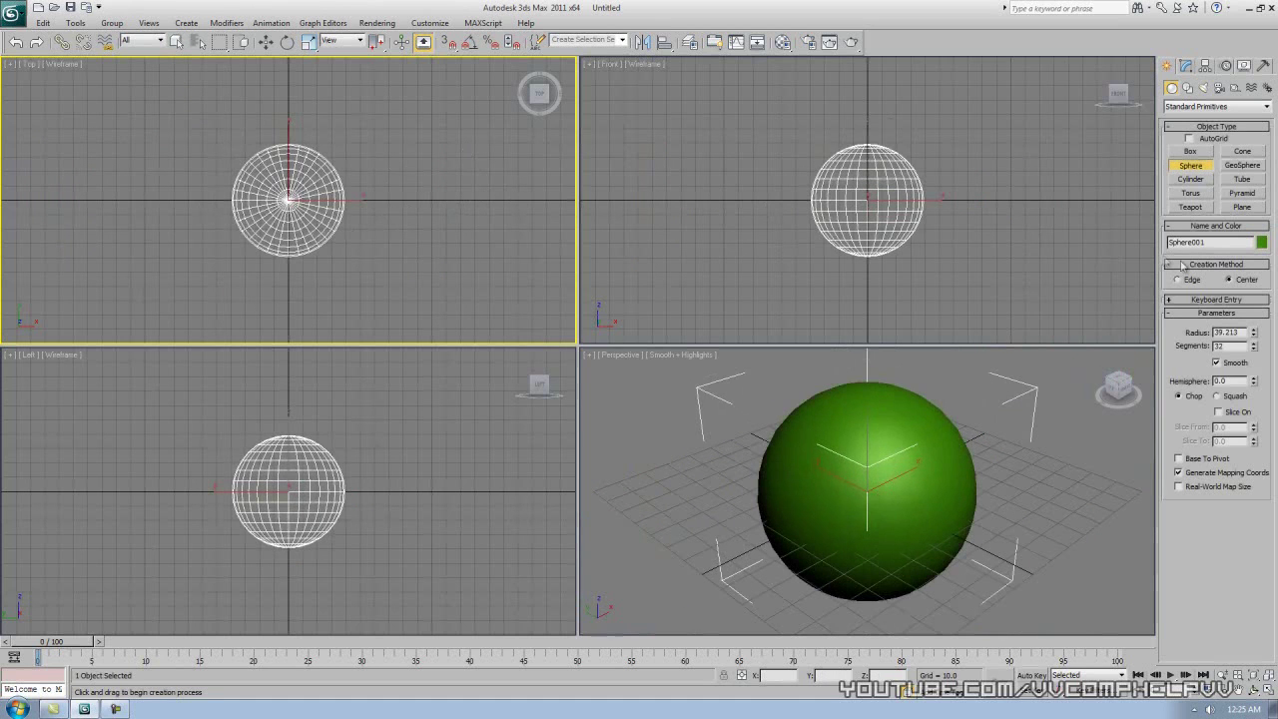
{"action": "left_click_drag", "start_coordinate": [1220, 245], "coordinate": [1165, 245]}
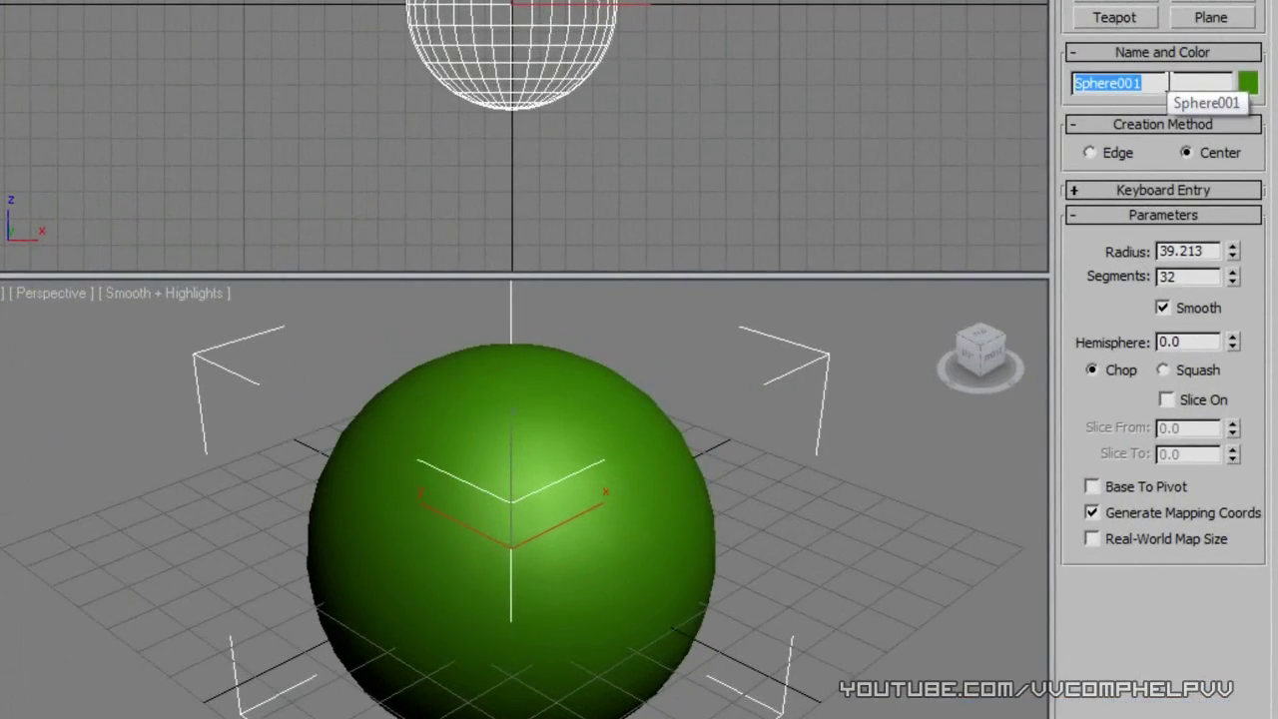
{"action": "type", "text": "pizza"}
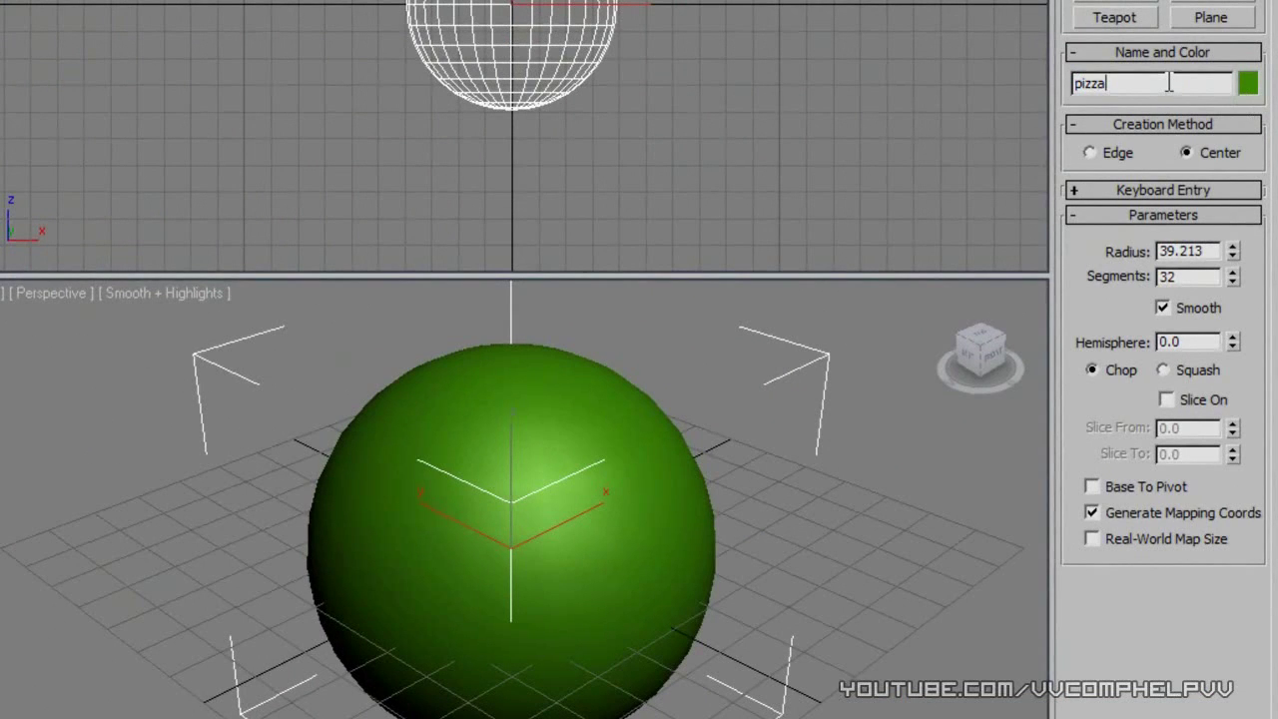
Step: Create a second sphere of radius about 28 on the +X side of pizza and name it Hot Wings
{"action": "left_click_drag", "start_coordinate": [824, 382], "coordinate": [754, 339]}
{"action": "double_click", "coordinate": [1146, 83]}
{"action": "type", "text": "Hot Wings"}
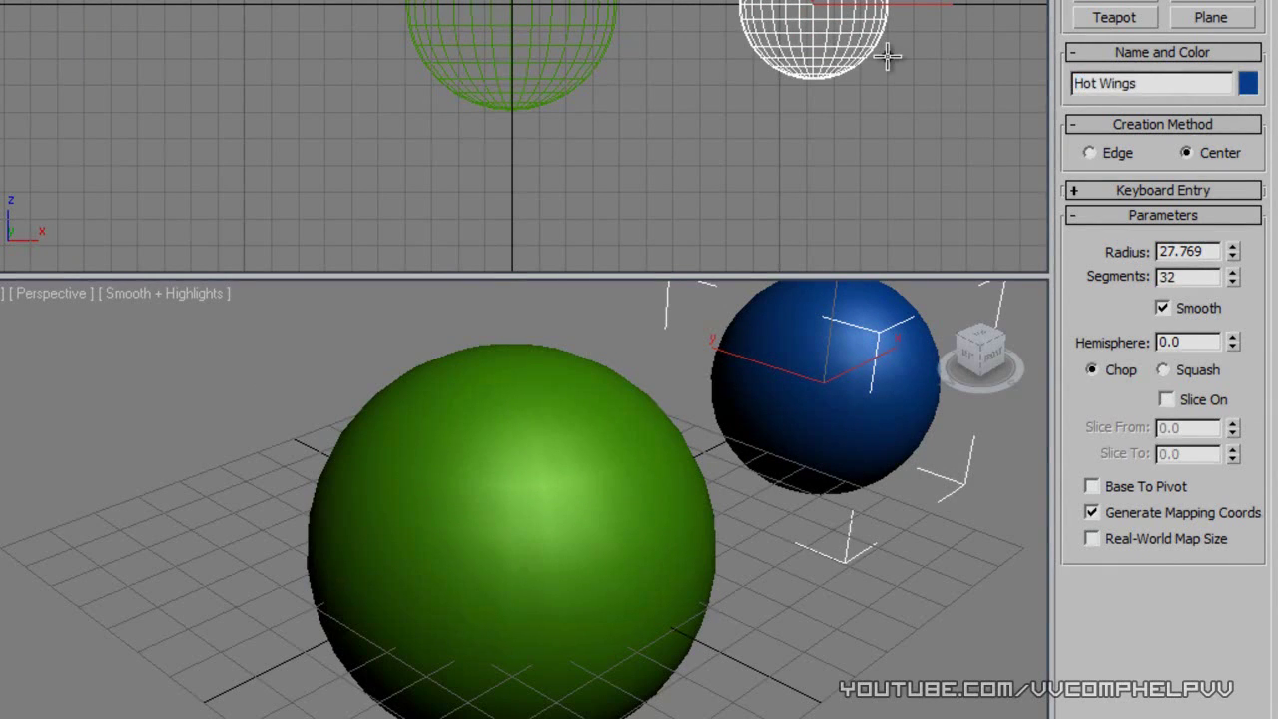
Step: Create a third sphere of radius about 32 on the −X side of pizza, name it ice cream, and end sphere creation
{"action": "left_click_drag", "start_coordinate": [196, 4], "coordinate": [272, 42]}
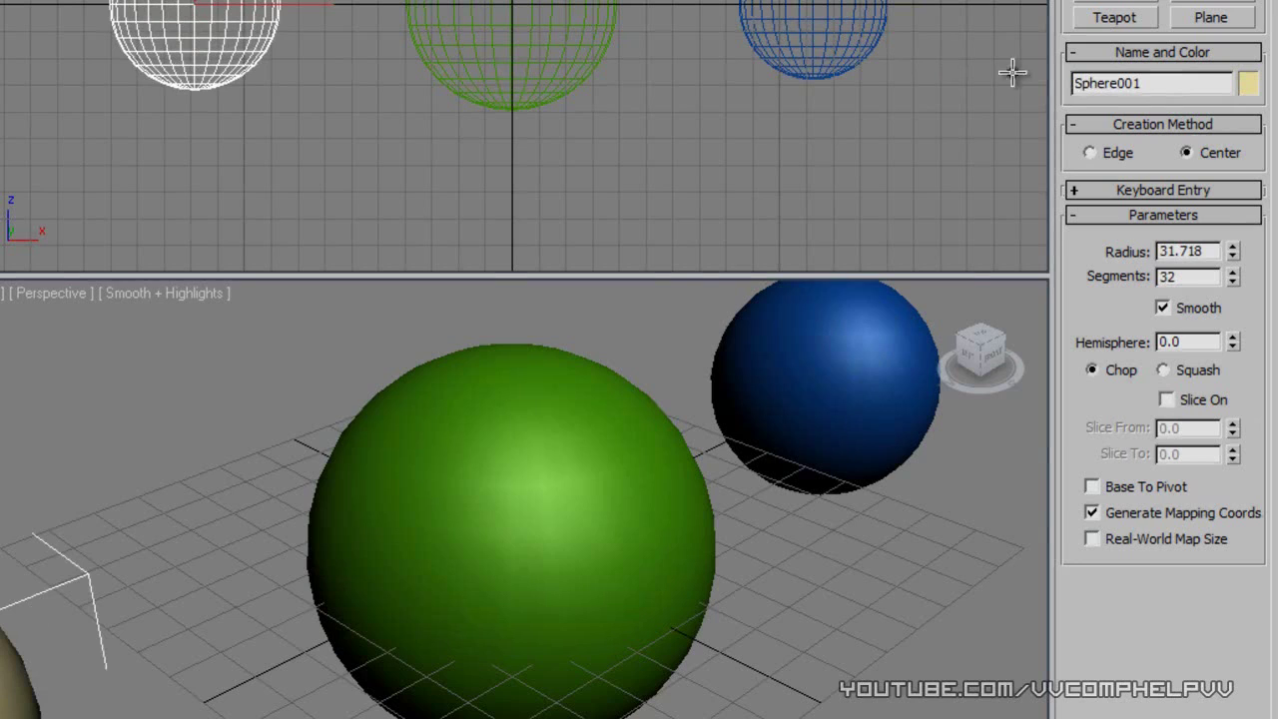
{"action": "double_click", "coordinate": [1164, 83]}
{"action": "type", "text": "ice cream"}
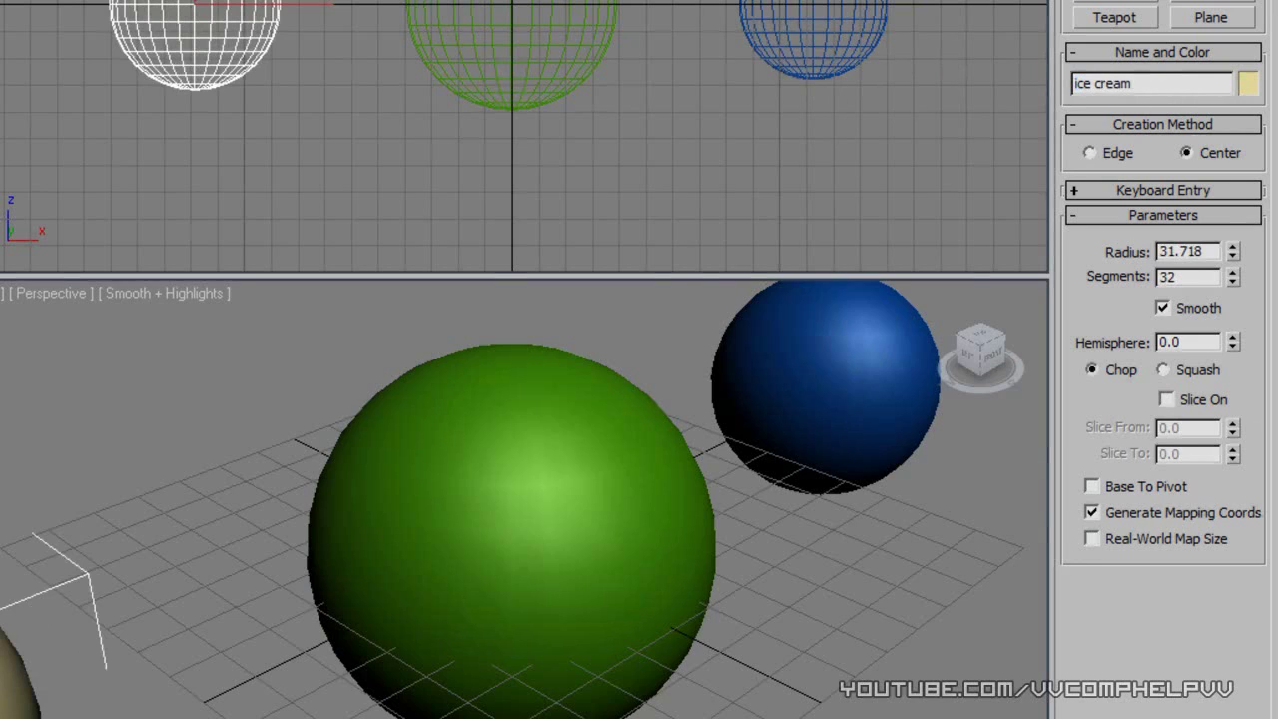
{"action": "right_click", "coordinate": [246, 186]}
{"action": "right_click", "coordinate": [245, 186]}
{"action": "left_click", "coordinate": [390, 271]}
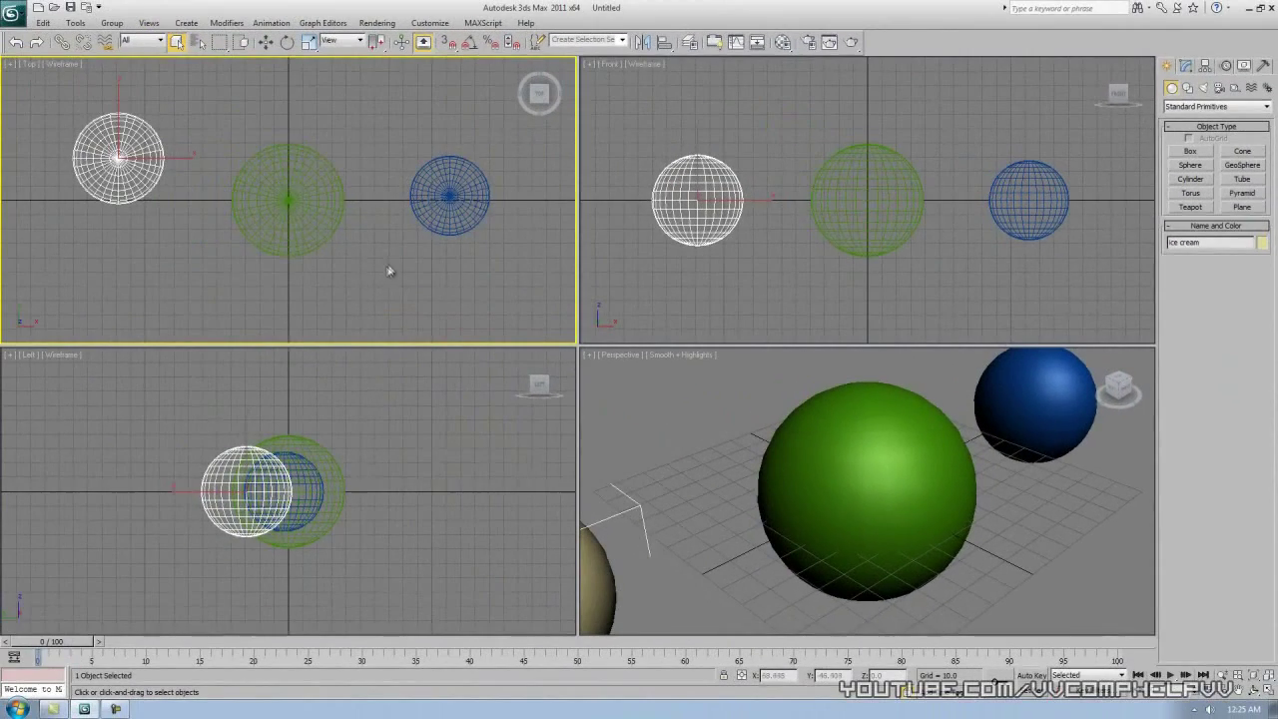
Step: Select the green sphere at the origin, check its name, and clear the selection
{"action": "left_click", "coordinate": [257, 196]}
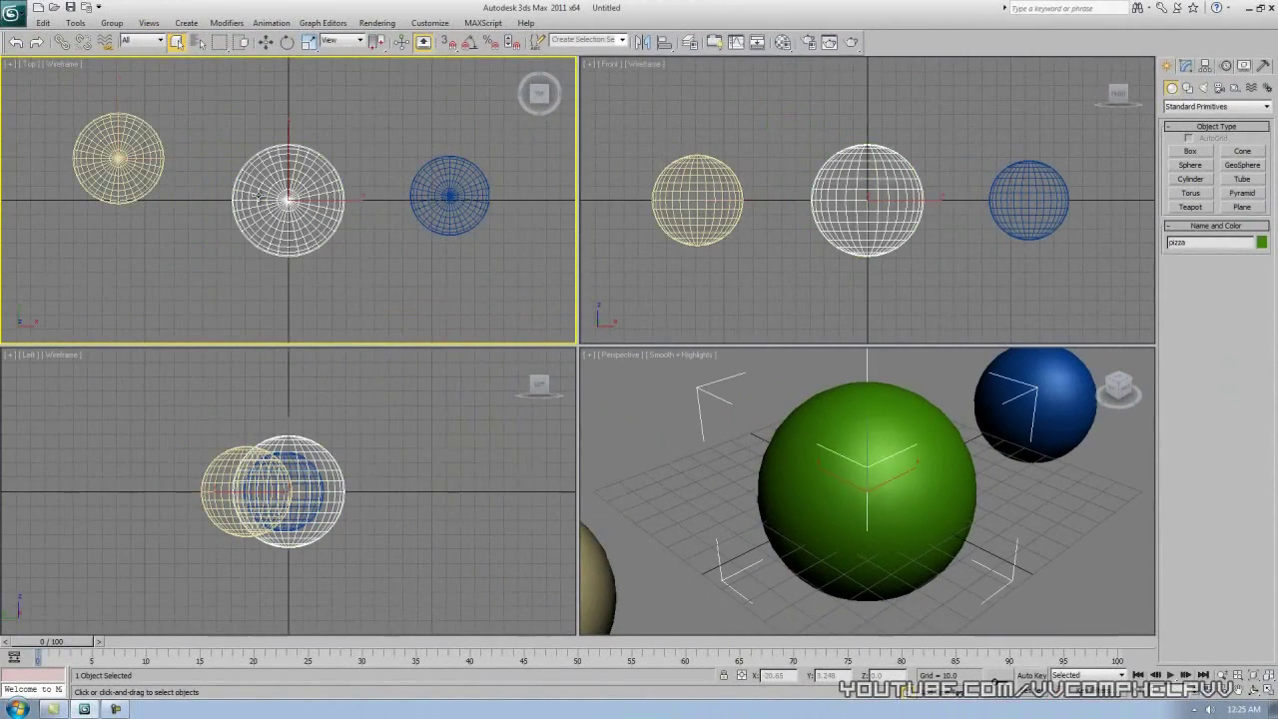
{"action": "left_click", "coordinate": [388, 139]}
{"action": "left_click", "coordinate": [274, 187]}
{"action": "double_click", "coordinate": [1205, 243]}
{"action": "left_click", "coordinate": [1223, 241]}
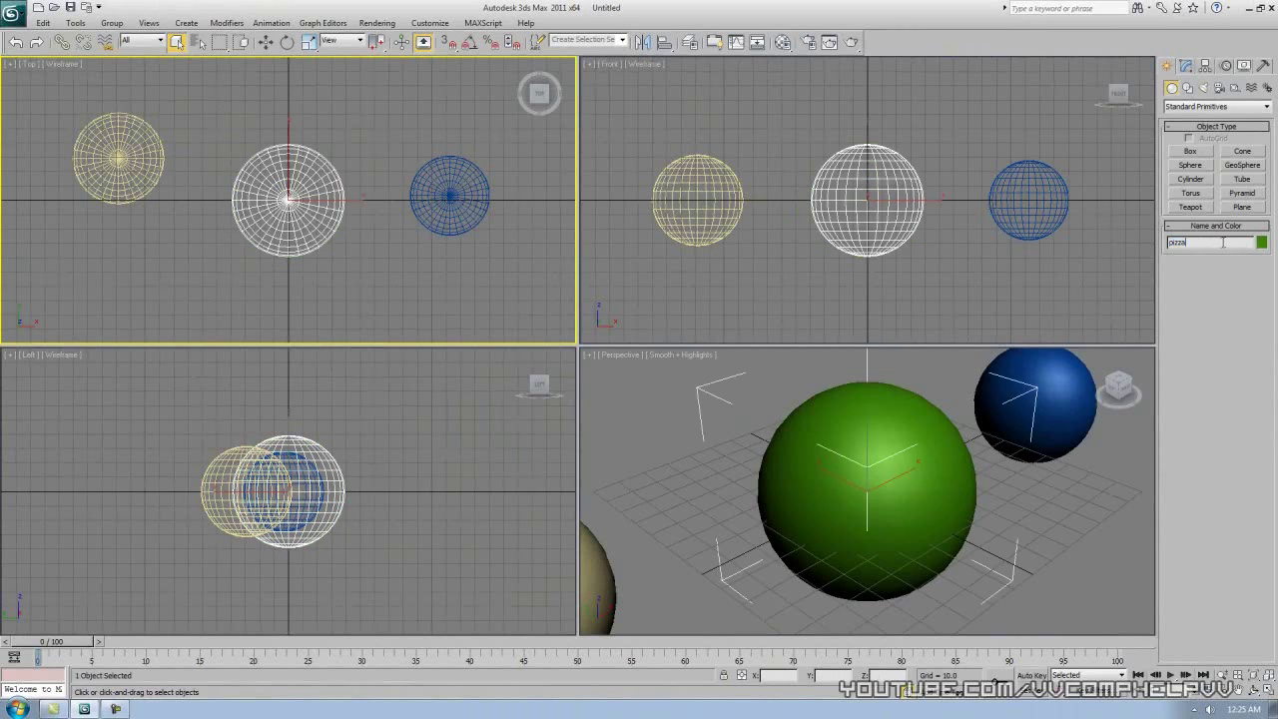
{"action": "left_click", "coordinate": [451, 297]}
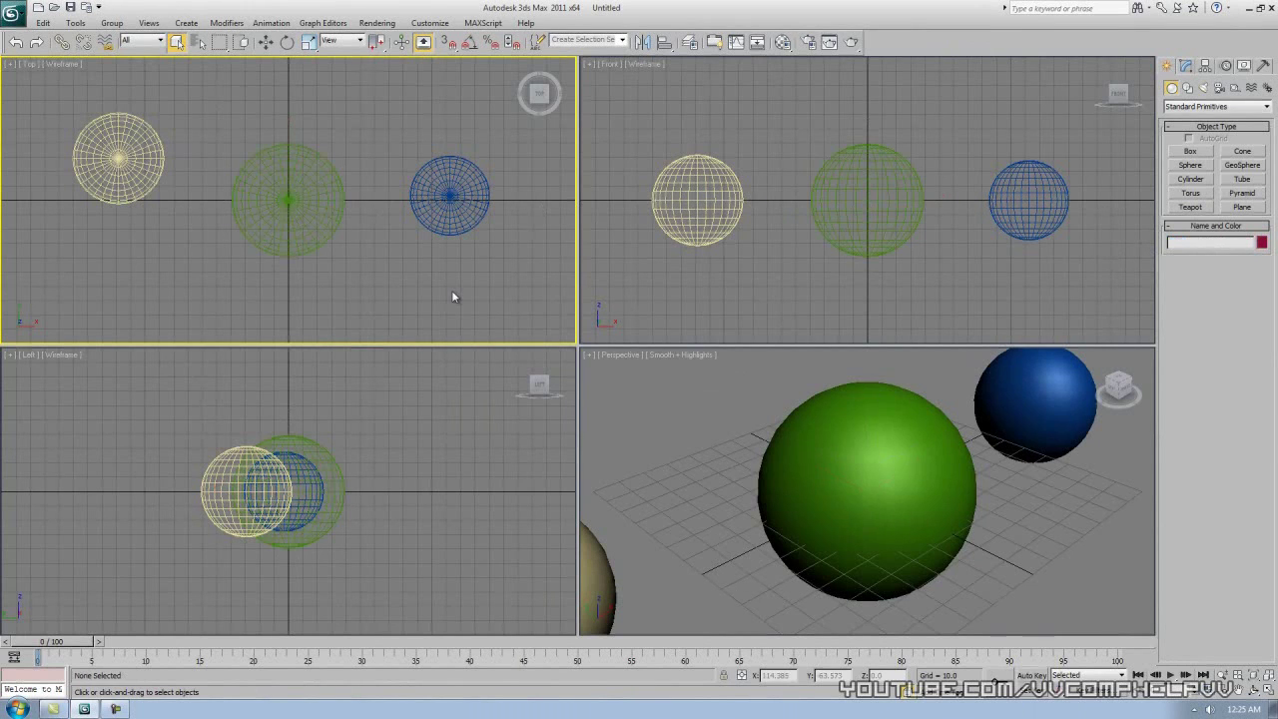
Step: Match the listed names to the three spheres in the Select From Scene dialog and select pizza by name
{"action": "key", "text": "h"}
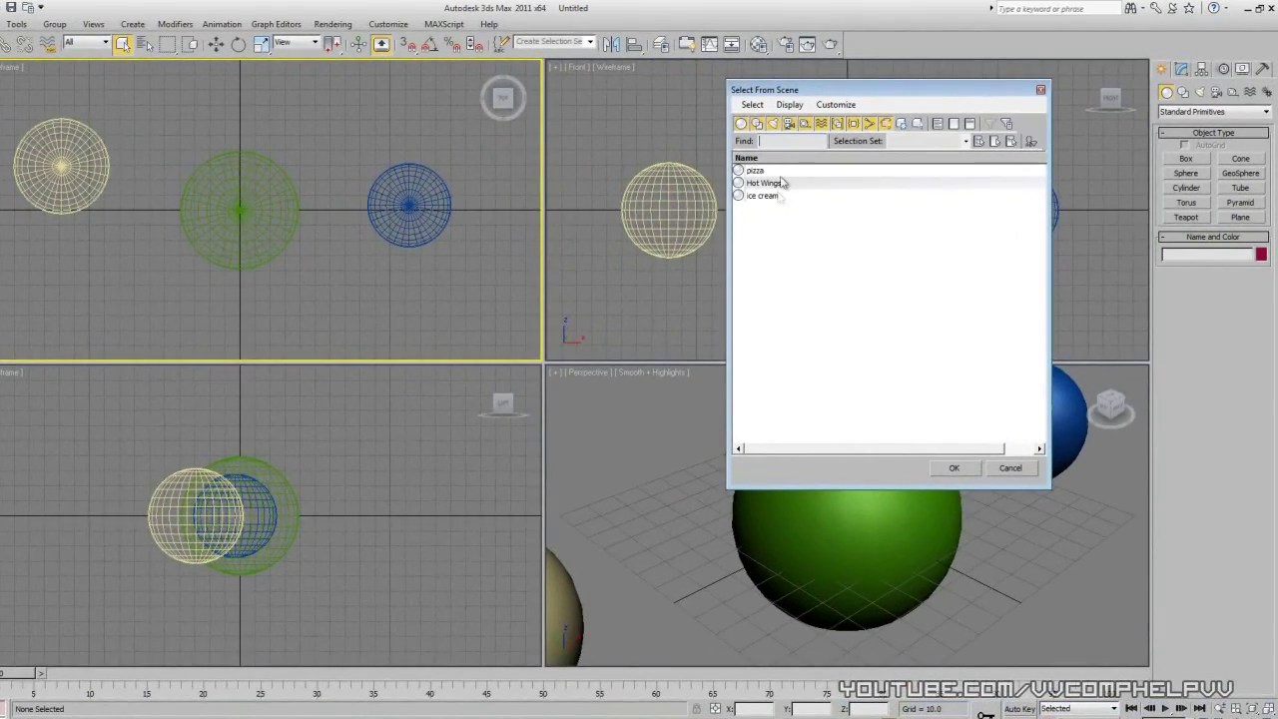
{"action": "left_click", "coordinate": [709, 163]}
{"action": "left_click", "coordinate": [785, 185]}
{"action": "left_click", "coordinate": [775, 198]}
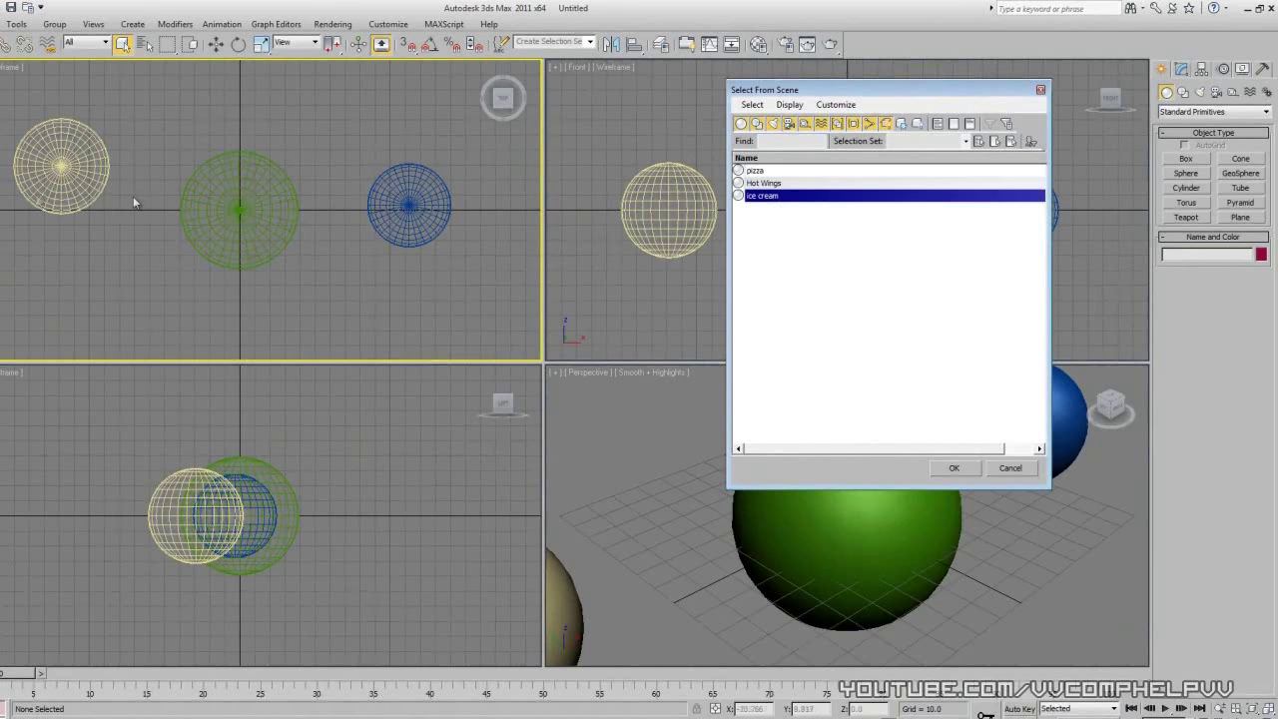
{"action": "left_click", "coordinate": [763, 171]}
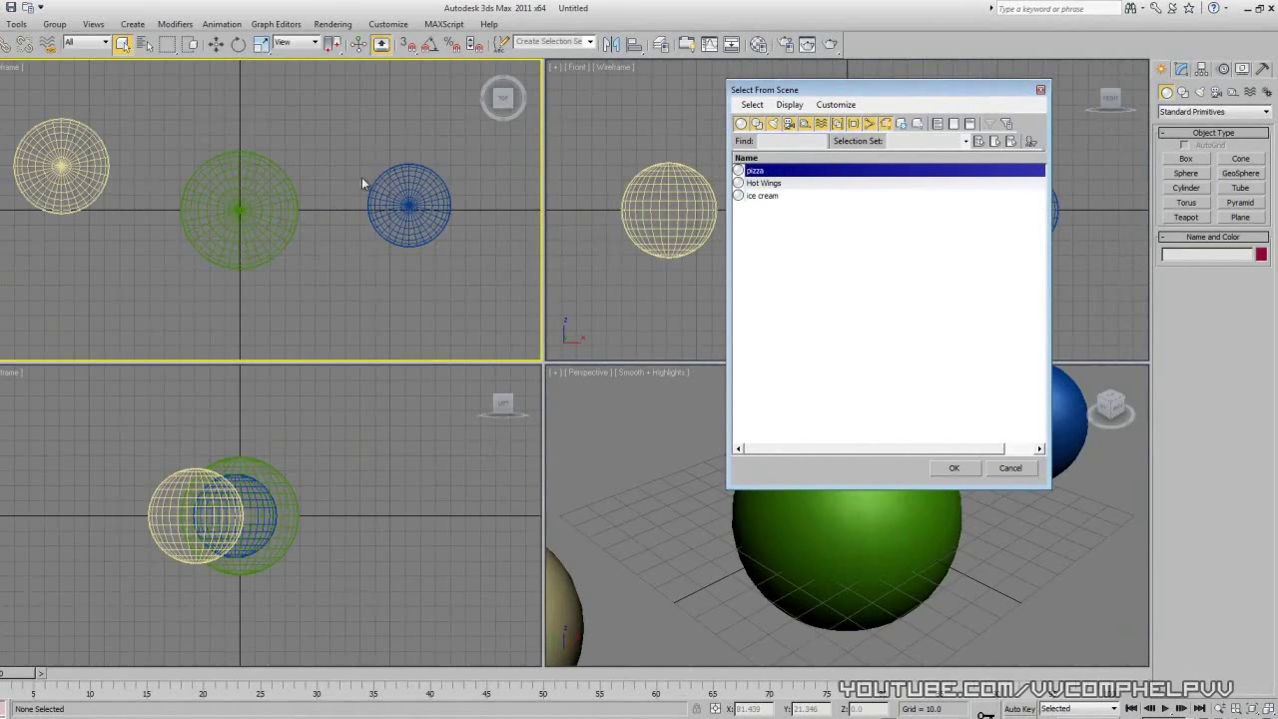
{"action": "left_click", "coordinate": [819, 184]}
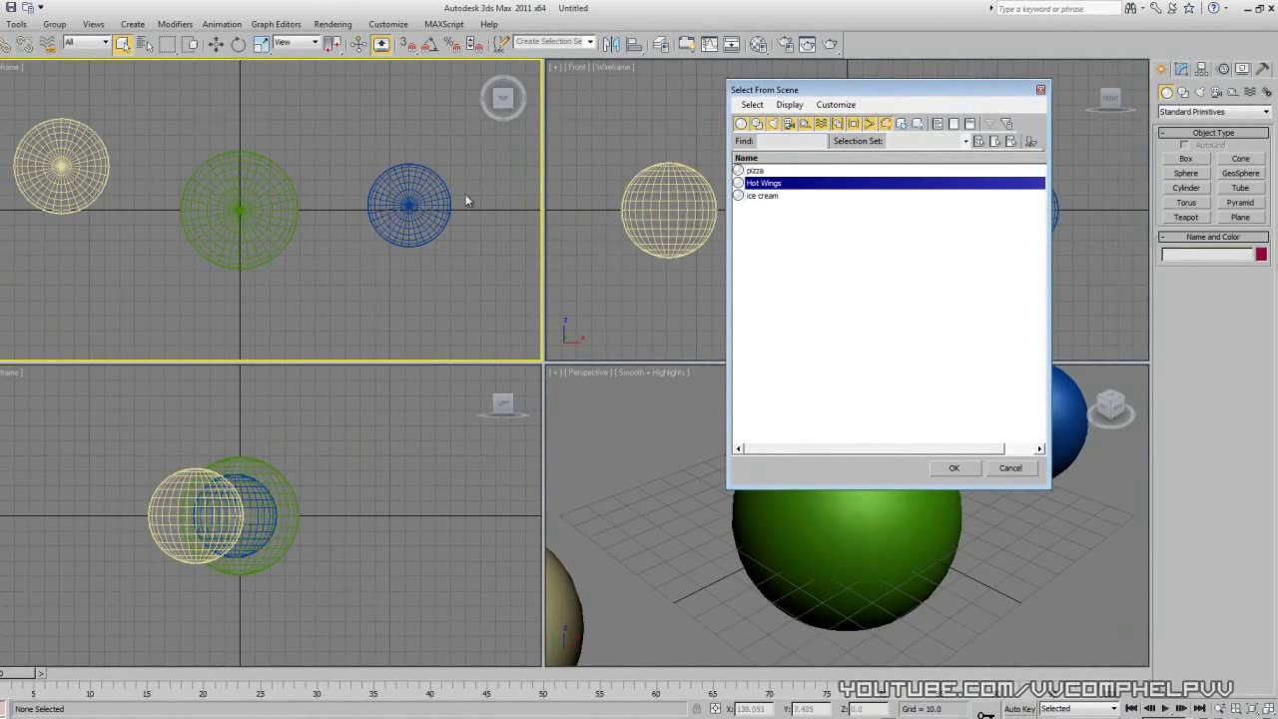
{"action": "left_click", "coordinate": [772, 195]}
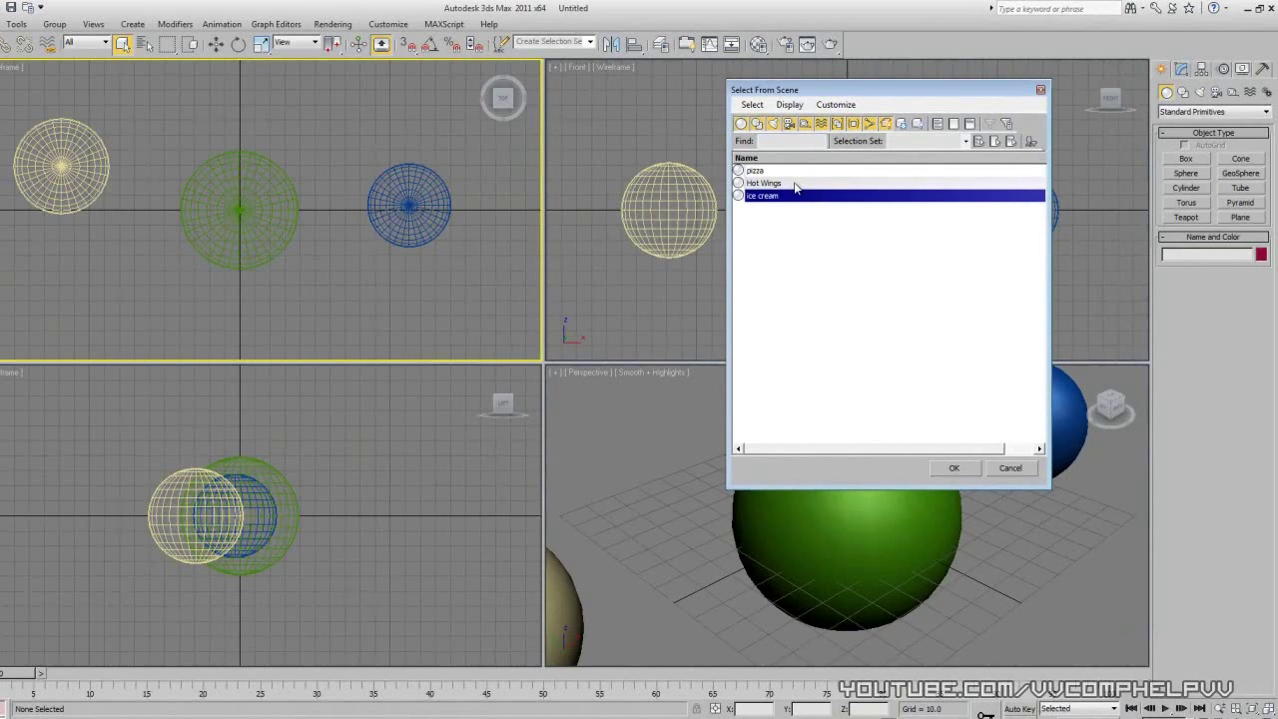
{"action": "double_click", "coordinate": [759, 170]}
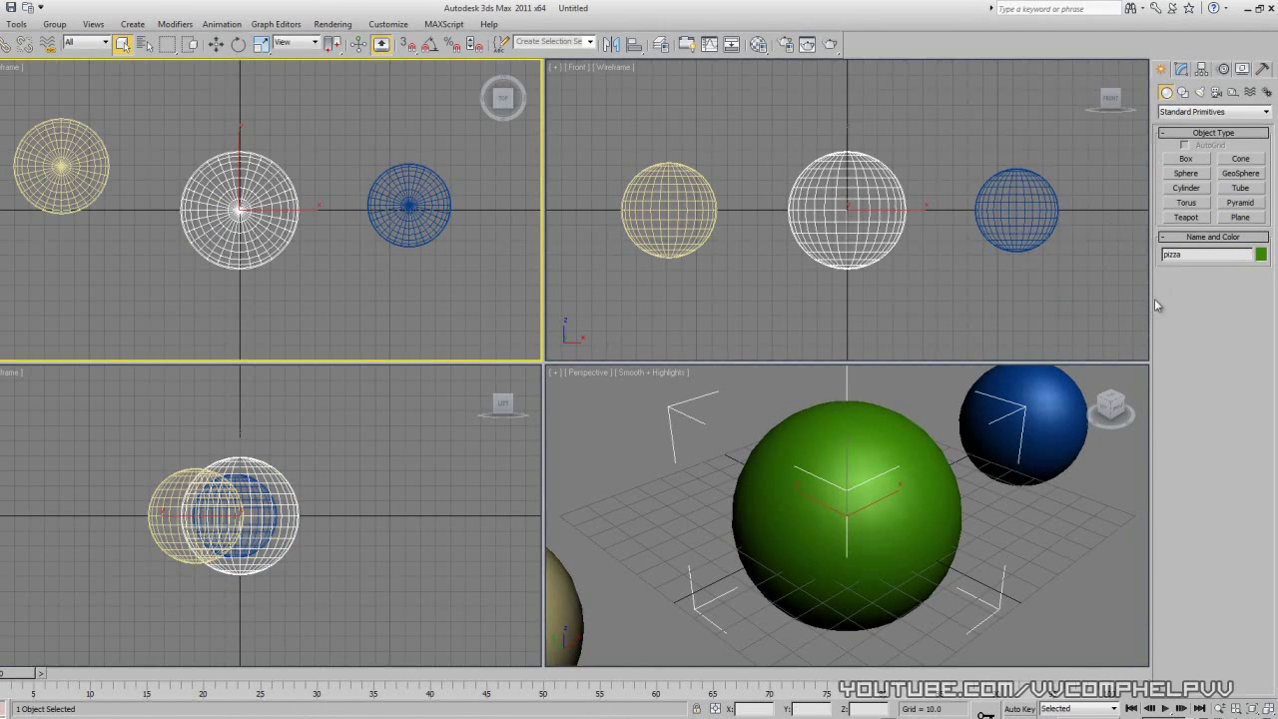
Step: Select the blue Hot Wings sphere in the Top viewport and show its modifier stack and parameters
{"action": "left_click", "coordinate": [365, 293]}
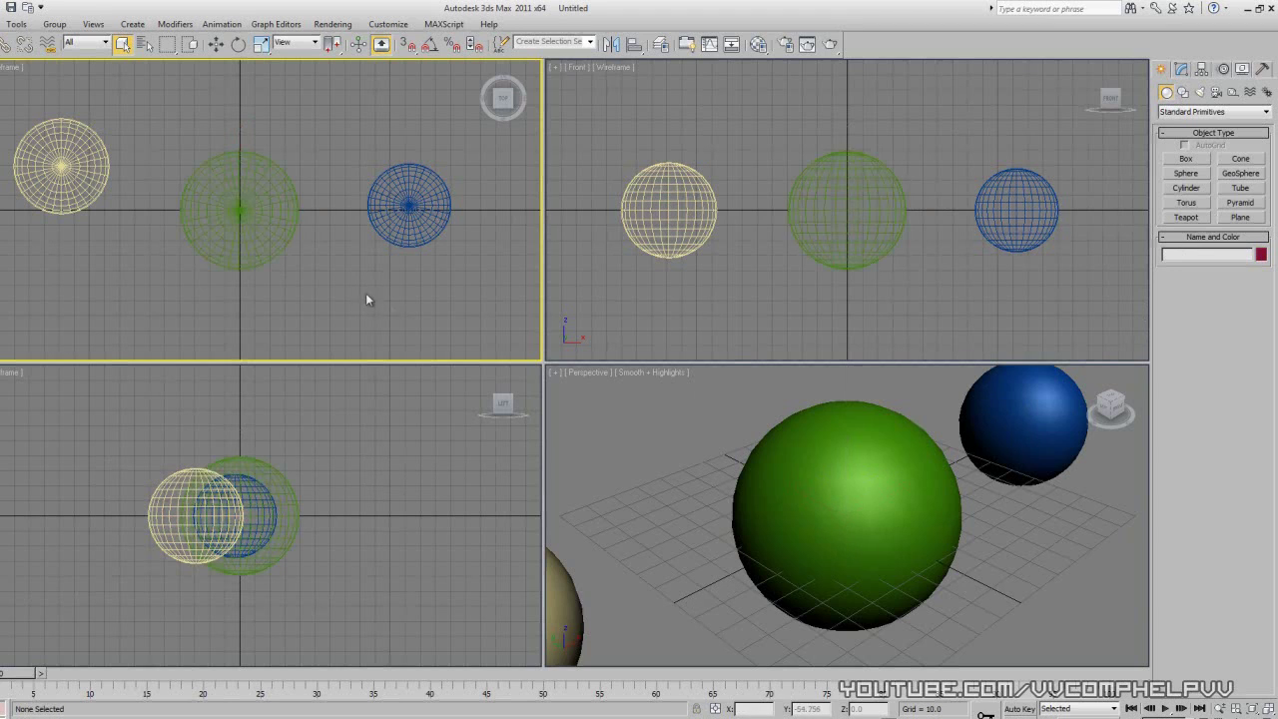
{"action": "left_click", "coordinate": [403, 211]}
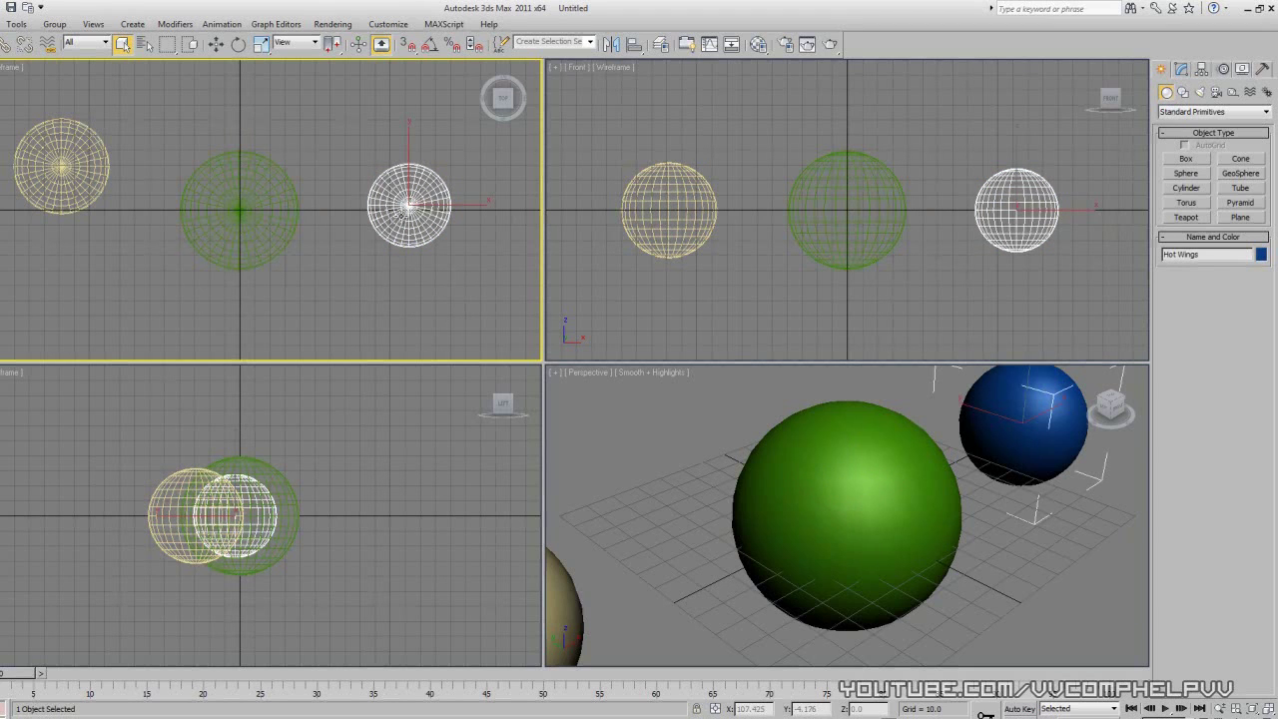
{"action": "left_click", "coordinate": [1181, 68]}
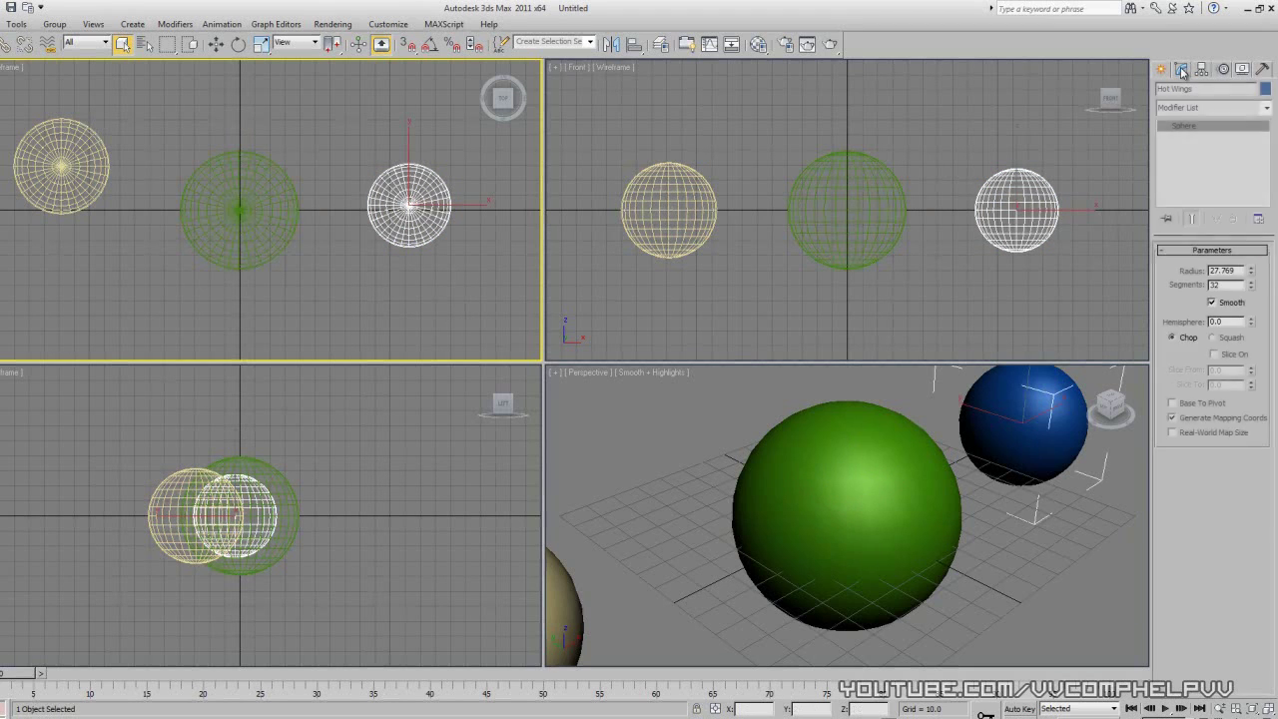
Step: Reselect the blue sphere in the Top viewport and check its name in both the creation and modify settings
{"action": "left_click_drag", "start_coordinate": [1213, 89], "coordinate": [1128, 100]}
{"action": "left_click", "coordinate": [341, 310]}
{"action": "left_click", "coordinate": [424, 236]}
{"action": "left_click", "coordinate": [1160, 69]}
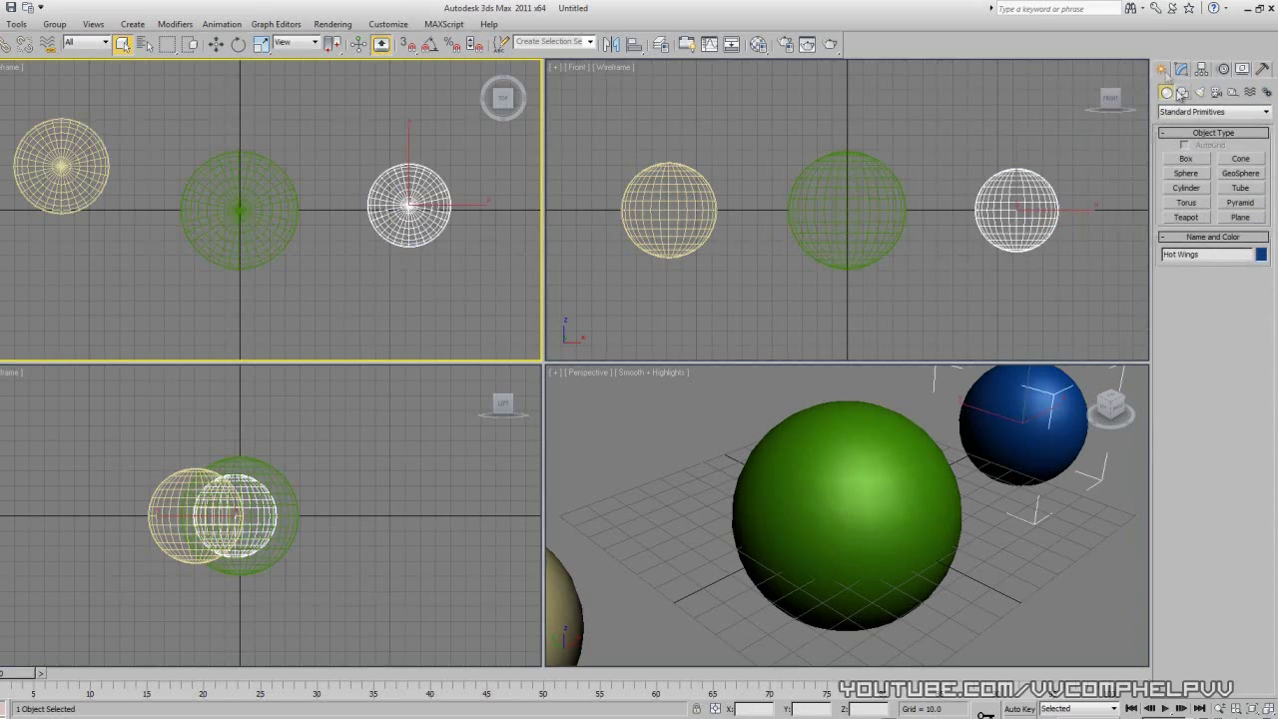
{"action": "left_click", "coordinate": [1182, 69]}
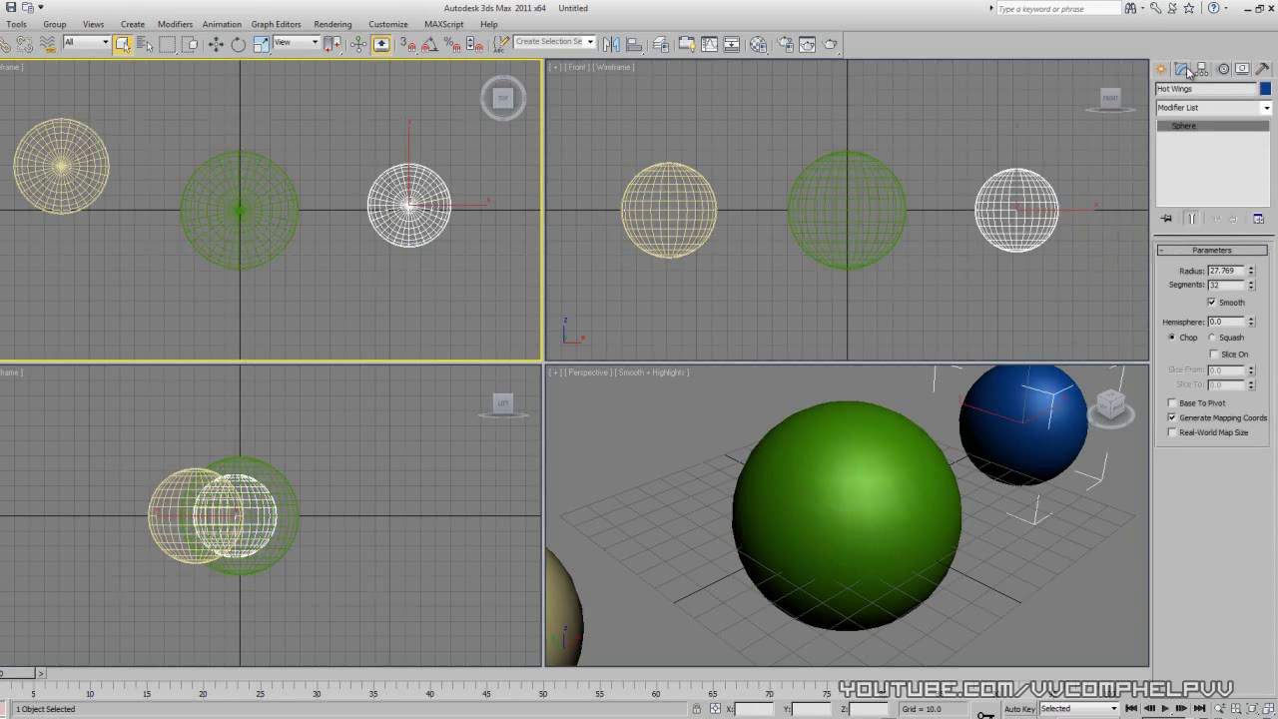
Step: Select the blue sphere in the Top viewport again and rename it hot wings
{"action": "left_click_drag", "start_coordinate": [1249, 92], "coordinate": [1105, 110]}
{"action": "type", "text": "d"}
{"action": "left_click", "coordinate": [395, 287]}
{"action": "left_click", "coordinate": [243, 214]}
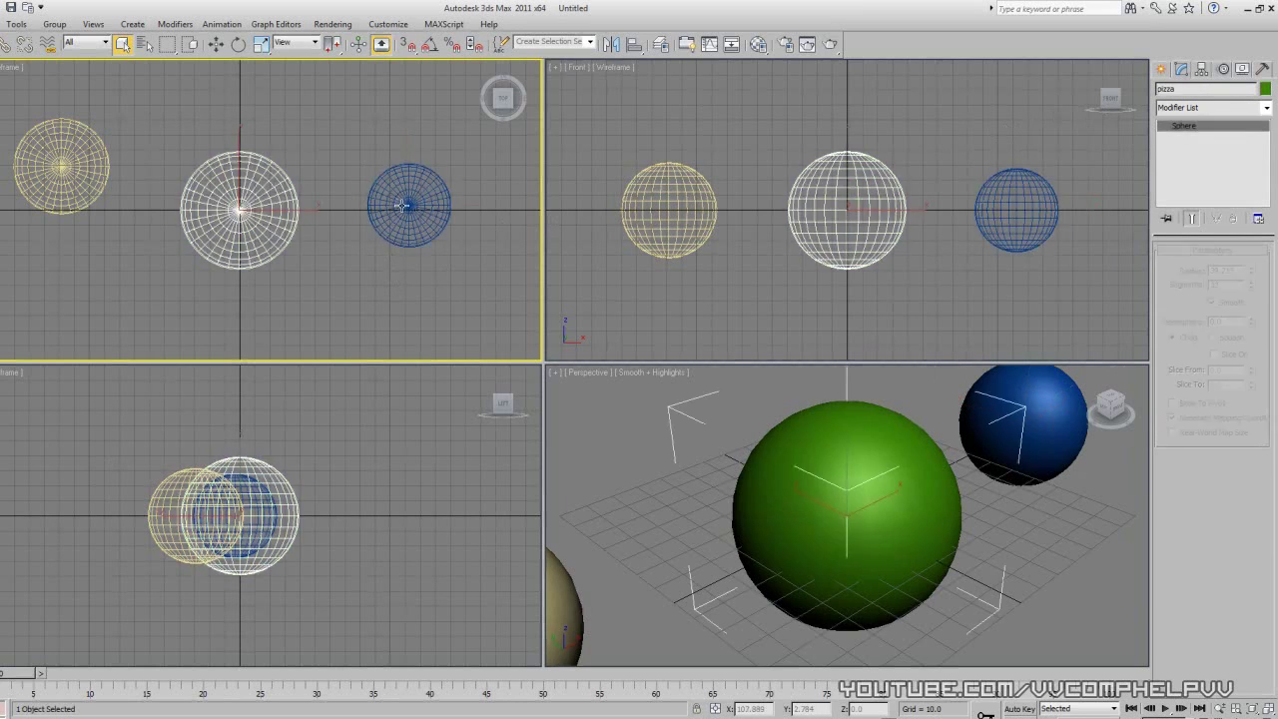
{"action": "left_click", "coordinate": [402, 206]}
{"action": "left_click_drag", "start_coordinate": [1217, 91], "coordinate": [990, 86]}
{"action": "type", "text": "hot wi"}
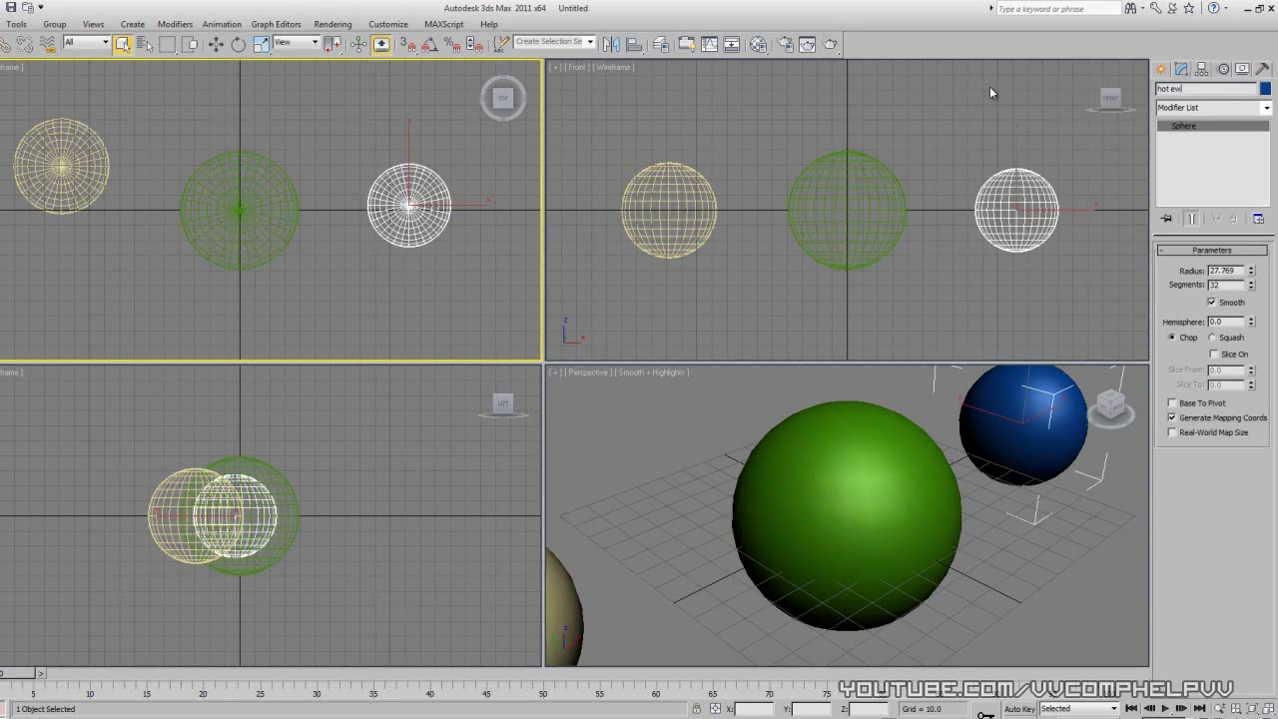
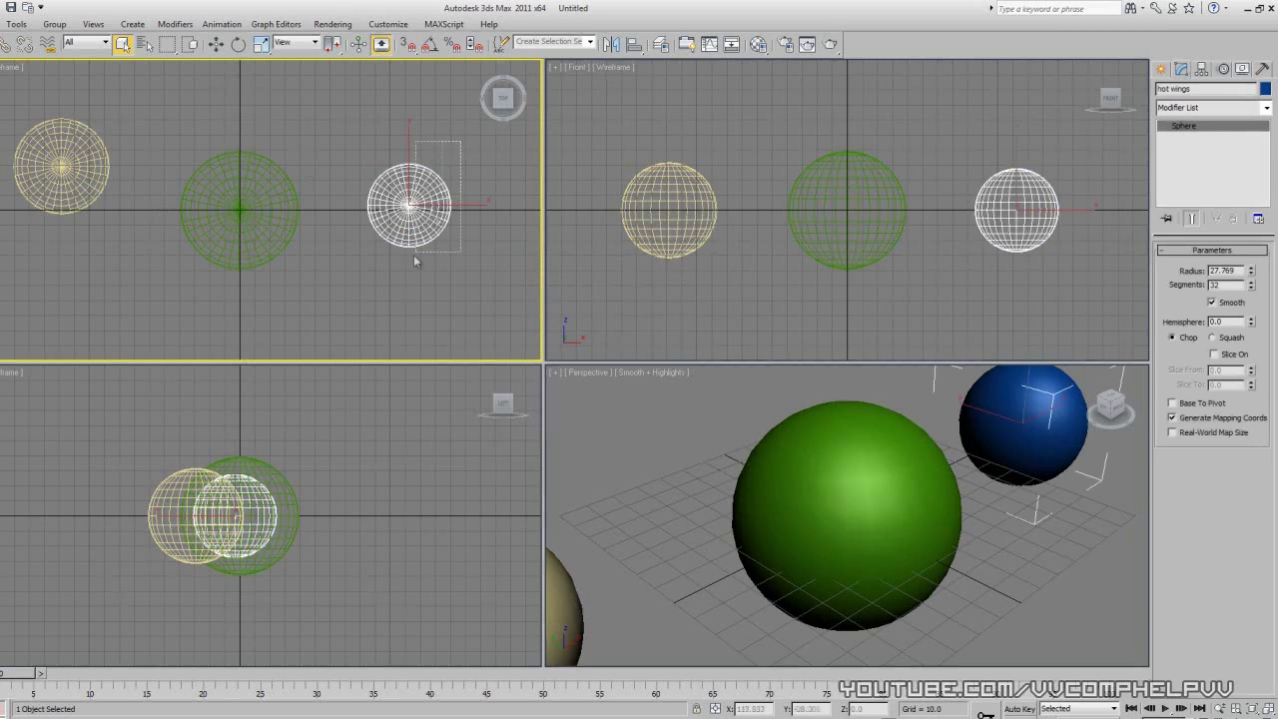
Step: Recolor the hot wings sphere magenta-pink from the 3ds Max palette and clear the selection
{"action": "left_click", "coordinate": [1265, 89]}
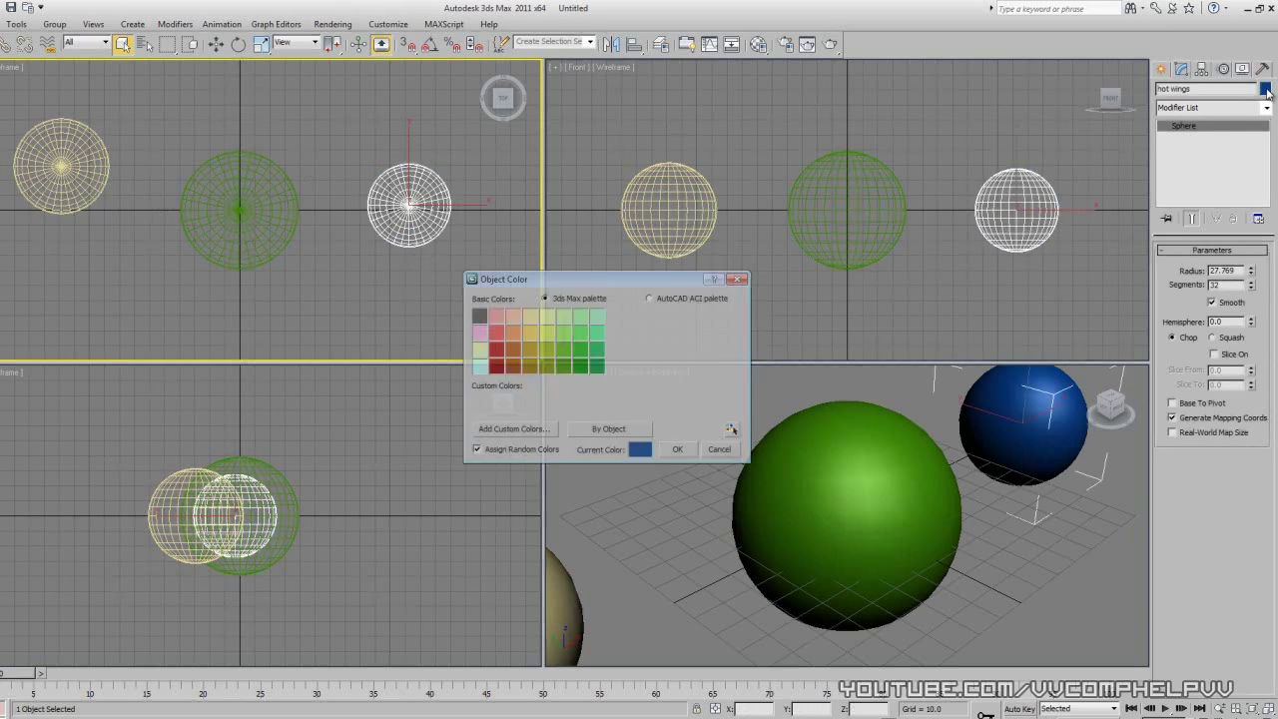
{"action": "left_click", "coordinate": [545, 348]}
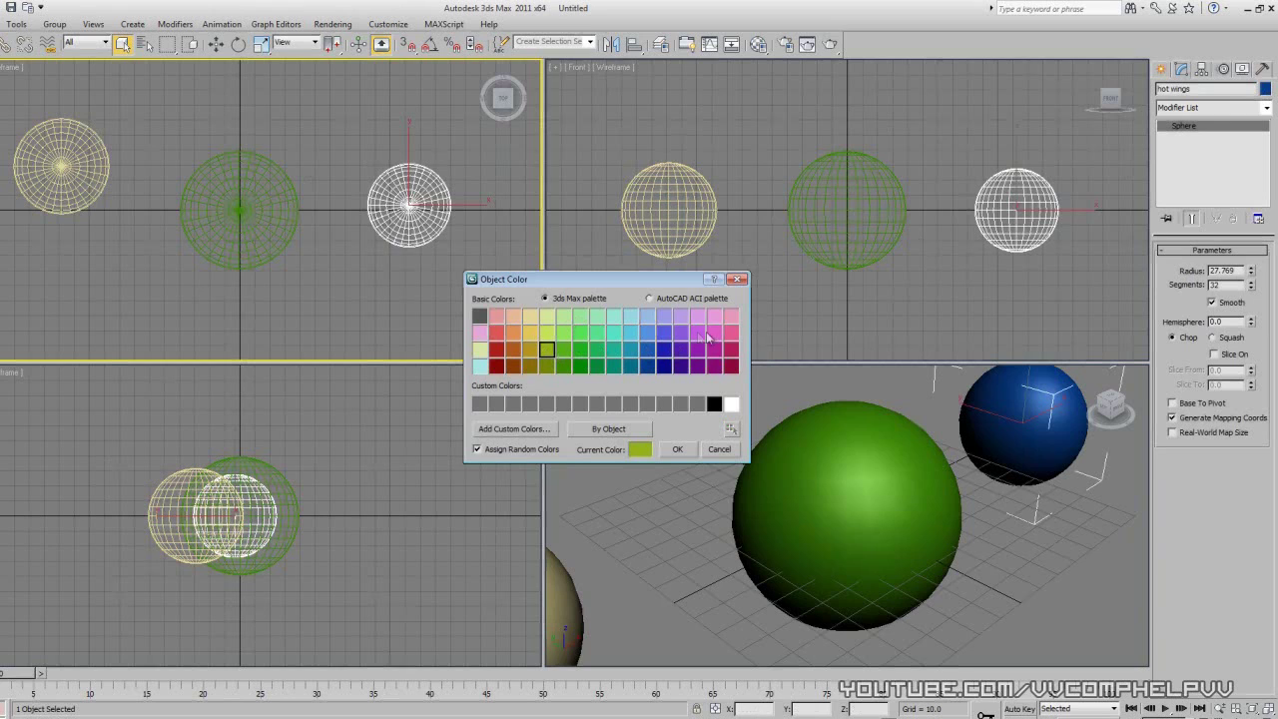
{"action": "left_click", "coordinate": [678, 448]}
{"action": "left_click", "coordinate": [454, 302]}
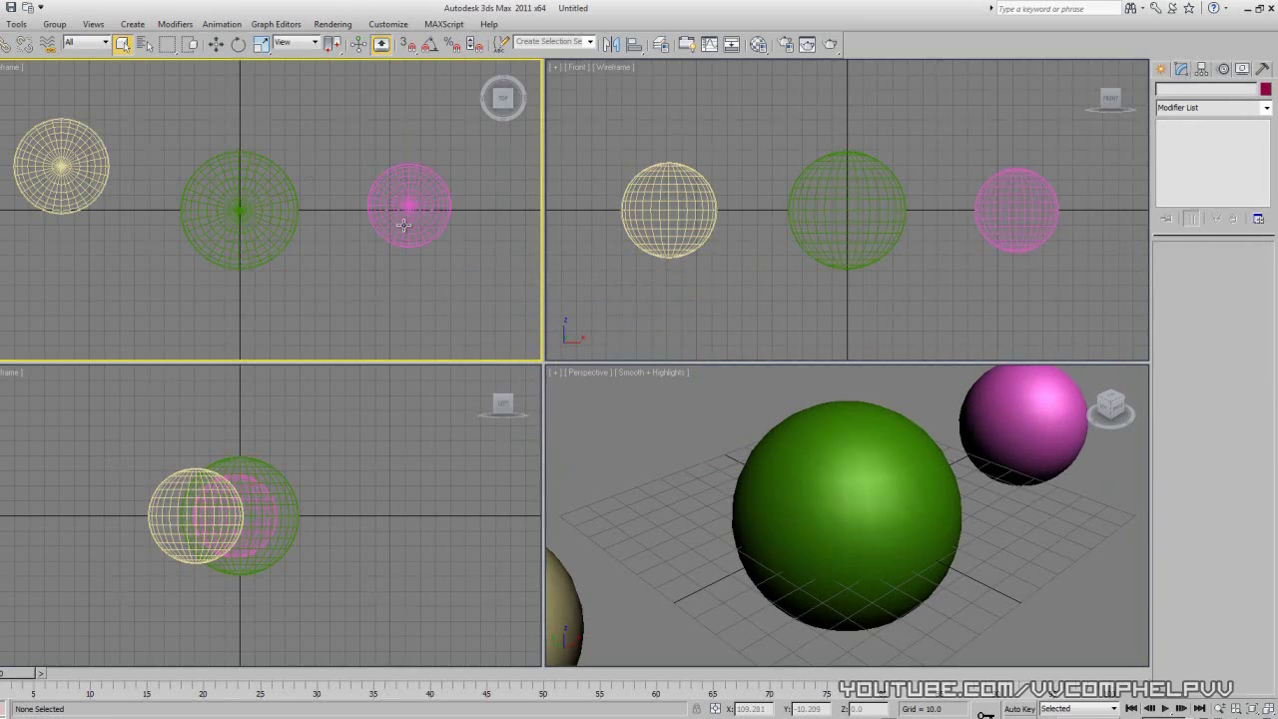
Step: Create a box about 10 × 17 × −8 above the green sphere in the Top viewport and scatter nine randomly colored spheres around the scene
{"action": "left_click", "coordinate": [1161, 69]}
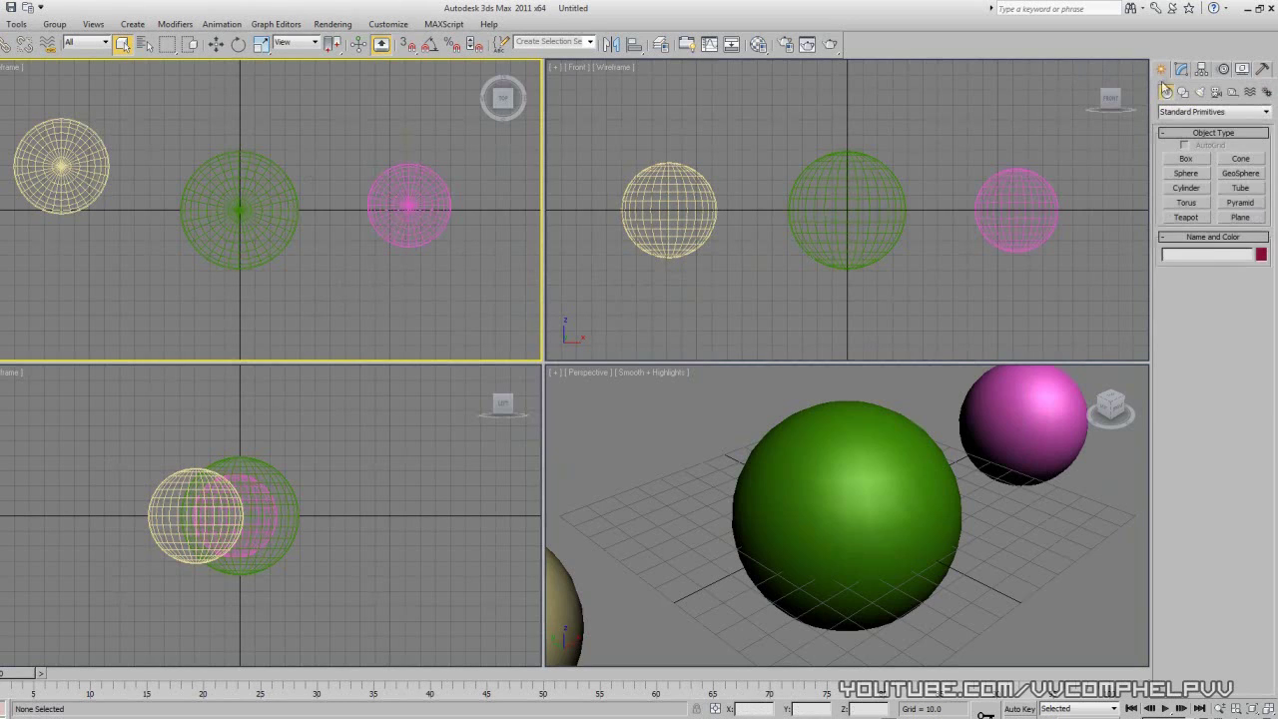
{"action": "left_click", "coordinate": [1187, 159]}
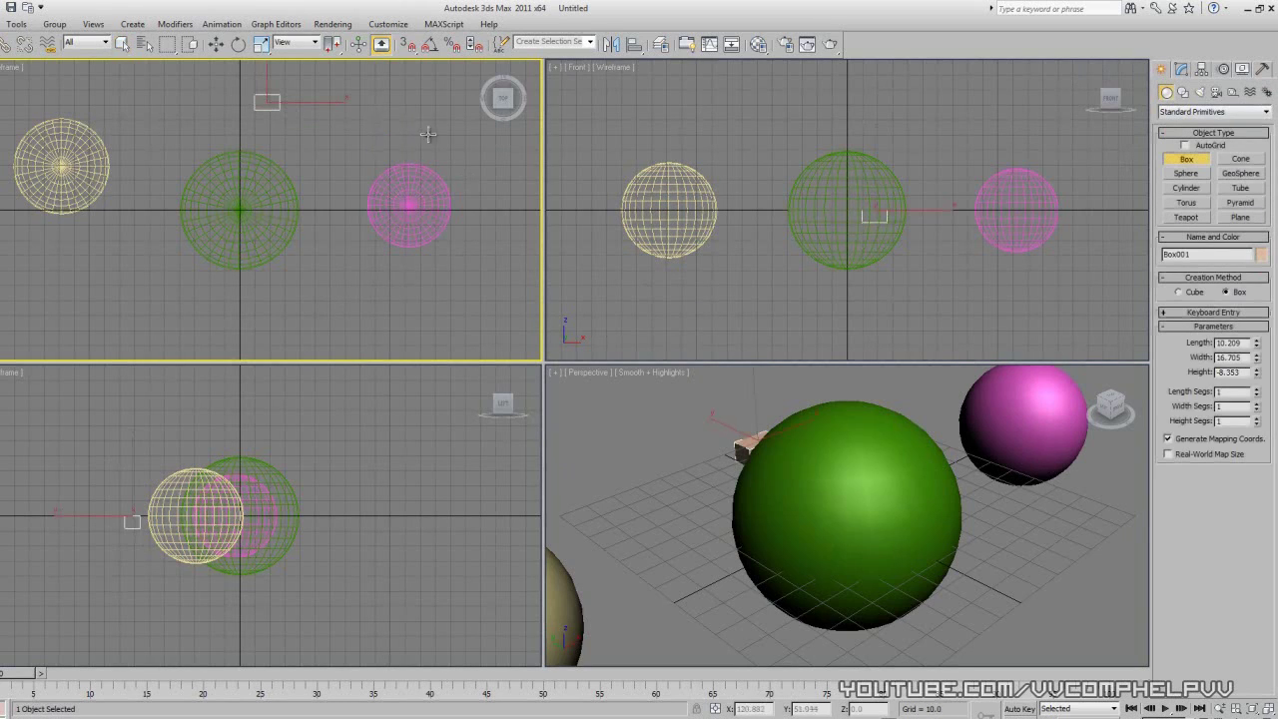
{"action": "left_click", "coordinate": [1187, 173]}
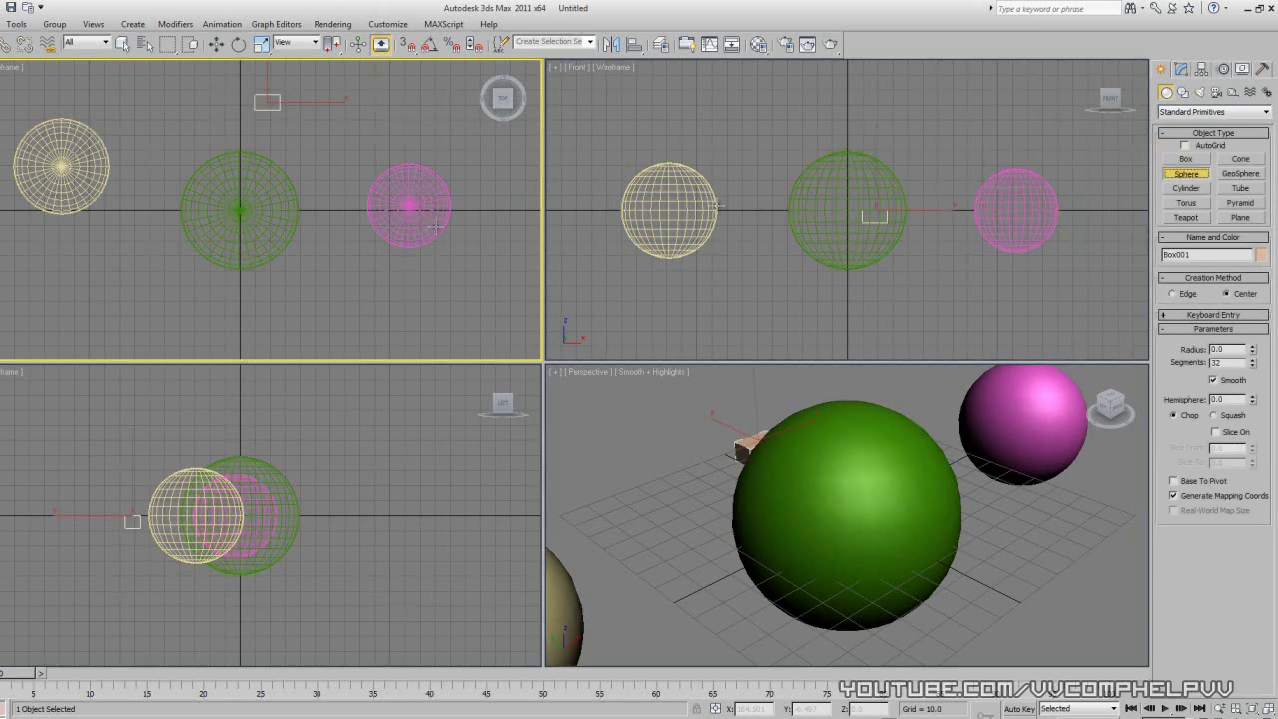
{"action": "left_click_drag", "start_coordinate": [349, 291], "coordinate": [375, 292]}
{"action": "left_click_drag", "start_coordinate": [214, 297], "coordinate": [238, 297]}
{"action": "left_click_drag", "start_coordinate": [86, 280], "coordinate": [144, 280]}
{"action": "left_click_drag", "start_coordinate": [189, 127], "coordinate": [193, 101]}
{"action": "left_click_drag", "start_coordinate": [349, 100], "coordinate": [370, 100]}
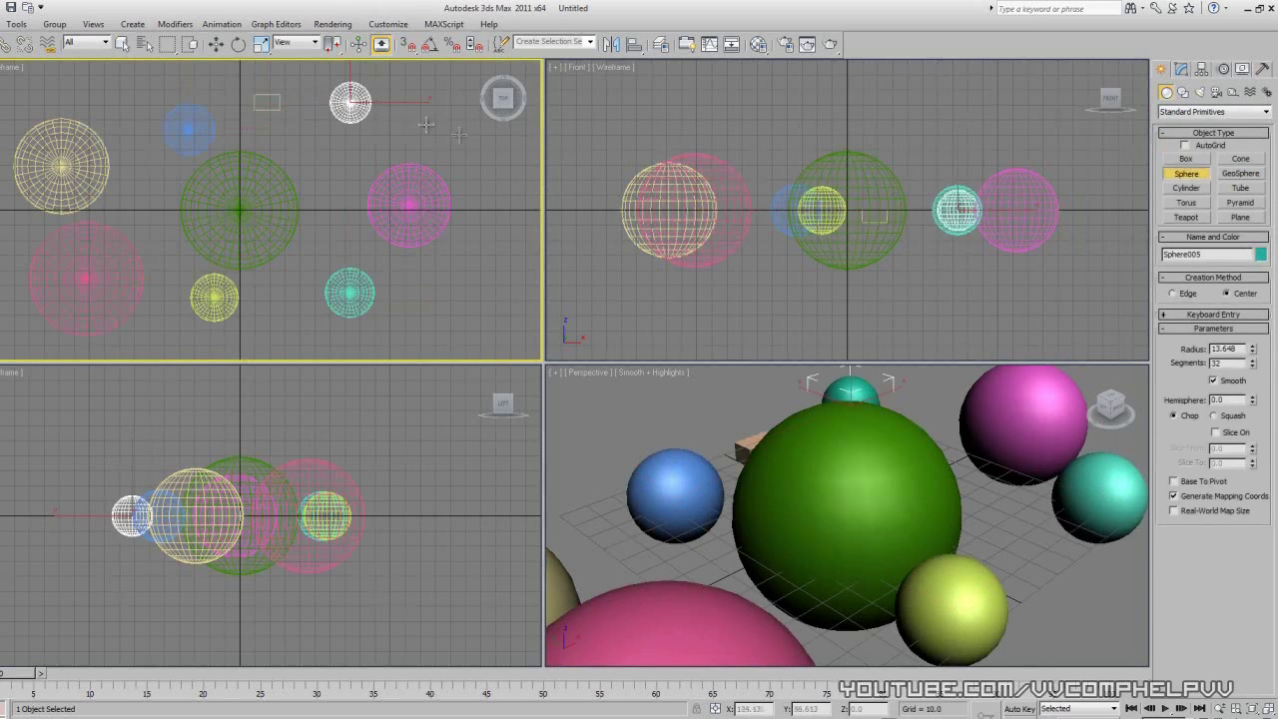
{"action": "left_click_drag", "start_coordinate": [466, 133], "coordinate": [490, 133]}
{"action": "left_click_drag", "start_coordinate": [492, 245], "coordinate": [513, 245]}
{"action": "left_click_drag", "start_coordinate": [457, 295], "coordinate": [477, 295]}
{"action": "left_click_drag", "start_coordinate": [339, 177], "coordinate": [355, 170]}
{"action": "right_click", "coordinate": [354, 170]}
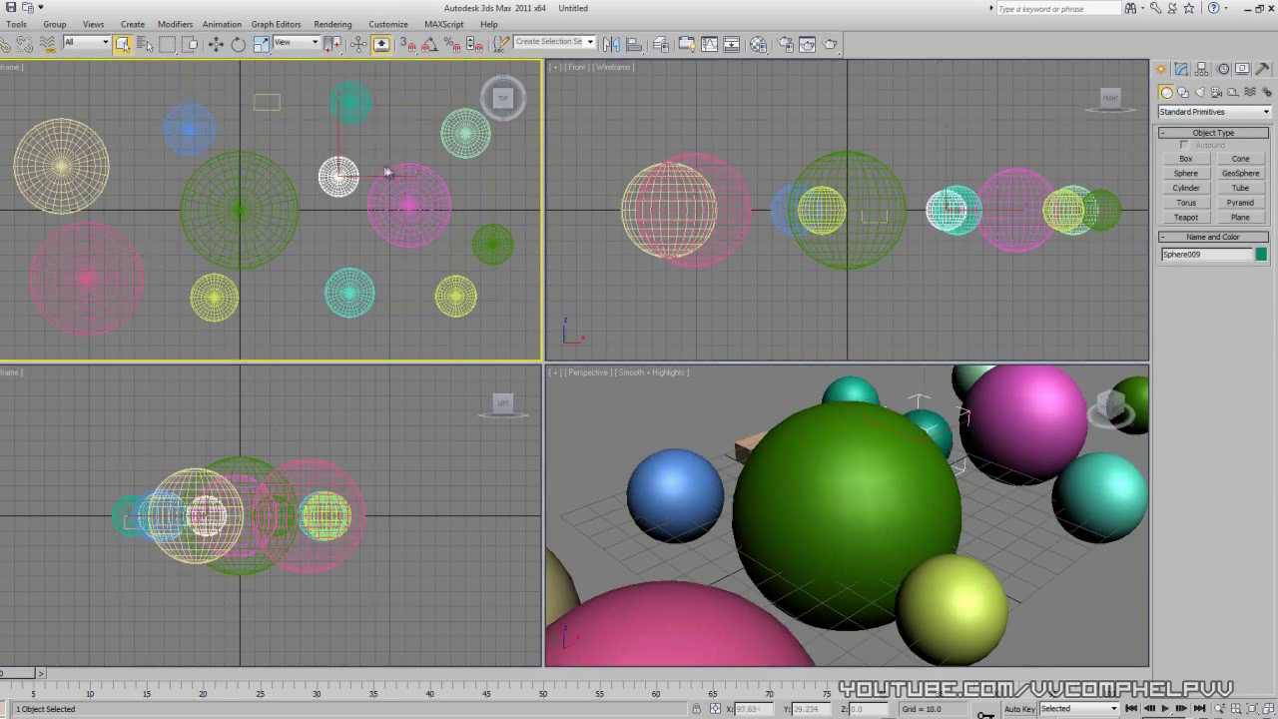
{"action": "left_click", "coordinate": [401, 120]}
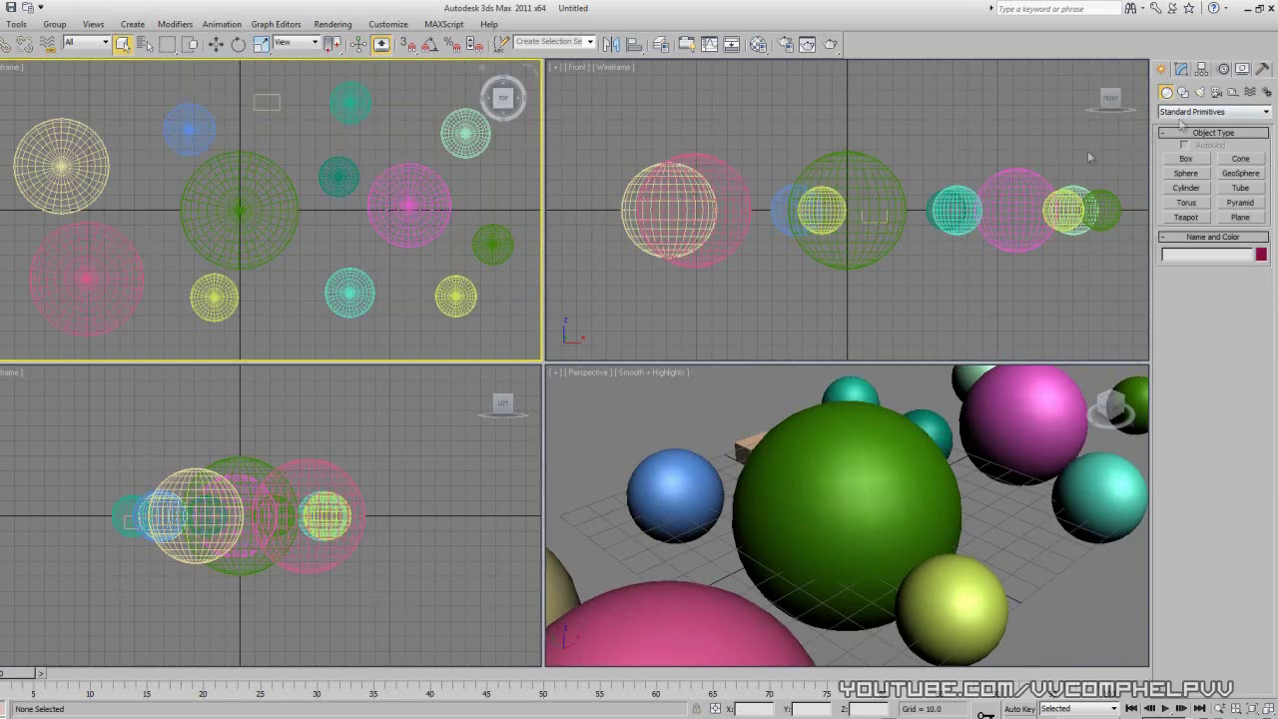
Step: Turn off Assign Random Colors for new objects, with dark red as the active color
{"action": "left_click", "coordinate": [1193, 174]}
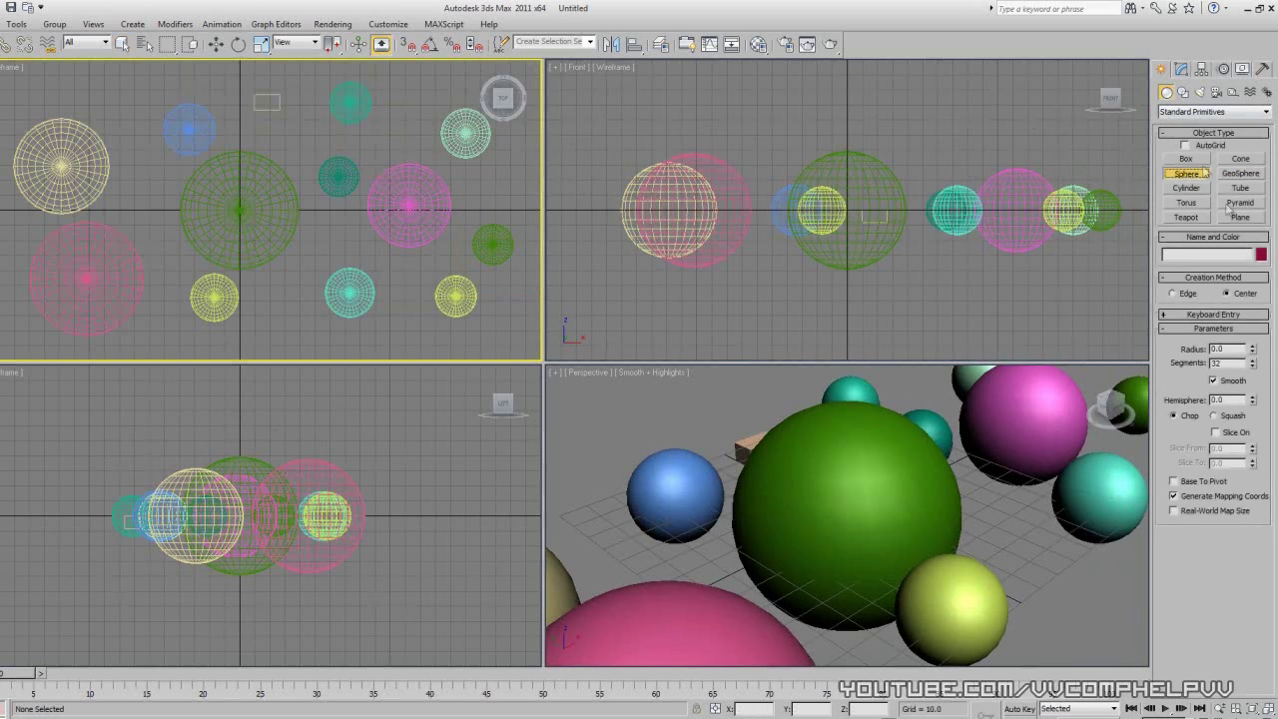
{"action": "left_click", "coordinate": [1262, 256]}
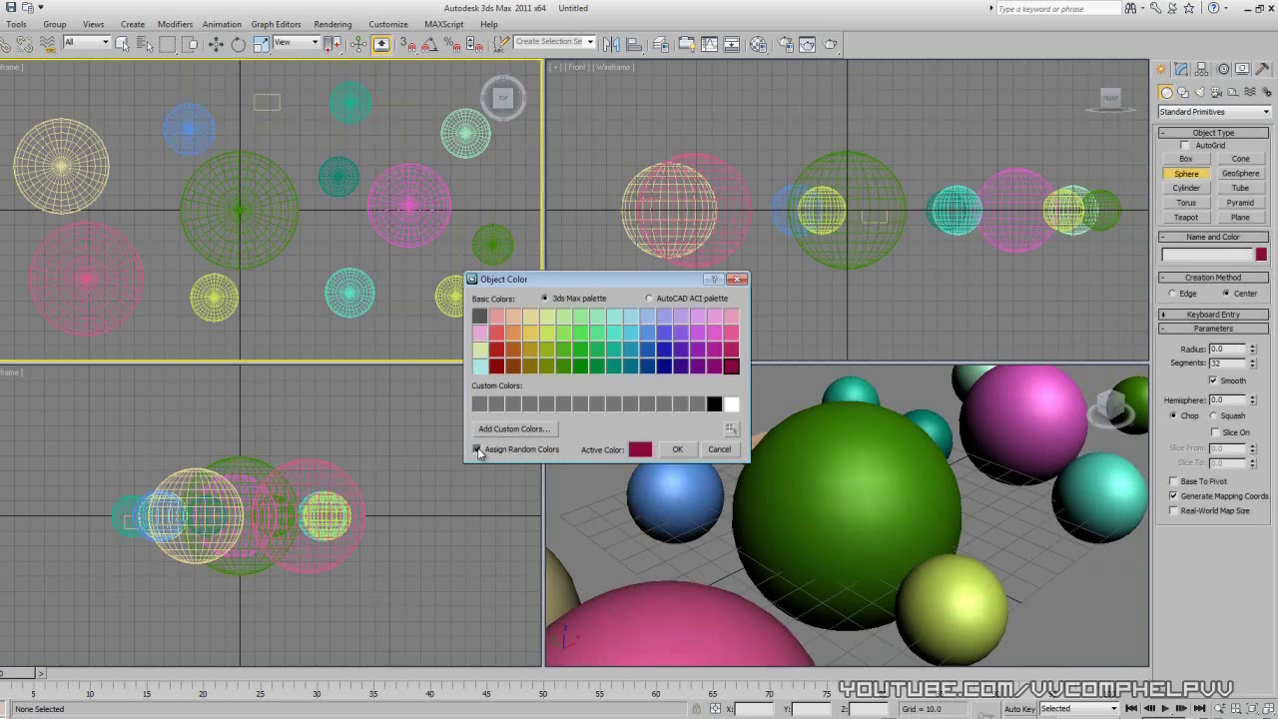
{"action": "left_click", "coordinate": [673, 449]}
Step: Fill the Top viewport with dozens of dark red spheres, including a dense overlapping cluster between the green and pink spheres, and end sphere creation
{"action": "left_click_drag", "start_coordinate": [280, 321], "coordinate": [353, 330]}
{"action": "left_click_drag", "start_coordinate": [395, 330], "coordinate": [406, 315]}
{"action": "left_click_drag", "start_coordinate": [467, 330], "coordinate": [523, 310]}
{"action": "left_click_drag", "start_coordinate": [526, 284], "coordinate": [525, 271]}
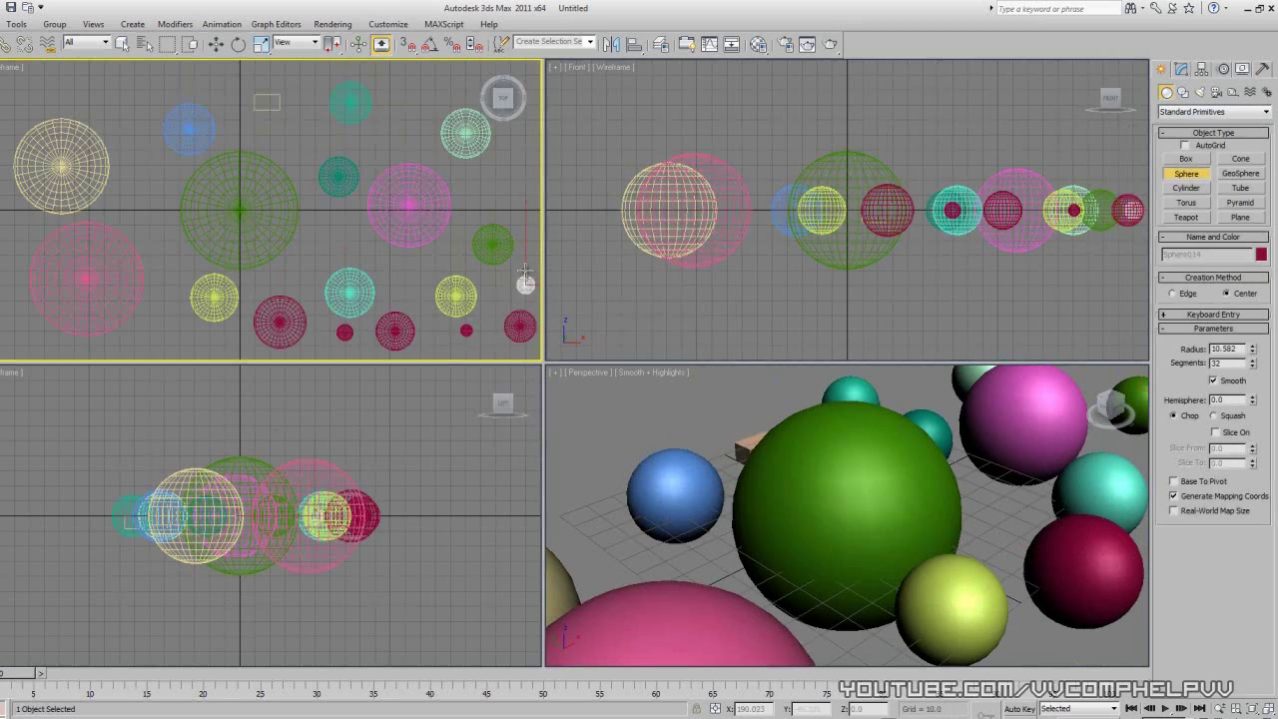
{"action": "left_click_drag", "start_coordinate": [519, 195], "coordinate": [503, 164]}
{"action": "left_click_drag", "start_coordinate": [106, 89], "coordinate": [119, 89]}
{"action": "left_click_drag", "start_coordinate": [10, 105], "coordinate": [4, 146]}
{"action": "left_click_drag", "start_coordinate": [0, 233], "coordinate": [9, 233]}
{"action": "left_click_drag", "start_coordinate": [0, 326], "coordinate": [5, 313]}
{"action": "left_click_drag", "start_coordinate": [136, 216], "coordinate": [136, 194]}
{"action": "left_click_drag", "start_coordinate": [169, 104], "coordinate": [170, 84]}
{"action": "left_click_drag", "start_coordinate": [243, 86], "coordinate": [243, 77]}
{"action": "left_click_drag", "start_coordinate": [278, 124], "coordinate": [277, 100]}
{"action": "left_click_drag", "start_coordinate": [335, 130], "coordinate": [467, 98]}
{"action": "left_click_drag", "start_coordinate": [345, 242], "coordinate": [360, 195]}
{"action": "left_click_drag", "start_coordinate": [355, 249], "coordinate": [346, 204]}
{"action": "left_click_drag", "start_coordinate": [318, 259], "coordinate": [316, 225]}
{"action": "left_click_drag", "start_coordinate": [293, 305], "coordinate": [335, 240]}
{"action": "left_click_drag", "start_coordinate": [362, 231], "coordinate": [407, 156]}
{"action": "left_click_drag", "start_coordinate": [376, 205], "coordinate": [383, 151]}
{"action": "left_click_drag", "start_coordinate": [338, 200], "coordinate": [343, 150]}
{"action": "left_click_drag", "start_coordinate": [299, 203], "coordinate": [287, 161]}
{"action": "left_click_drag", "start_coordinate": [267, 211], "coordinate": [272, 186]}
{"action": "left_click_drag", "start_coordinate": [252, 225], "coordinate": [255, 212]}
{"action": "scroll", "coordinate": [250, 272], "scroll_direction": "up", "scroll_amount": 4}
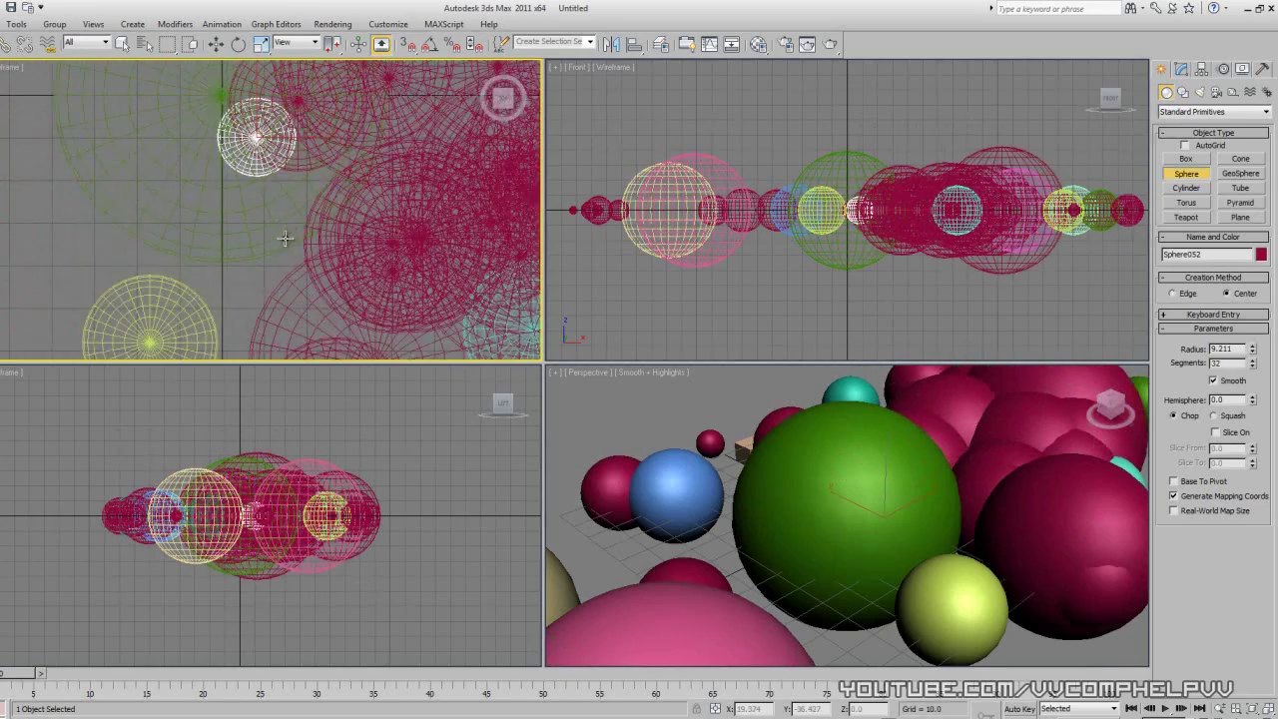
{"action": "middle_click_drag", "start_coordinate": [437, 203], "coordinate": [194, 201]}
{"action": "right_click", "coordinate": [282, 241]}
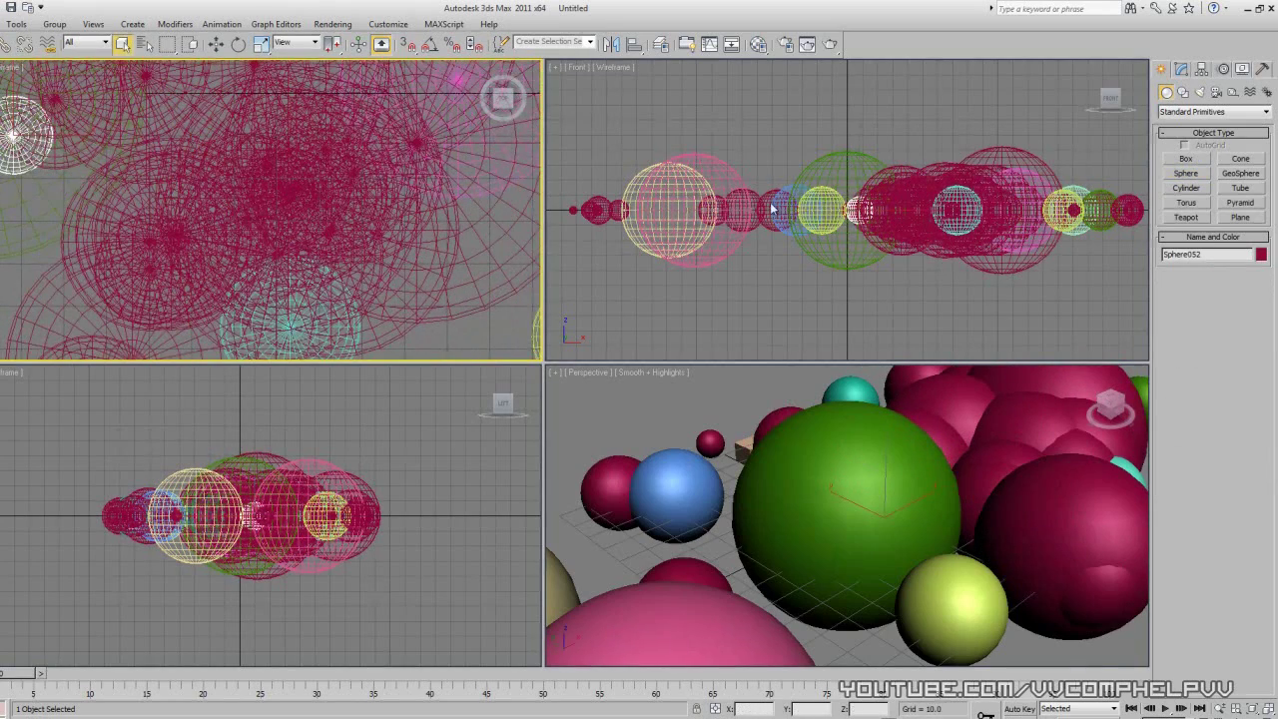
Step: Select one sphere inside the overlapping dark red cluster to judge how distinguishable it is, and clear the selection
{"action": "left_click", "coordinate": [276, 193]}
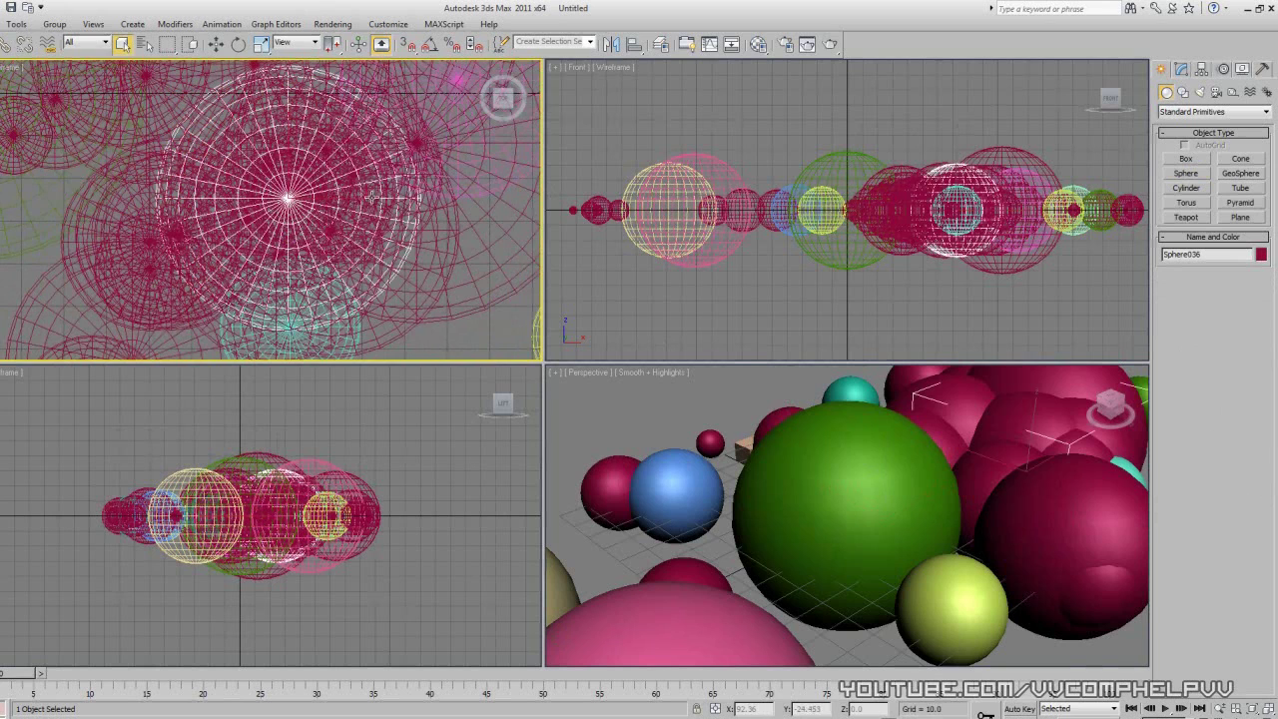
{"action": "scroll", "coordinate": [397, 194], "scroll_direction": "down", "scroll_amount": 5}
{"action": "left_click", "coordinate": [468, 293]}
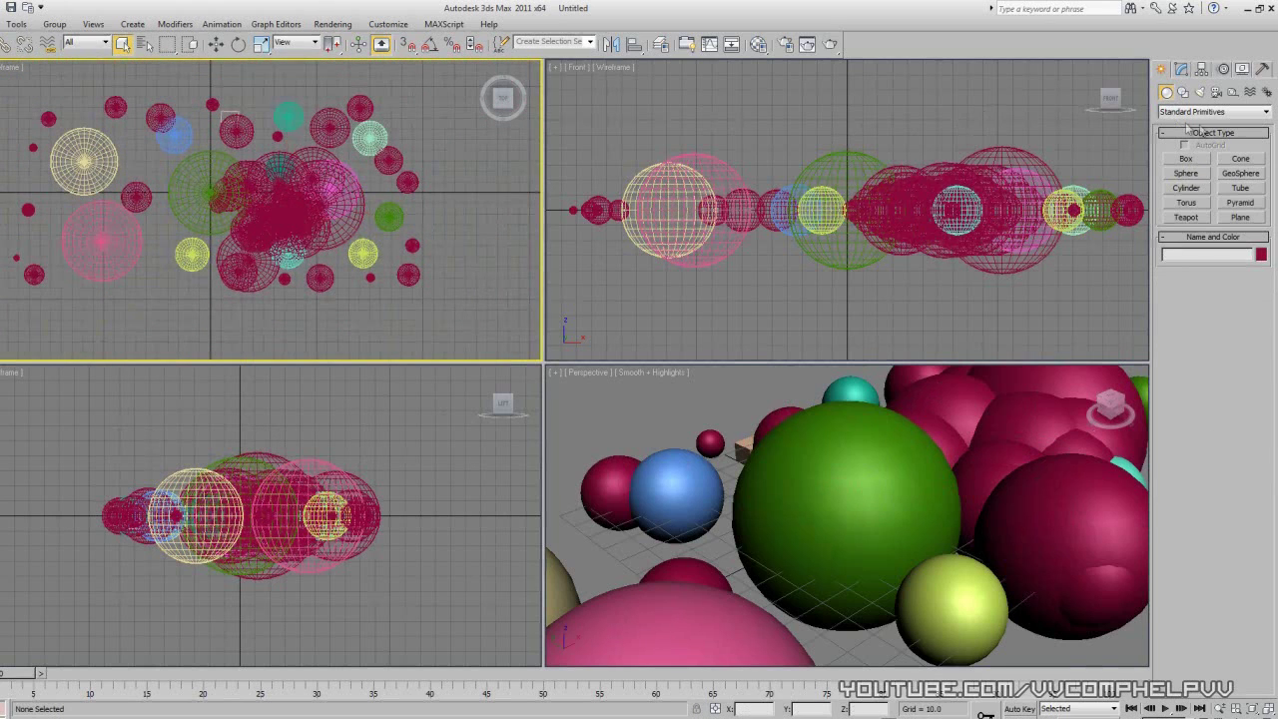
Step: Turn Assign Random Colors back on for new objects
{"action": "left_click", "coordinate": [1261, 254]}
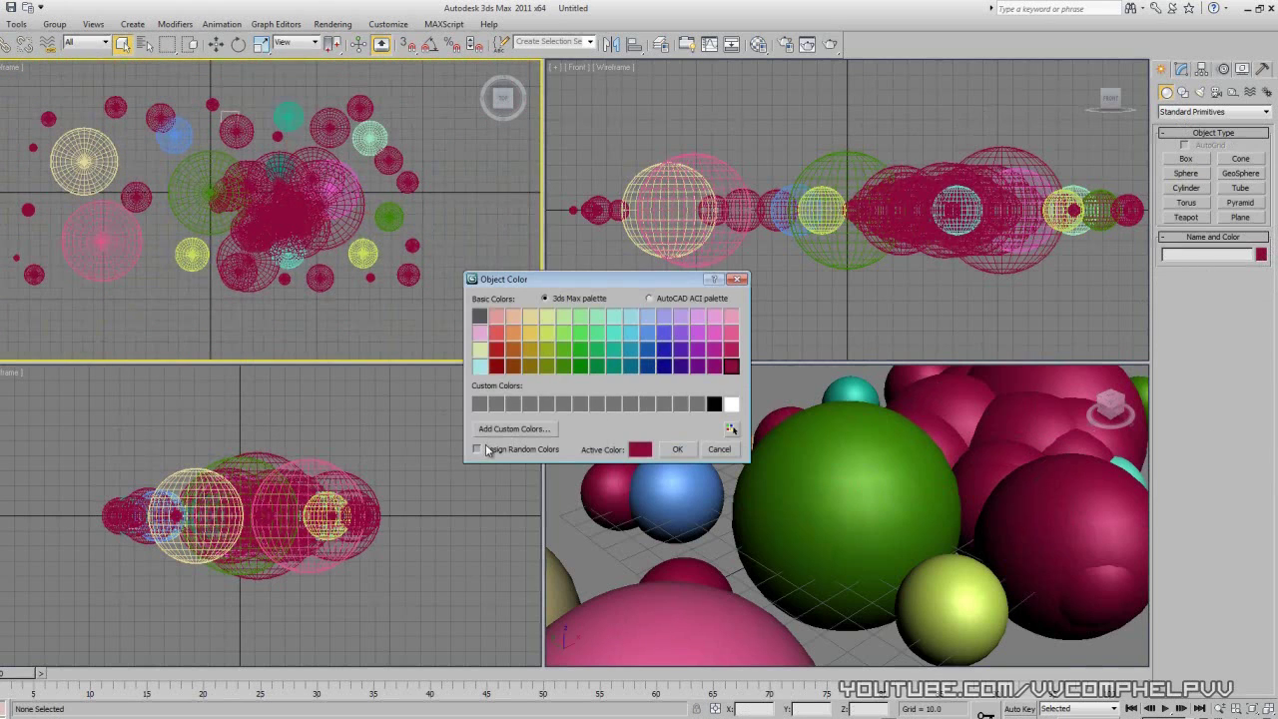
{"action": "left_click", "coordinate": [672, 448]}
{"action": "left_click_drag", "start_coordinate": [361, 249], "coordinate": [368, 290]}
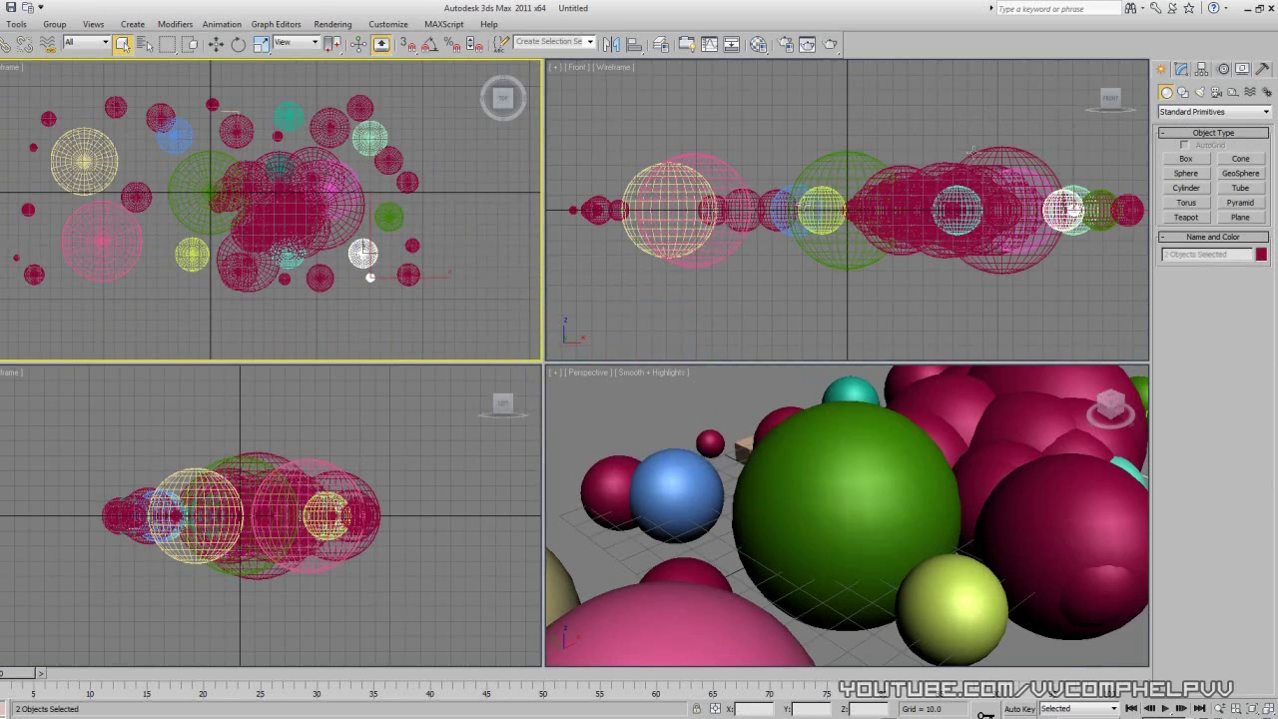
Step: Create a group of overlapping randomly colored spheres on the +X side of the dark red cluster and end sphere creation
{"action": "left_click", "coordinate": [1185, 175]}
{"action": "mouse_move", "coordinate": [450, 213]}
{"action": "left_mouse_down"}
{"action": "mouse_move", "coordinate": [495, 181]}
{"action": "mouse_move", "coordinate": [469, 180]}
{"action": "left_mouse_up"}
{"action": "left_click_drag", "start_coordinate": [423, 219], "coordinate": [443, 199]}
{"action": "left_click_drag", "start_coordinate": [414, 230], "coordinate": [436, 205]}
{"action": "left_click_drag", "start_coordinate": [469, 258], "coordinate": [505, 211]}
{"action": "left_click_drag", "start_coordinate": [453, 247], "coordinate": [489, 221]}
{"action": "right_click", "coordinate": [449, 163]}
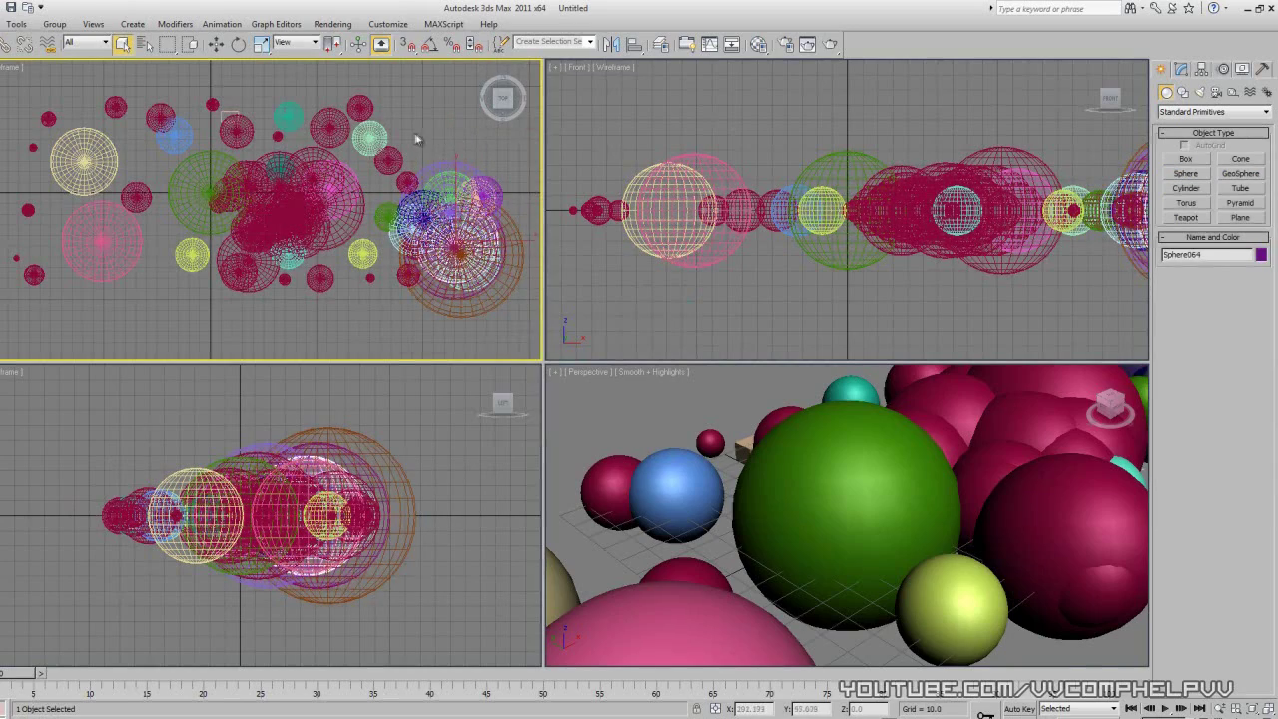
{"action": "left_click", "coordinate": [420, 115]}
Step: Examine the randomly colored overlapping spheres up close, select the large violet one by its outline, and clear the selection
{"action": "middle_click_drag", "start_coordinate": [467, 227], "coordinate": [468, 213]}
{"action": "scroll", "coordinate": [468, 213], "scroll_direction": "up", "scroll_amount": 5}
{"action": "scroll", "coordinate": [467, 213], "scroll_direction": "up", "scroll_amount": 4}
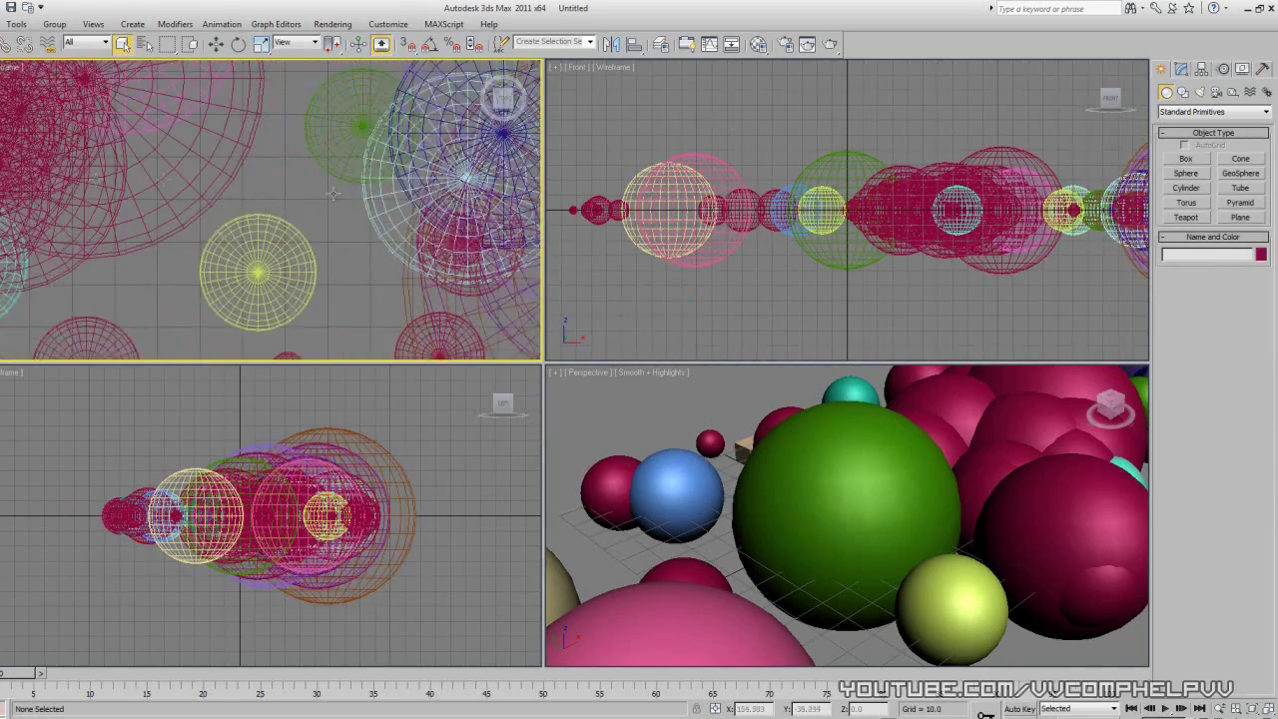
{"action": "scroll", "coordinate": [268, 190], "scroll_direction": "up", "scroll_amount": 1}
{"action": "scroll", "coordinate": [292, 183], "scroll_direction": "down", "scroll_amount": 1}
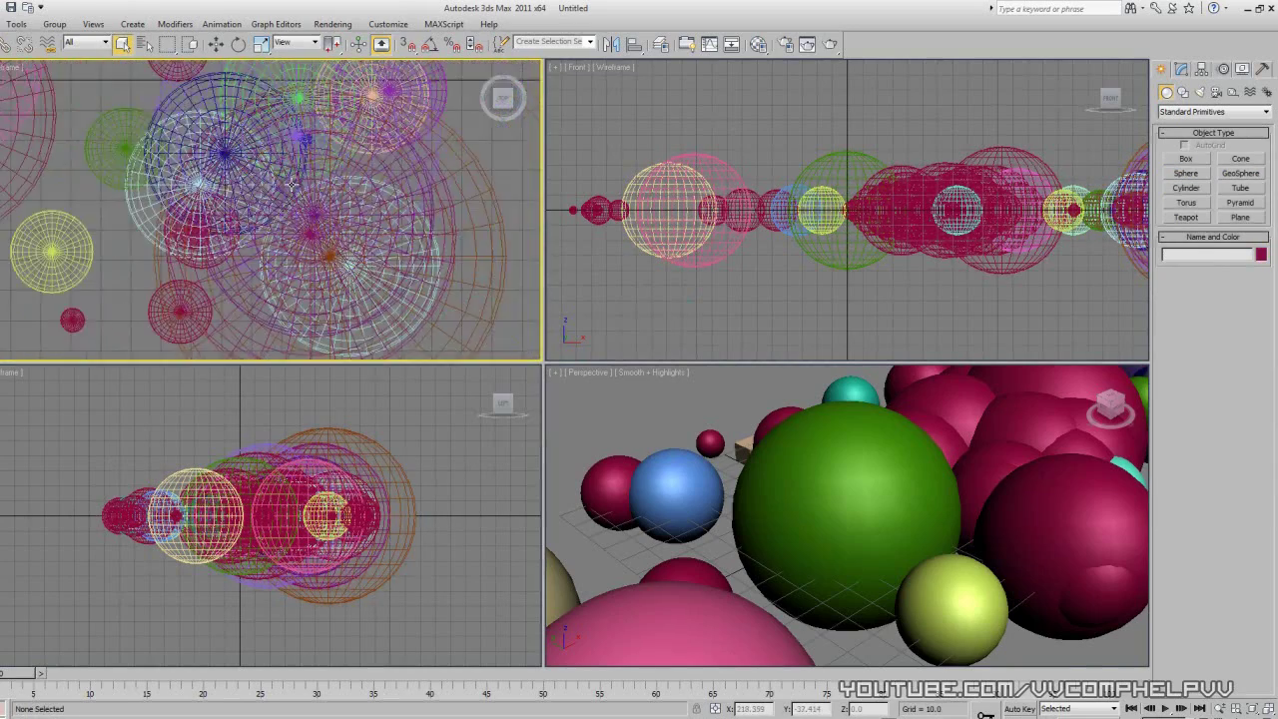
{"action": "left_click", "coordinate": [432, 152]}
{"action": "left_click", "coordinate": [436, 130]}
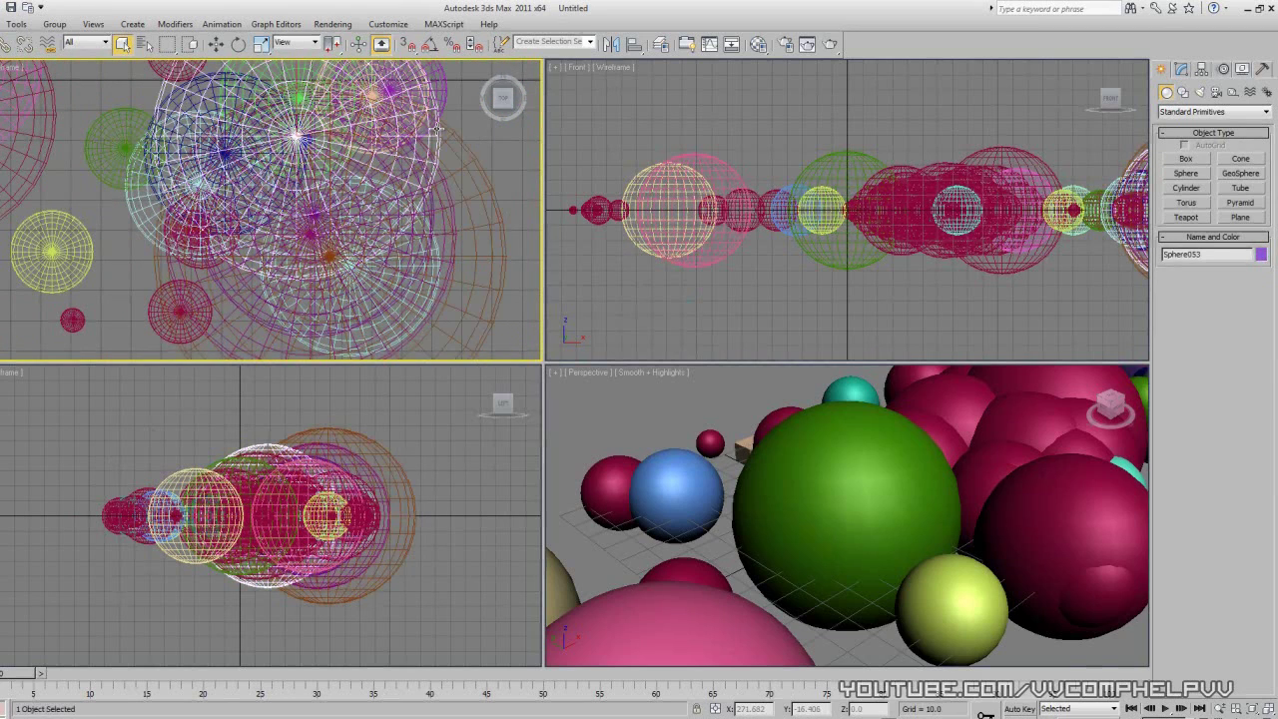
{"action": "left_click", "coordinate": [496, 137]}
Step: Select every object in the Top viewport and delete them all
{"action": "scroll", "coordinate": [366, 218], "scroll_direction": "down", "scroll_amount": 5}
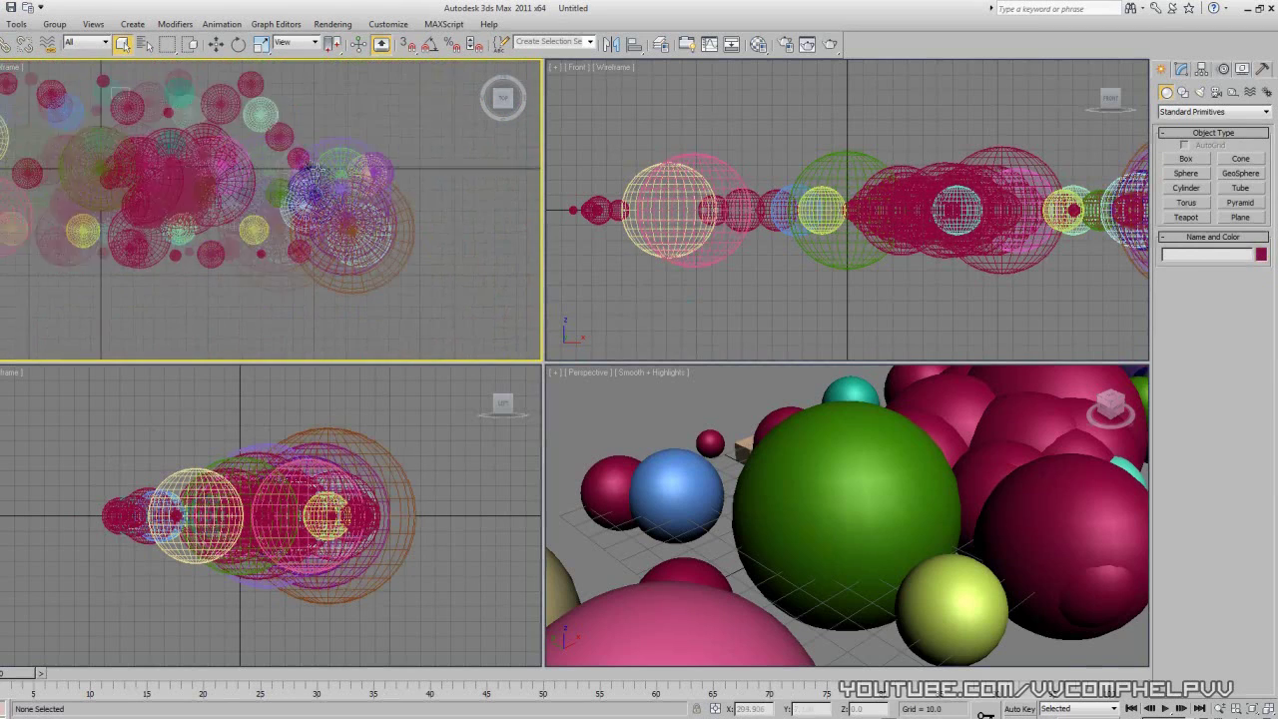
{"action": "scroll", "coordinate": [439, 304], "scroll_direction": "down", "scroll_amount": 3}
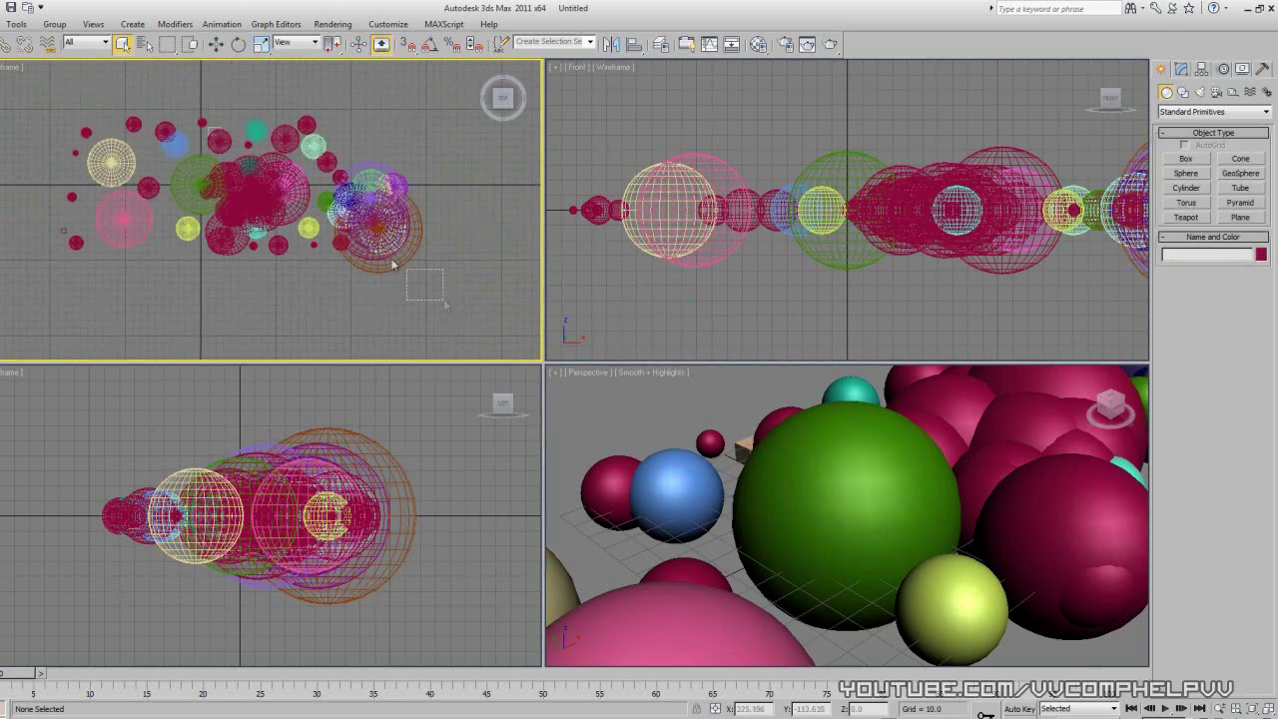
{"action": "left_click_drag", "start_coordinate": [442, 309], "coordinate": [40, 85]}
{"action": "key", "text": "Delete"}
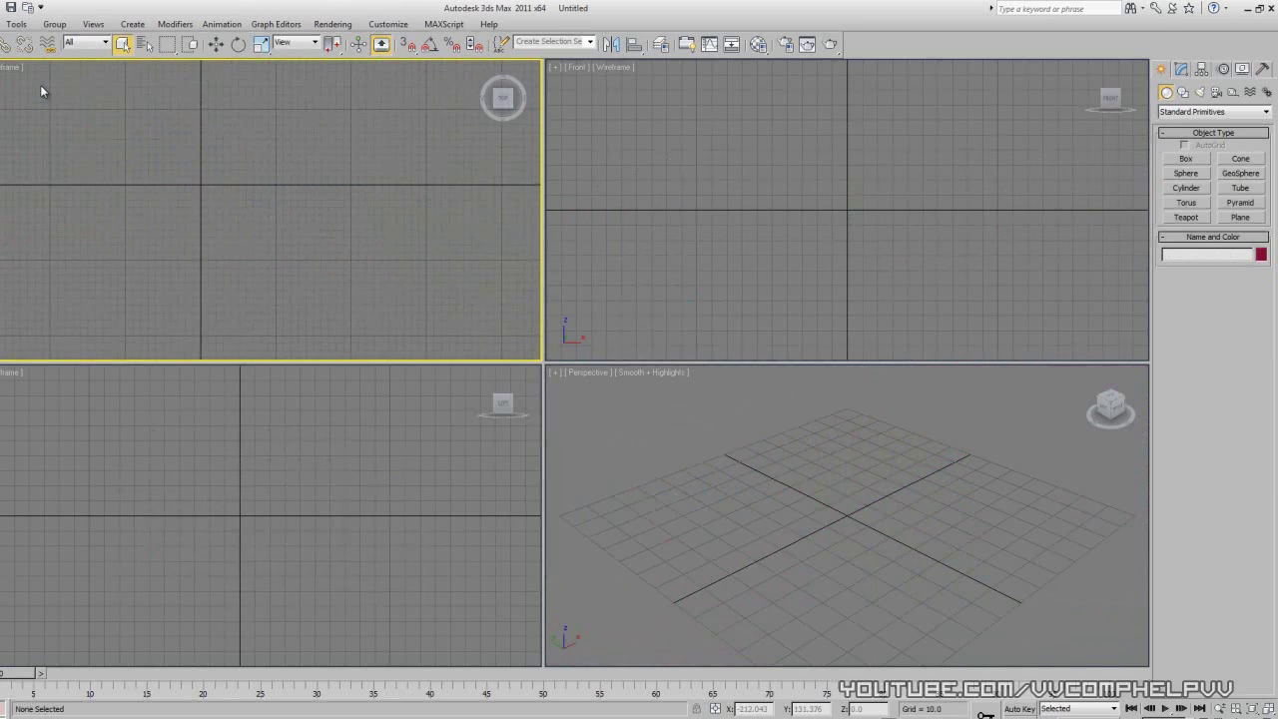
Step: Create a box about 79.8 long, 194 wide and 40.8 high around the origin in the Top viewport
{"action": "scroll", "coordinate": [36, 81], "scroll_direction": "up", "scroll_amount": 2}
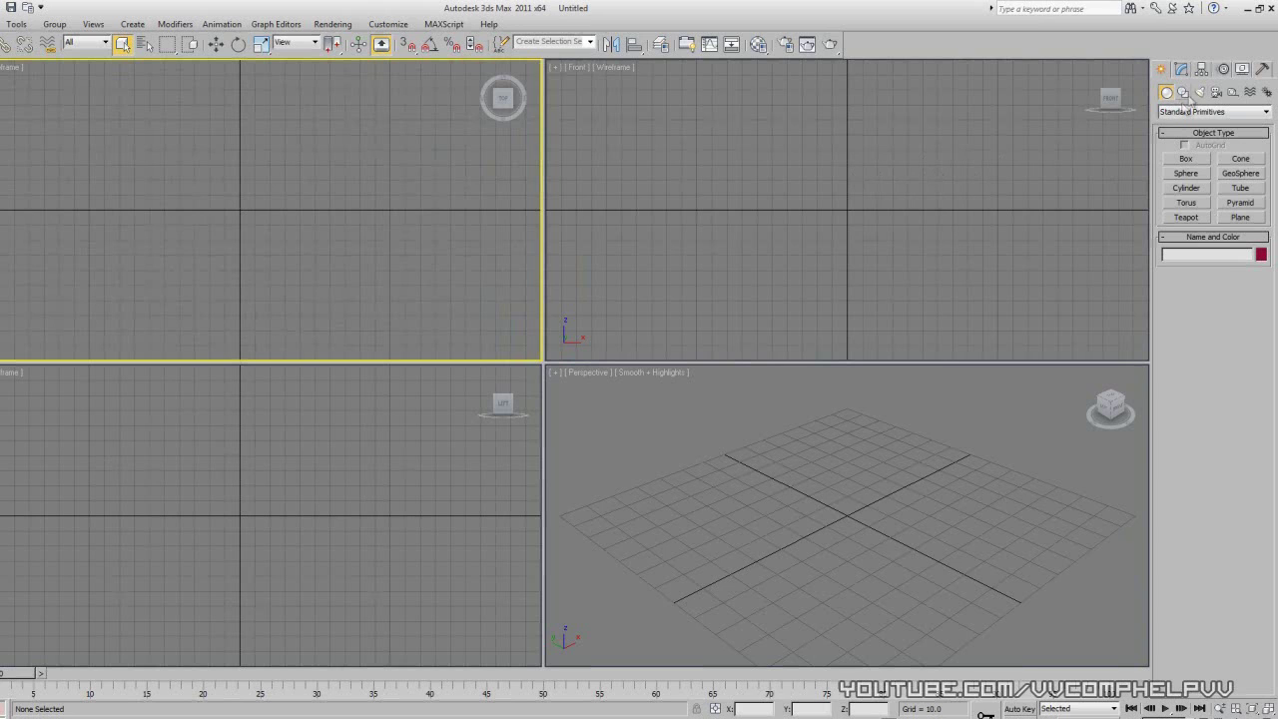
{"action": "left_click", "coordinate": [1194, 176]}
{"action": "left_click", "coordinate": [1186, 158]}
{"action": "left_click_drag", "start_coordinate": [236, 211], "coordinate": [403, 89]}
{"action": "right_click", "coordinate": [447, 151]}
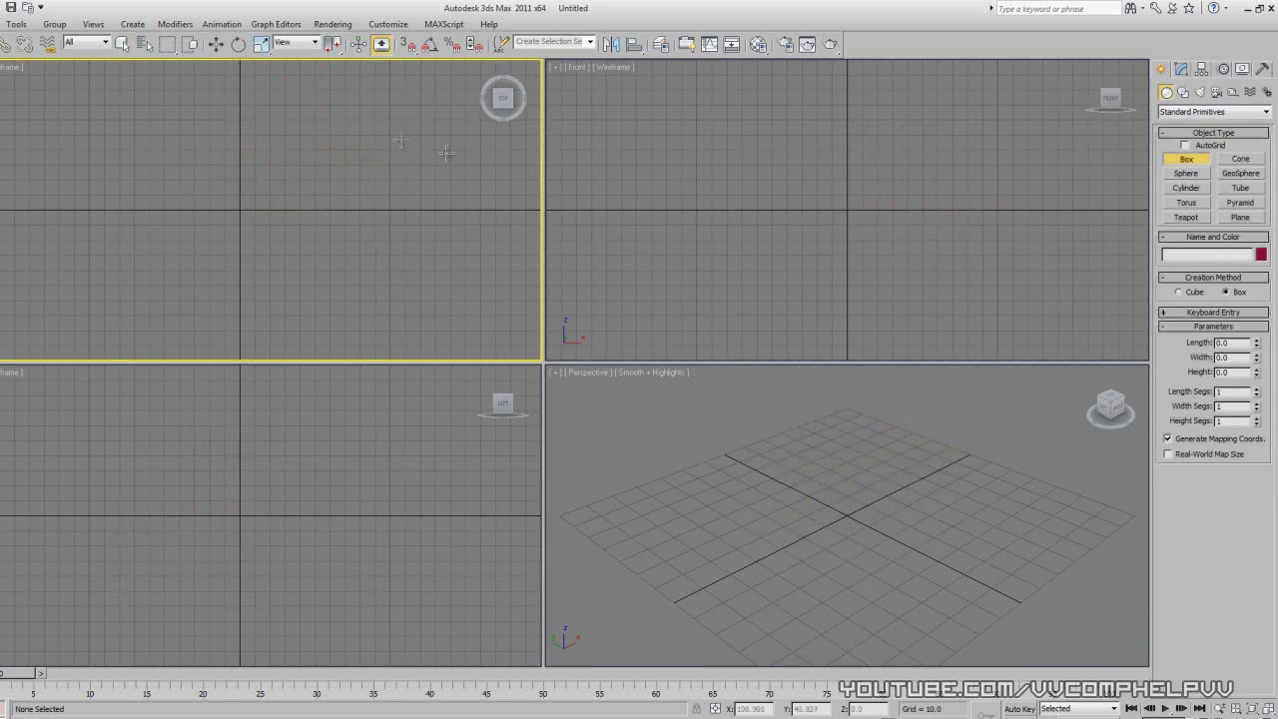
{"action": "left_click_drag", "start_coordinate": [62, 158], "coordinate": [354, 278]}
{"action": "left_click", "coordinate": [358, 217]}
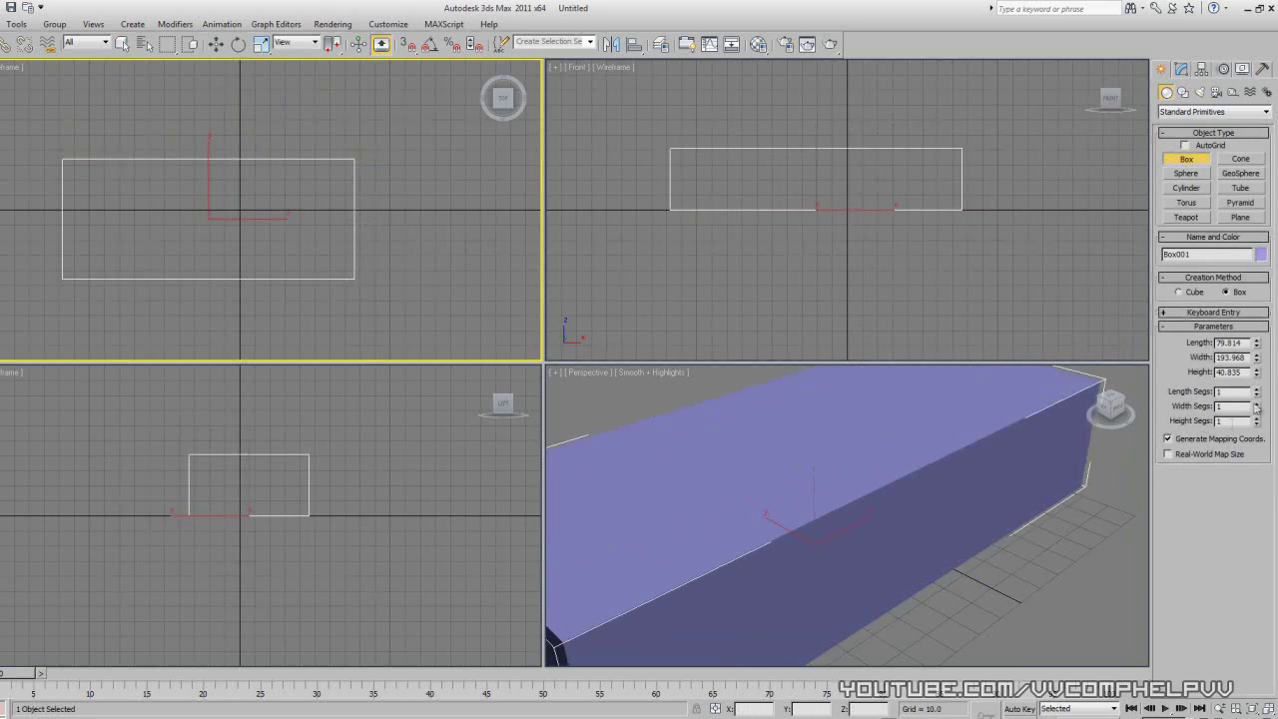
Step: Set the box's segments to 23 in length, 16 in width and 31 in height, and end box creation
{"action": "mouse_move", "coordinate": [1258, 393]}
{"action": "left_mouse_down"}
{"action": "mouse_move", "coordinate": [1265, 371]}
{"action": "mouse_move", "coordinate": [1261, 432]}
{"action": "mouse_move", "coordinate": [1260, 399]}
{"action": "left_mouse_up"}
{"action": "scroll", "coordinate": [254, 209], "scroll_direction": "up", "scroll_amount": 5}
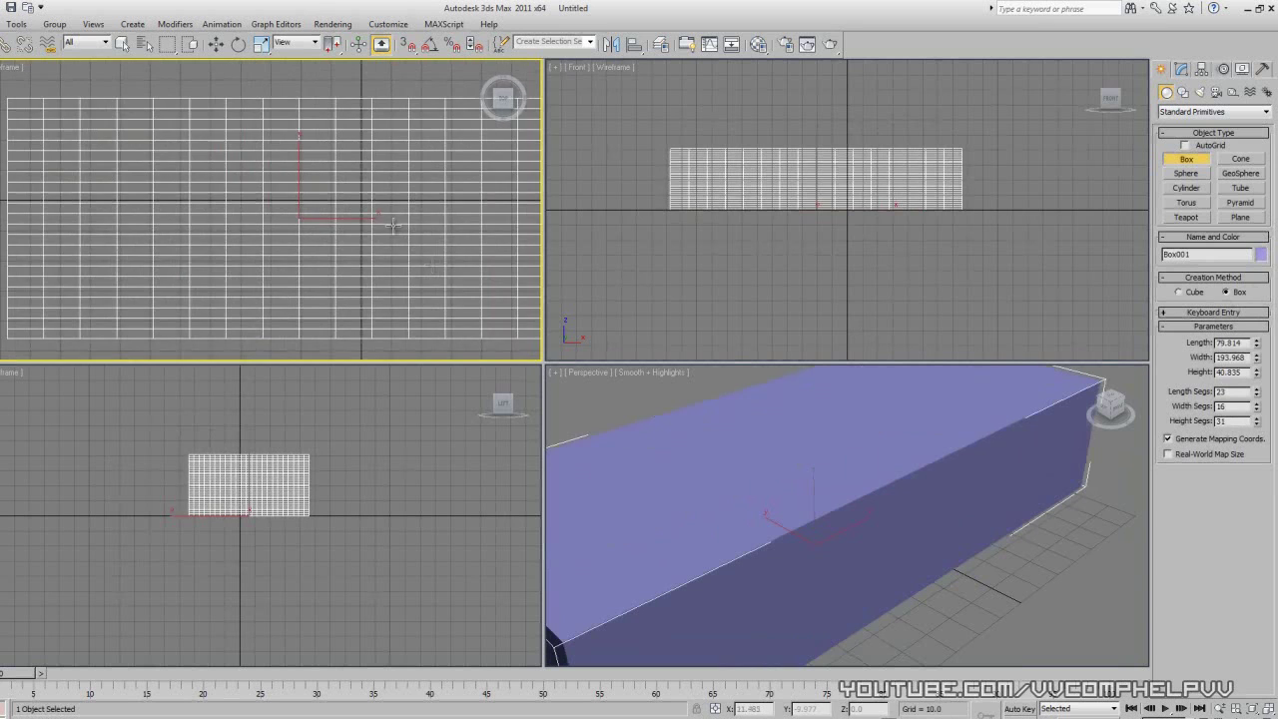
{"action": "middle_click_drag", "start_coordinate": [254, 209], "coordinate": [303, 210]}
{"action": "right_click", "coordinate": [383, 176]}
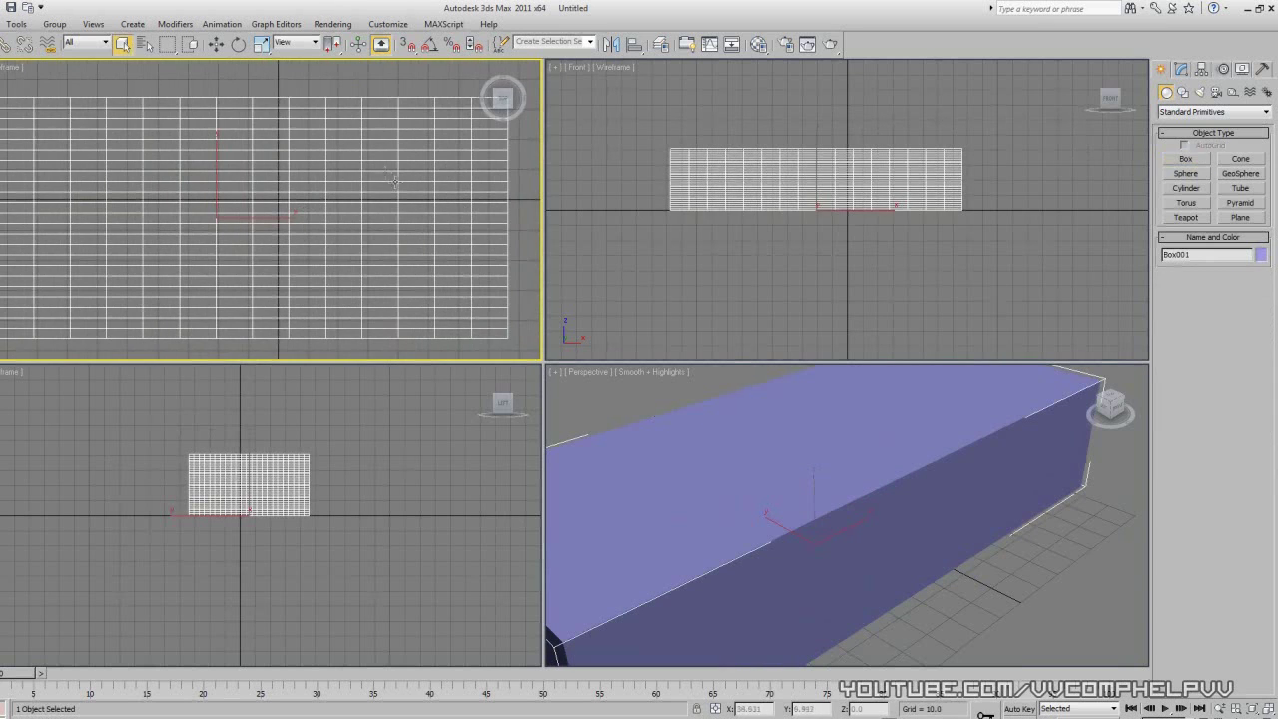
Step: Convert the box to an editable mesh and enter its Vertex sub-object level
{"action": "right_click", "coordinate": [395, 176]}
{"action": "mouse_move", "coordinate": [450, 317]}
{"action": "left_click", "coordinate": [539, 314]}
{"action": "left_click", "coordinate": [1164, 126]}
{"action": "left_click", "coordinate": [1190, 137]}
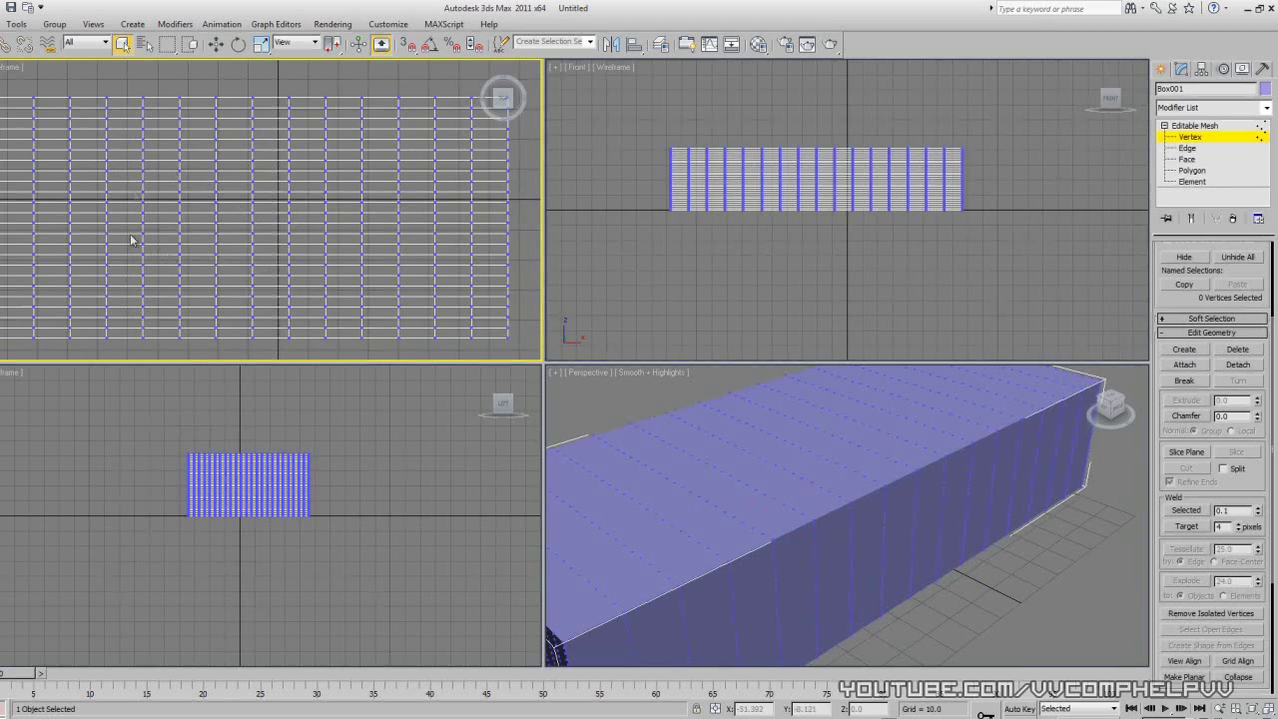
Step: Select patches of vertices near the middle of the box in the Top viewport and clear the selection
{"action": "left_click_drag", "start_coordinate": [297, 255], "coordinate": [305, 256]}
{"action": "left_click_drag", "start_coordinate": [293, 170], "coordinate": [282, 146], "text": "ctrl"}
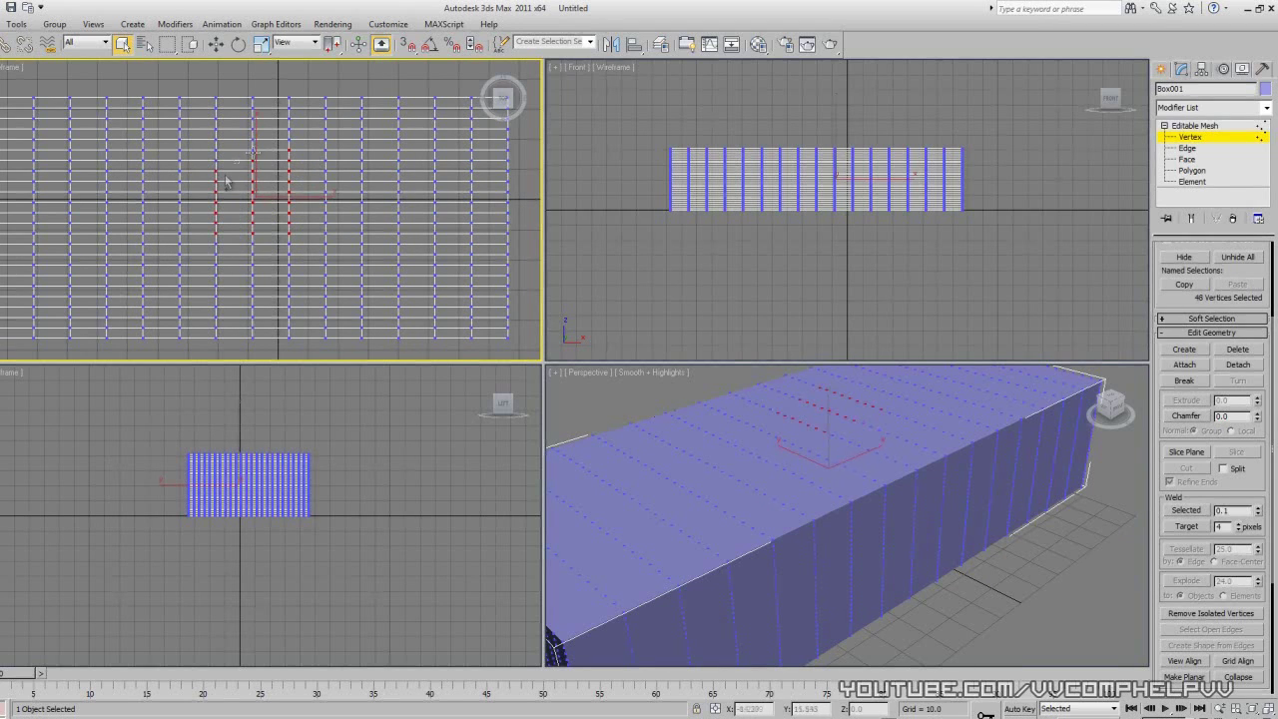
{"action": "left_click", "coordinate": [283, 206]}
{"action": "middle_click_drag", "start_coordinate": [242, 208], "coordinate": [267, 210]}
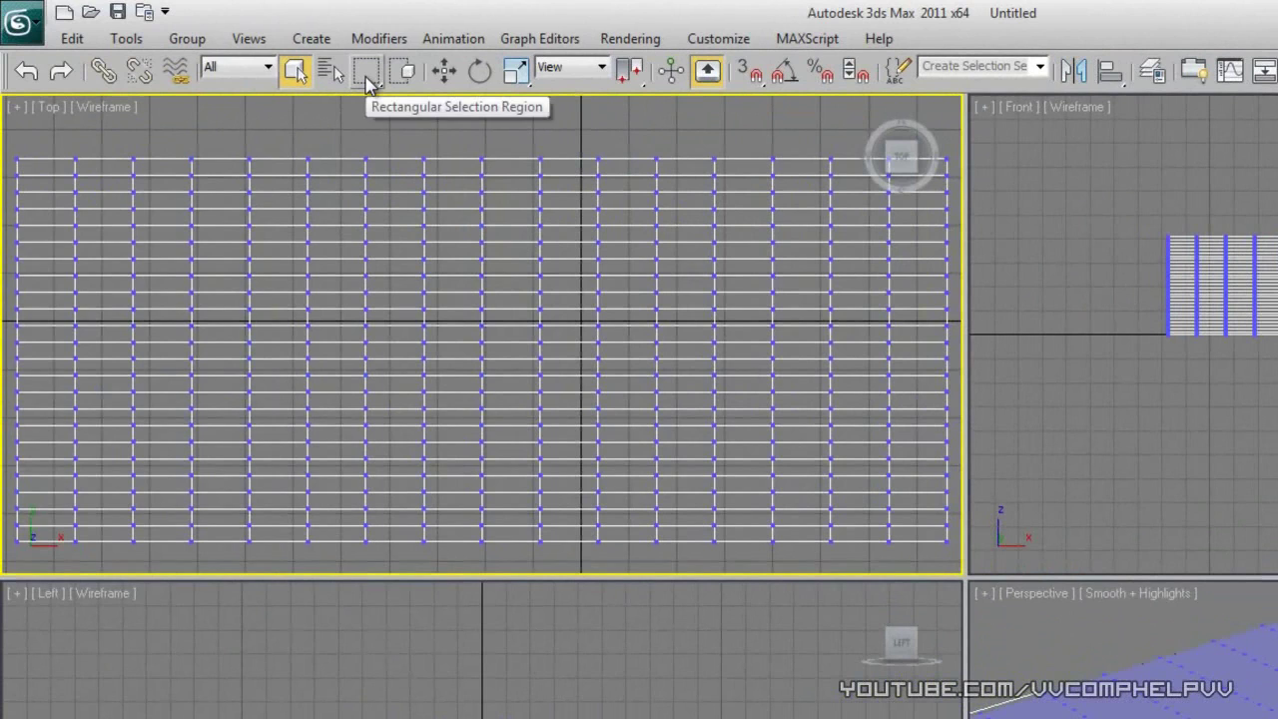
Step: Select vertices in the Top viewport with a rectangular region across the box's upper middle, and with a circular region around its centre
{"action": "left_click", "coordinate": [367, 78]}
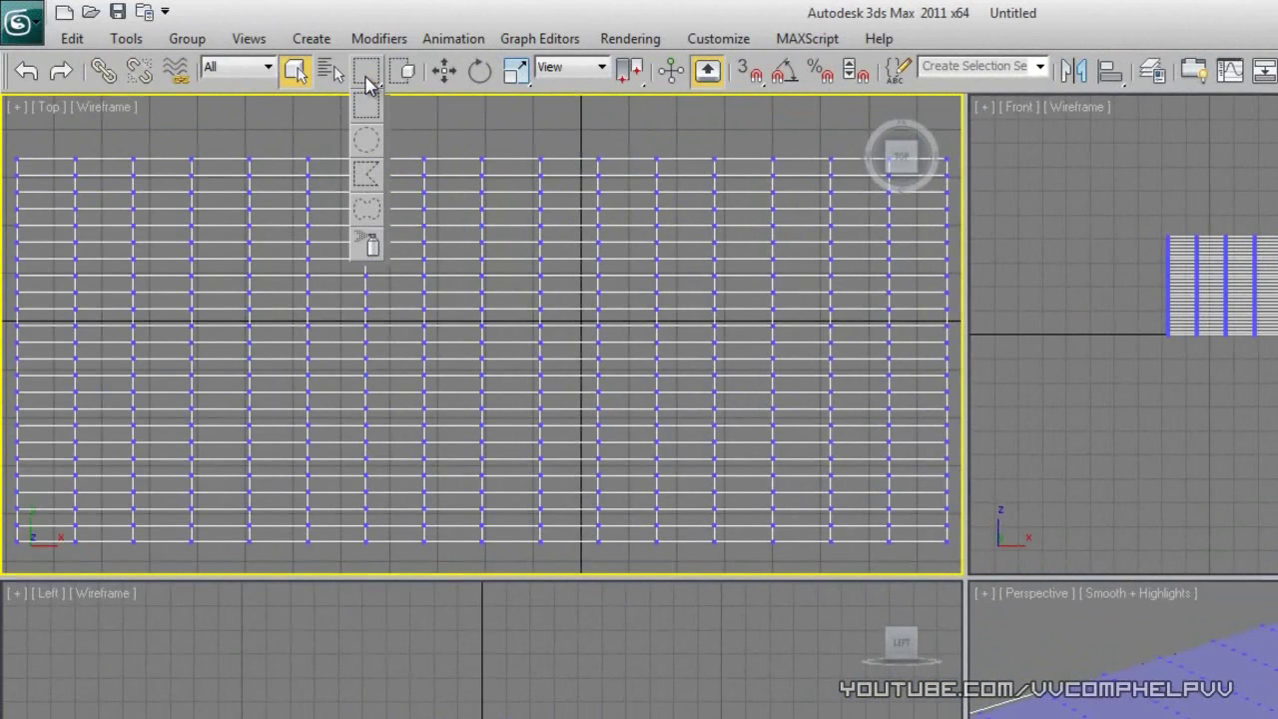
{"action": "mouse_move", "coordinate": [368, 111]}
{"action": "left_mouse_down"}
{"action": "mouse_move", "coordinate": [370, 210]}
{"action": "mouse_move", "coordinate": [369, 114]}
{"action": "left_mouse_up"}
{"action": "left_click_drag", "start_coordinate": [248, 140], "coordinate": [666, 440]}
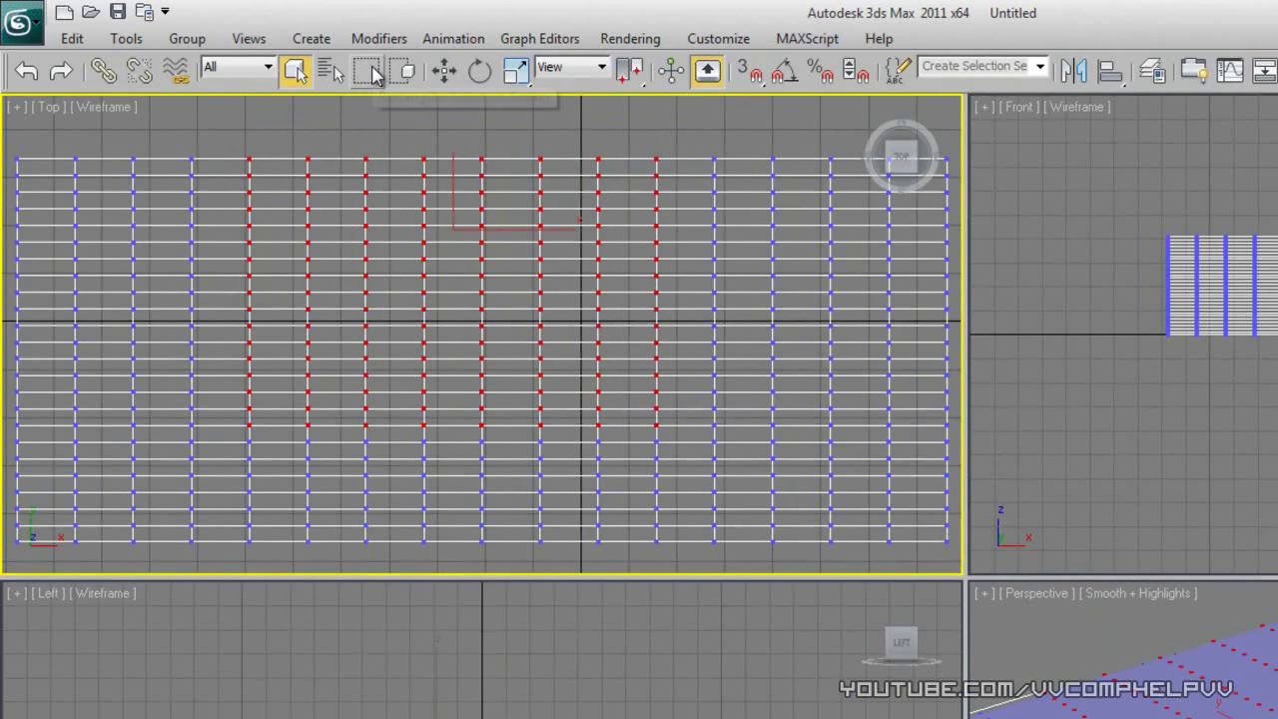
{"action": "left_click_drag", "start_coordinate": [375, 77], "coordinate": [370, 143]}
{"action": "left_click_drag", "start_coordinate": [484, 337], "coordinate": [548, 223]}
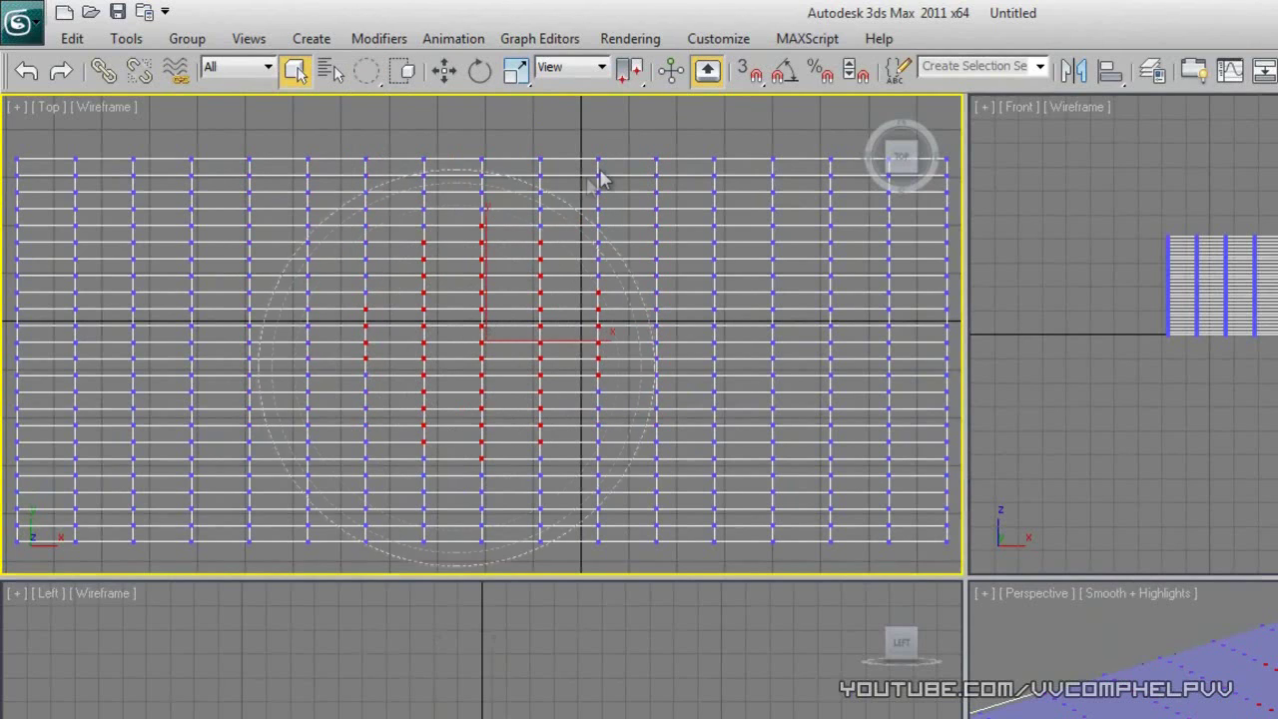
Step: Select the box's central vertices in the Top viewport by closing a many-sided fence selection region around them
{"action": "left_click_drag", "start_coordinate": [369, 68], "coordinate": [376, 176]}
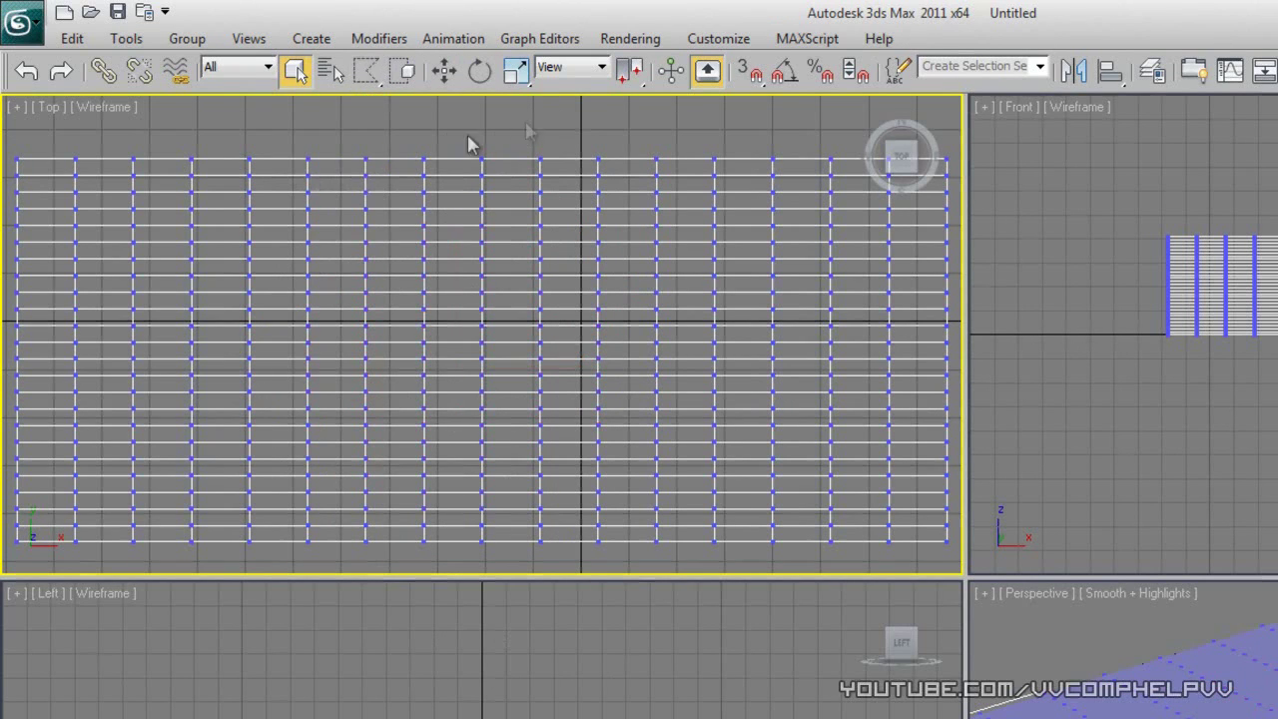
{"action": "left_click", "coordinate": [733, 173]}
{"action": "left_click", "coordinate": [780, 300]}
{"action": "left_click", "coordinate": [708, 437]}
{"action": "left_click", "coordinate": [583, 507]}
{"action": "left_click", "coordinate": [424, 506]}
{"action": "left_click", "coordinate": [298, 442]}
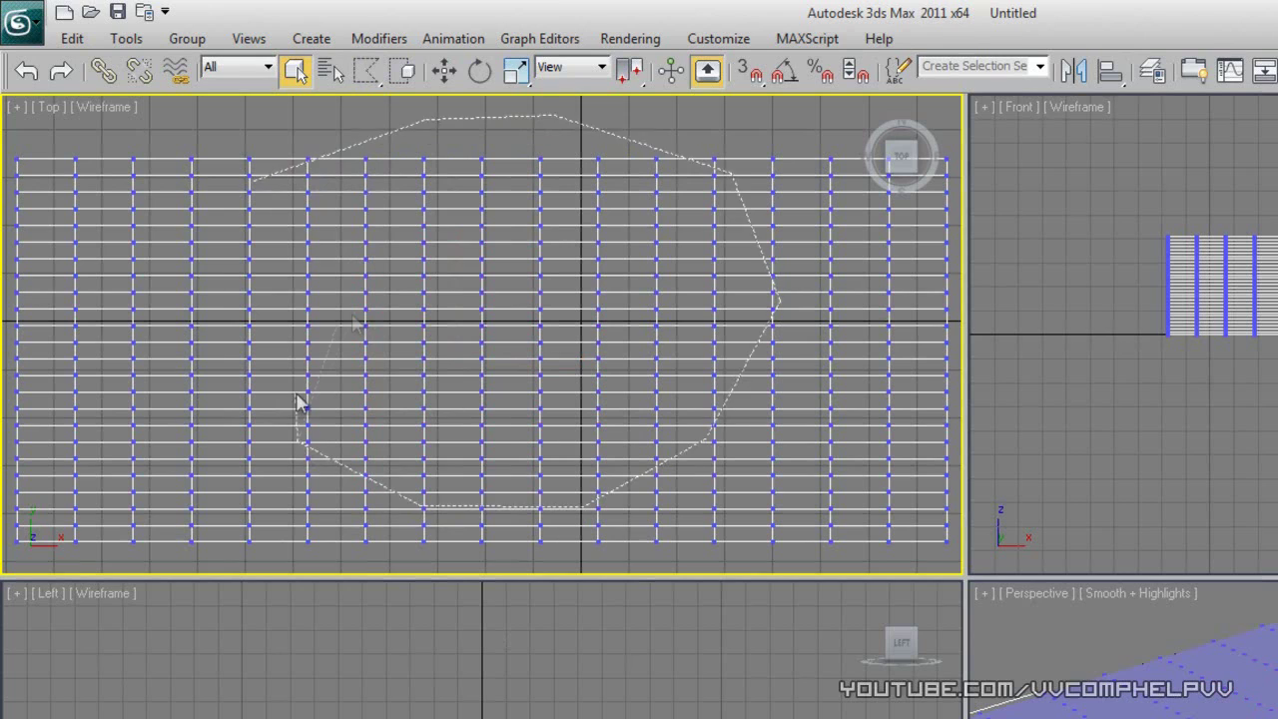
{"action": "left_click", "coordinate": [252, 181]}
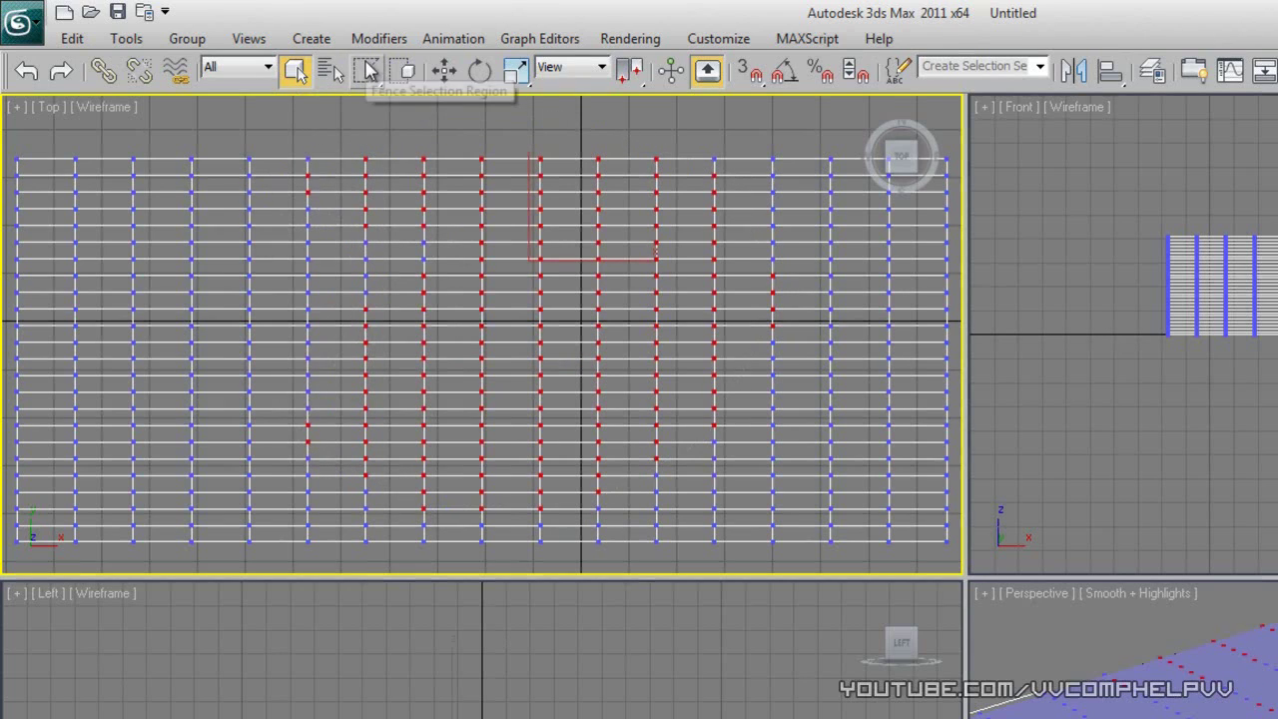
Step: Select vertices in the Top viewport with the lasso region, and brush over others with the paint selection region
{"action": "left_click_drag", "start_coordinate": [367, 67], "coordinate": [378, 211]}
{"action": "mouse_move", "coordinate": [250, 251]}
{"action": "left_mouse_down"}
{"action": "mouse_move", "coordinate": [214, 262]}
{"action": "mouse_move", "coordinate": [529, 455]}
{"action": "mouse_move", "coordinate": [510, 157]}
{"action": "mouse_move", "coordinate": [303, 294]}
{"action": "mouse_move", "coordinate": [258, 162]}
{"action": "mouse_move", "coordinate": [242, 261]}
{"action": "mouse_move", "coordinate": [250, 252]}
{"action": "left_mouse_up"}
{"action": "left_click_drag", "start_coordinate": [367, 68], "coordinate": [372, 245]}
{"action": "mouse_move", "coordinate": [664, 165]}
{"action": "left_mouse_down"}
{"action": "mouse_move", "coordinate": [685, 171]}
{"action": "mouse_move", "coordinate": [565, 402]}
{"action": "mouse_move", "coordinate": [324, 389]}
{"action": "mouse_move", "coordinate": [542, 379]}
{"action": "mouse_move", "coordinate": [537, 325]}
{"action": "left_mouse_up"}
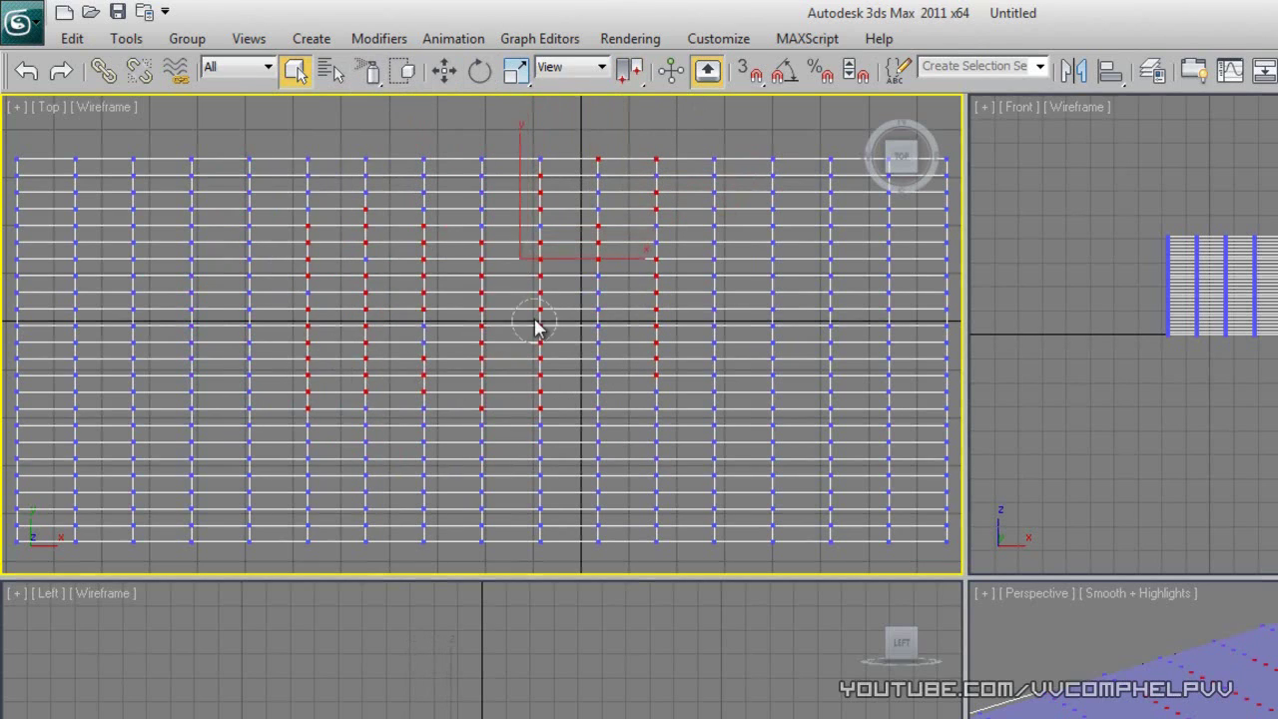
Step: Set the Top viewport to Smooth + Highlights and paint-select winding trails of vertices across the box
{"action": "left_click", "coordinate": [57, 107]}
{"action": "left_click", "coordinate": [102, 110]}
{"action": "left_click", "coordinate": [103, 108]}
{"action": "left_click", "coordinate": [174, 136]}
{"action": "mouse_move", "coordinate": [713, 276]}
{"action": "left_mouse_down"}
{"action": "mouse_move", "coordinate": [565, 256]}
{"action": "mouse_move", "coordinate": [346, 430]}
{"action": "mouse_move", "coordinate": [465, 280]}
{"action": "mouse_move", "coordinate": [570, 306]}
{"action": "left_mouse_up"}
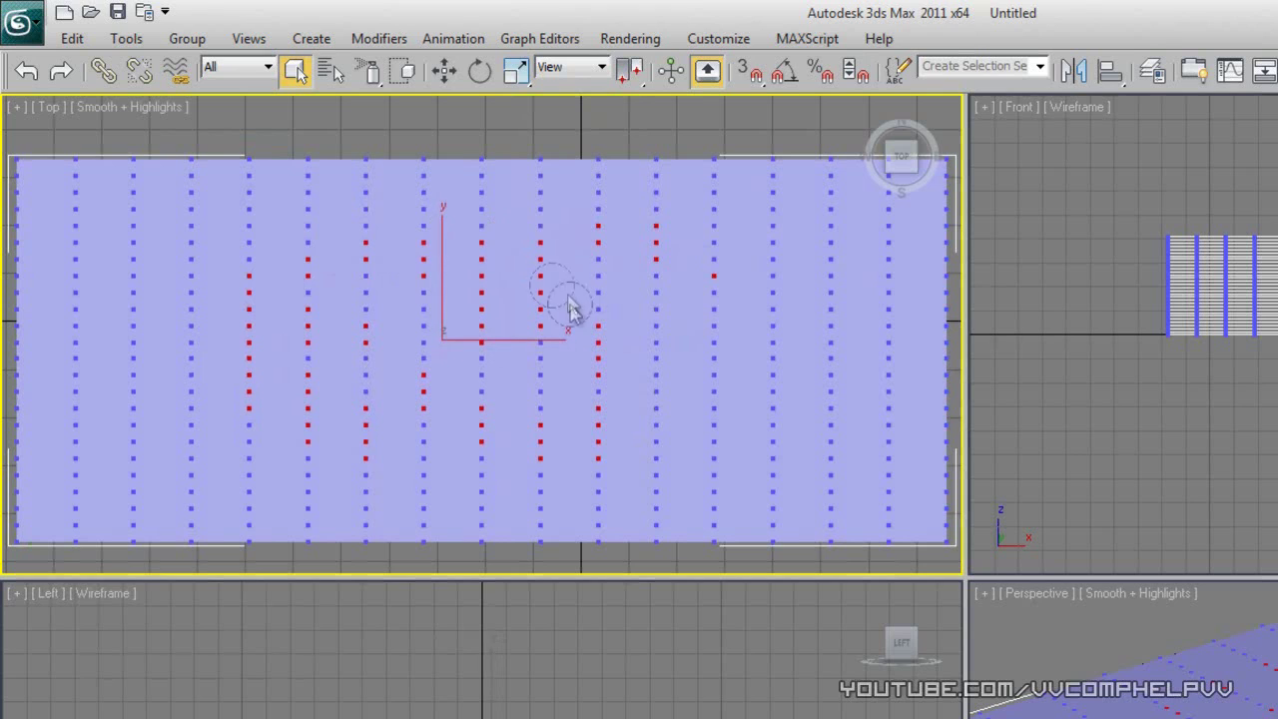
Step: Return to the rectangular selection region, select several blocks of vertices in the Top viewport, and clear the selection
{"action": "left_click_drag", "start_coordinate": [368, 70], "coordinate": [375, 107]}
{"action": "left_click_drag", "start_coordinate": [196, 114], "coordinate": [587, 362]}
{"action": "left_click_drag", "start_coordinate": [462, 136], "coordinate": [691, 321]}
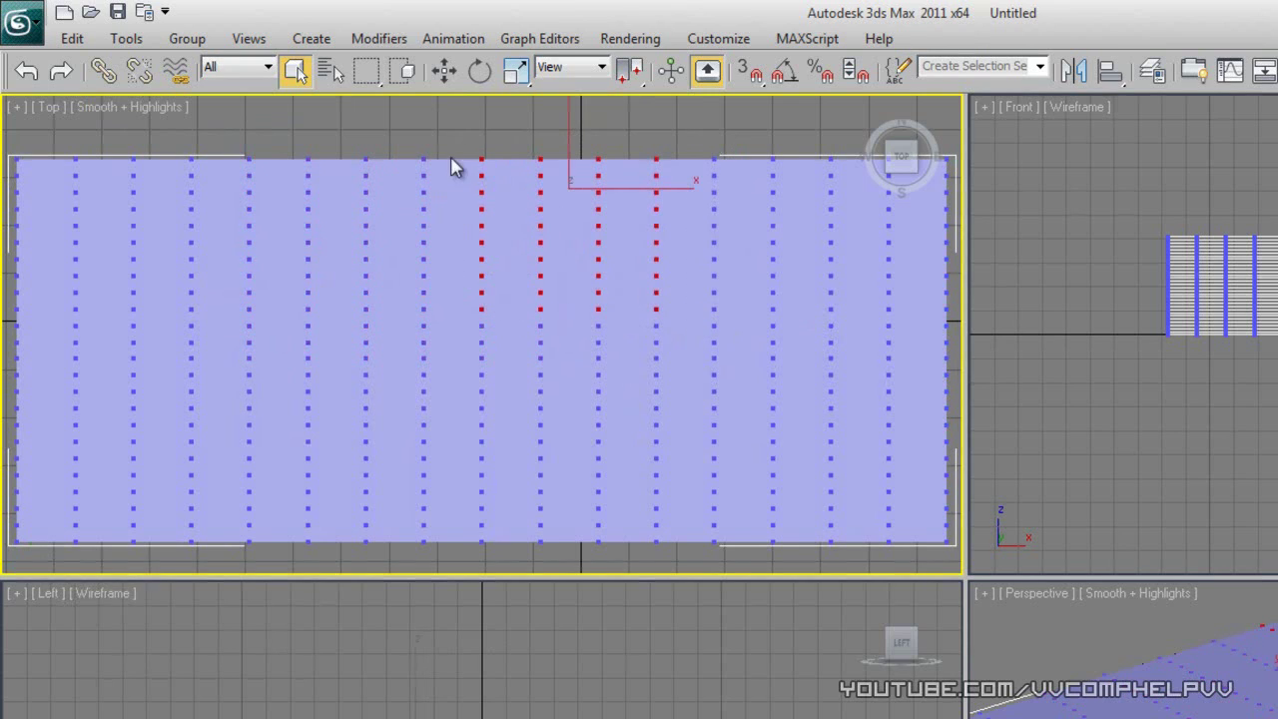
{"action": "left_click_drag", "start_coordinate": [400, 113], "coordinate": [640, 366]}
{"action": "mouse_move", "coordinate": [367, 70]}
{"action": "left_mouse_down"}
{"action": "mouse_move", "coordinate": [376, 263]}
{"action": "mouse_move", "coordinate": [367, 106]}
{"action": "left_mouse_up"}
{"action": "left_click_drag", "start_coordinate": [396, 131], "coordinate": [163, 399]}
{"action": "left_click", "coordinate": [477, 133]}
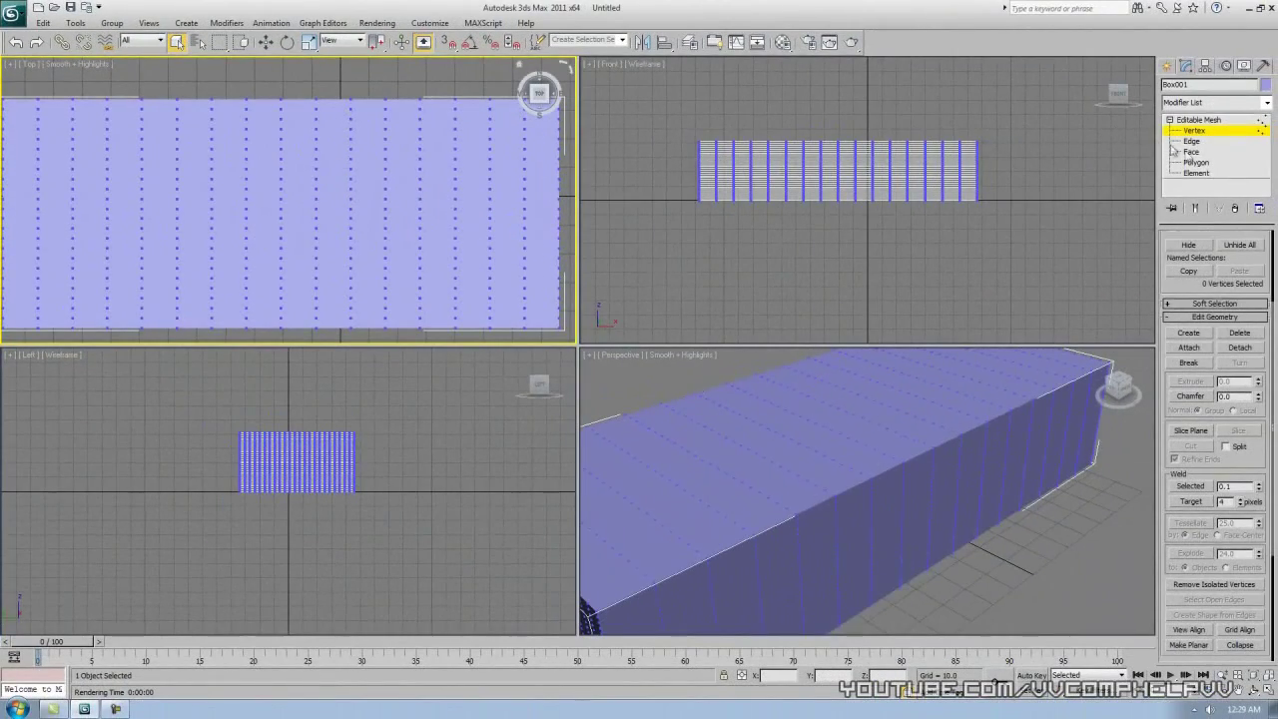
Step: Switch the mesh to the Polygon sub-object level and display edged faces in the Perspective viewport
{"action": "left_click", "coordinate": [1195, 162]}
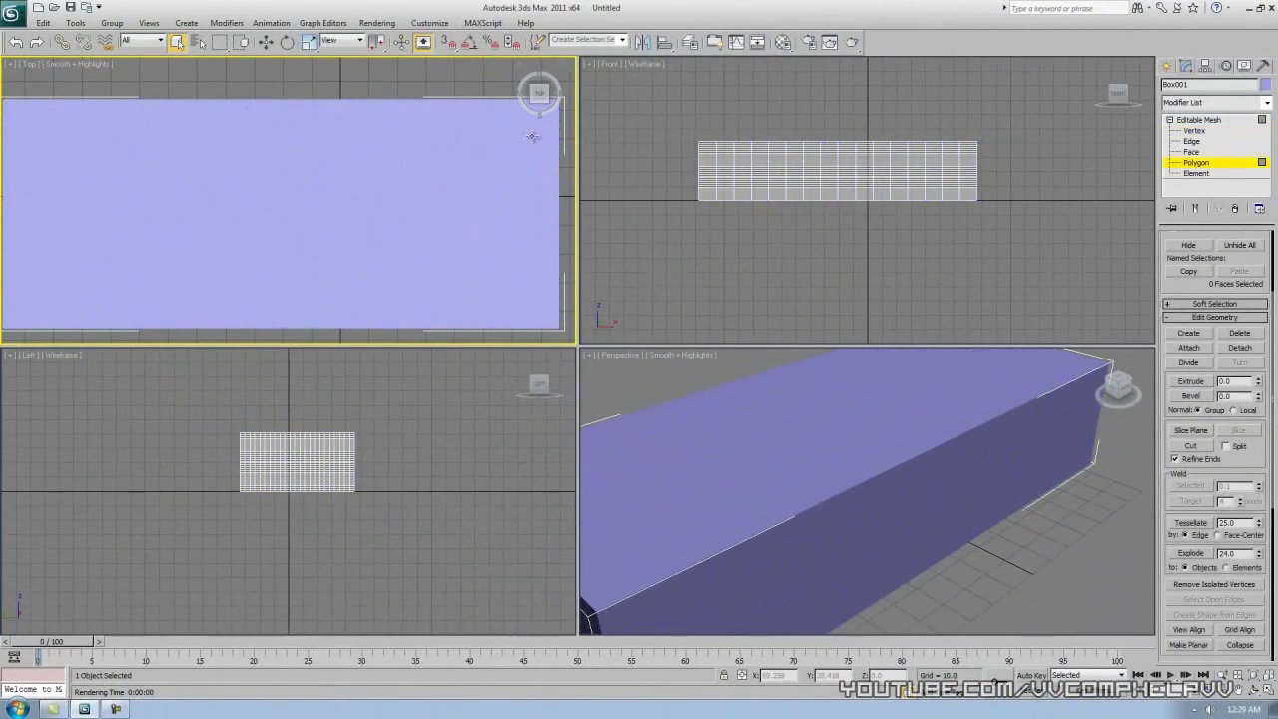
{"action": "middle_click_drag", "start_coordinate": [745, 423], "coordinate": [834, 451]}
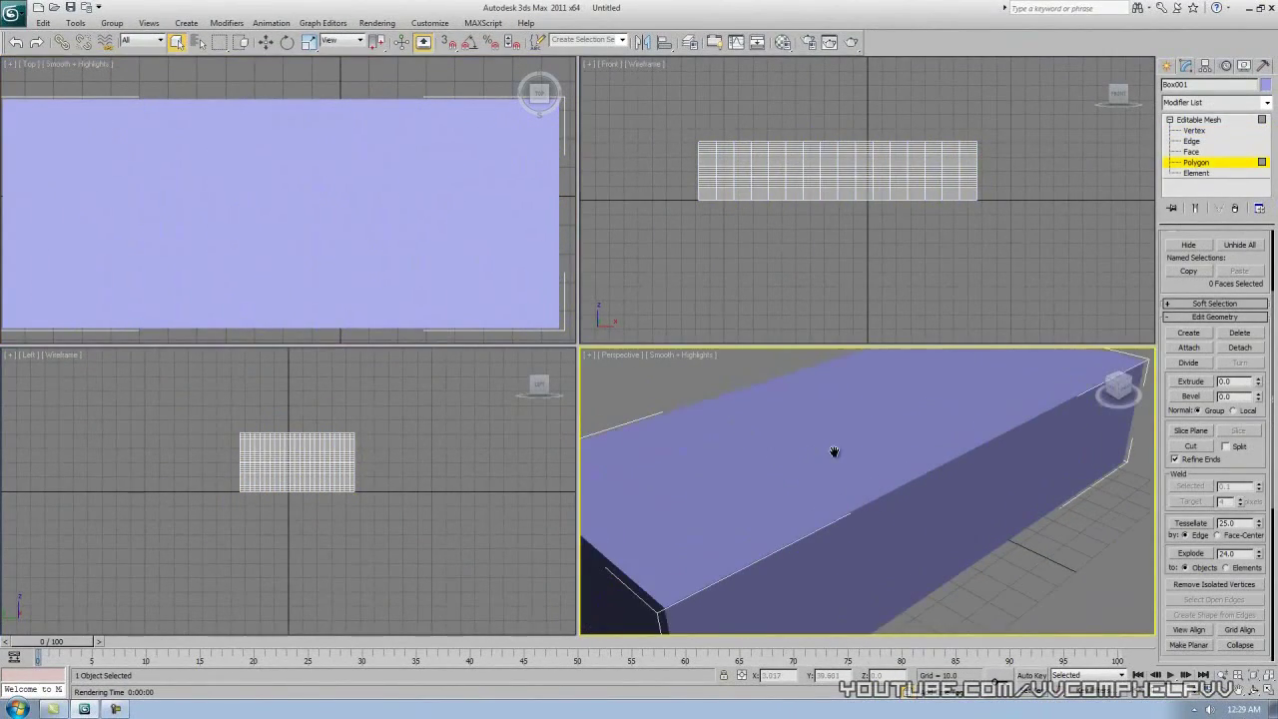
{"action": "key", "text": "F4"}
Step: Set the Top viewport back to Wireframe and maximize the Perspective viewport
{"action": "left_click", "coordinate": [86, 66]}
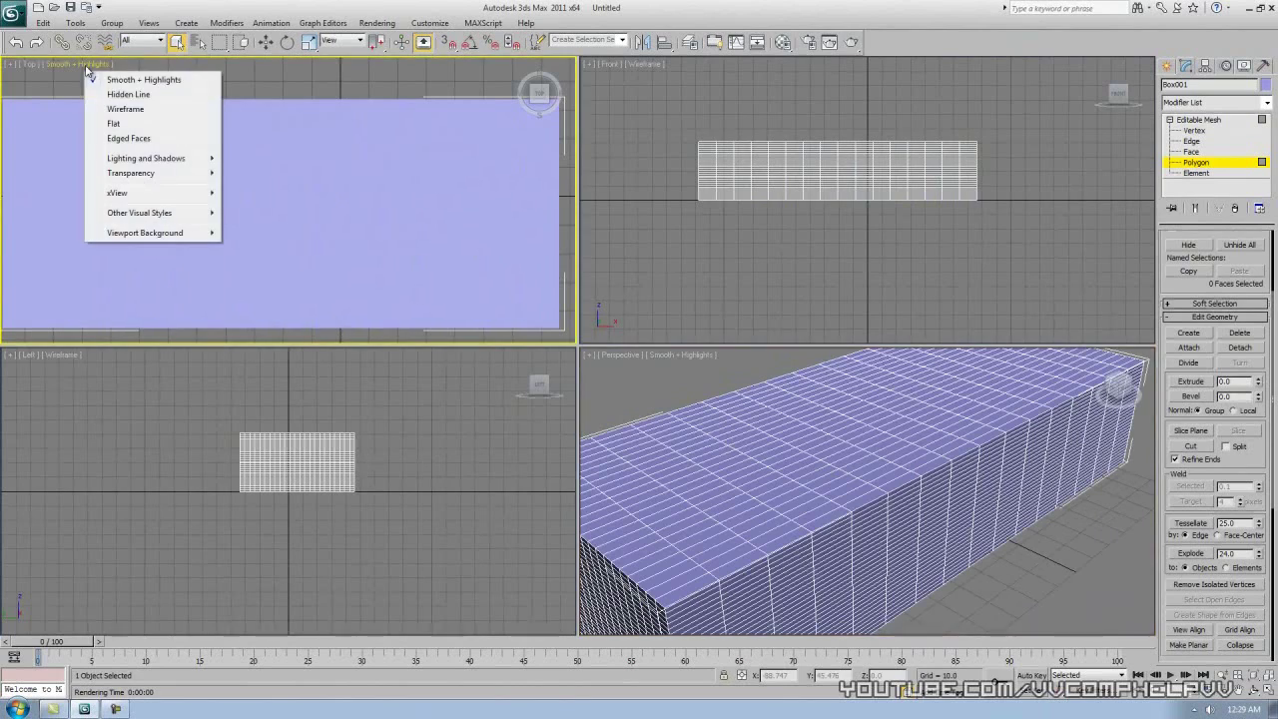
{"action": "left_click", "coordinate": [127, 107]}
{"action": "left_click", "coordinate": [956, 549]}
{"action": "left_click", "coordinate": [1255, 679]}
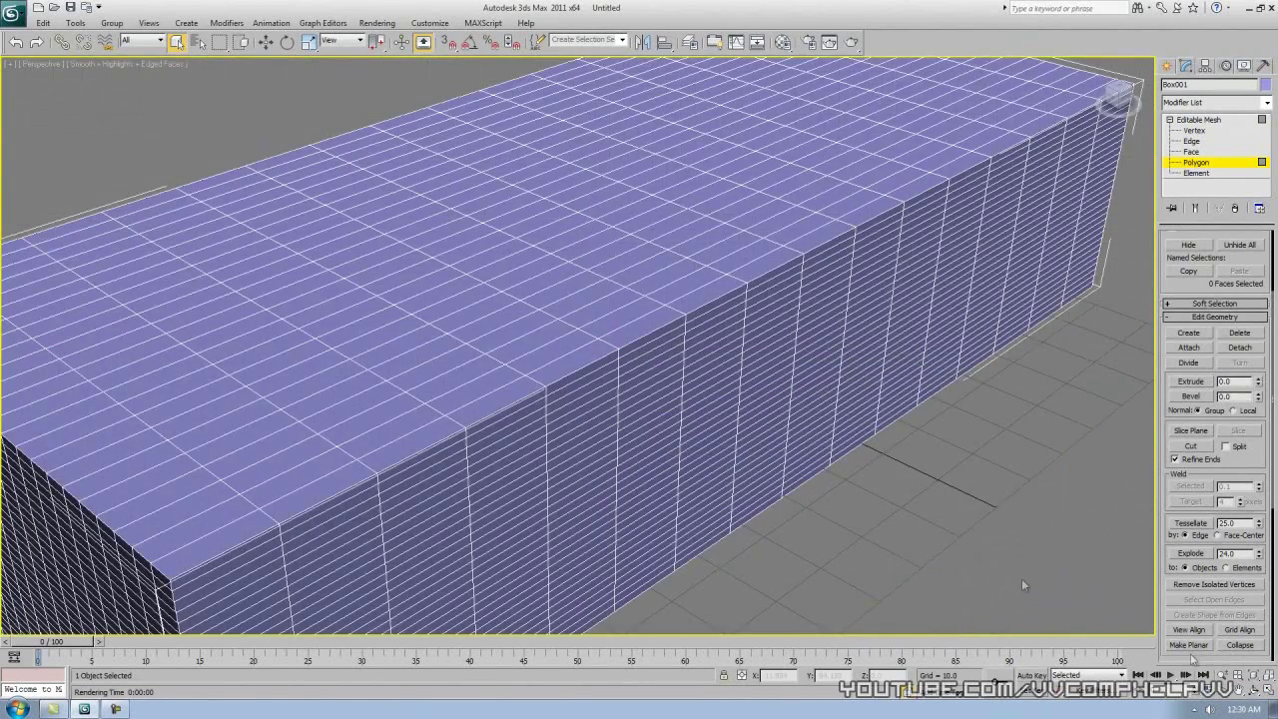
Step: Select a block of polygons in the middle of the box's top surface with a rectangular region
{"action": "scroll", "coordinate": [844, 517], "scroll_direction": "up", "scroll_amount": 4}
{"action": "middle_click_drag", "start_coordinate": [803, 440], "coordinate": [480, 275], "text": "alt"}
{"action": "scroll", "coordinate": [725, 402], "scroll_direction": "down", "scroll_amount": 4}
{"action": "scroll", "coordinate": [668, 357], "scroll_direction": "up", "scroll_amount": 4}
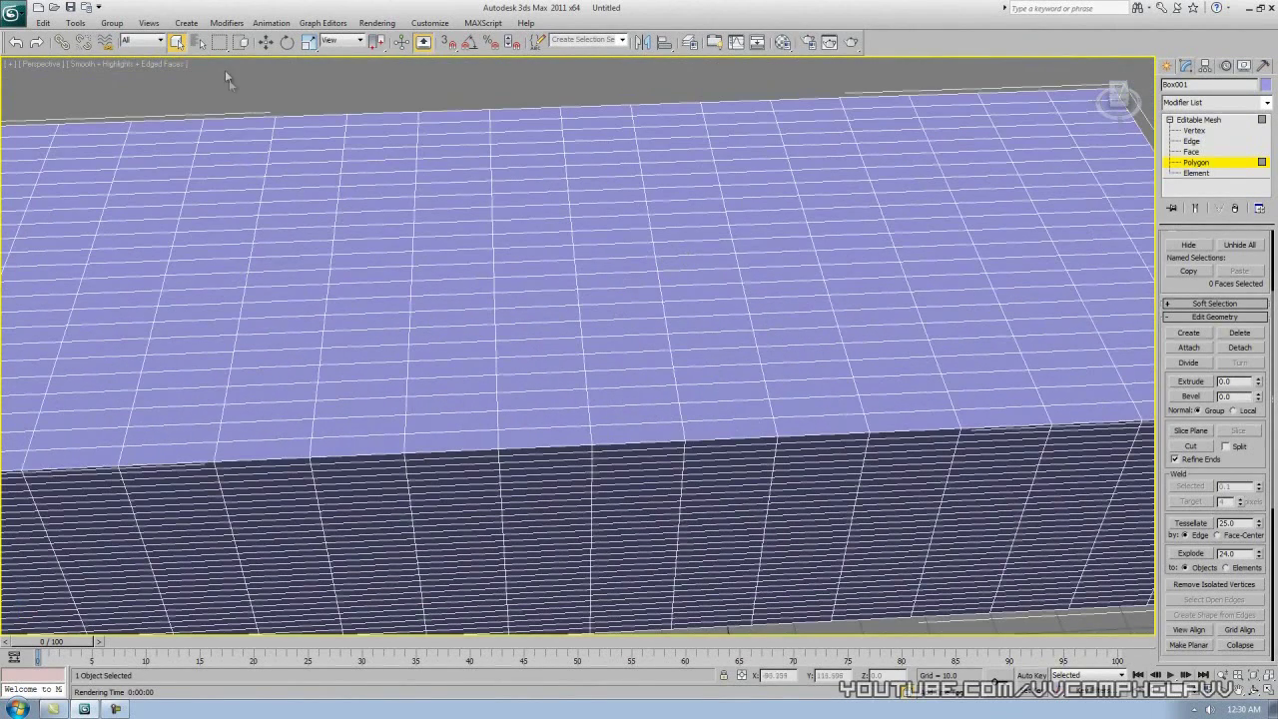
{"action": "left_click_drag", "start_coordinate": [379, 176], "coordinate": [764, 309]}
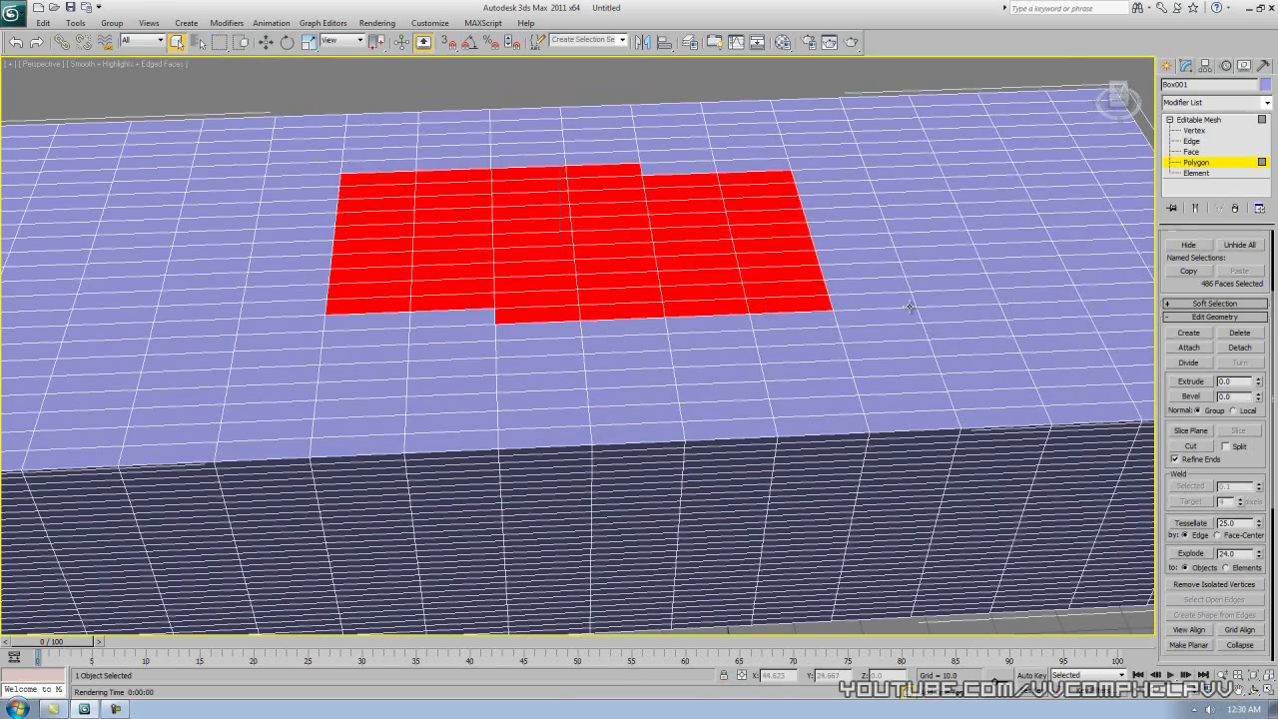
{"action": "middle_click_drag", "start_coordinate": [891, 296], "coordinate": [893, 299], "text": "alt"}
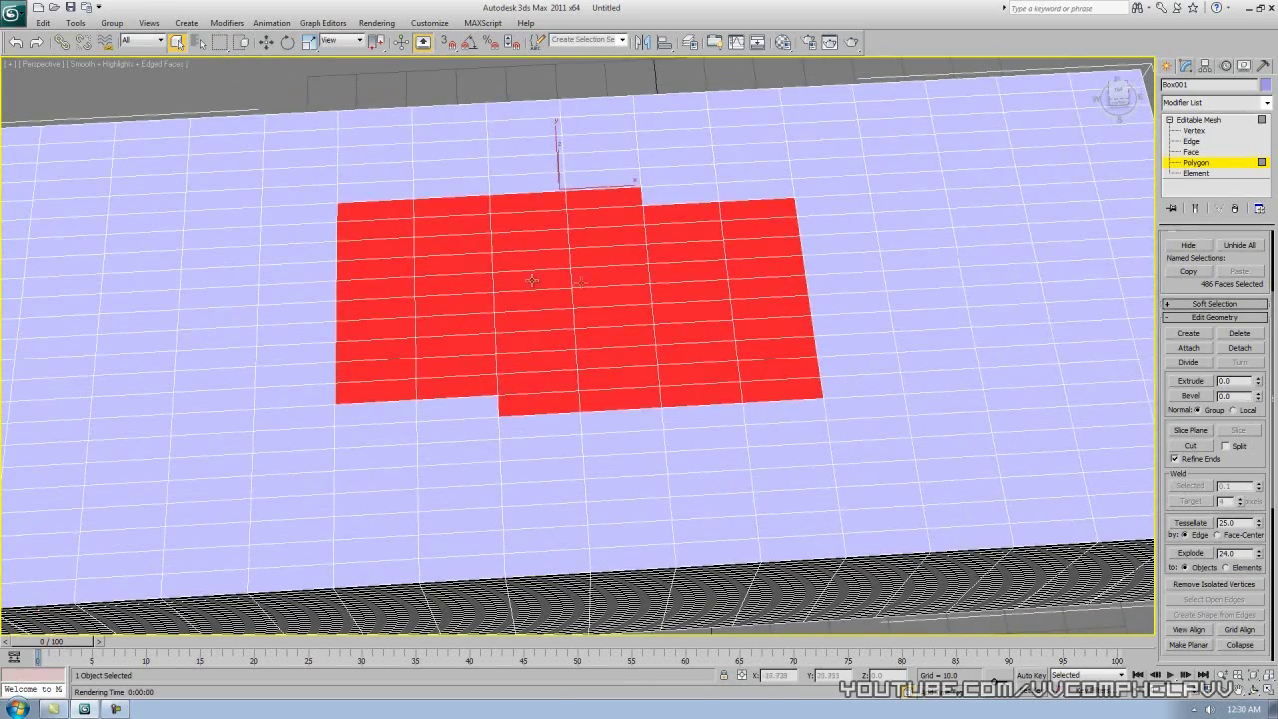
Step: Select a single polygon near the middle of the box's top with a small rectangular crossing region
{"action": "left_click_drag", "start_coordinate": [687, 327], "coordinate": [684, 324]}
{"action": "left_click_drag", "start_coordinate": [617, 302], "coordinate": [627, 299]}
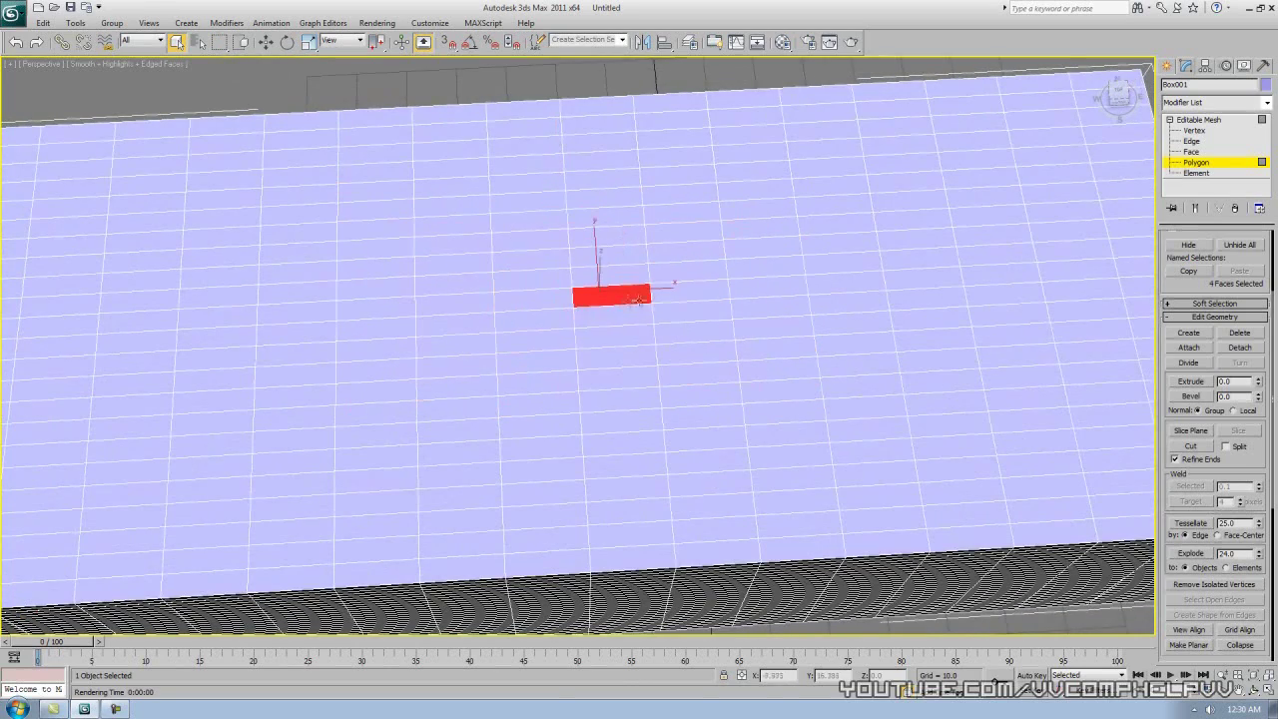
{"action": "middle_click_drag", "start_coordinate": [630, 306], "coordinate": [629, 319]}
{"action": "scroll", "coordinate": [638, 334], "scroll_direction": "up", "scroll_amount": 1}
{"action": "scroll", "coordinate": [638, 333], "scroll_direction": "down", "scroll_amount": 1}
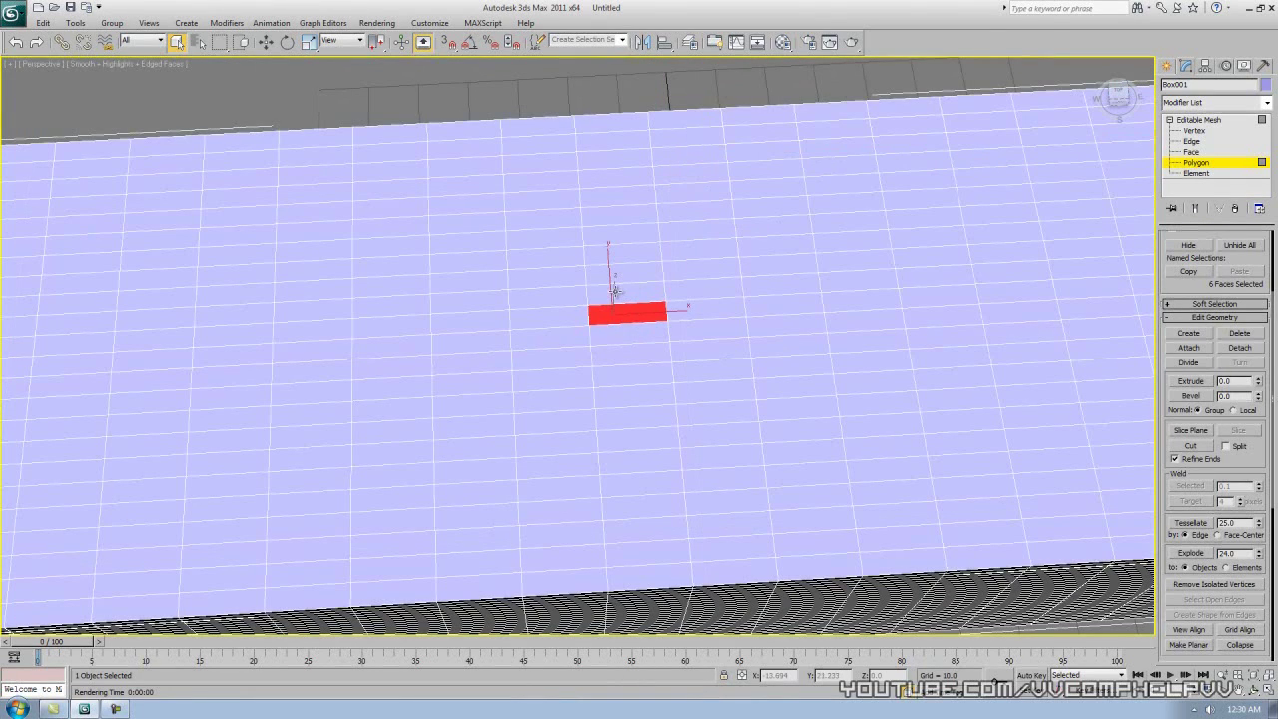
Step: Select a column and a three-wide block of polygons with crossing regions, ending with one polygon near the front edge
{"action": "left_click_drag", "start_coordinate": [616, 291], "coordinate": [659, 454]}
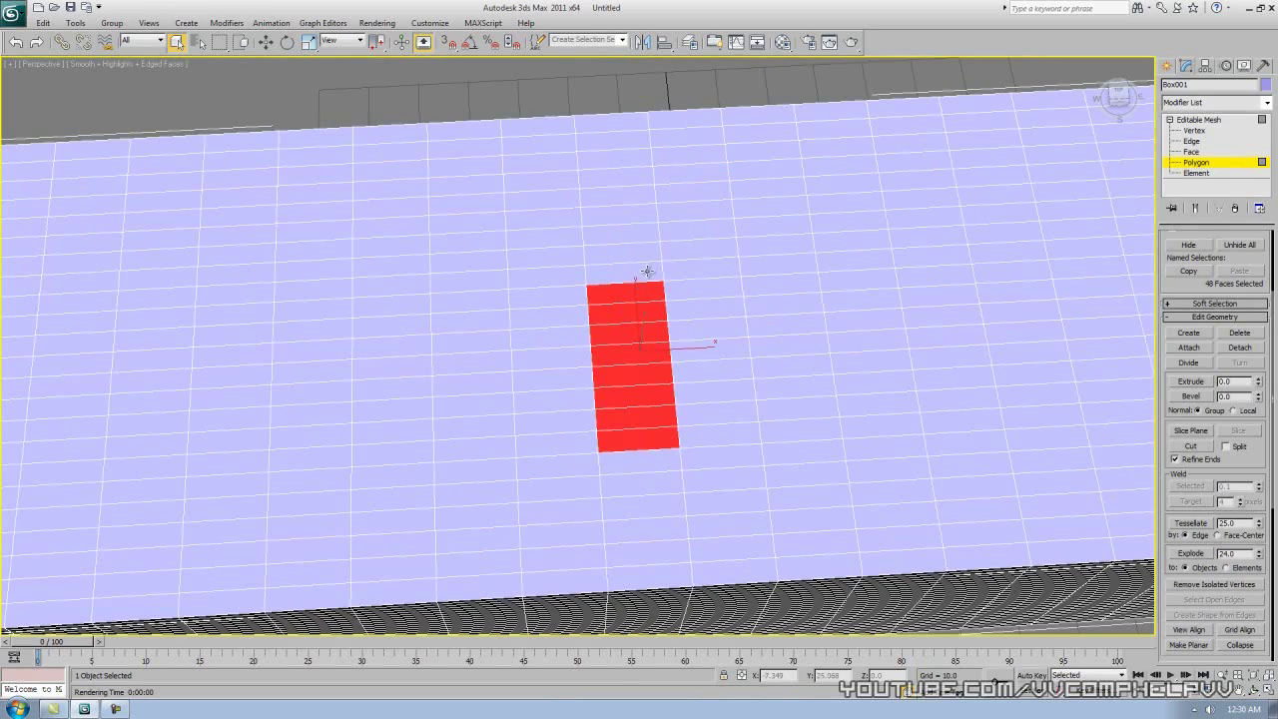
{"action": "left_click_drag", "start_coordinate": [572, 279], "coordinate": [701, 493]}
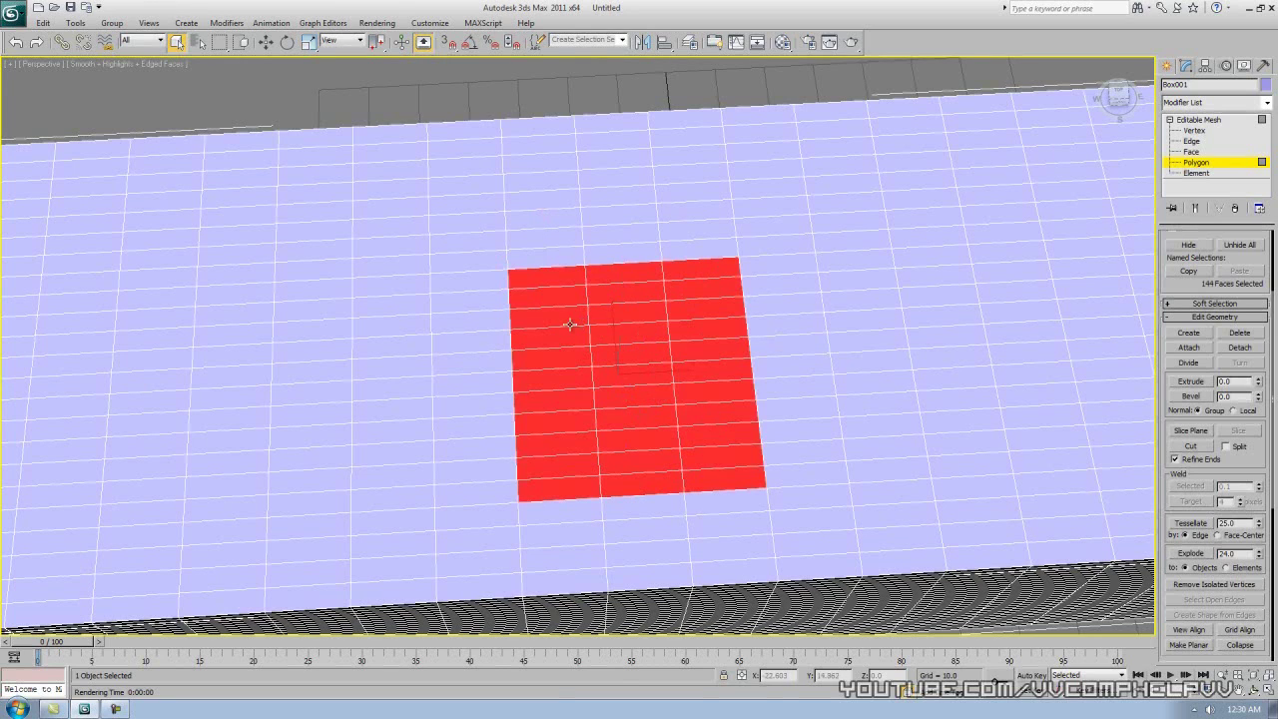
{"action": "left_click_drag", "start_coordinate": [612, 269], "coordinate": [664, 596]}
{"action": "left_click", "coordinate": [654, 504]}
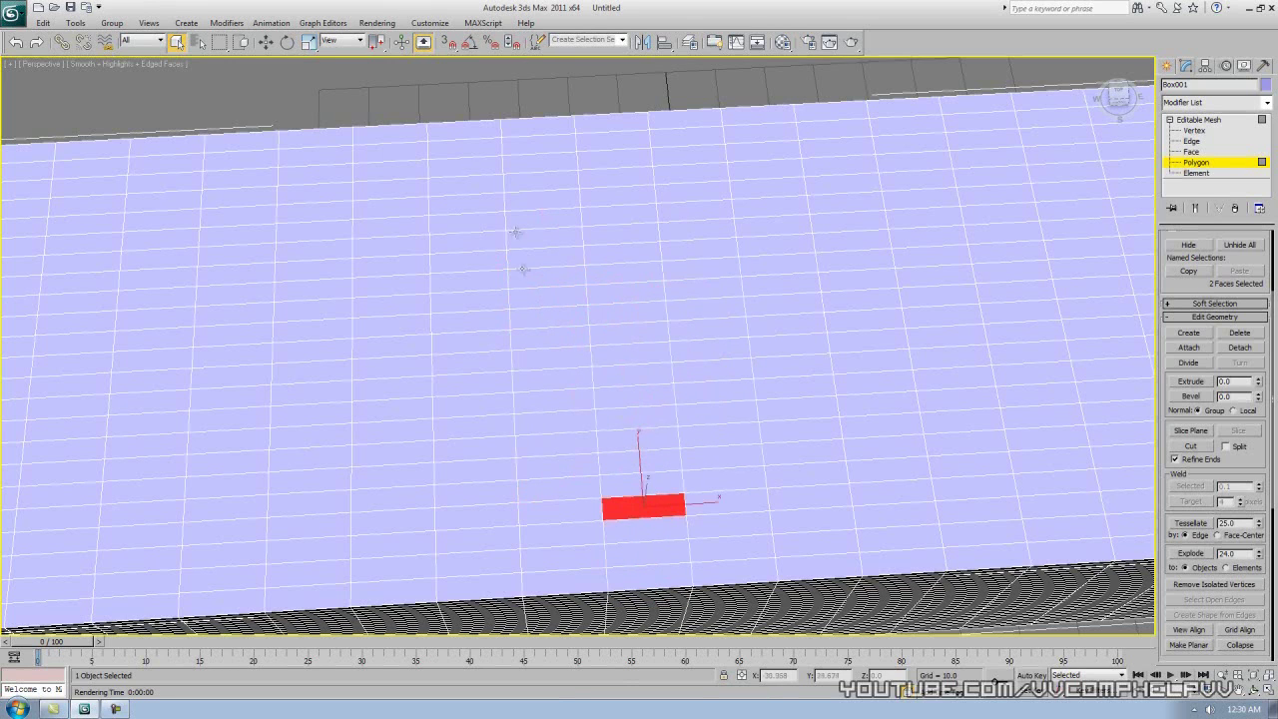
Step: Switch to Window selection and try regions that only partly enclose polygons on the box's top
{"action": "left_click", "coordinate": [242, 42]}
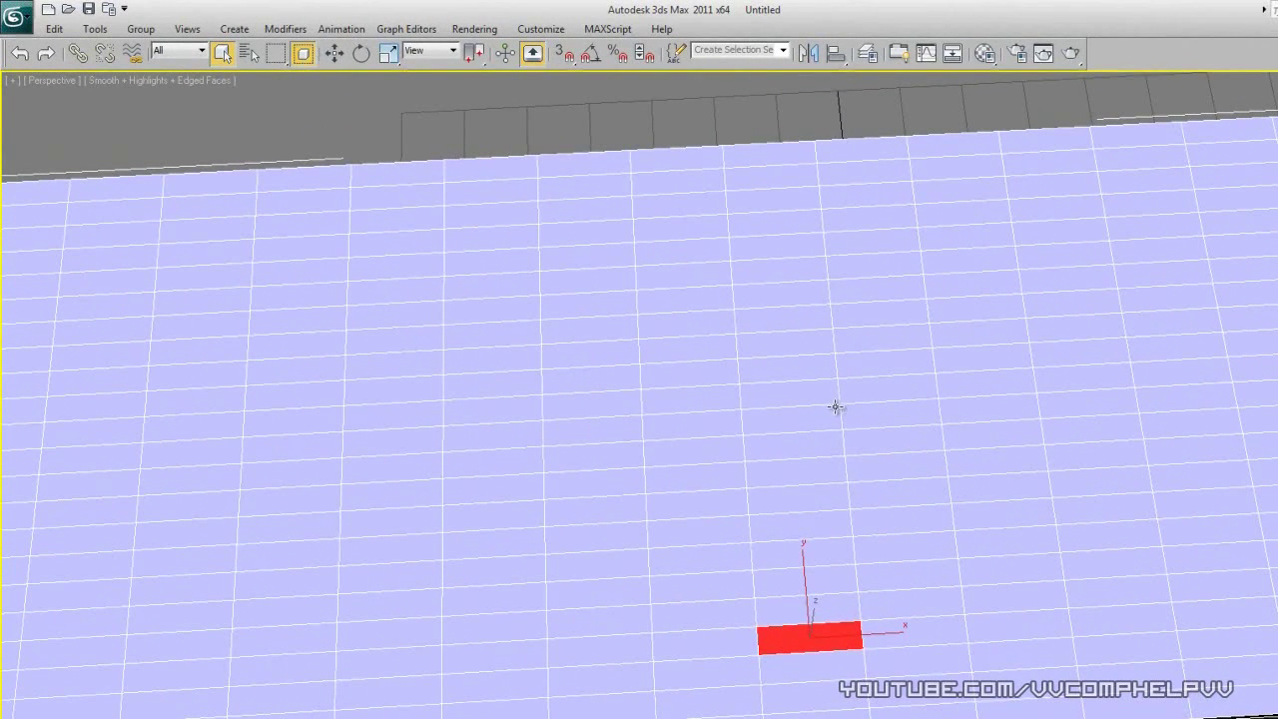
{"action": "left_click_drag", "start_coordinate": [777, 372], "coordinate": [807, 601]}
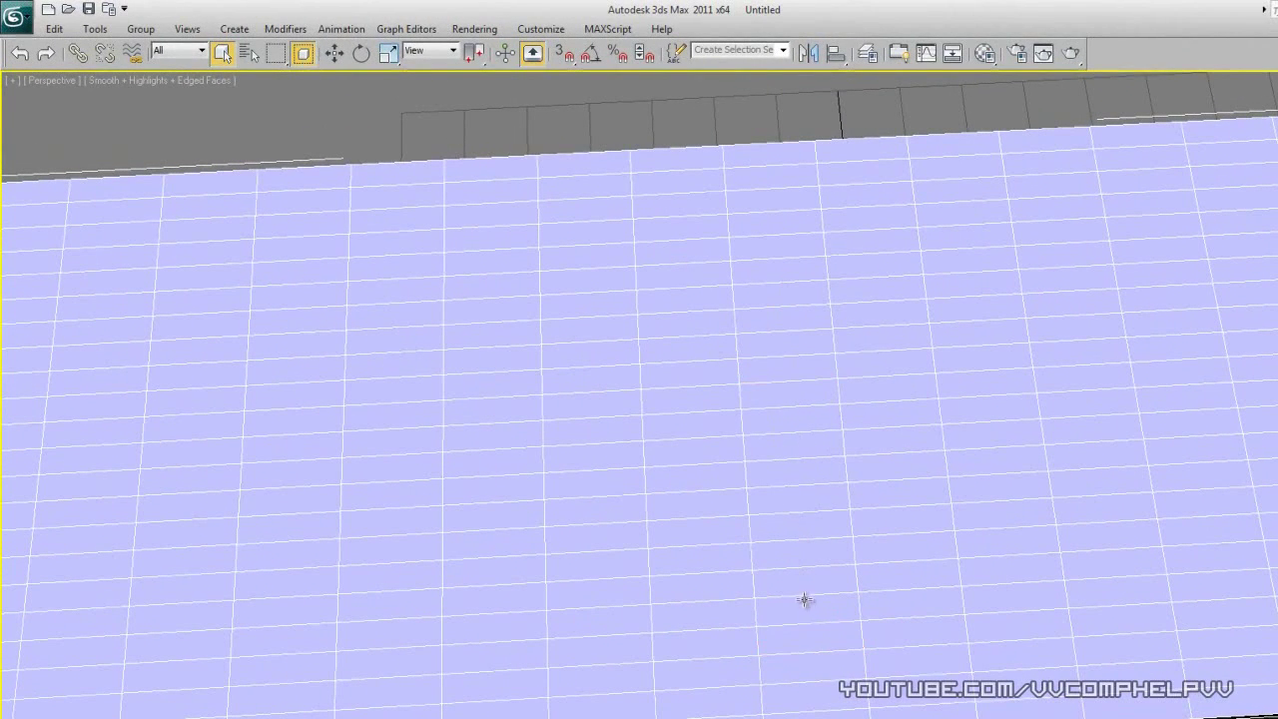
{"action": "left_click_drag", "start_coordinate": [784, 374], "coordinate": [798, 647]}
{"action": "left_click_drag", "start_coordinate": [727, 380], "coordinate": [770, 408]}
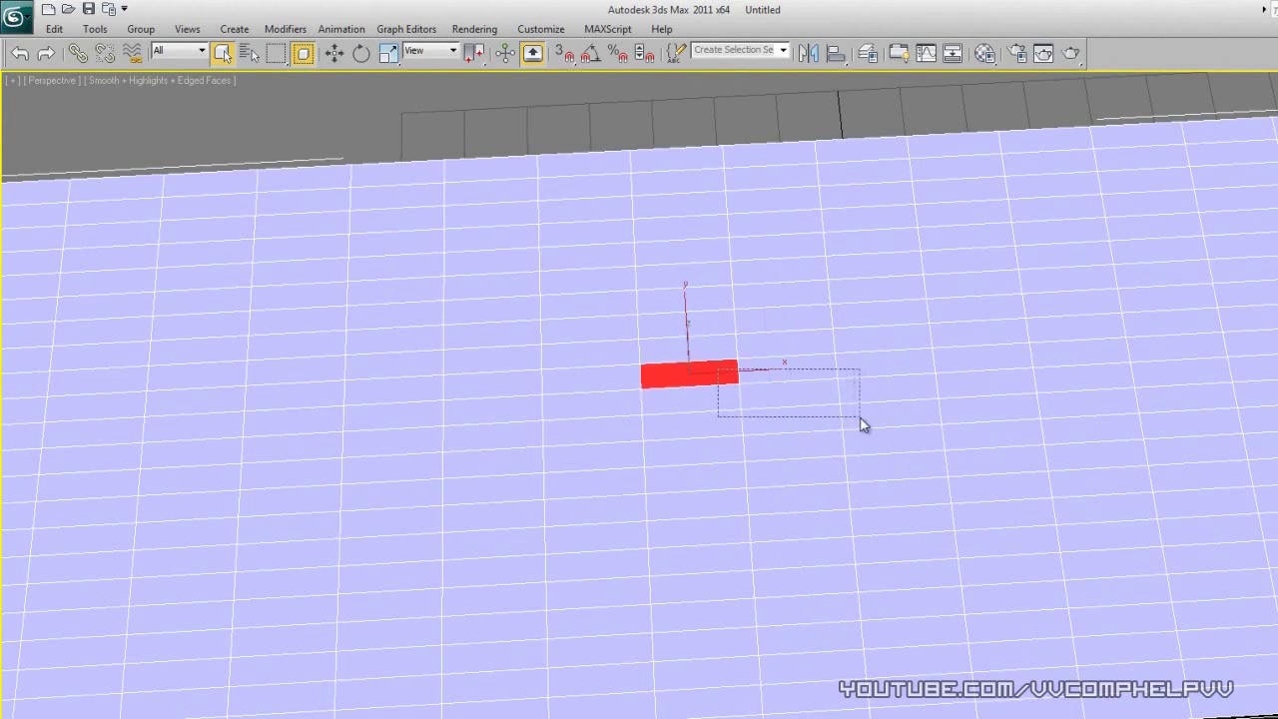
{"action": "left_click_drag", "start_coordinate": [860, 418], "coordinate": [861, 419]}
Step: Fully enclose a large block of polygons in a Window selection region, and then just a single polygon
{"action": "left_click_drag", "start_coordinate": [576, 209], "coordinate": [1078, 551]}
{"action": "left_click", "coordinate": [892, 405]}
{"action": "left_click_drag", "start_coordinate": [717, 294], "coordinate": [815, 345]}
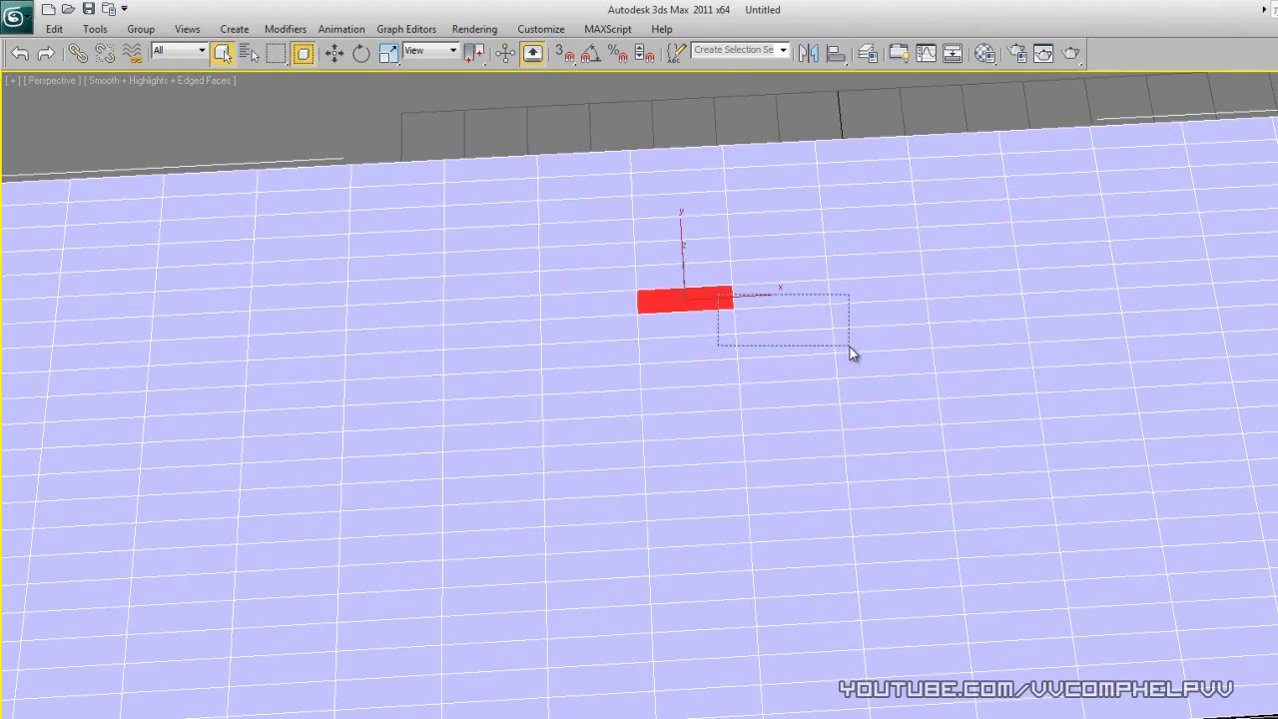
{"action": "left_click_drag", "start_coordinate": [850, 347], "coordinate": [850, 347]}
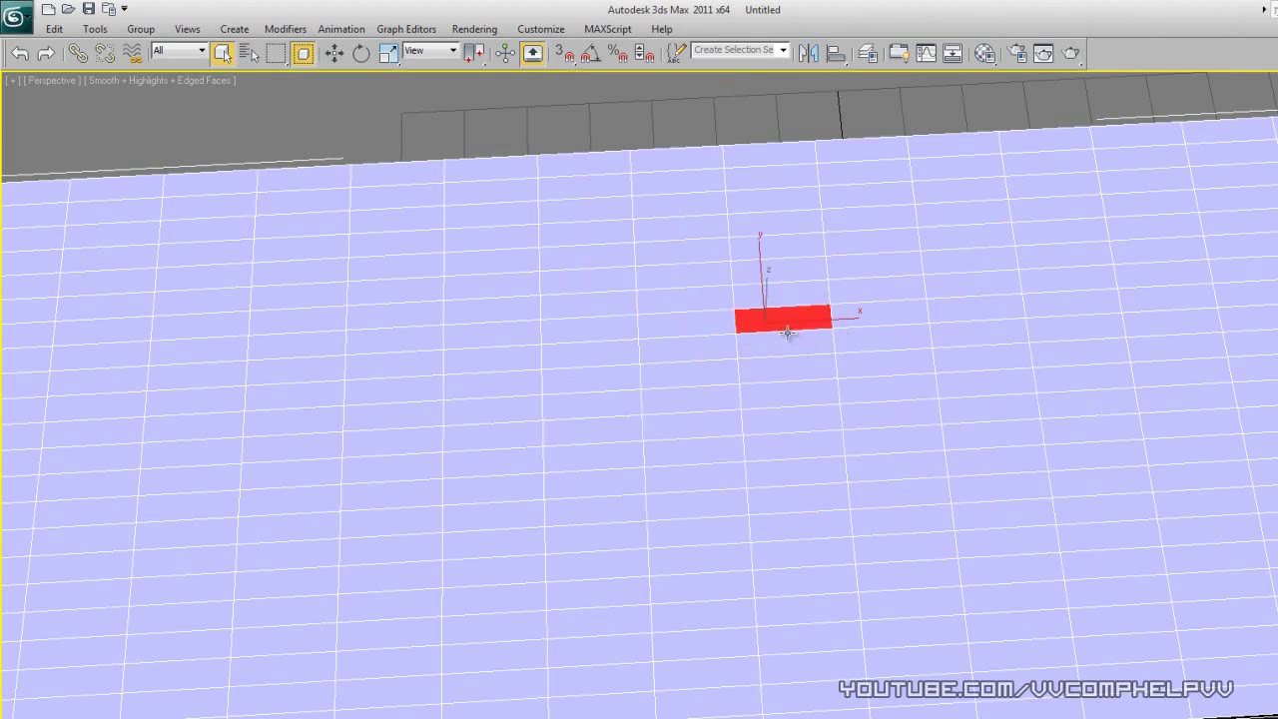
Step: Select a block of polygons in Crossing mode, and a one-polygon-wide strip down the box's top in Window mode
{"action": "left_click", "coordinate": [305, 55]}
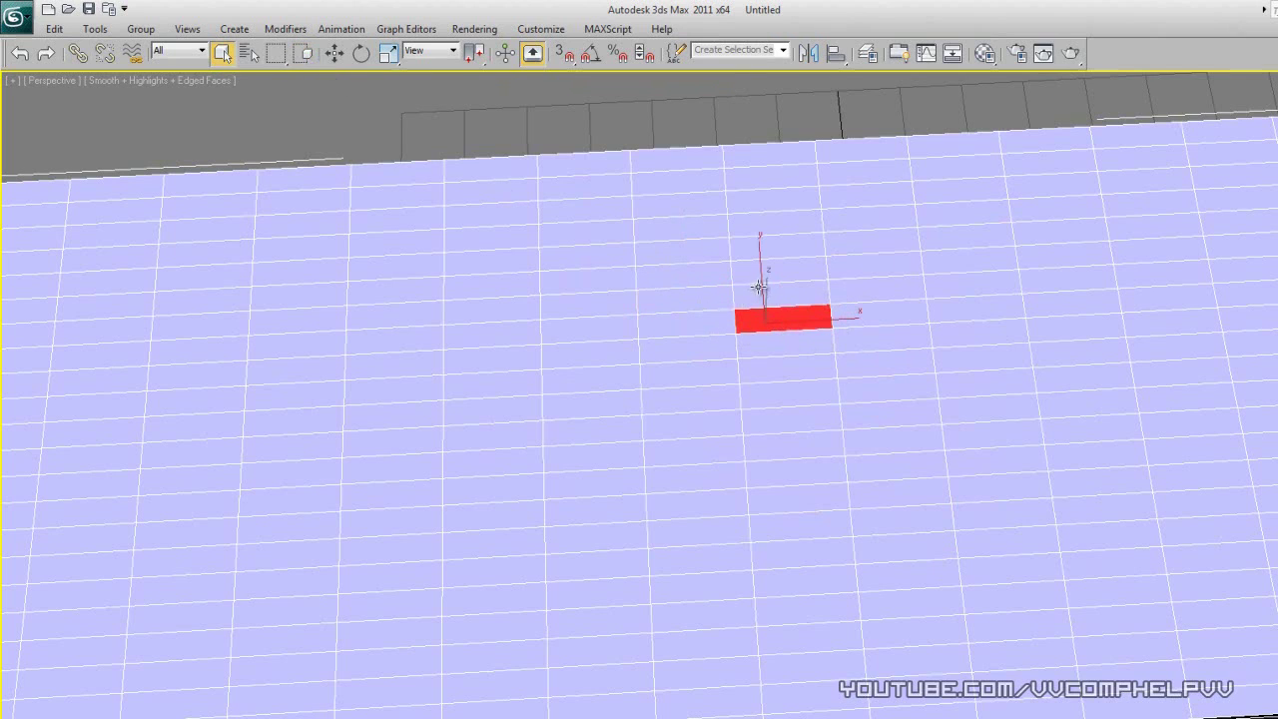
{"action": "left_click_drag", "start_coordinate": [724, 293], "coordinate": [858, 381]}
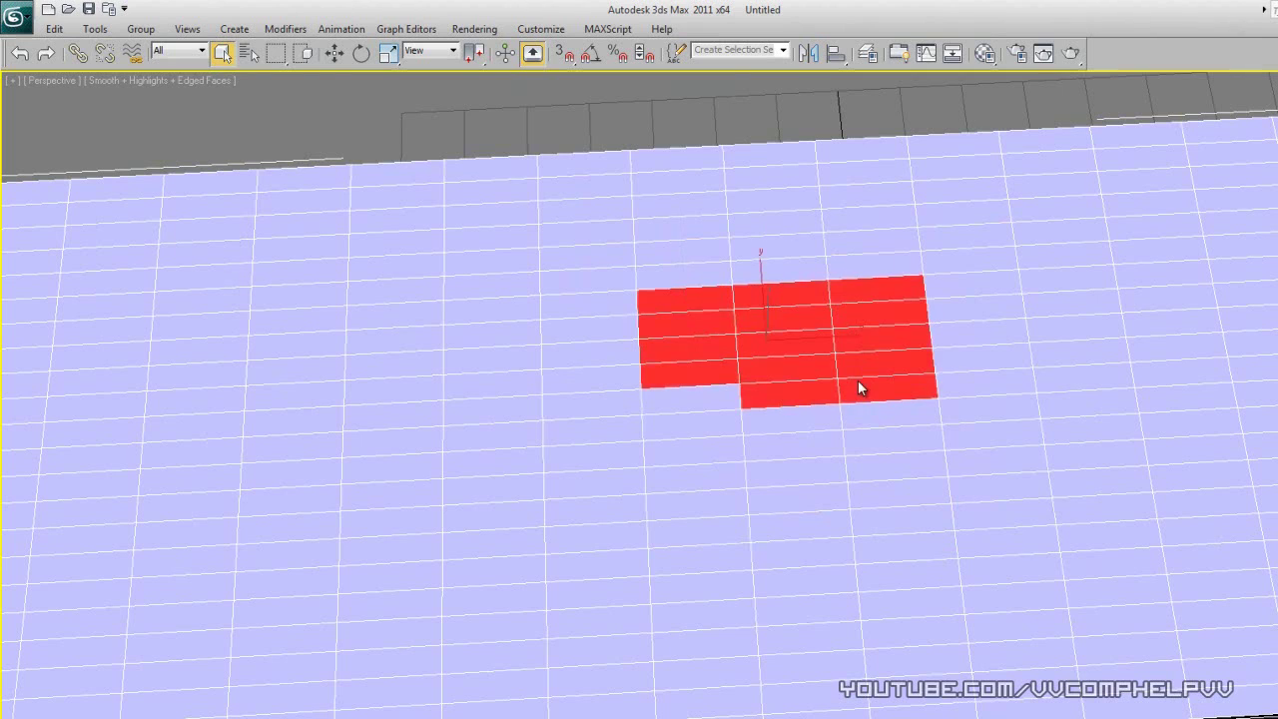
{"action": "left_click", "coordinate": [304, 55]}
{"action": "left_click_drag", "start_coordinate": [671, 228], "coordinate": [900, 711]}
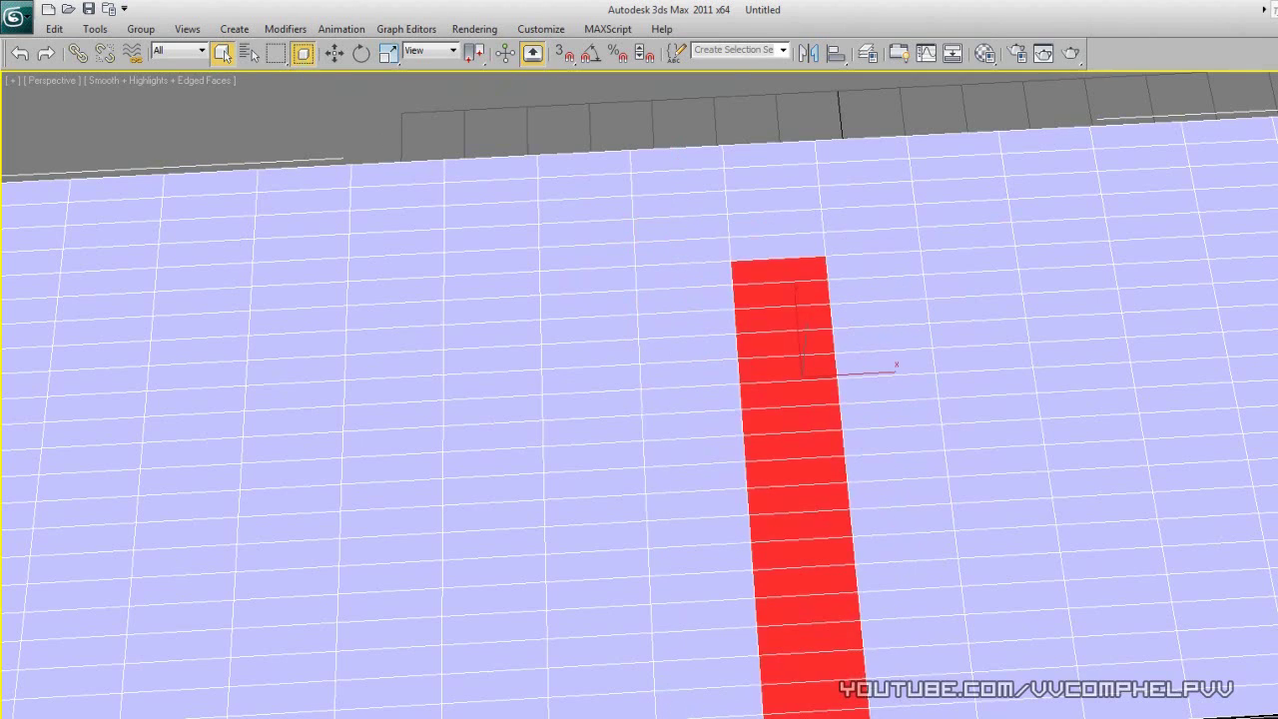
{"action": "middle_click_drag", "start_coordinate": [902, 655], "coordinate": [514, 148]}
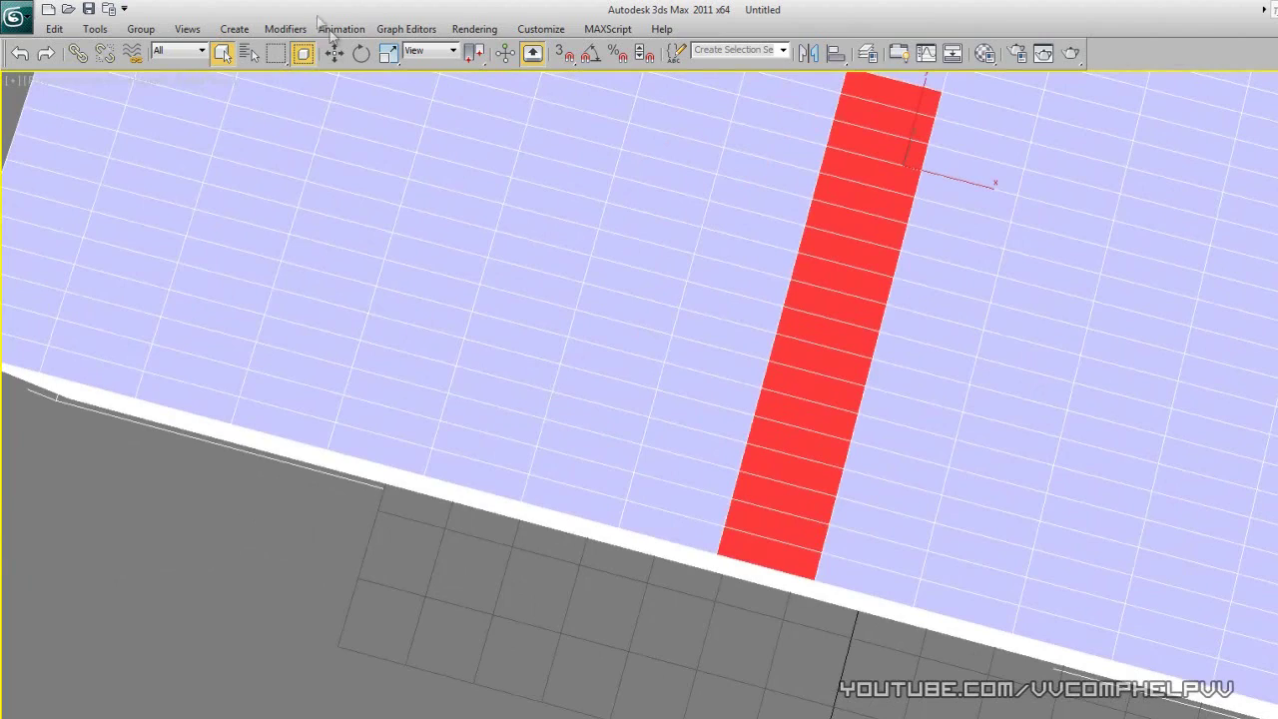
Step: Set the selection mode back to Crossing and bring the whole top of the box into view
{"action": "left_click", "coordinate": [298, 59]}
{"action": "middle_click_drag", "start_coordinate": [705, 291], "coordinate": [841, 370], "text": "alt"}
{"action": "scroll", "coordinate": [828, 324], "scroll_direction": "down", "scroll_amount": 4}
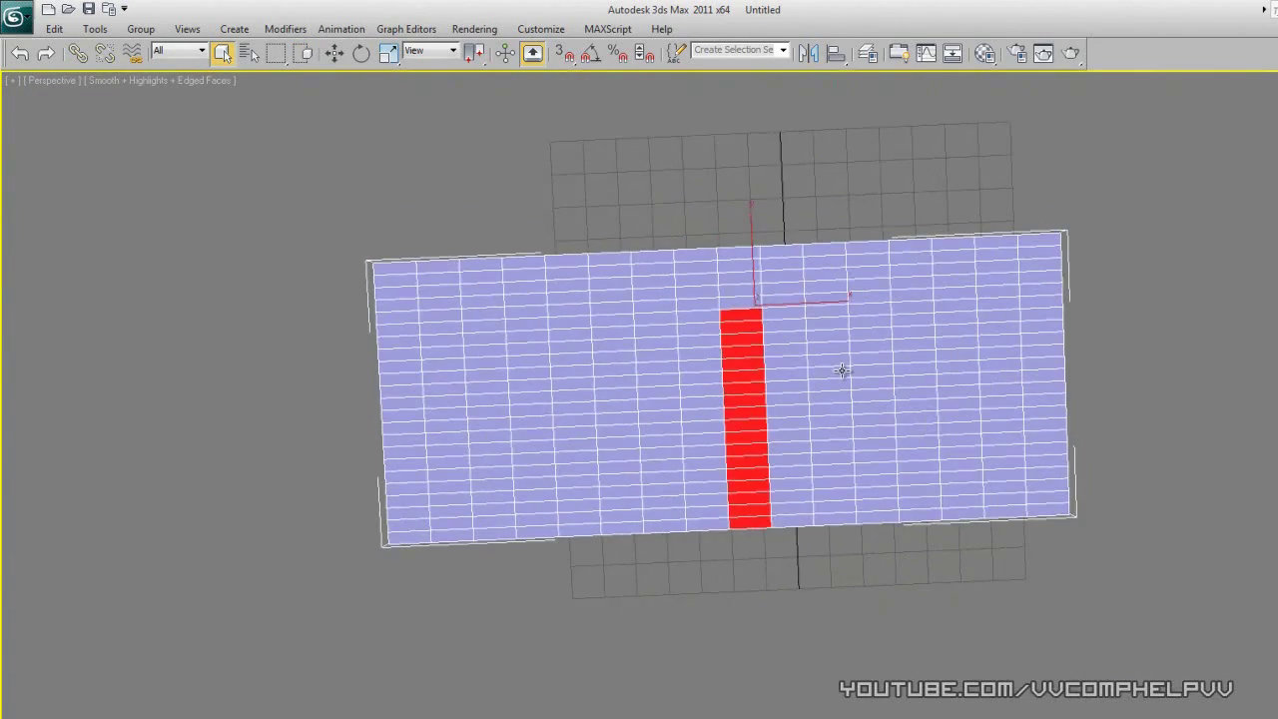
Step: Select a block of polygons in the middle of the box's top with a Crossing region and raise it along Z
{"action": "left_click", "coordinate": [747, 221]}
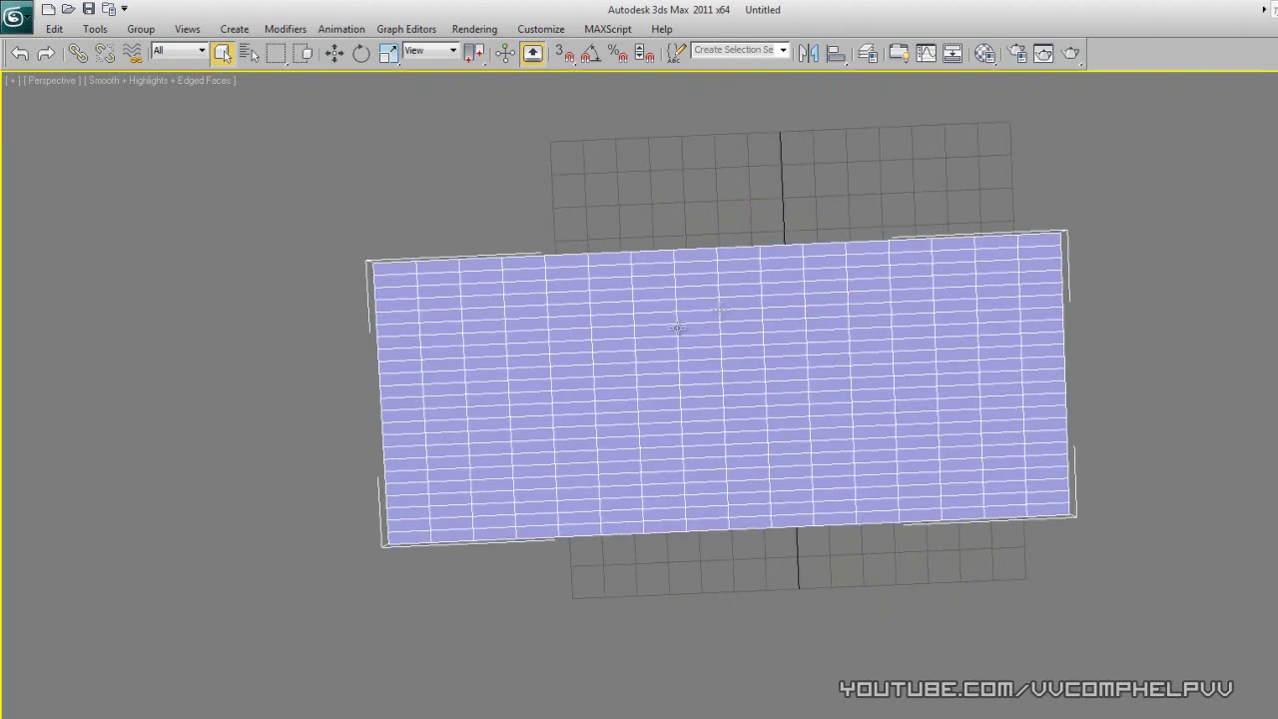
{"action": "left_click_drag", "start_coordinate": [625, 320], "coordinate": [877, 474]}
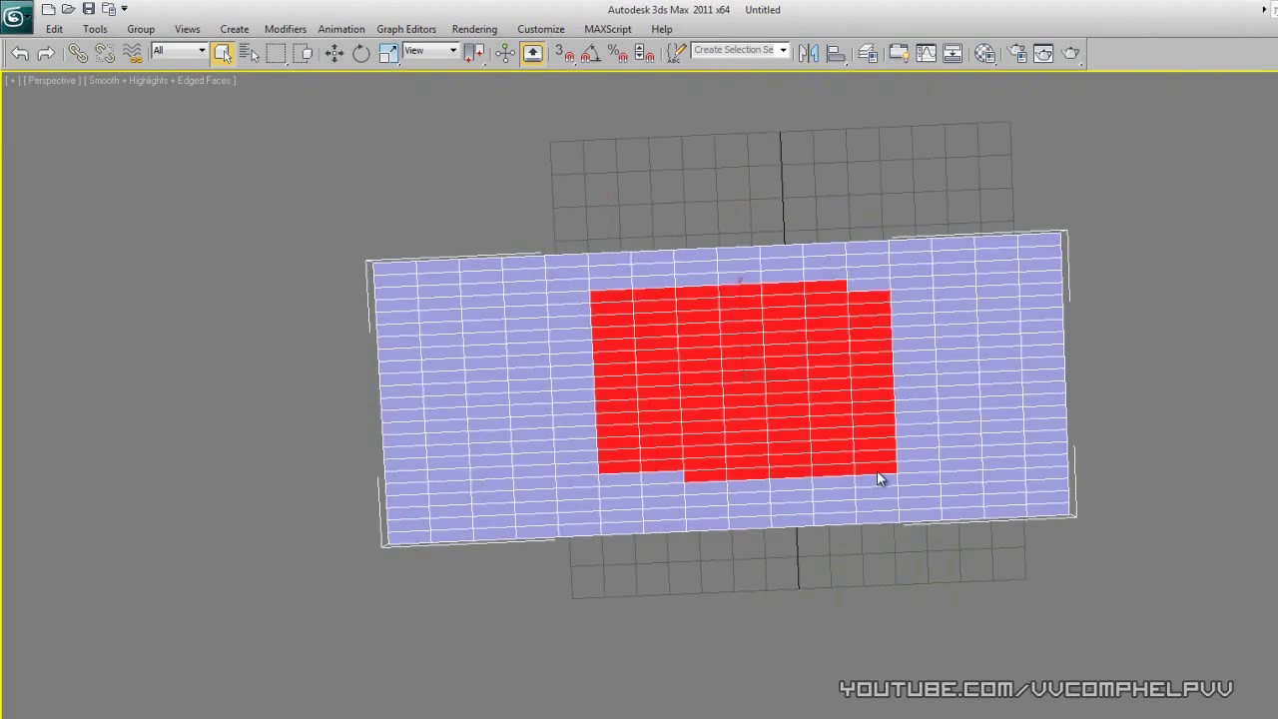
{"action": "key", "text": "w"}
{"action": "middle_click_drag", "start_coordinate": [821, 398], "coordinate": [782, 345], "text": "alt"}
{"action": "middle_click_drag", "start_coordinate": [744, 387], "coordinate": [744, 391], "text": "alt"}
{"action": "left_click_drag", "start_coordinate": [744, 379], "coordinate": [741, 282]}
Step: Pick a single polygon on the box's top, and then a large block of polygons with a Crossing region
{"action": "middle_click_drag", "start_coordinate": [765, 322], "coordinate": [859, 524], "text": "alt"}
{"action": "left_click_drag", "start_coordinate": [934, 358], "coordinate": [1077, 377]}
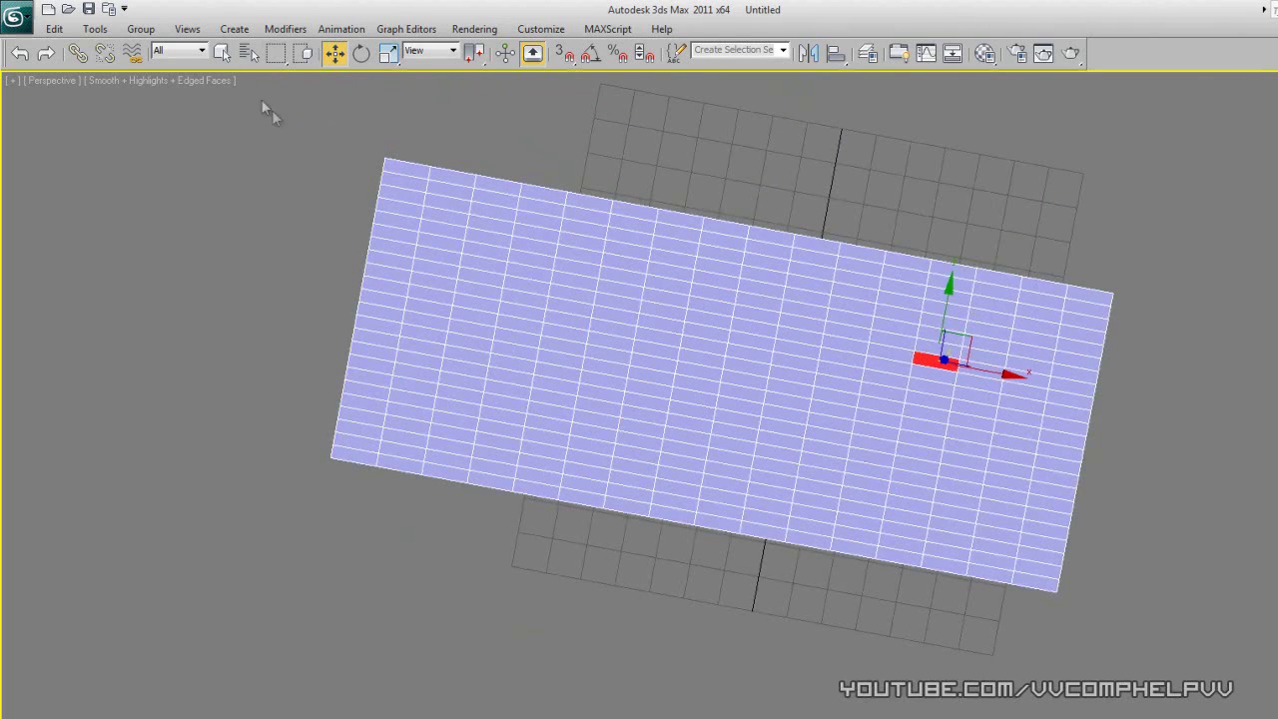
{"action": "left_click", "coordinate": [222, 53]}
{"action": "left_click_drag", "start_coordinate": [521, 260], "coordinate": [954, 467]}
{"action": "middle_click_drag", "start_coordinate": [956, 472], "coordinate": [1029, 505], "text": "alt"}
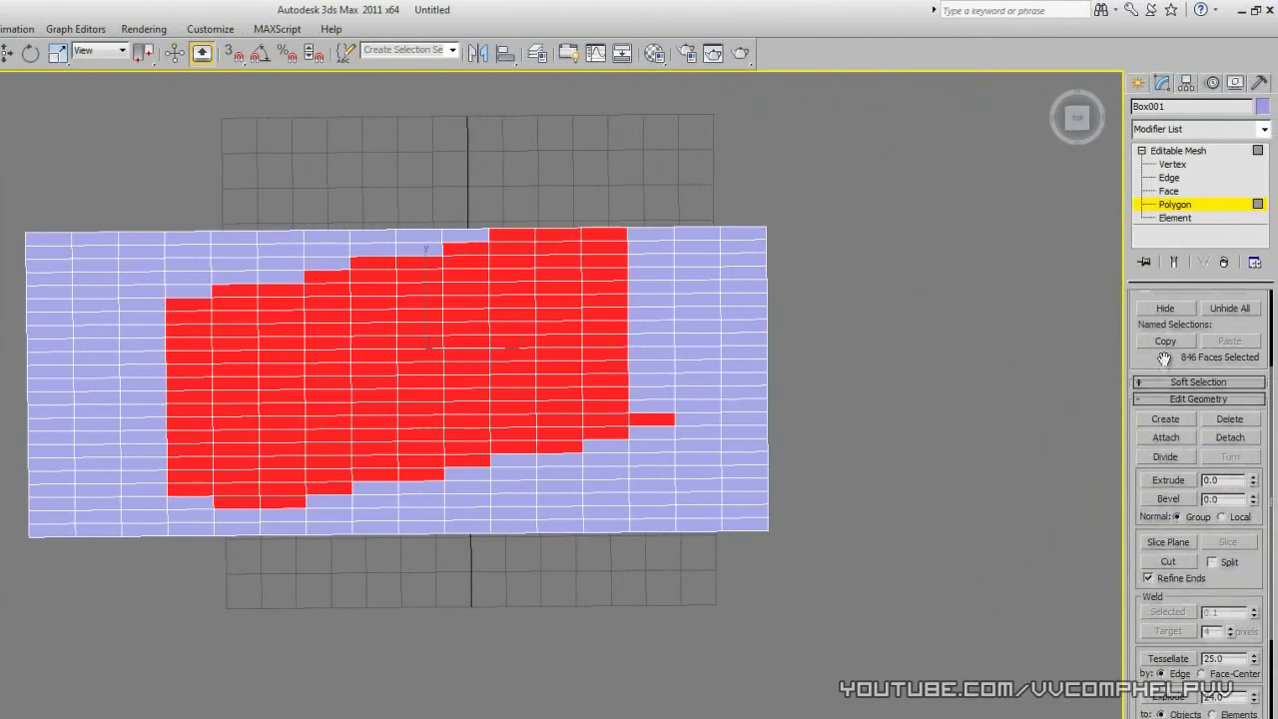
Step: Enable Ignore Backfacing and select a fresh block of polygons in the middle of the box's top
{"action": "left_click_drag", "start_coordinate": [1165, 361], "coordinate": [1172, 584]}
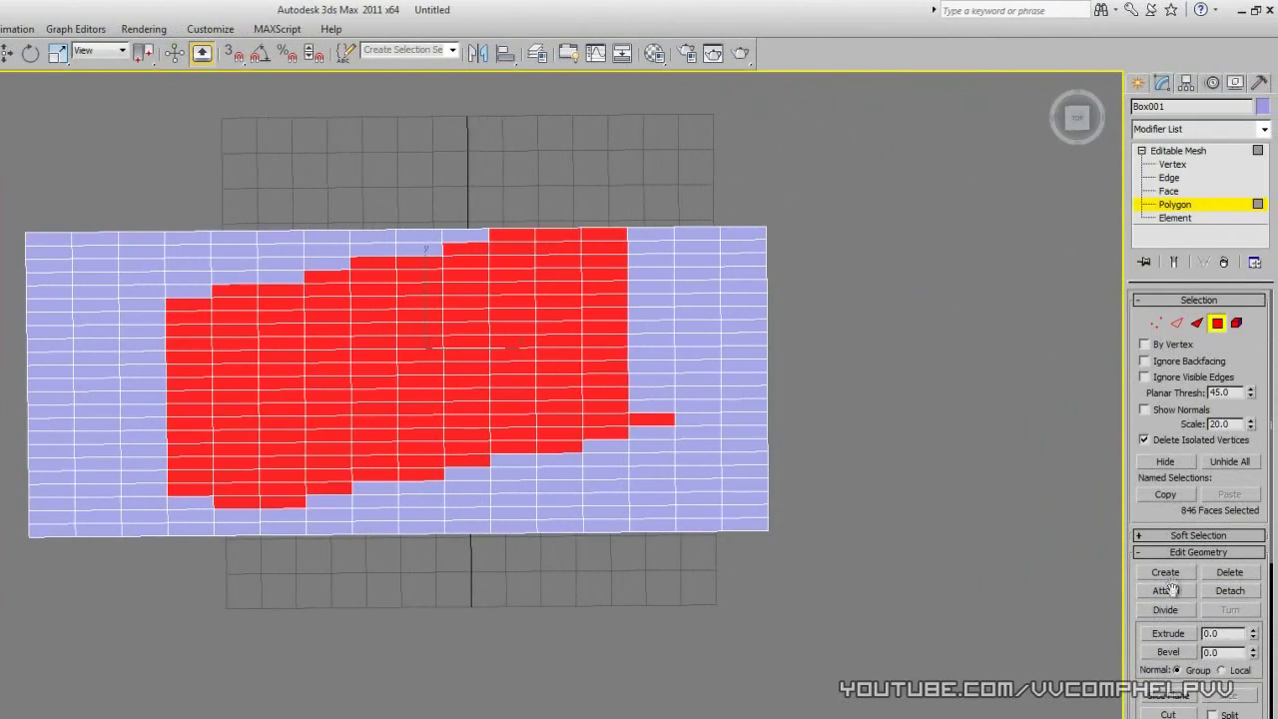
{"action": "left_click", "coordinate": [1145, 362]}
{"action": "left_click", "coordinate": [882, 325]}
{"action": "left_click_drag", "start_coordinate": [569, 269], "coordinate": [238, 480]}
{"action": "middle_click_drag", "start_coordinate": [539, 490], "coordinate": [510, 300], "text": "alt"}
Step: Move the selected top polygons up along Z and then back down to slightly below the box's surface
{"action": "key", "text": "w"}
{"action": "left_click_drag", "start_coordinate": [395, 305], "coordinate": [395, 177]}
{"action": "middle_click_drag", "start_coordinate": [478, 261], "coordinate": [544, 536], "text": "alt"}
{"action": "left_click_drag", "start_coordinate": [404, 194], "coordinate": [405, 330]}
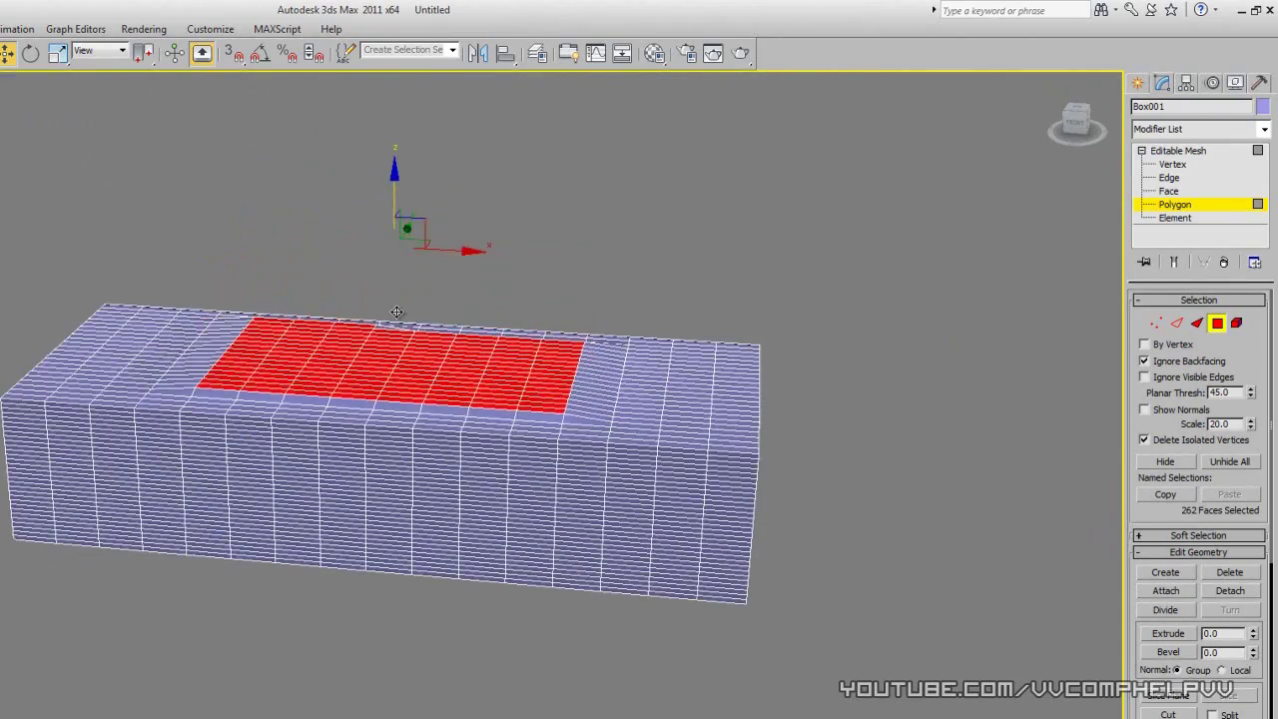
{"action": "middle_click_drag", "start_coordinate": [693, 398], "coordinate": [719, 346], "text": "alt"}
Step: Pick a single polygon on the box's front side, clear it, and select a block of polygons there instead
{"action": "left_click", "coordinate": [321, 364]}
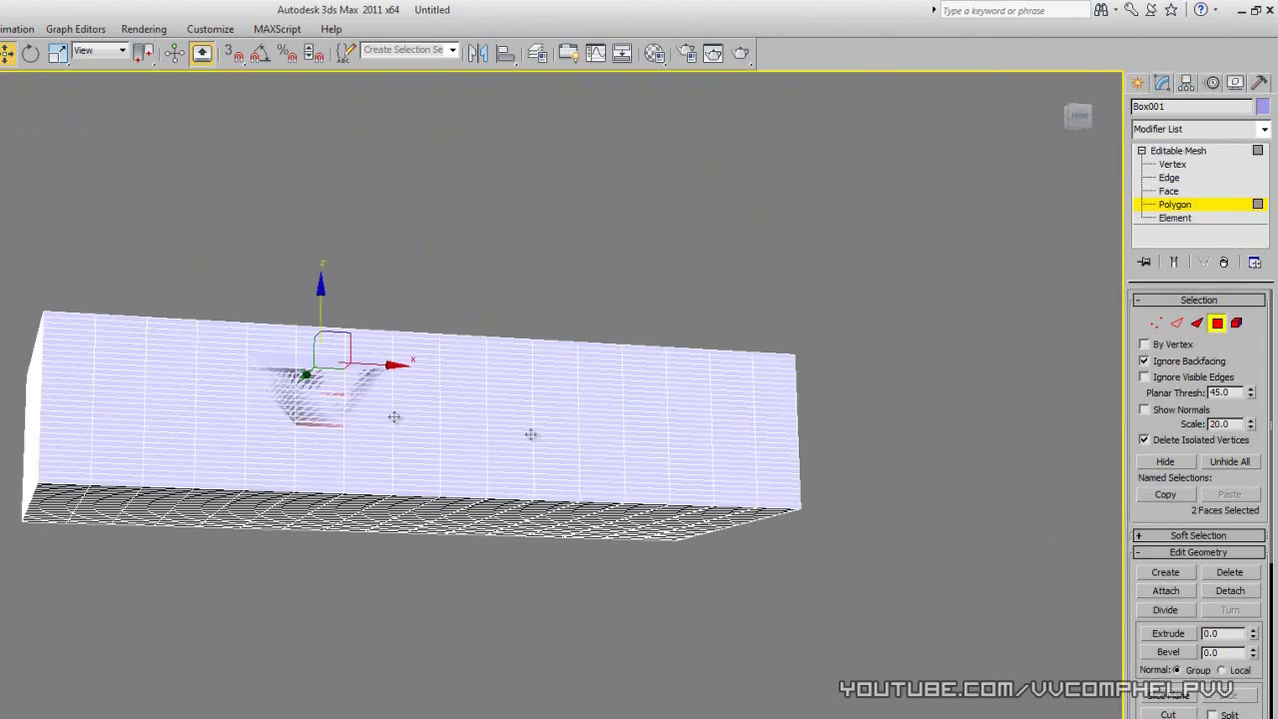
{"action": "left_click", "coordinate": [812, 350]}
{"action": "key", "text": "q"}
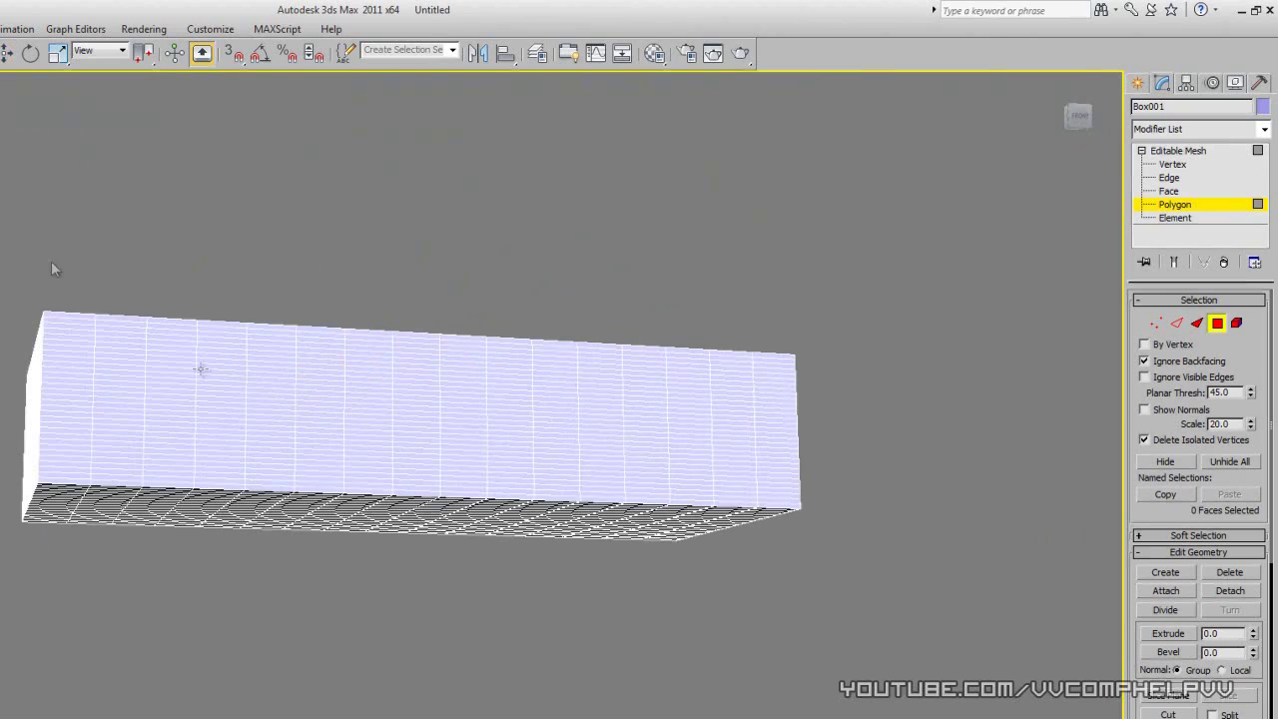
{"action": "left_click_drag", "start_coordinate": [367, 452], "coordinate": [629, 470]}
{"action": "middle_click_drag", "start_coordinate": [544, 469], "coordinate": [604, 527], "text": "alt"}
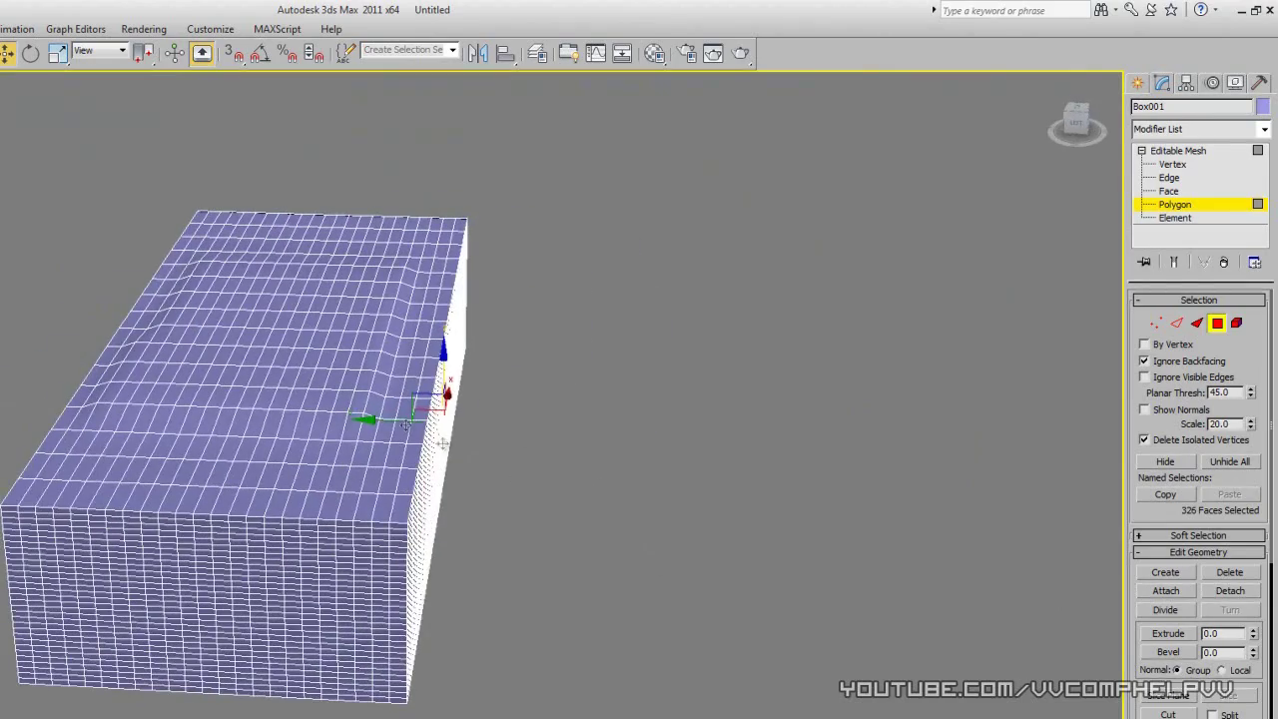
Step: Move the selected block of front-side polygons along Y and clear the selection
{"action": "middle_click_drag", "start_coordinate": [395, 425], "coordinate": [450, 433], "text": "alt"}
{"action": "middle_click_drag", "start_coordinate": [333, 417], "coordinate": [511, 502], "text": "alt"}
{"action": "left_click_drag", "start_coordinate": [536, 445], "coordinate": [507, 439]}
{"action": "left_click", "coordinate": [657, 628]}
{"action": "middle_click_drag", "start_coordinate": [656, 628], "coordinate": [614, 544], "text": "alt"}
Step: Undo the move and the selections made on the box's front side
{"action": "key", "text": "ctrl+z"}
{"action": "key", "text": "ctrl+z"}
{"action": "key", "text": "ctrl+z"}
{"action": "key", "text": "ctrl+z"}
{"action": "key", "text": "ctrl+z"}
{"action": "middle_click_drag", "start_coordinate": [658, 580], "coordinate": [596, 608], "text": "alt"}
{"action": "key", "text": "ctrl+z"}
{"action": "middle_click_drag", "start_coordinate": [582, 449], "coordinate": [581, 516]}
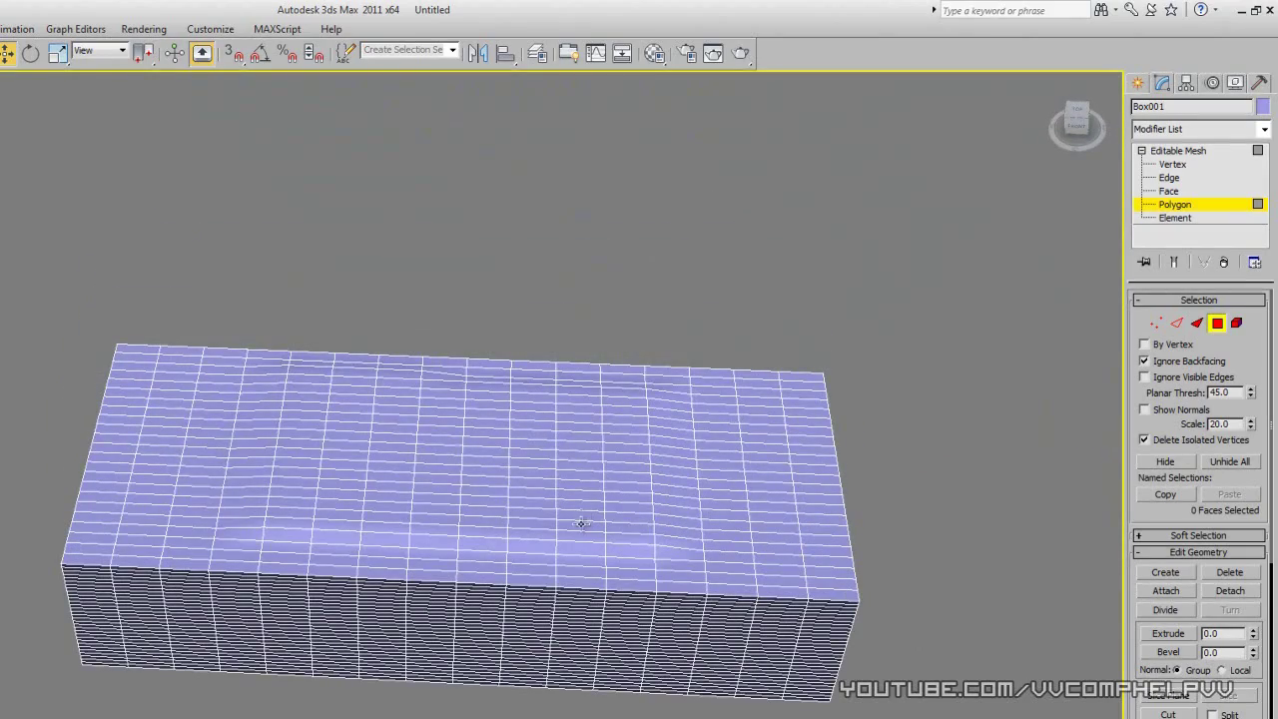
Step: Turn on 3D snapping and examine where the snap marker lands on the box's top polygons
{"action": "left_click", "coordinate": [236, 58]}
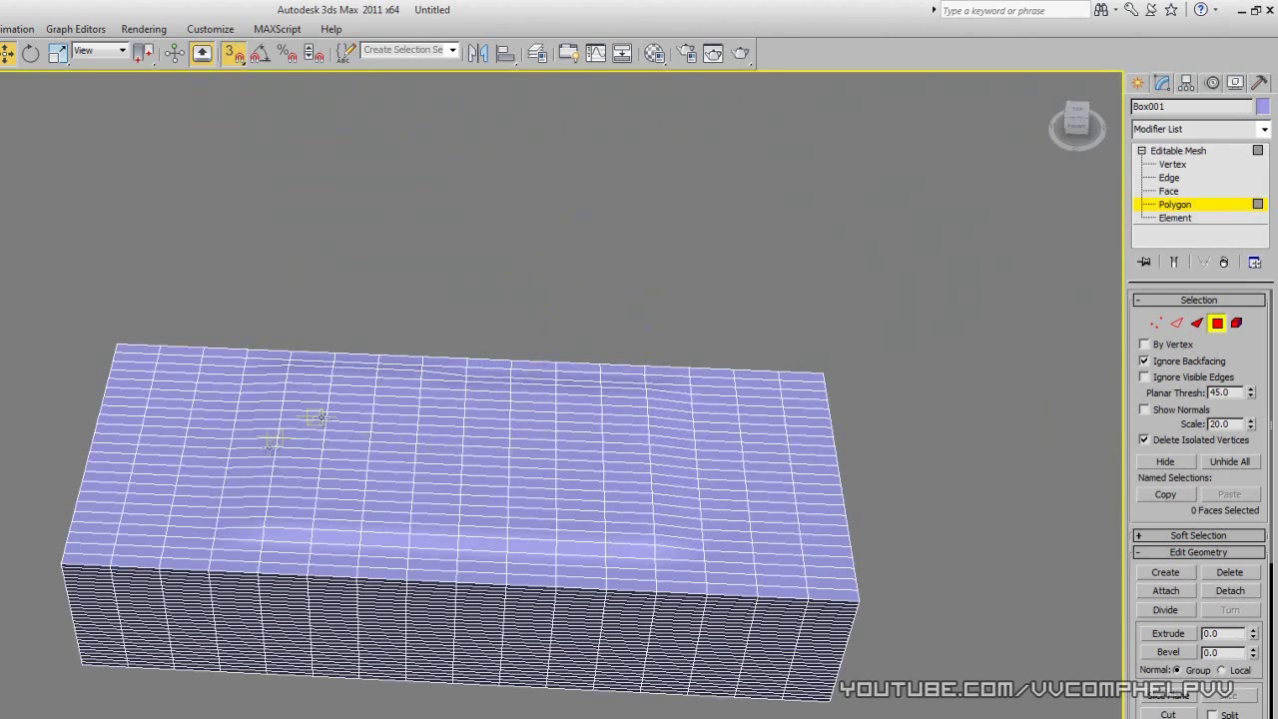
{"action": "middle_click_drag", "start_coordinate": [538, 372], "coordinate": [545, 309], "text": "alt"}
{"action": "middle_click_drag", "start_coordinate": [605, 430], "coordinate": [592, 554], "text": "alt"}
{"action": "scroll", "coordinate": [591, 555], "scroll_direction": "up", "scroll_amount": 5}
{"action": "scroll", "coordinate": [542, 529], "scroll_direction": "down", "scroll_amount": 6}
{"action": "scroll", "coordinate": [428, 408], "scroll_direction": "up", "scroll_amount": 4}
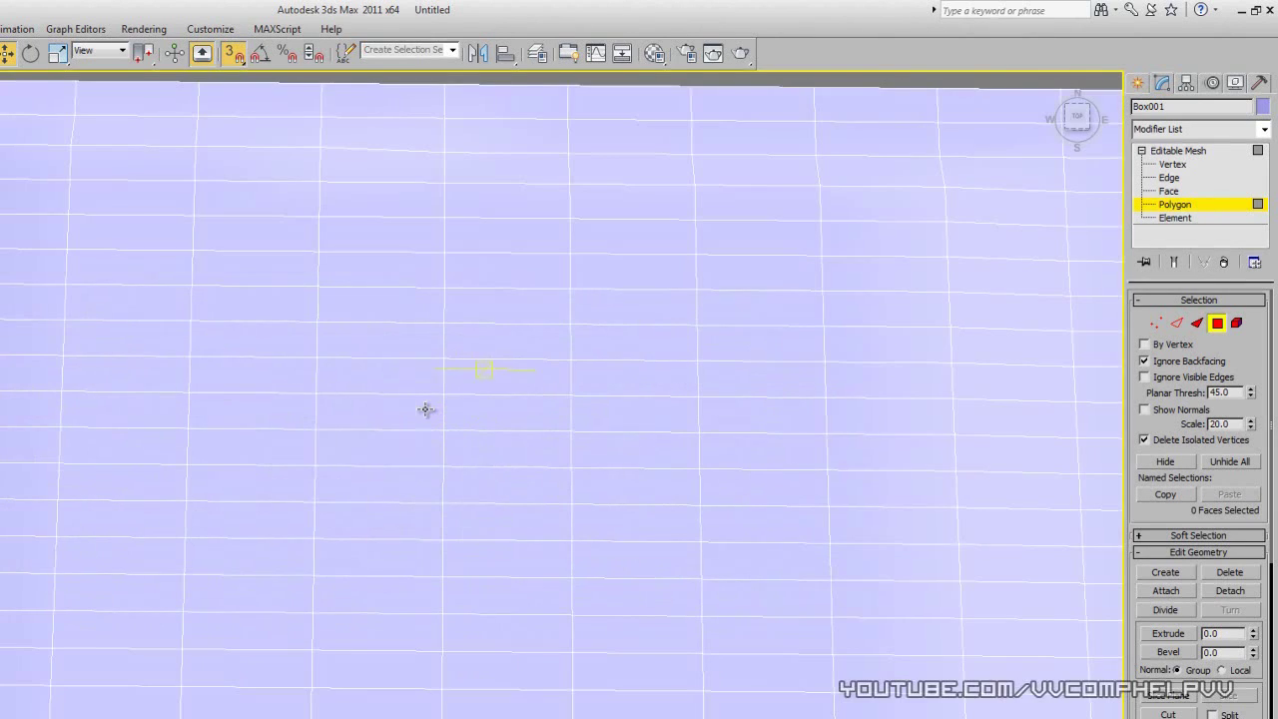
{"action": "scroll", "coordinate": [786, 339], "scroll_direction": "down", "scroll_amount": 4}
Step: Switch to Edge and then Vertex sub-object level with a close view of the box's top
{"action": "left_click", "coordinate": [1176, 180]}
{"action": "scroll", "coordinate": [471, 462], "scroll_direction": "up", "scroll_amount": 5}
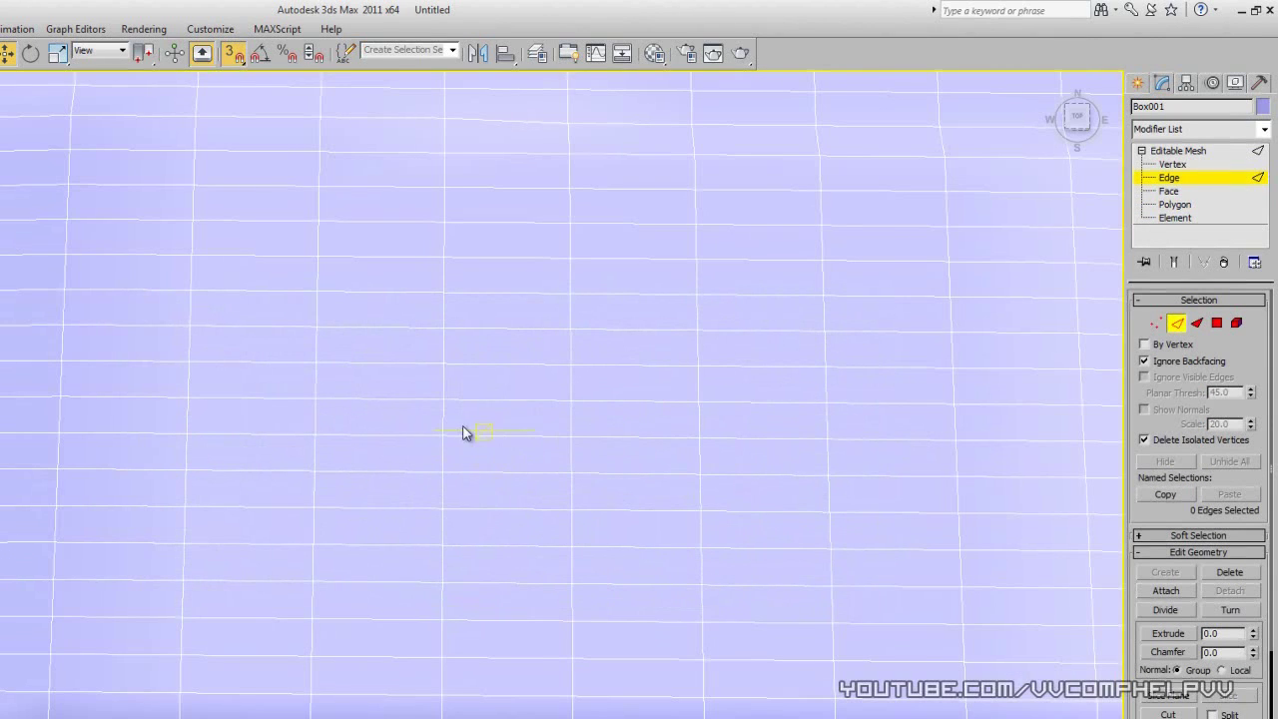
{"action": "left_click", "coordinate": [1173, 164]}
{"action": "middle_click_drag", "start_coordinate": [480, 334], "coordinate": [490, 346]}
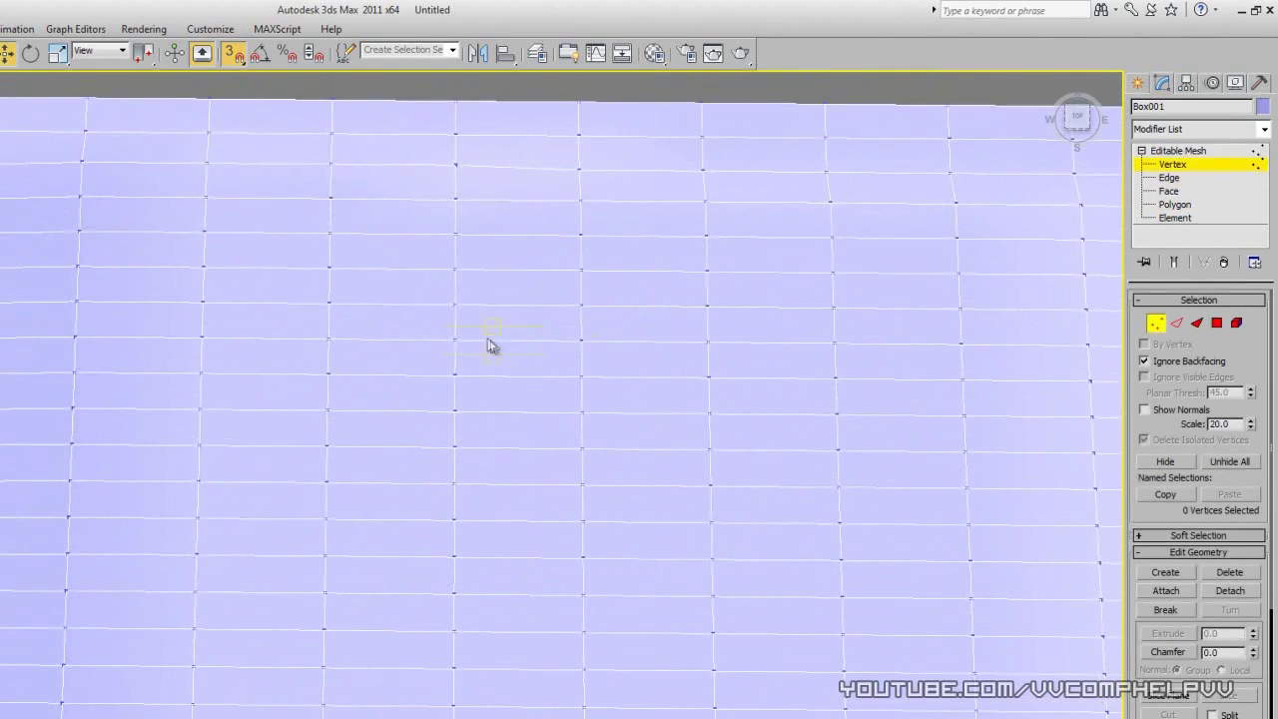
Step: Set the snap settings to Vertex only, turning Vertex on and Midpoint off
{"action": "right_click", "coordinate": [234, 55]}
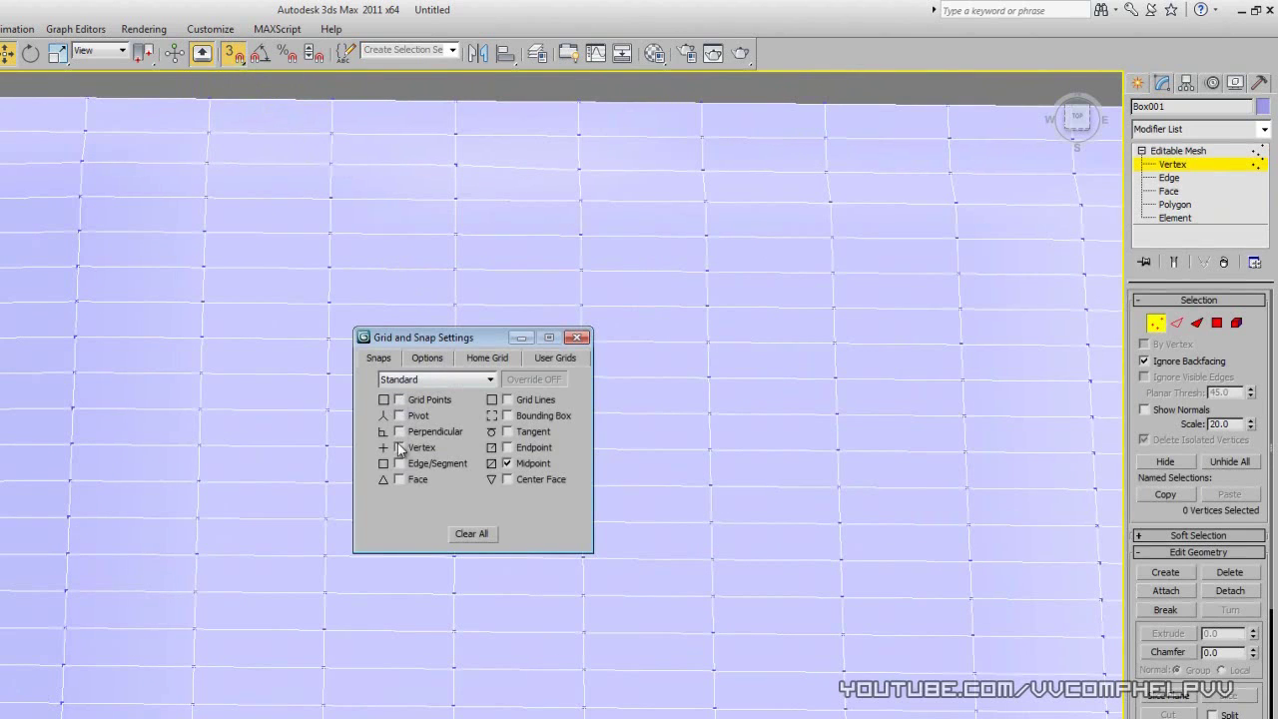
{"action": "left_click", "coordinate": [578, 338]}
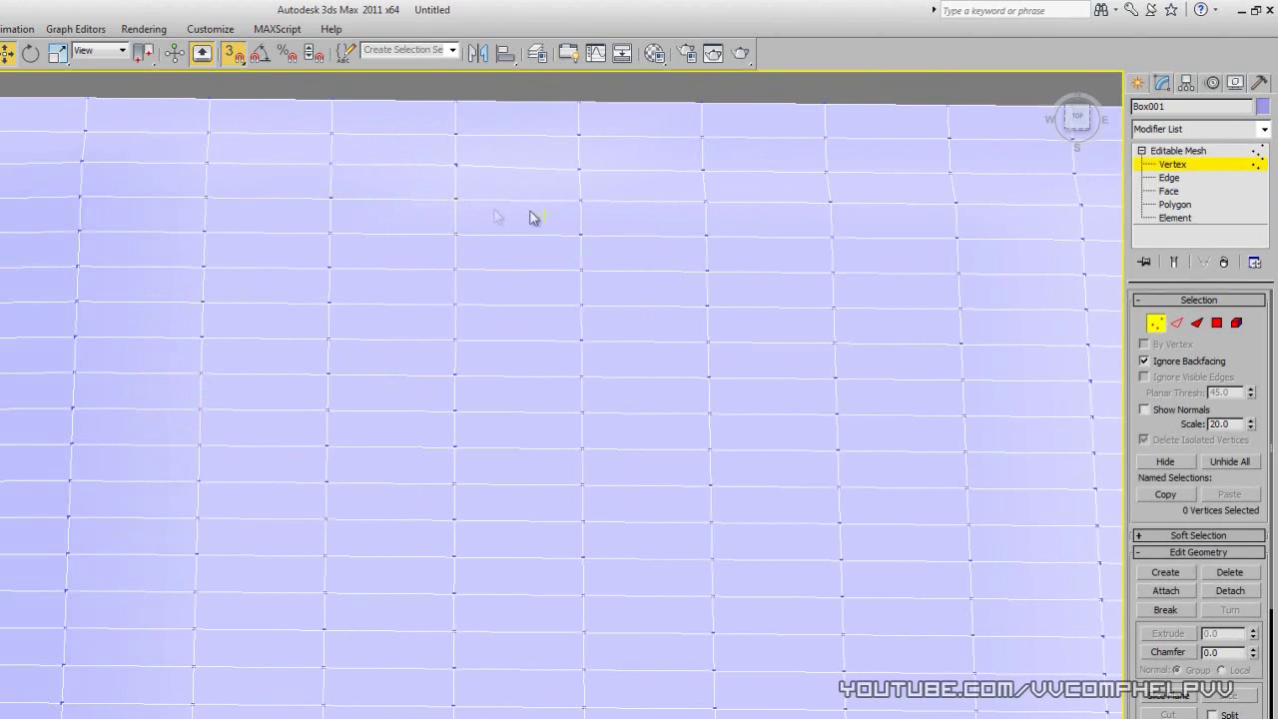
{"action": "right_click", "coordinate": [235, 53]}
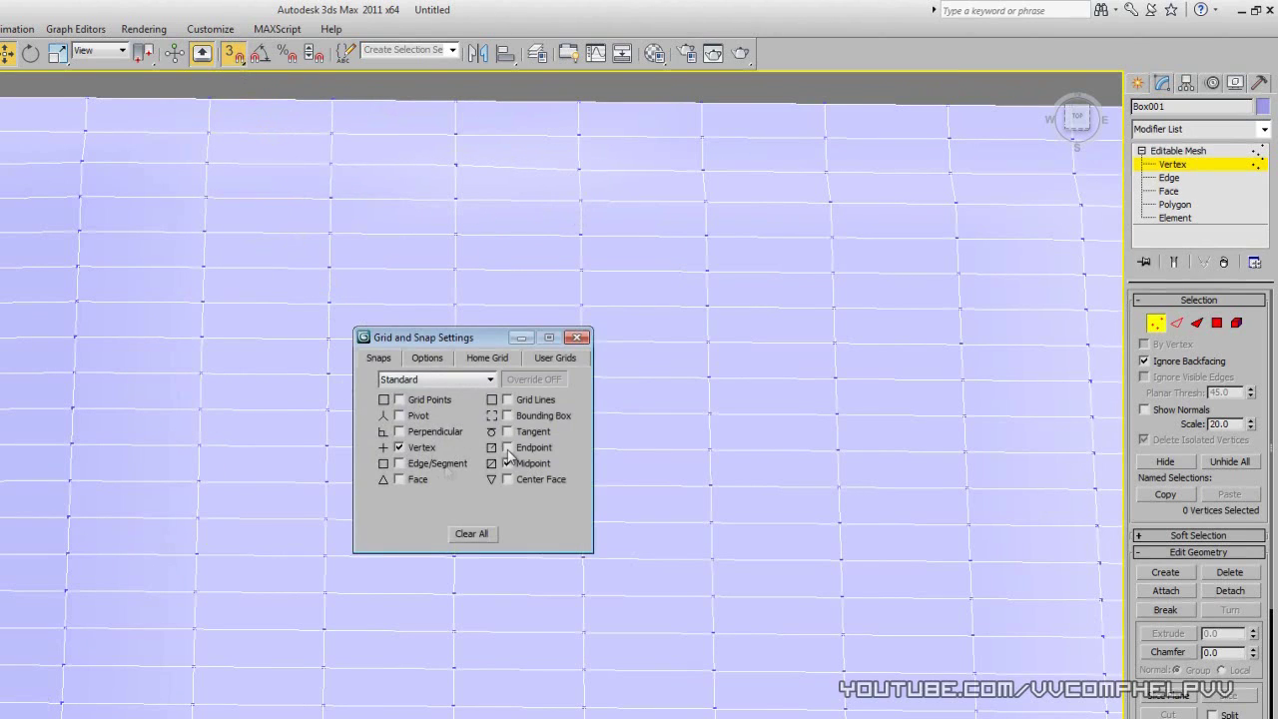
{"action": "left_click", "coordinate": [577, 339]}
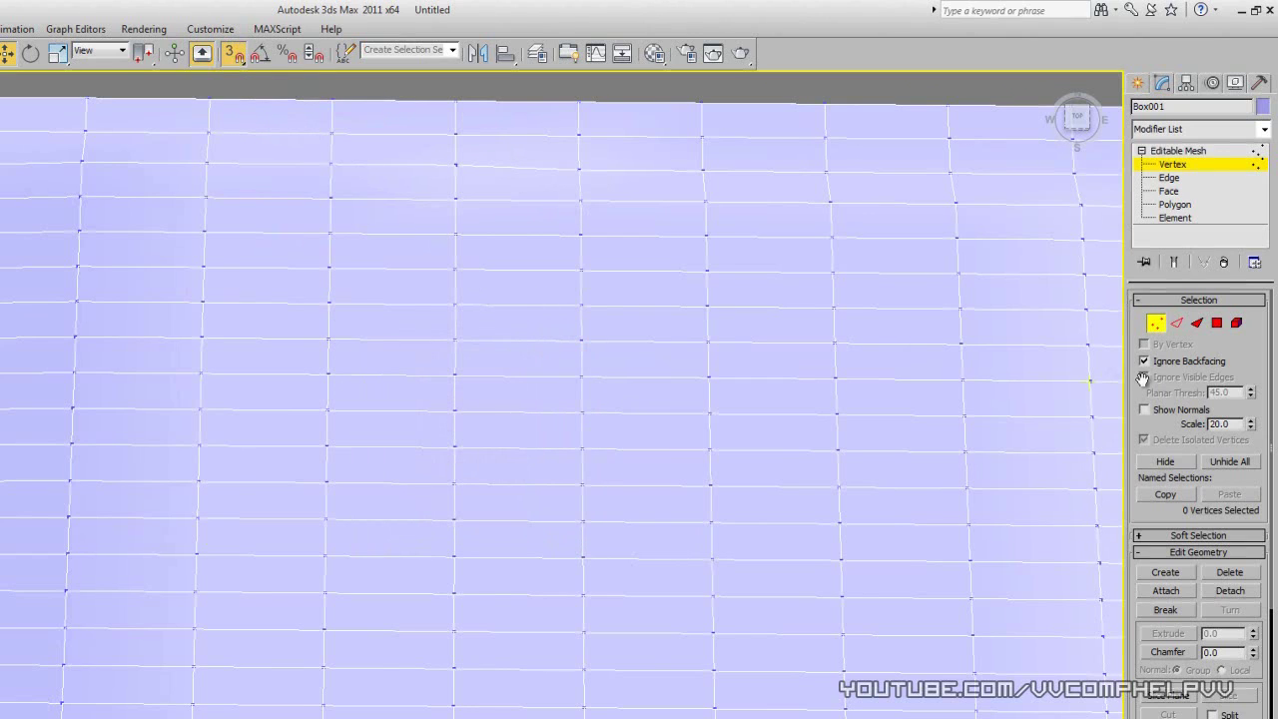
{"action": "right_click", "coordinate": [238, 55]}
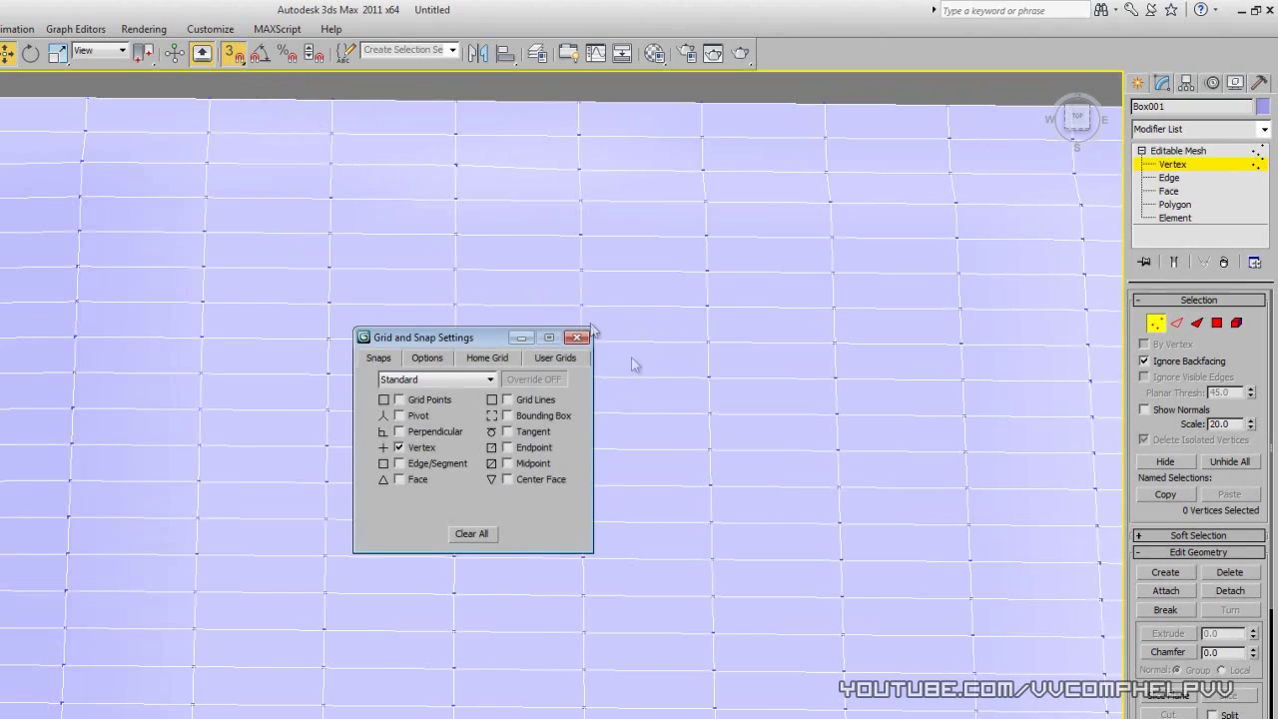
{"action": "left_click", "coordinate": [579, 339]}
Step: Turn off 3D snapping, turn on angle snapping, and show the whole box from the front
{"action": "key", "text": "s"}
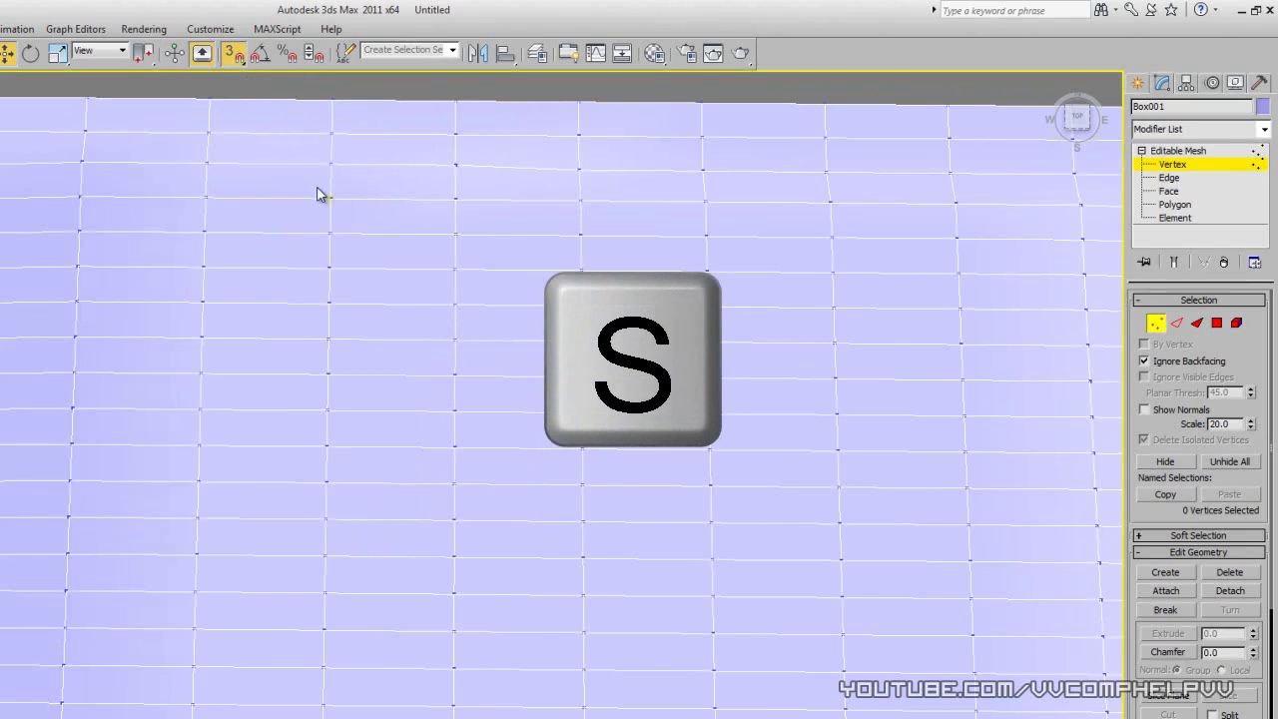
{"action": "key", "text": "a"}
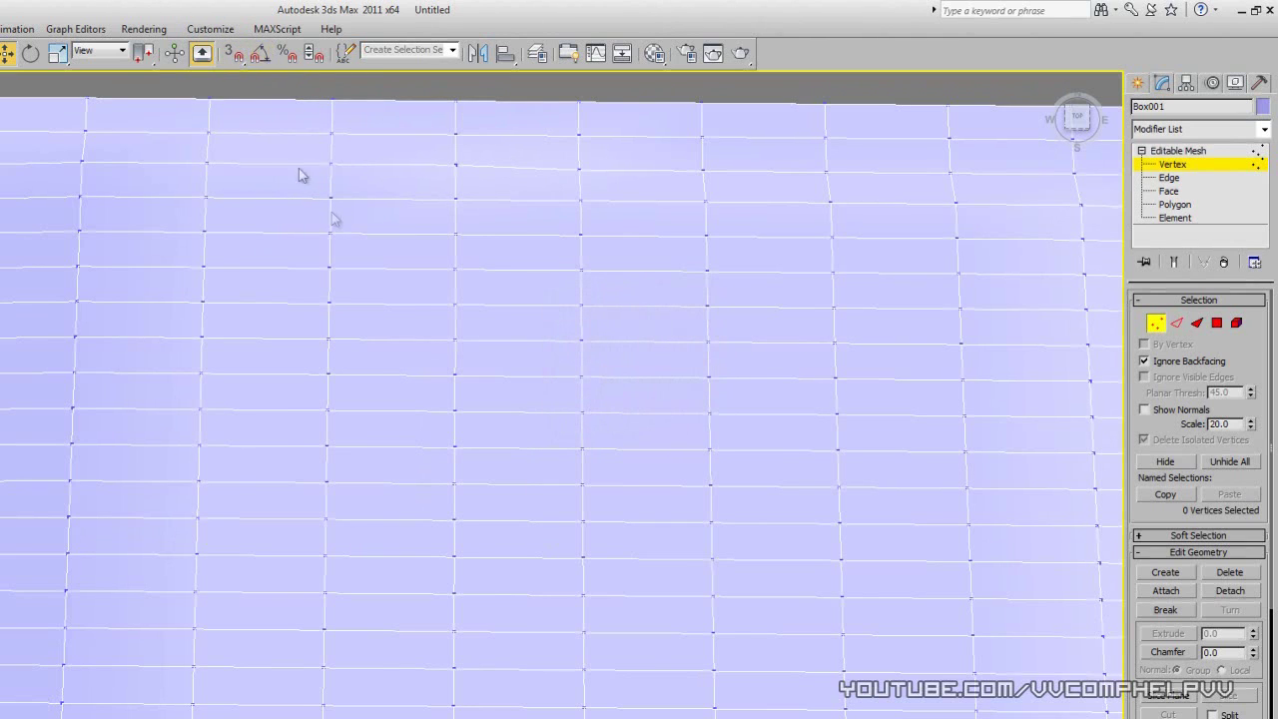
{"action": "left_click", "coordinate": [257, 56]}
{"action": "middle_click_drag", "start_coordinate": [450, 412], "coordinate": [485, 380], "text": "alt"}
{"action": "scroll", "coordinate": [485, 379], "scroll_direction": "down", "scroll_amount": 5}
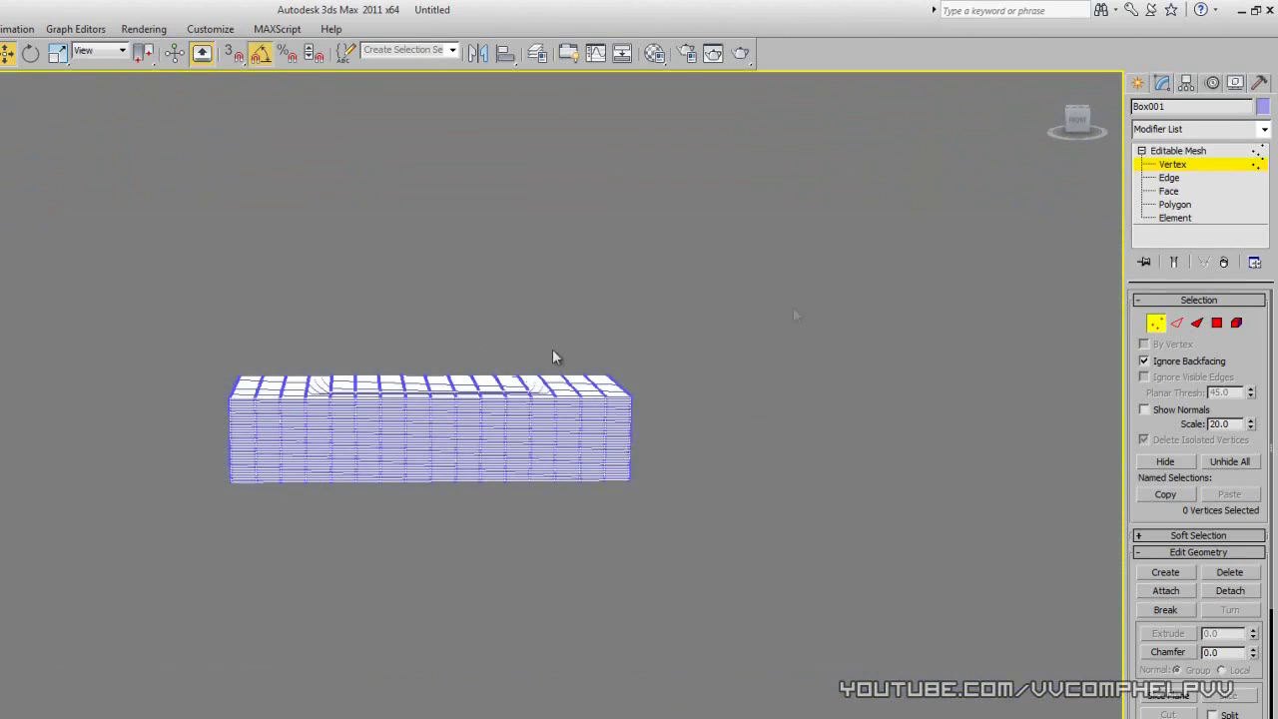
Step: Switch between object and Polygon level, picking one front polygon and moving the whole box sideways and then back
{"action": "left_click", "coordinate": [1175, 166]}
{"action": "left_click_drag", "start_coordinate": [474, 463], "coordinate": [515, 461]}
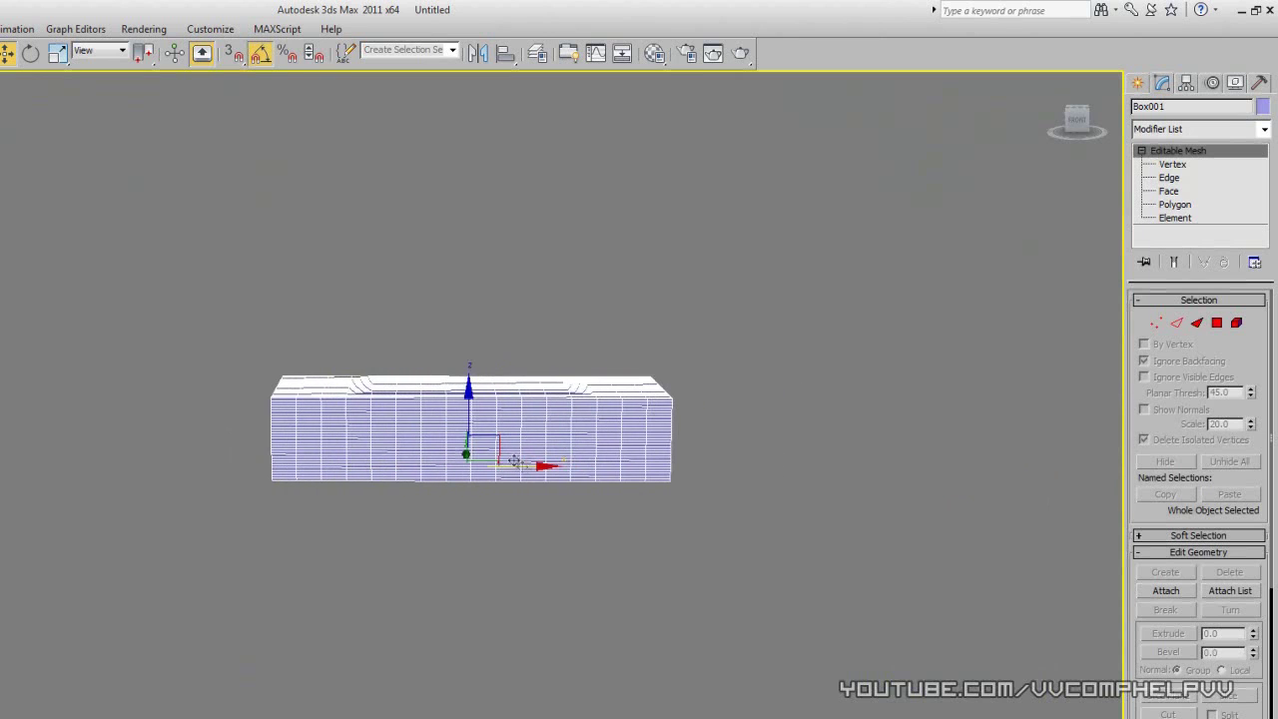
{"action": "left_click", "coordinate": [1164, 205]}
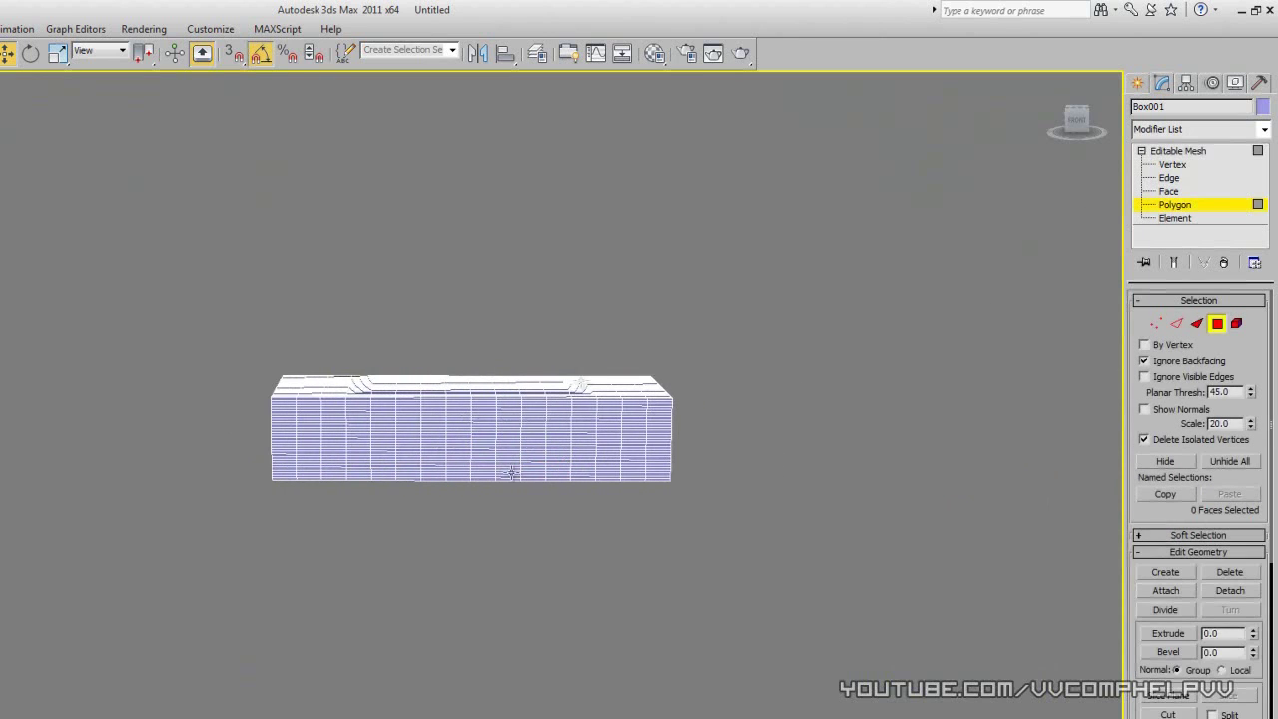
{"action": "left_click", "coordinate": [521, 414]}
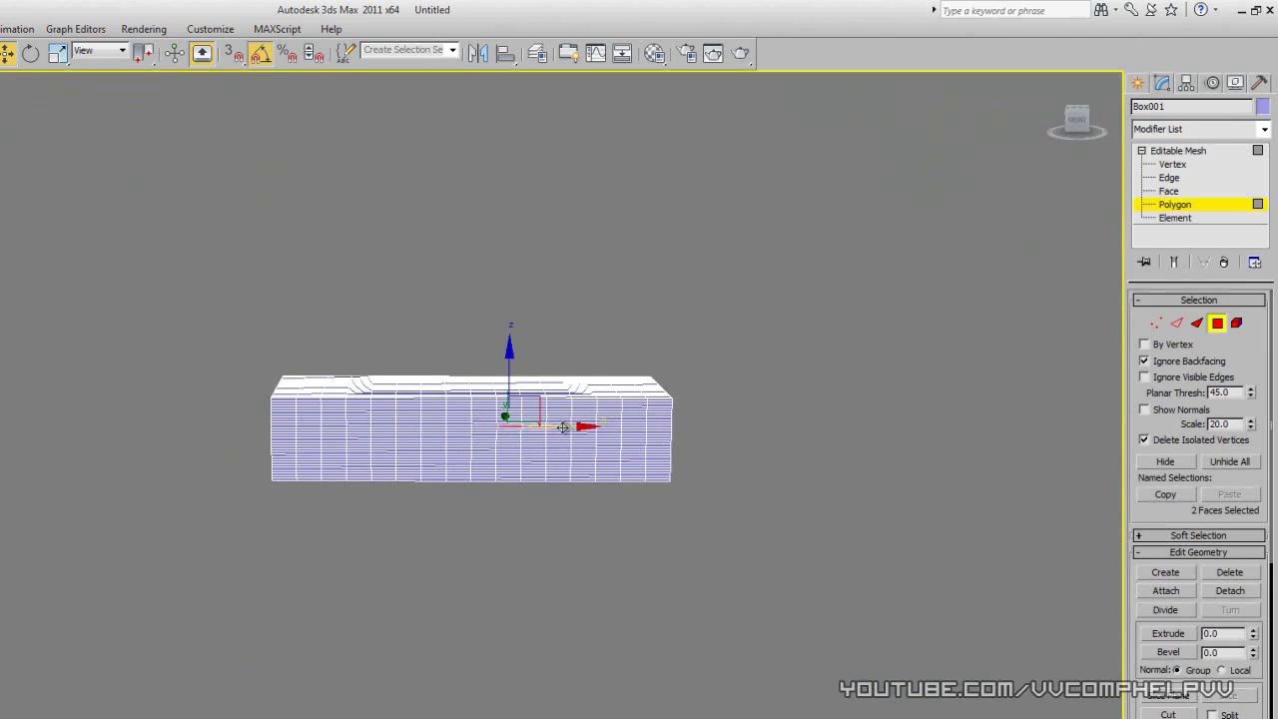
{"action": "left_click", "coordinate": [1193, 152]}
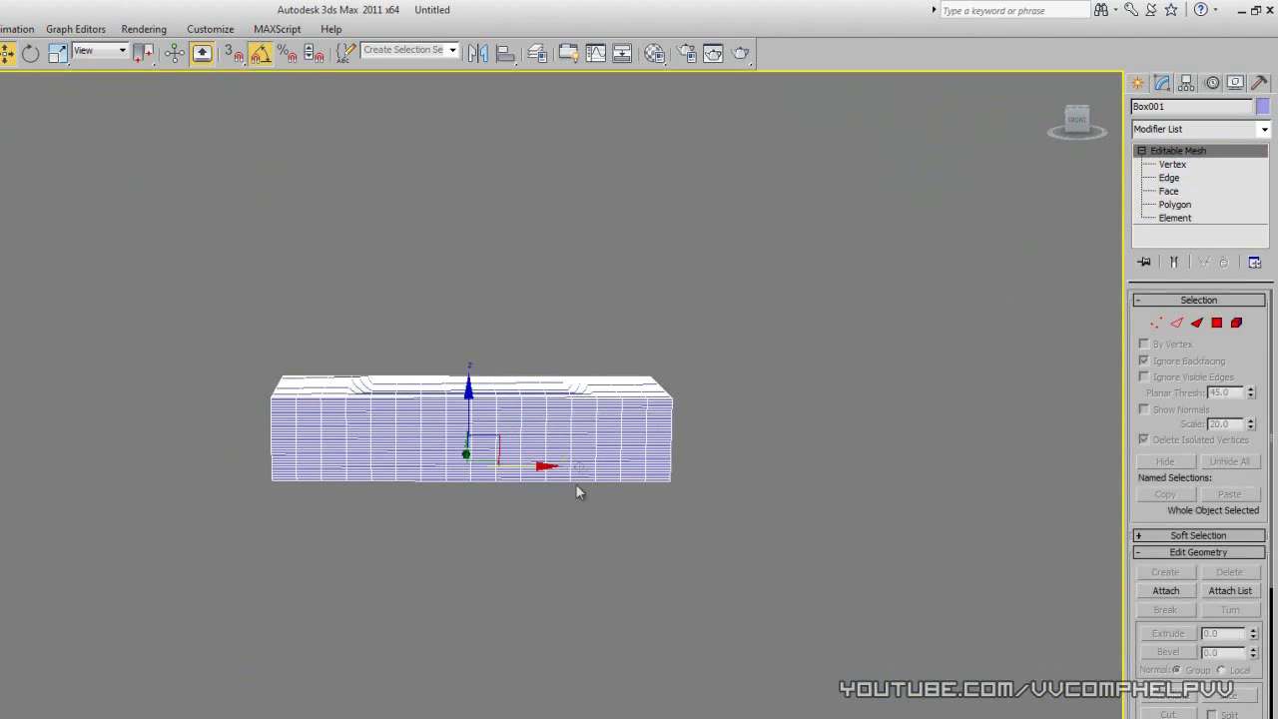
{"action": "left_click_drag", "start_coordinate": [512, 456], "coordinate": [476, 448]}
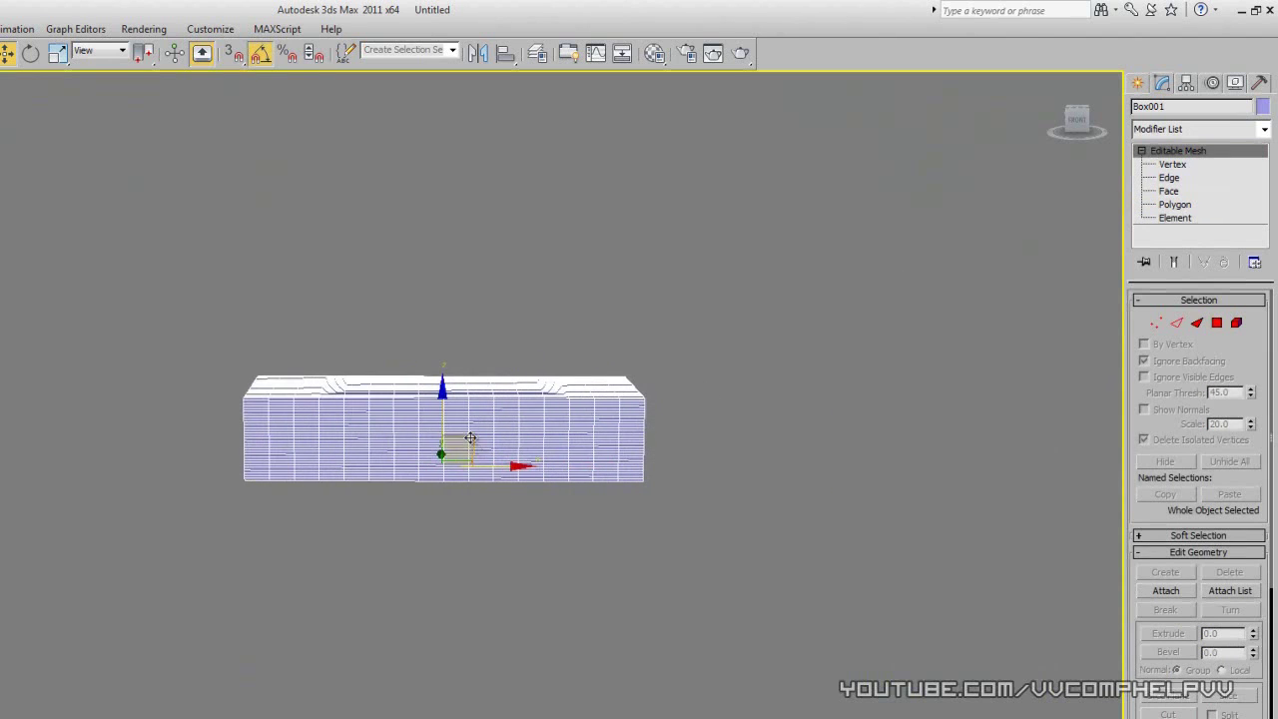
Step: Try rotating the box interactively with angle snapping on, and enter 90 as its Z rotation
{"action": "key", "text": "e"}
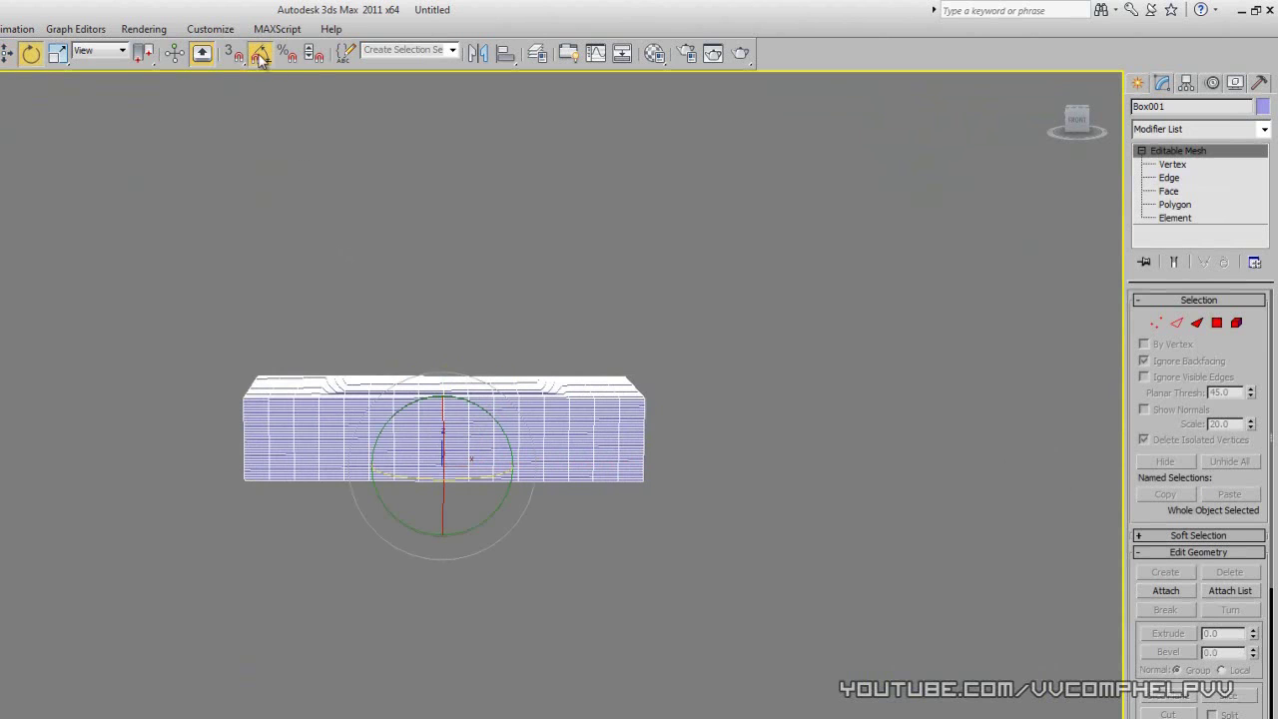
{"action": "mouse_move", "coordinate": [477, 403]}
{"action": "left_mouse_down"}
{"action": "mouse_move", "coordinate": [504, 414]}
{"action": "mouse_move", "coordinate": [464, 427]}
{"action": "mouse_move", "coordinate": [474, 392]}
{"action": "left_mouse_up"}
{"action": "left_click_drag", "start_coordinate": [641, 228], "coordinate": [649, 273]}
{"action": "right_click", "coordinate": [649, 274]}
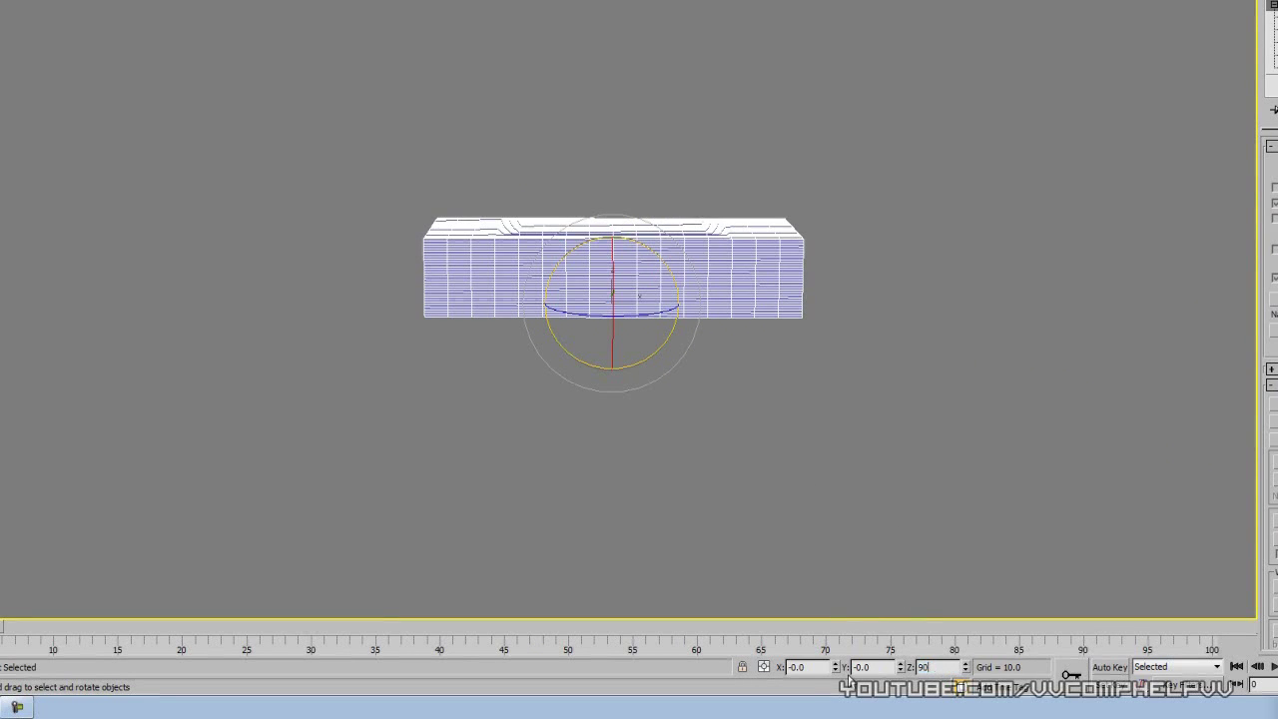
{"action": "type", "text": "90"}
{"action": "key", "text": "Return"}
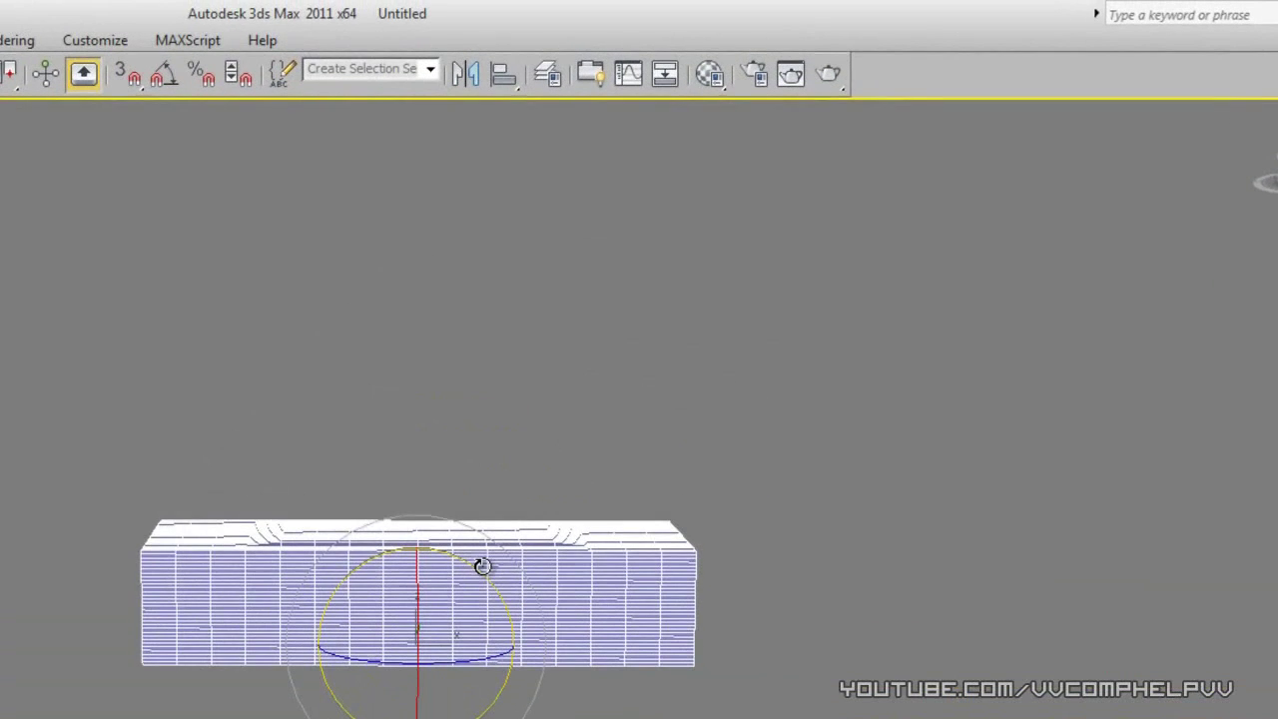
Step: Try rotating the box with angle snapping on and then off, cancelling the free rotation
{"action": "key", "text": "a"}
{"action": "left_click_drag", "start_coordinate": [471, 567], "coordinate": [559, 713]}
{"action": "key", "text": "a"}
{"action": "mouse_move", "coordinate": [554, 614]}
{"action": "left_mouse_down"}
{"action": "mouse_move", "coordinate": [547, 622]}
{"action": "mouse_move", "coordinate": [555, 614]}
{"action": "left_mouse_up"}
{"action": "right_click", "coordinate": [706, 689]}
Step: Try another rotation with angle snapping on, and then rotate the box 5 degrees about Y
{"action": "key", "text": "a"}
{"action": "left_click_drag", "start_coordinate": [490, 577], "coordinate": [614, 626]}
{"action": "right_click", "coordinate": [614, 627]}
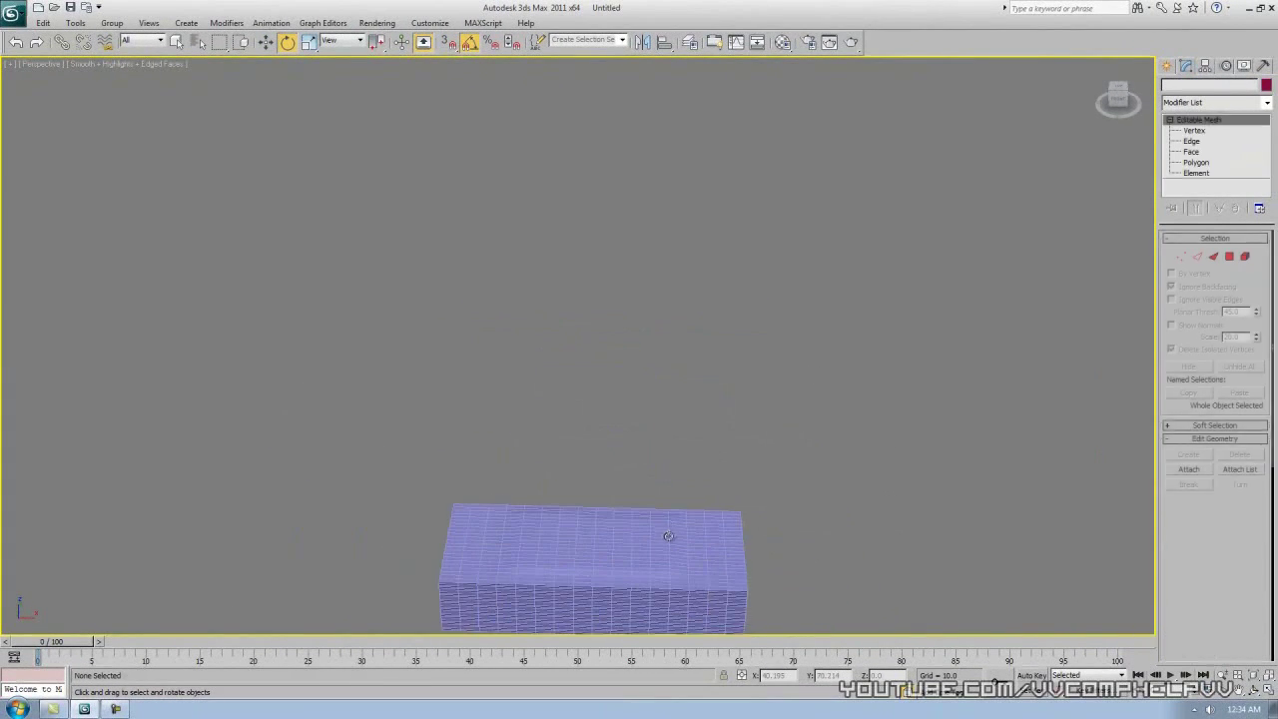
{"action": "left_click_drag", "start_coordinate": [668, 537], "coordinate": [710, 548]}
{"action": "middle_click_drag", "start_coordinate": [746, 576], "coordinate": [738, 261]}
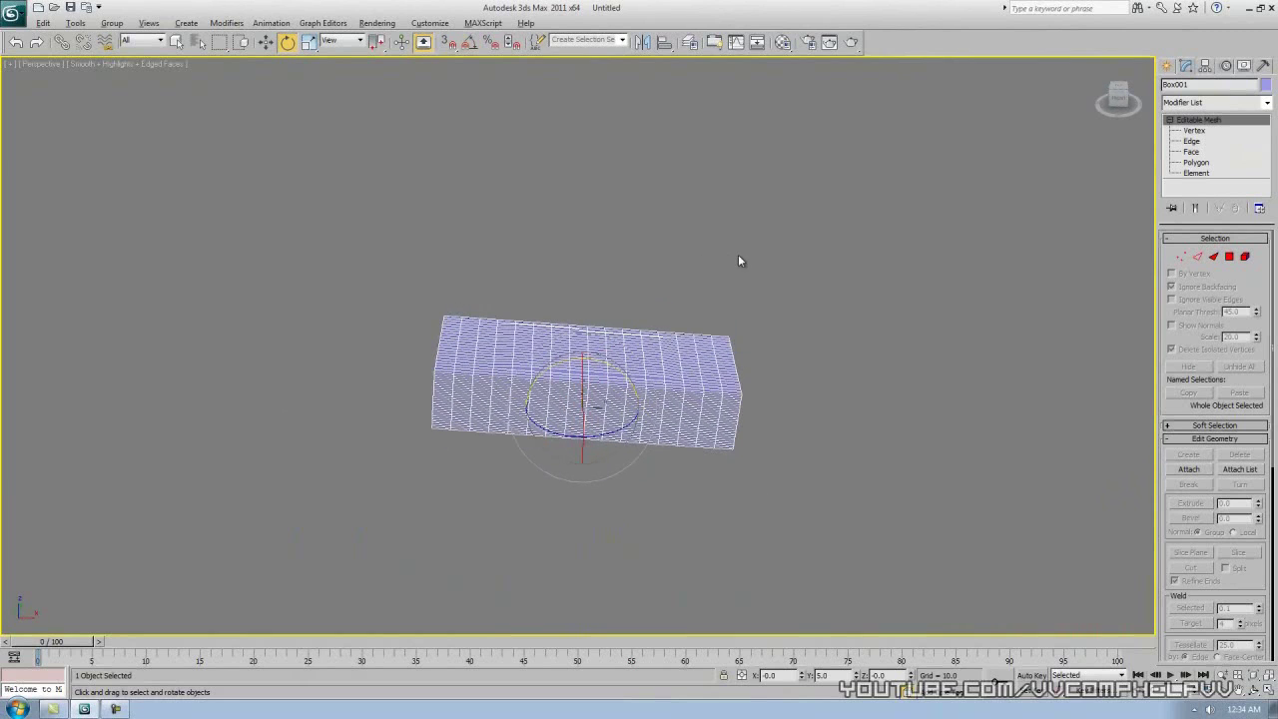
Step: Create a new empty scene without saving the changes to the current one
{"action": "left_click", "coordinate": [22, 16]}
{"action": "left_click", "coordinate": [35, 84]}
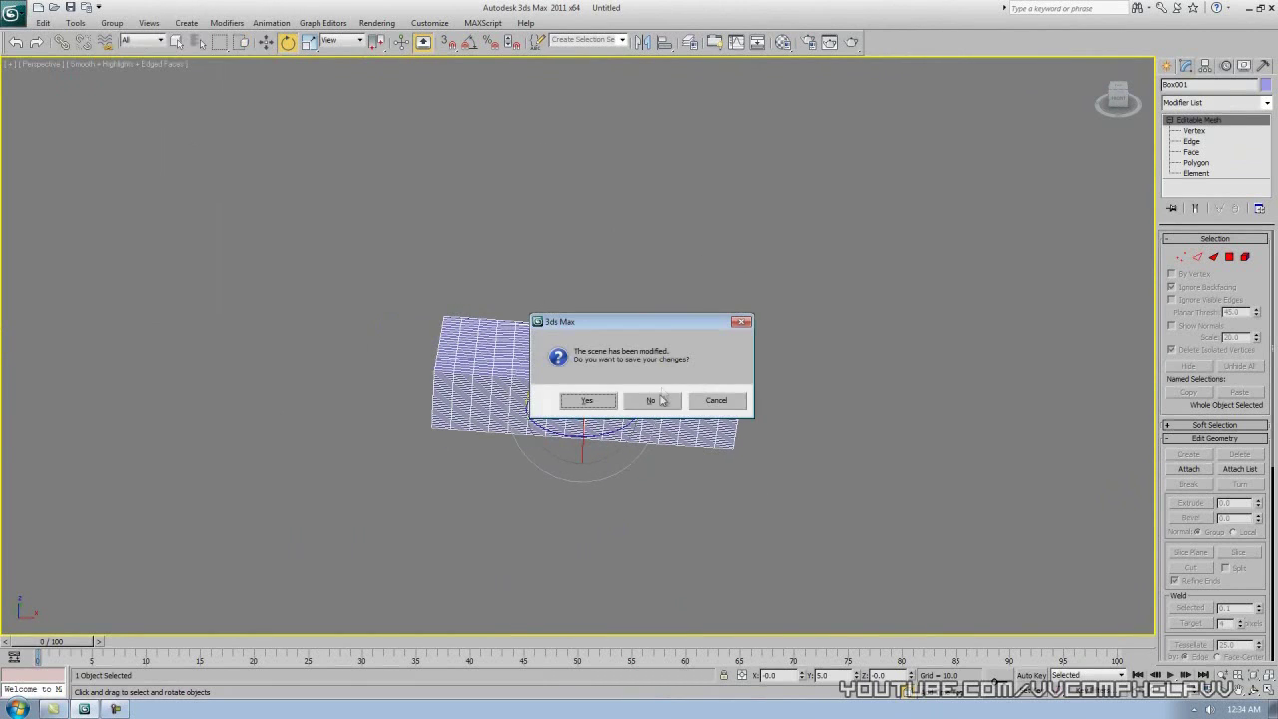
{"action": "left_click", "coordinate": [601, 377]}
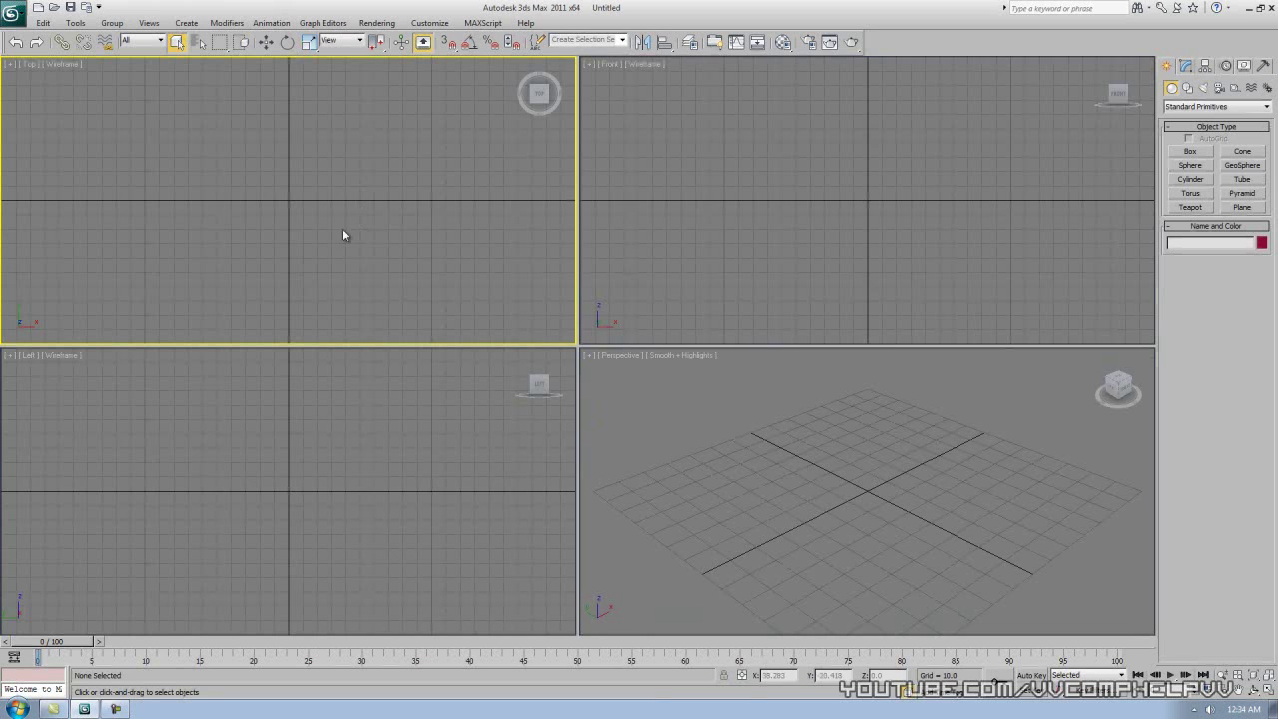
Step: Draw a plane about 138 long and 318 wide in the Top view, and show edged faces in the Perspective view
{"action": "left_click", "coordinate": [1240, 208]}
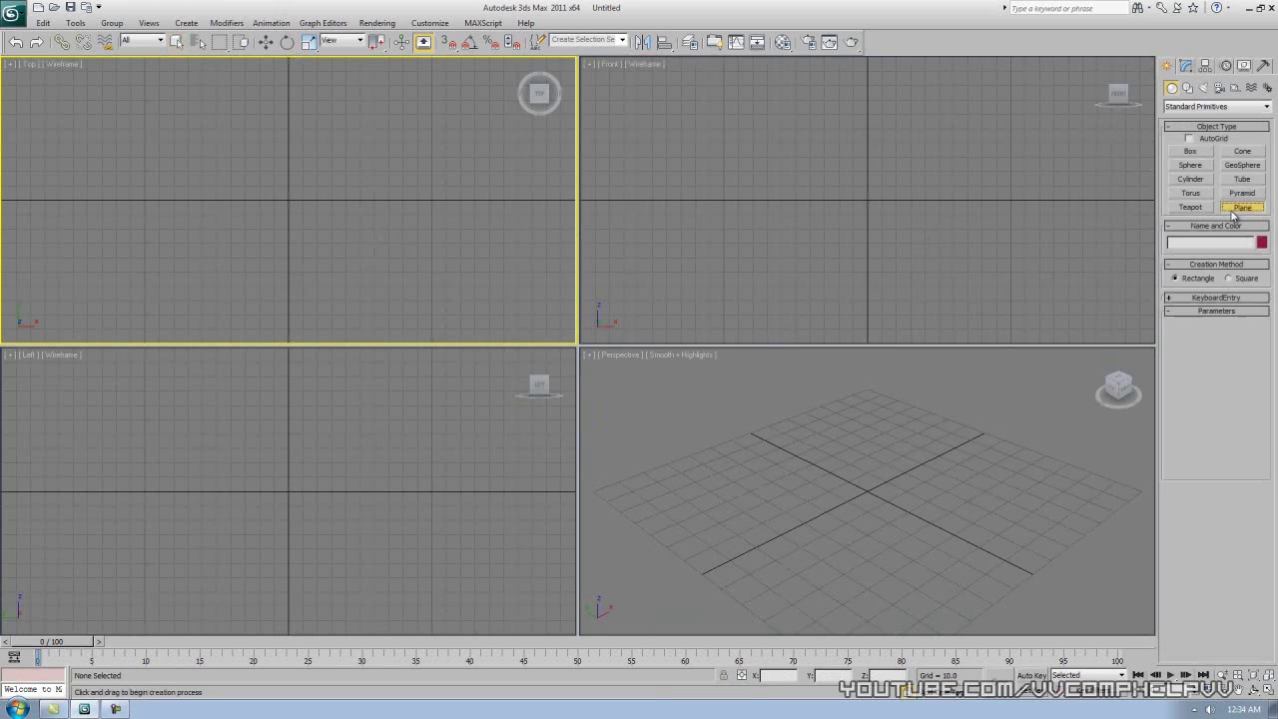
{"action": "left_click_drag", "start_coordinate": [67, 130], "coordinate": [523, 328]}
{"action": "middle_click_drag", "start_coordinate": [505, 249], "coordinate": [498, 183]}
{"action": "left_click", "coordinate": [1023, 375]}
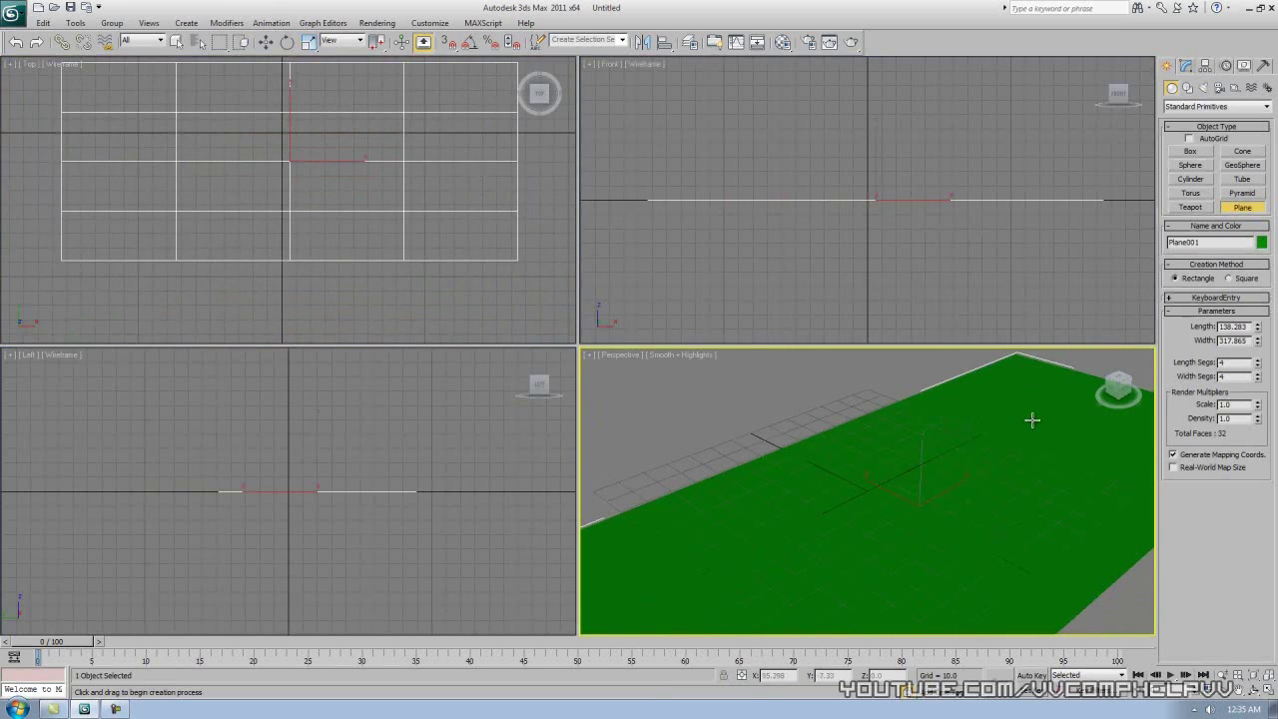
{"action": "key", "text": "F4"}
Step: Set the plane's length and width segments to 7 each and finish plane creation
{"action": "left_click", "coordinate": [1258, 360]}
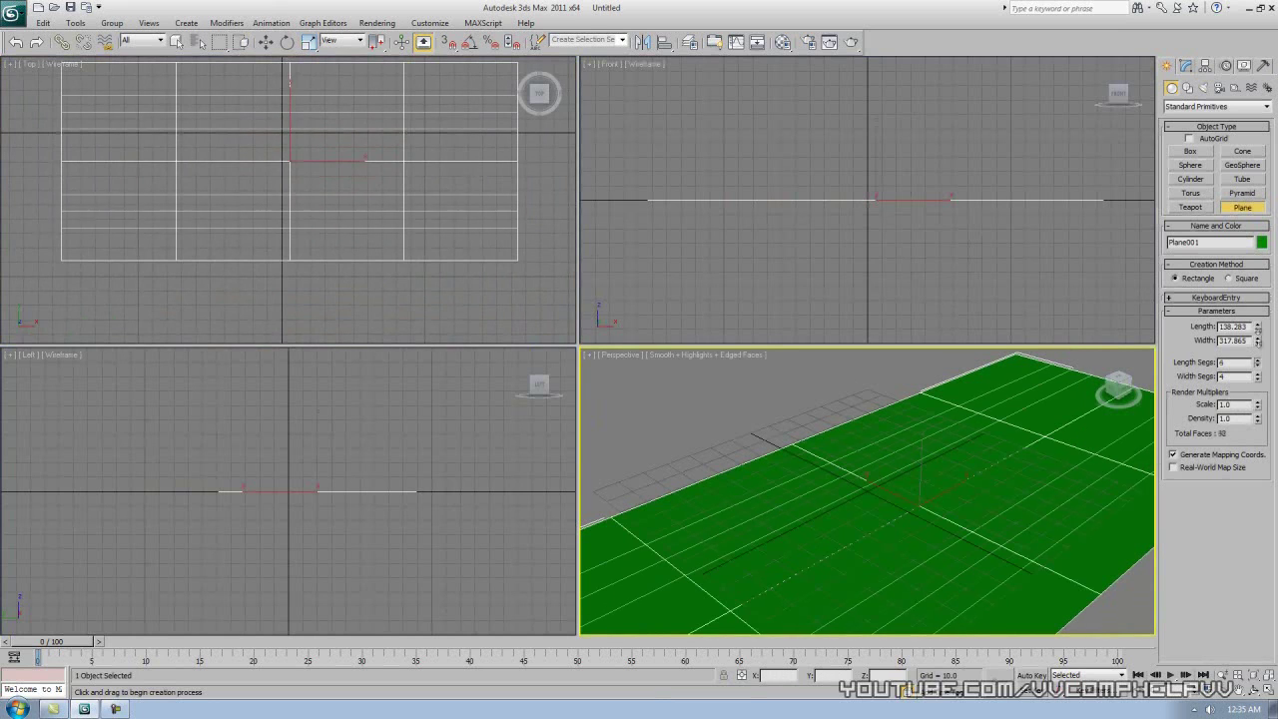
{"action": "left_click_drag", "start_coordinate": [1258, 380], "coordinate": [1258, 353]}
{"action": "middle_click_drag", "start_coordinate": [908, 508], "coordinate": [905, 490]}
{"action": "key", "text": "alt+w"}
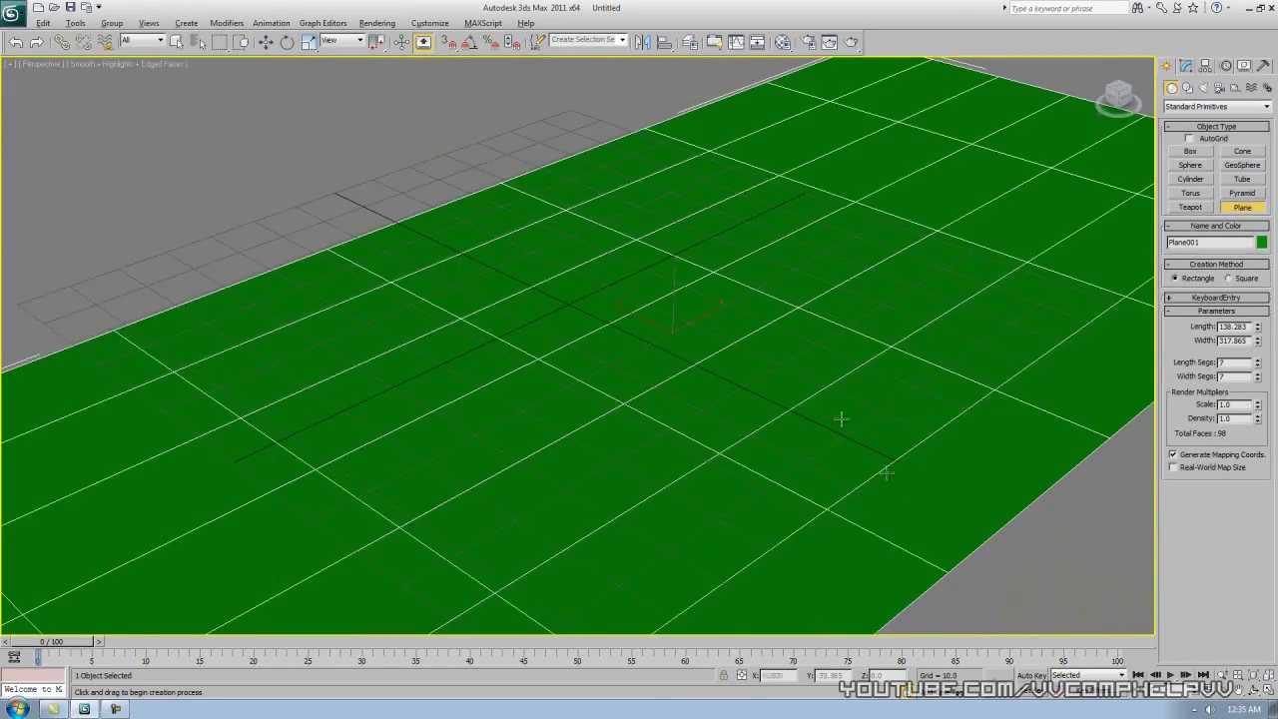
{"action": "scroll", "coordinate": [849, 419], "scroll_direction": "down", "scroll_amount": 5}
{"action": "middle_click_drag", "start_coordinate": [834, 395], "coordinate": [791, 405], "text": "alt"}
{"action": "key", "text": "alt+w"}
{"action": "right_click", "coordinate": [400, 225]}
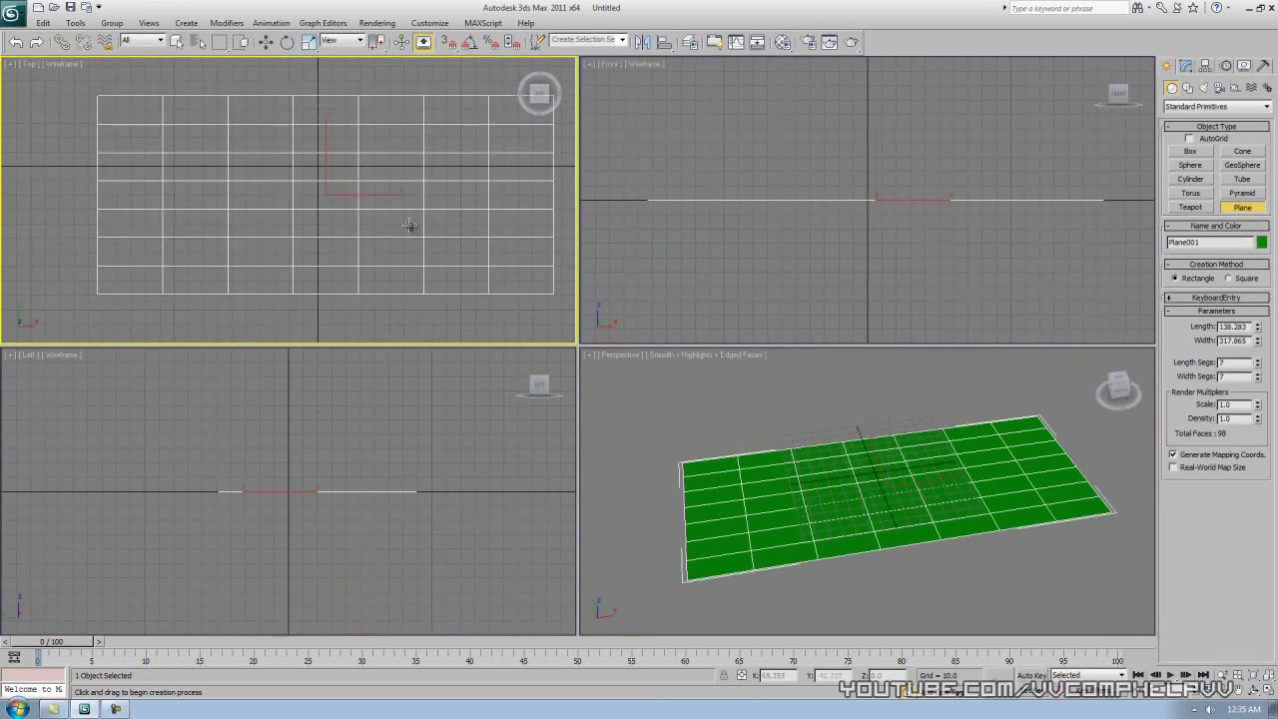
{"action": "right_click", "coordinate": [425, 194]}
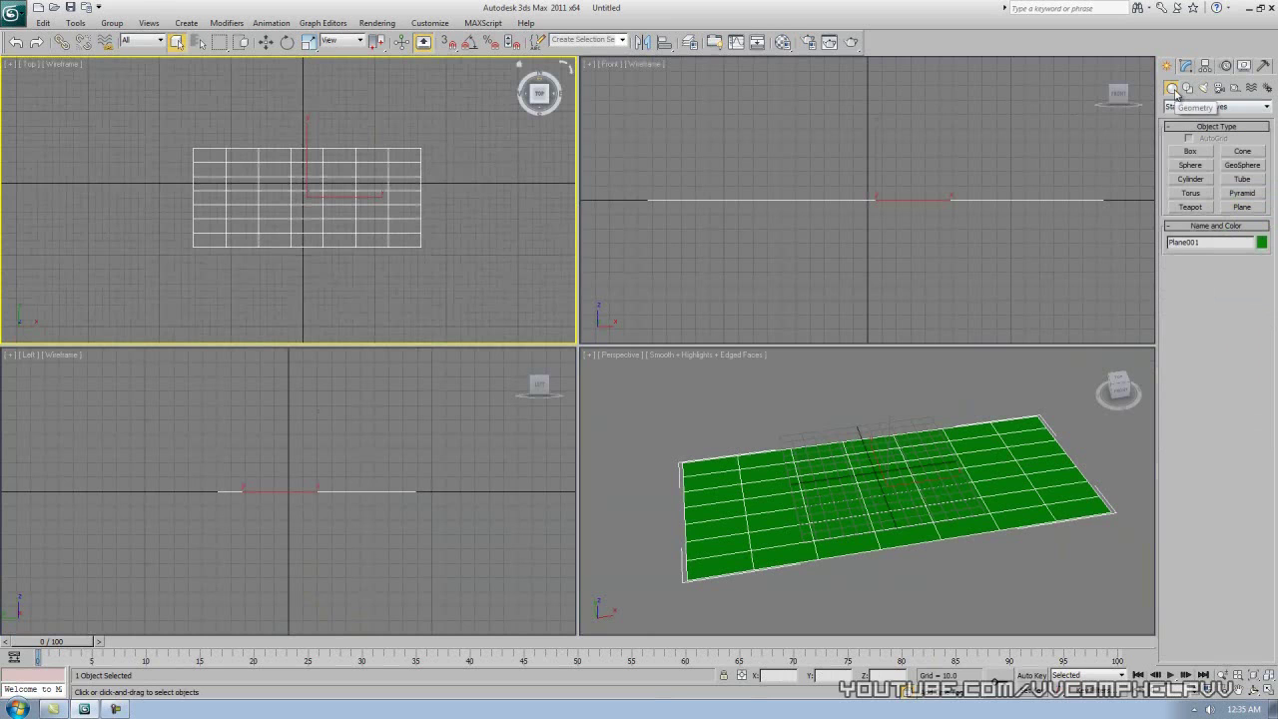
Step: Draw an open four-point line spline above the plane in the Top view, bending down past the plane's upper-right corner
{"action": "left_click", "coordinate": [1187, 88]}
{"action": "left_click", "coordinate": [1190, 161]}
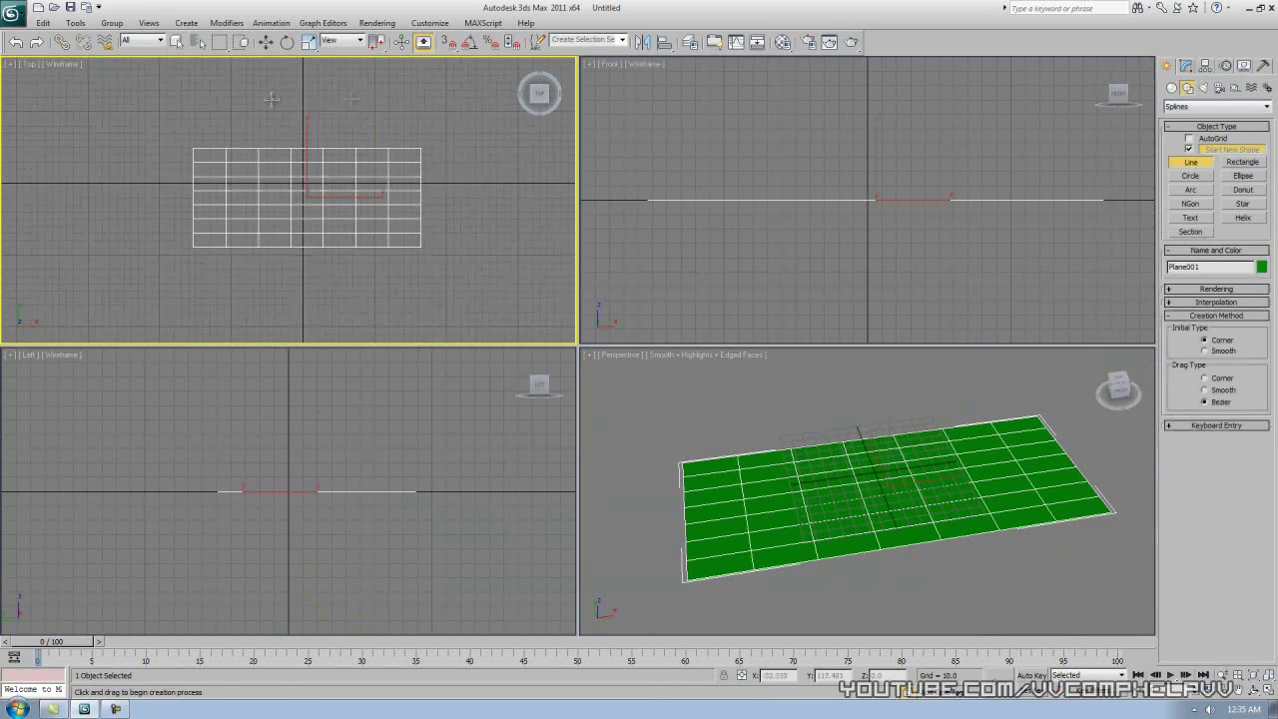
{"action": "left_click", "coordinate": [244, 109]}
{"action": "left_click", "coordinate": [431, 111]}
{"action": "left_click", "coordinate": [494, 103]}
{"action": "left_click", "coordinate": [518, 157]}
{"action": "right_click", "coordinate": [530, 206]}
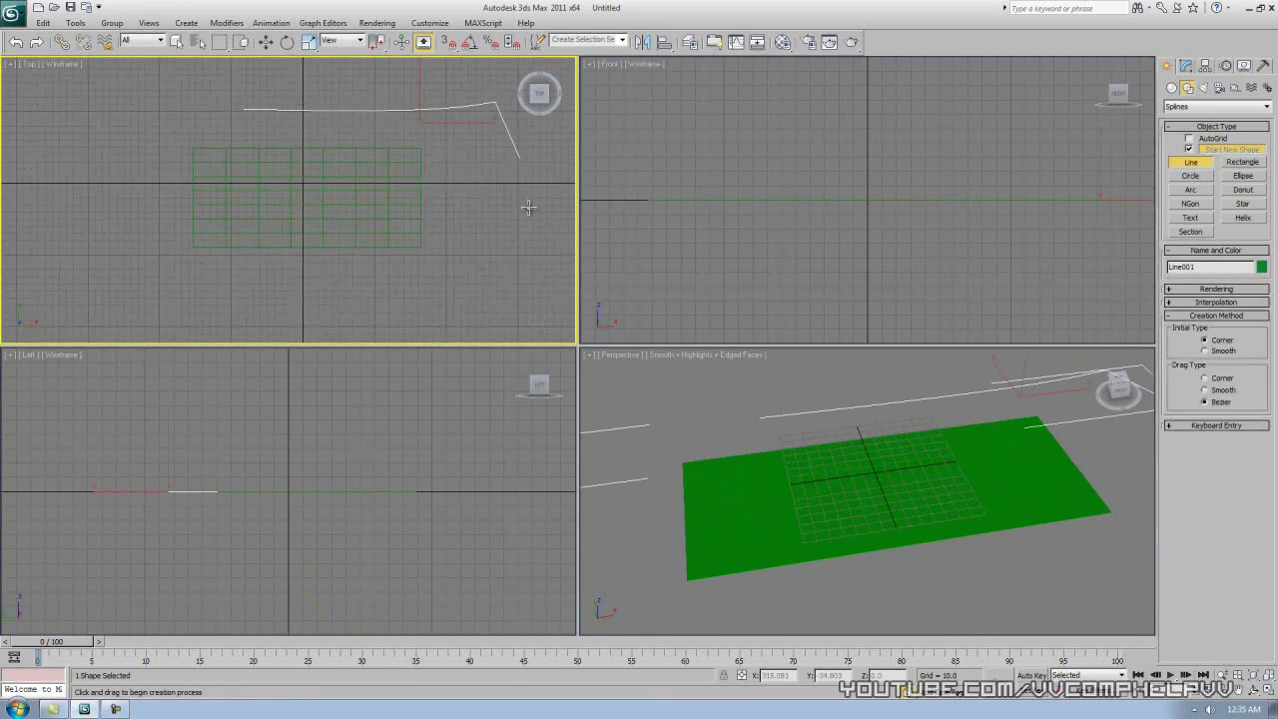
Step: Draw a circle of about 65 radius near the plane's lower-right corner in the Top view and move it slightly along X
{"action": "left_click", "coordinate": [1191, 176]}
{"action": "left_click_drag", "start_coordinate": [440, 274], "coordinate": [470, 238]}
{"action": "right_click", "coordinate": [499, 232]}
{"action": "middle_click_drag", "start_coordinate": [509, 213], "coordinate": [486, 208]}
{"action": "key", "text": "w"}
{"action": "left_click_drag", "start_coordinate": [443, 248], "coordinate": [481, 251]}
{"action": "left_click", "coordinate": [569, 212]}
Step: Region-select the plane, line and circle together in the Top view with the All filter active, and clear the selection
{"action": "left_click_drag", "start_coordinate": [476, 77], "coordinate": [214, 291]}
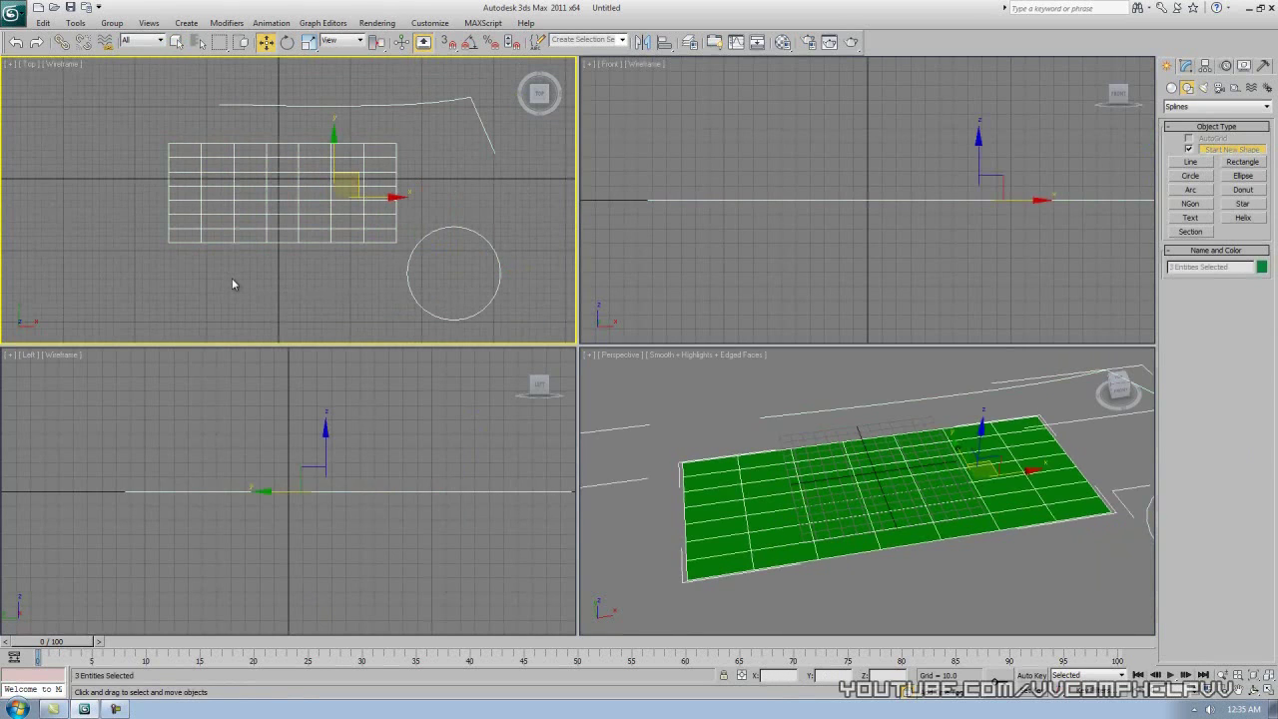
{"action": "left_click", "coordinate": [339, 288]}
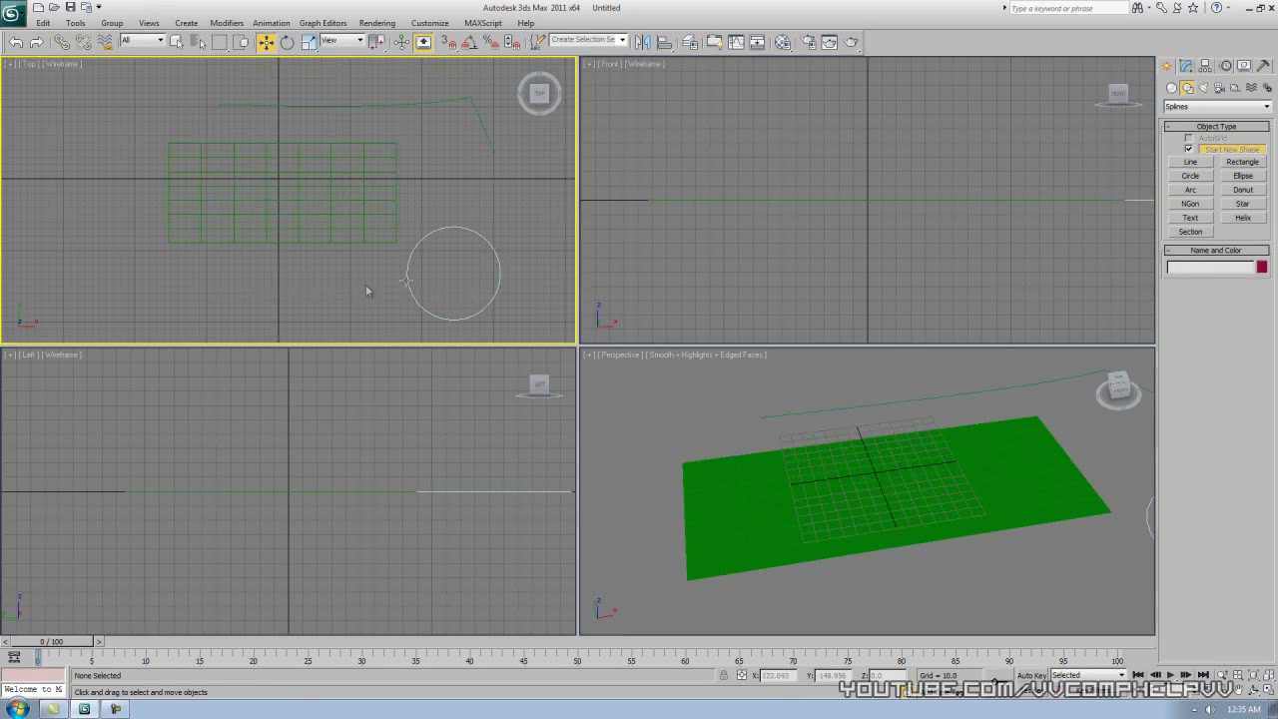
{"action": "left_click_drag", "start_coordinate": [428, 334], "coordinate": [462, 349]}
{"action": "left_click", "coordinate": [202, 117]}
{"action": "left_click", "coordinate": [538, 290]}
{"action": "left_click_drag", "start_coordinate": [540, 310], "coordinate": [231, 98]}
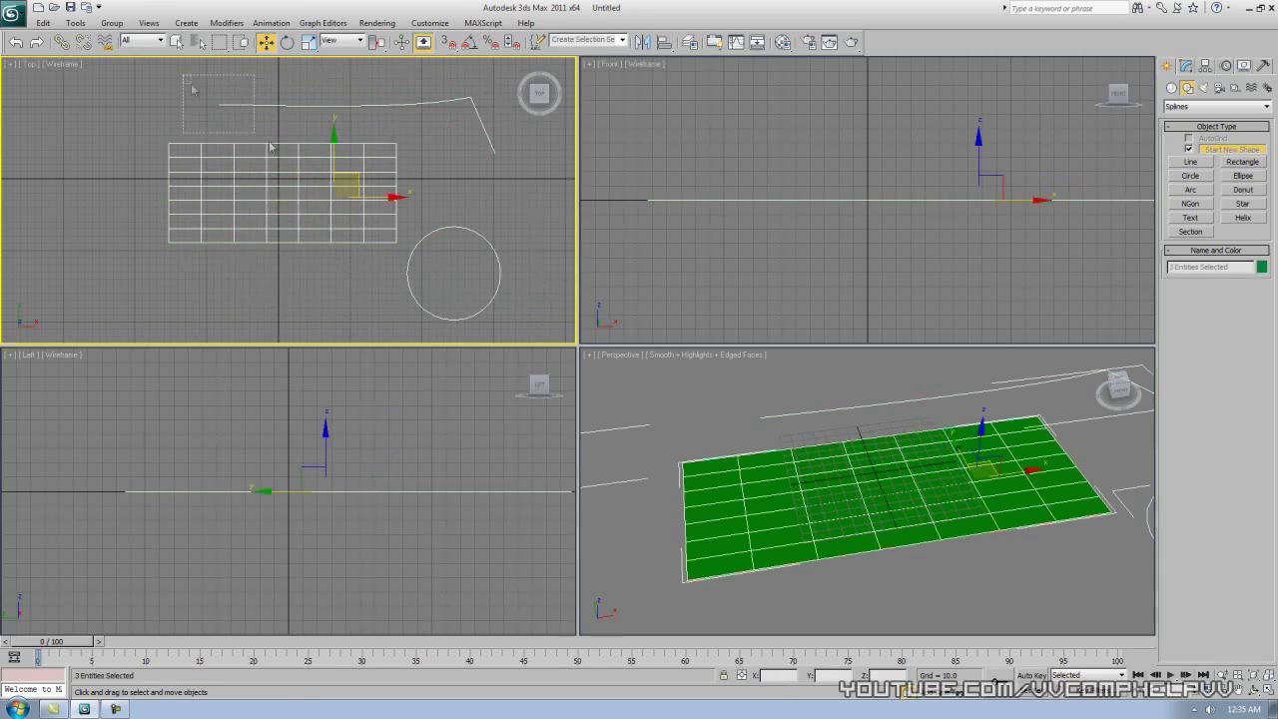
{"action": "left_click", "coordinate": [539, 291]}
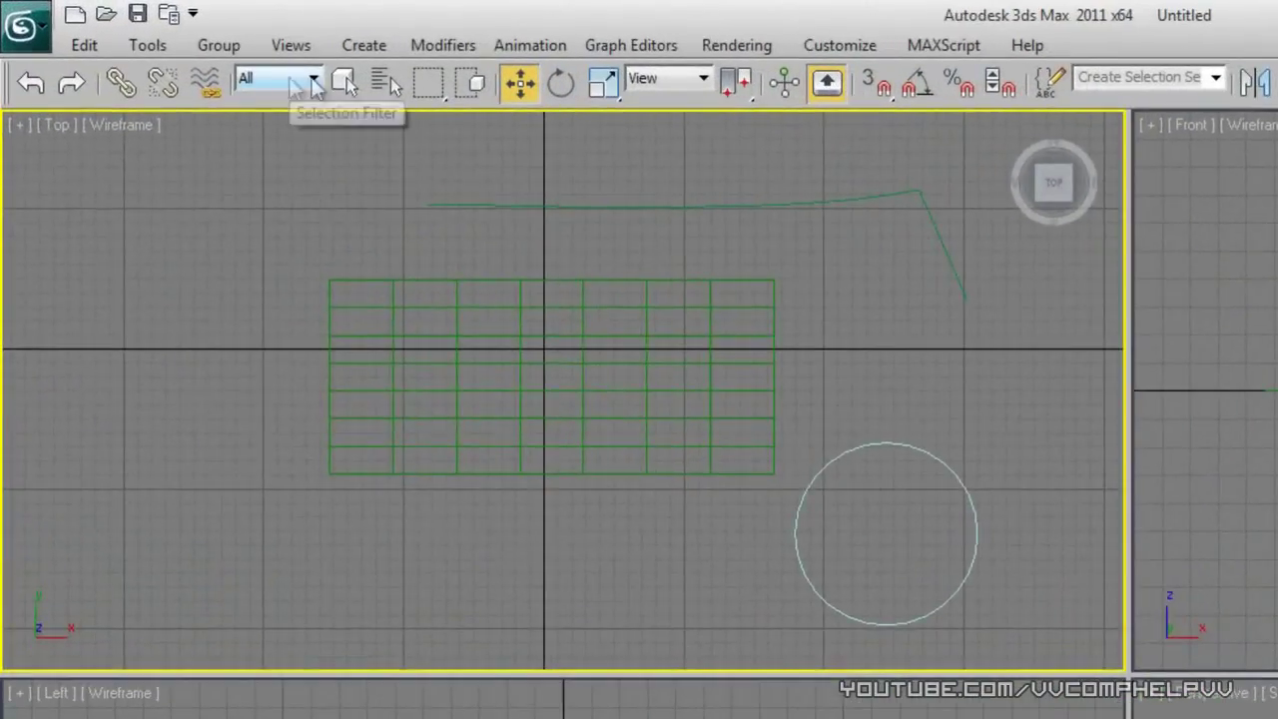
Step: Set the selection filter to Geometry and region-select across all three objects in the Top view
{"action": "left_click", "coordinate": [312, 78]}
{"action": "left_click", "coordinate": [308, 121]}
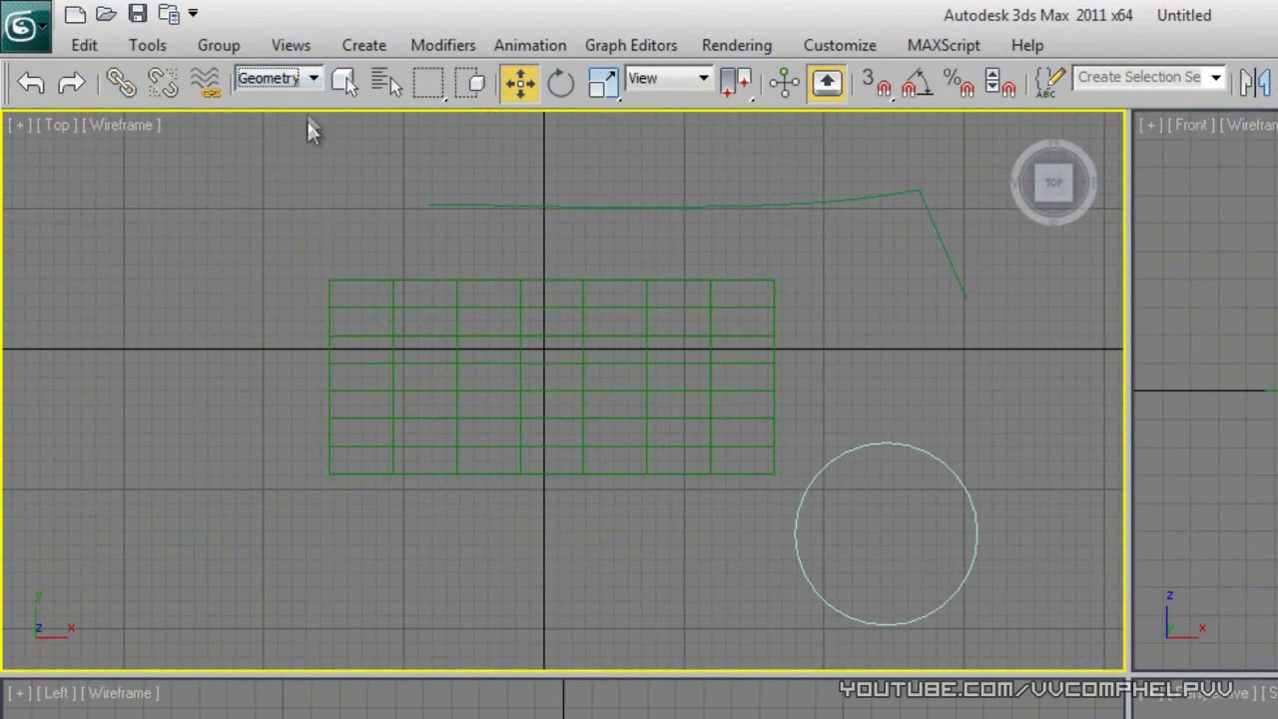
{"action": "left_click_drag", "start_coordinate": [190, 176], "coordinate": [942, 656]}
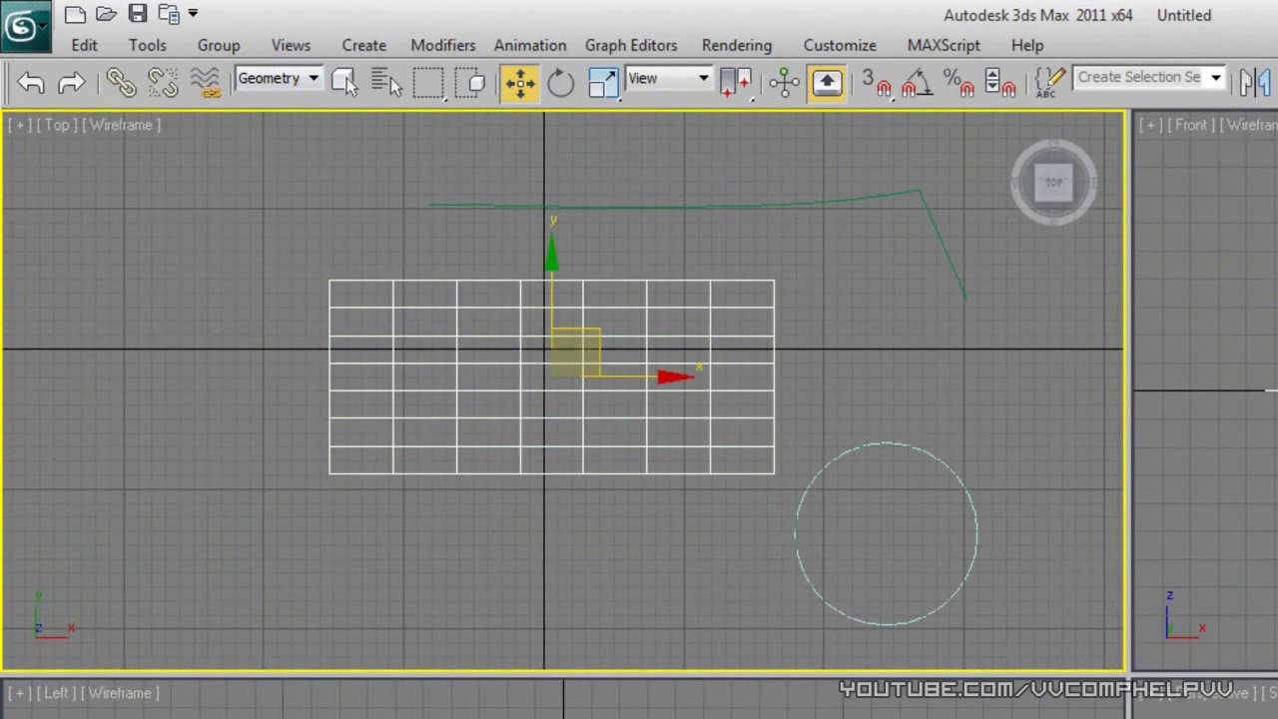
{"action": "left_click_drag", "start_coordinate": [628, 373], "coordinate": [650, 394]}
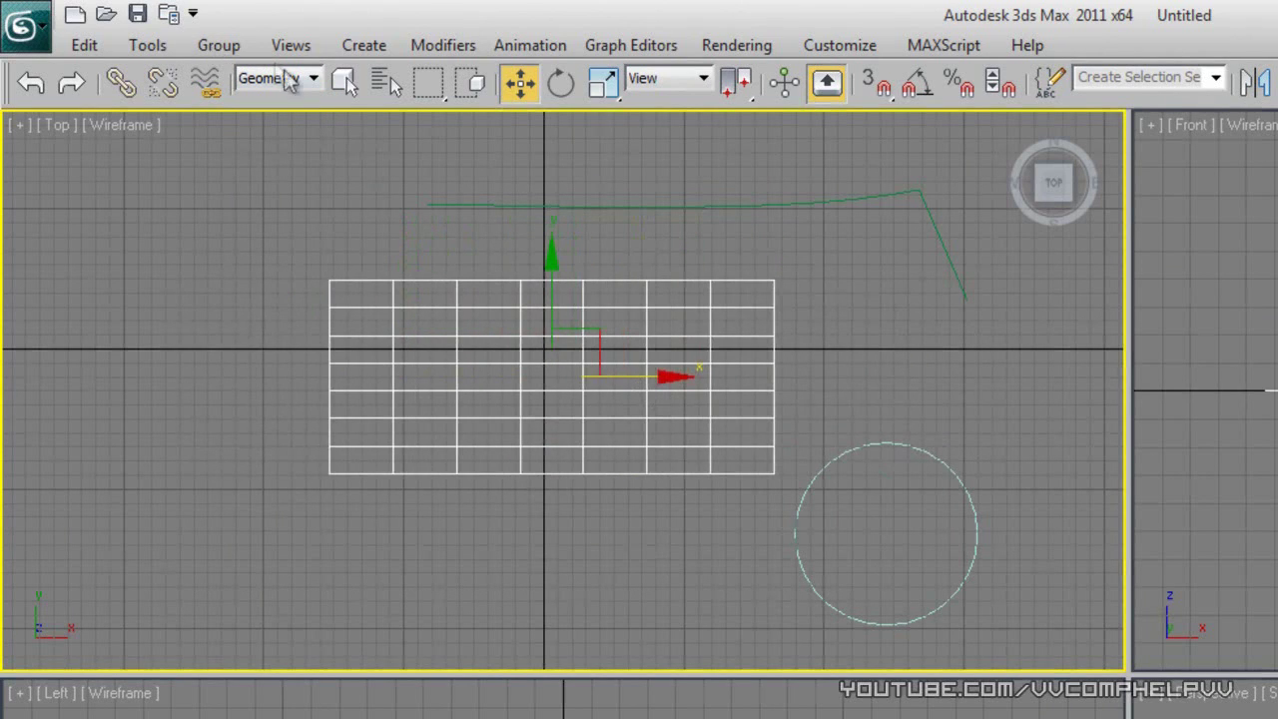
Step: Set the selection filter to Shapes, region-select across the objects several times, and try selecting the plane
{"action": "left_click", "coordinate": [300, 78]}
{"action": "left_click", "coordinate": [295, 142]}
{"action": "left_click_drag", "start_coordinate": [265, 150], "coordinate": [984, 649]}
{"action": "left_click_drag", "start_coordinate": [821, 388], "coordinate": [823, 390]}
{"action": "left_click_drag", "start_coordinate": [571, 161], "coordinate": [959, 609]}
{"action": "left_click_drag", "start_coordinate": [796, 390], "coordinate": [739, 388]}
{"action": "left_click_drag", "start_coordinate": [255, 222], "coordinate": [825, 487]}
{"action": "left_click", "coordinate": [381, 345]}
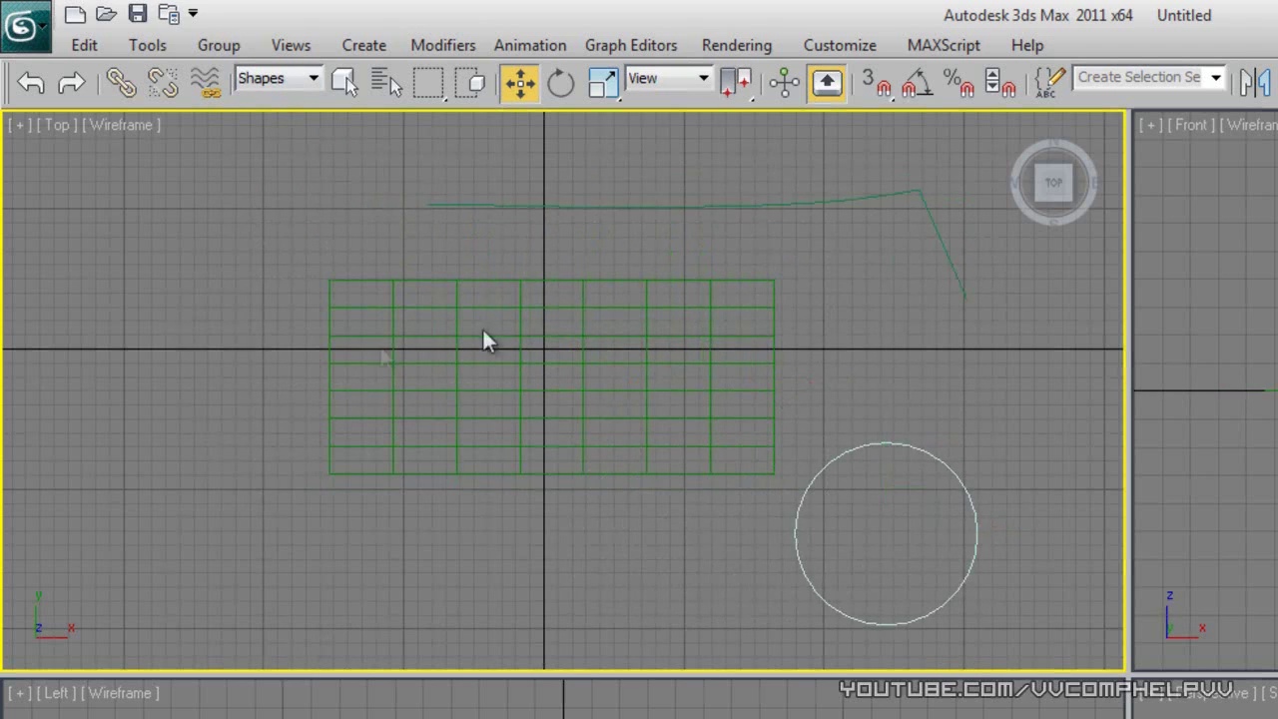
Step: Set the selection filter back to All, try moving the plane along X, and undo that move
{"action": "left_click", "coordinate": [305, 87]}
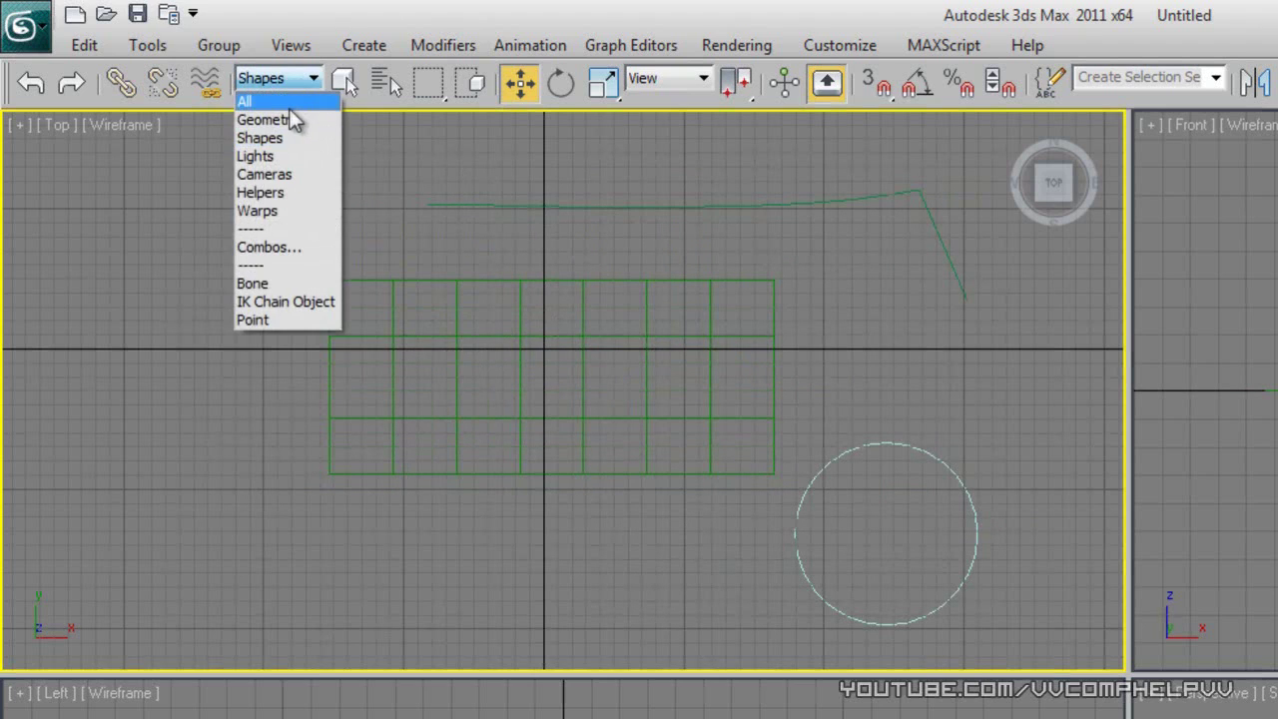
{"action": "left_click", "coordinate": [284, 104]}
{"action": "left_click", "coordinate": [299, 78]}
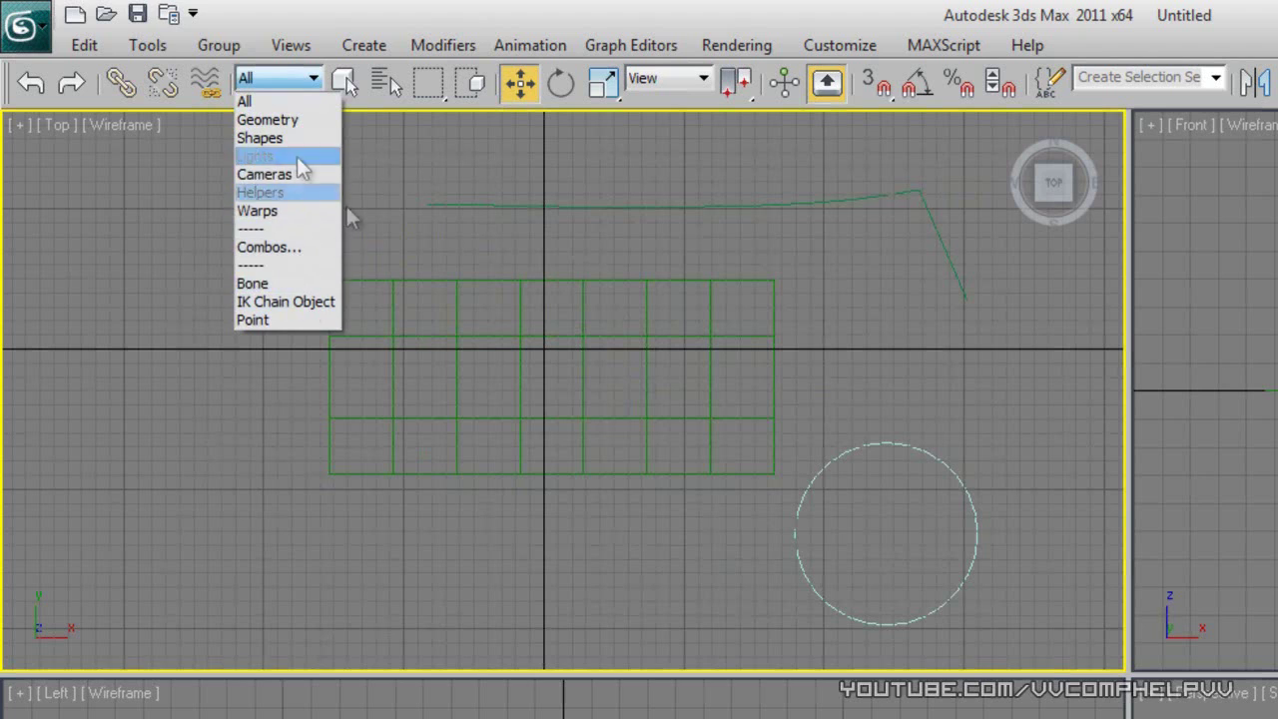
{"action": "left_click", "coordinate": [480, 536]}
{"action": "mouse_move", "coordinate": [387, 417]}
{"action": "left_mouse_down"}
{"action": "mouse_move", "coordinate": [639, 556]}
{"action": "mouse_move", "coordinate": [389, 410]}
{"action": "left_mouse_up"}
{"action": "left_click_drag", "start_coordinate": [621, 380], "coordinate": [550, 386]}
{"action": "key", "text": "ctrl+z"}
{"action": "left_click", "coordinate": [809, 370]}
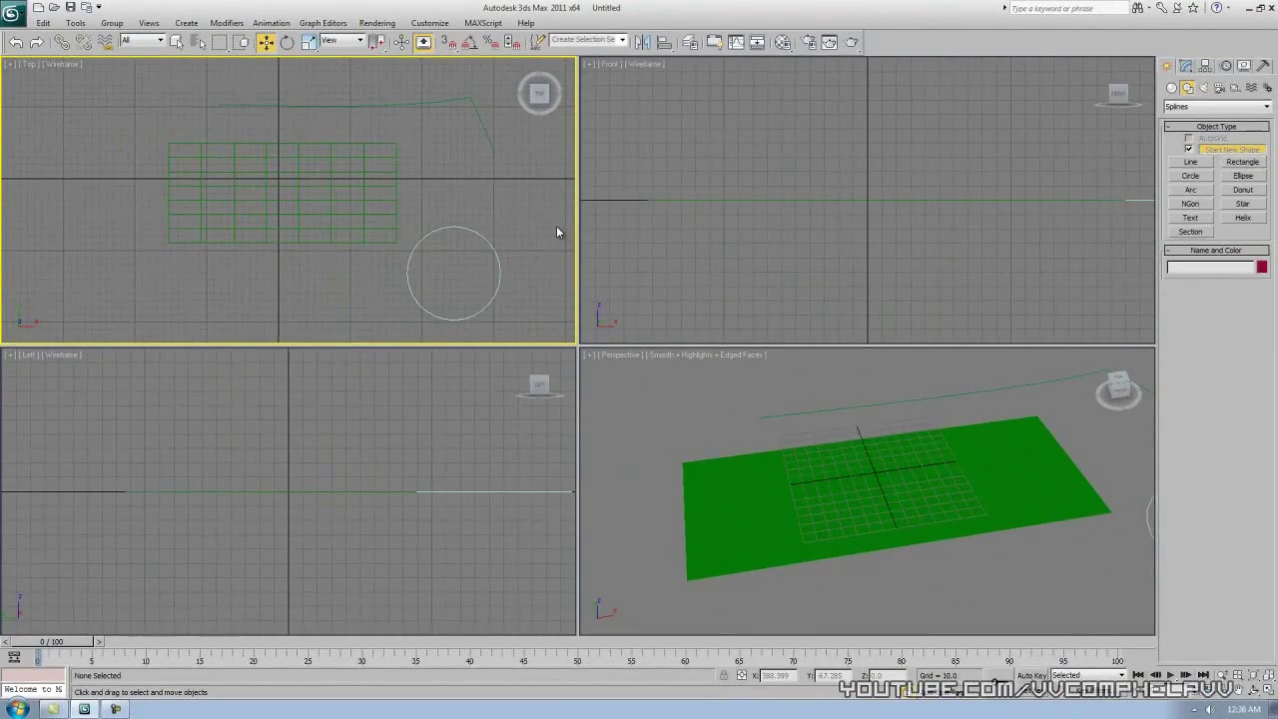
Step: Look through the Select From Scene list, highlighting object entries, and close it without applying a selection
{"action": "key", "text": "h"}
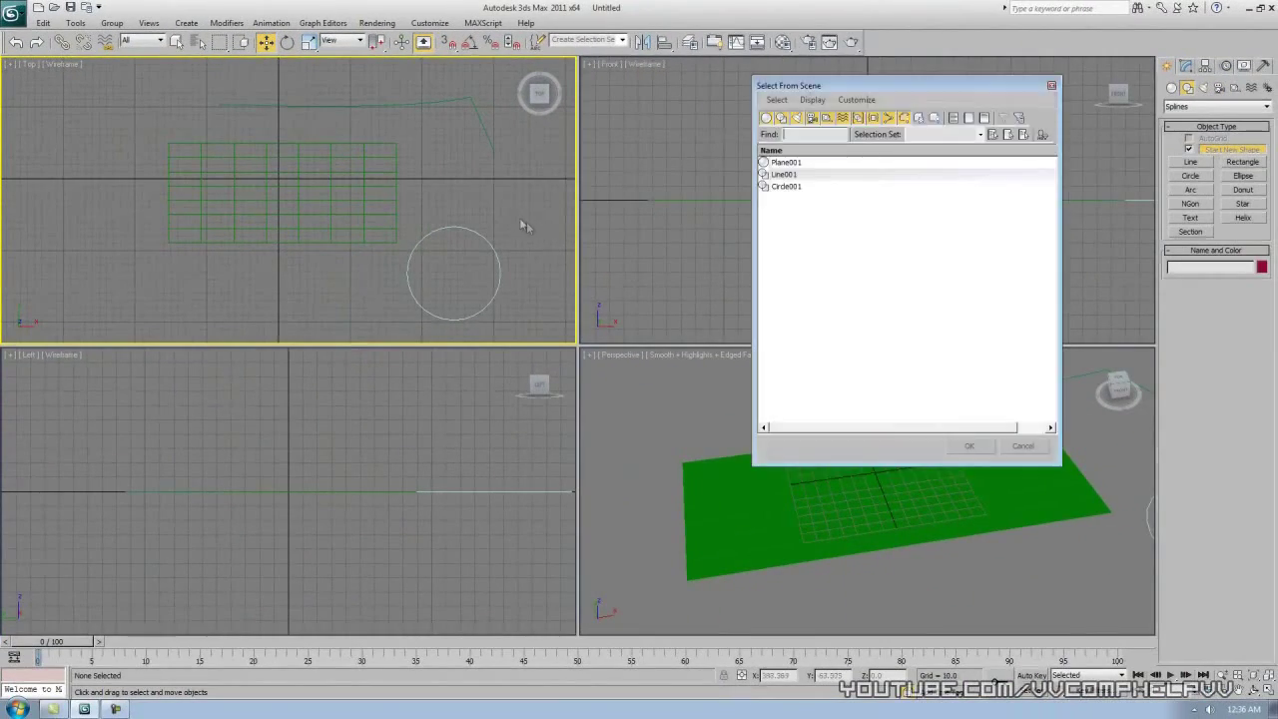
{"action": "left_click", "coordinate": [797, 186]}
{"action": "left_click", "coordinate": [786, 162]}
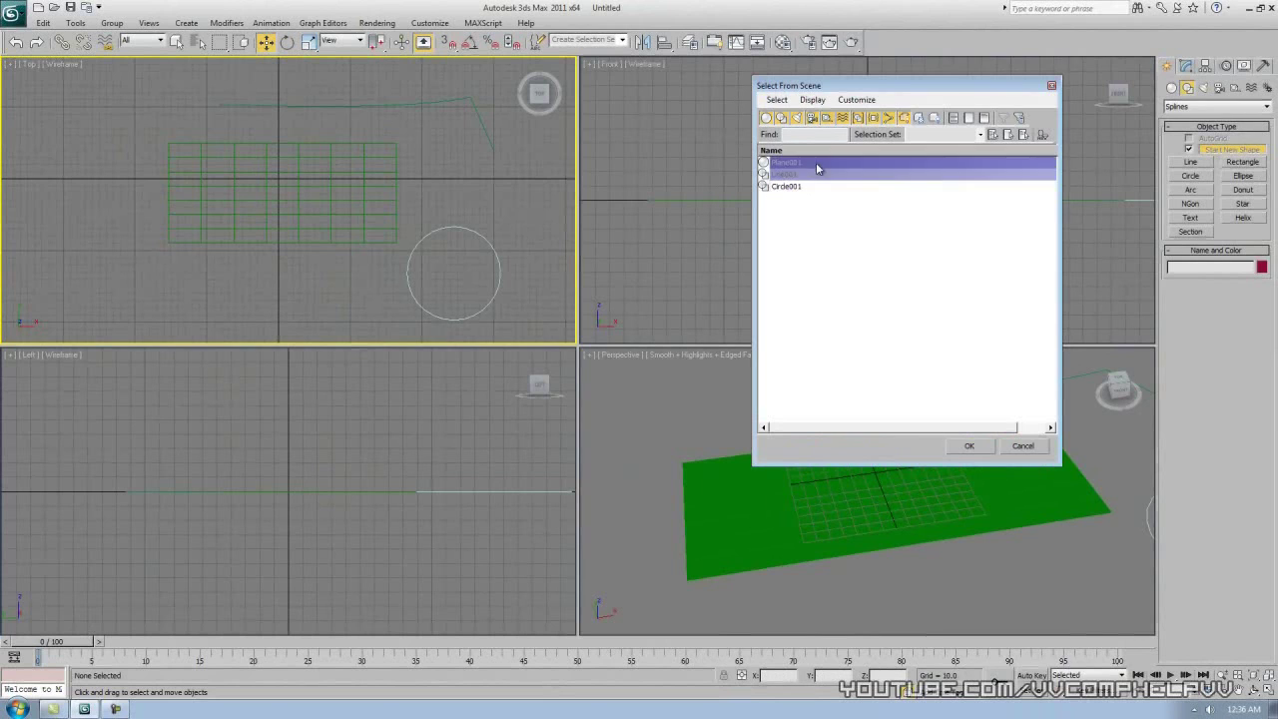
{"action": "left_click", "coordinate": [1051, 86]}
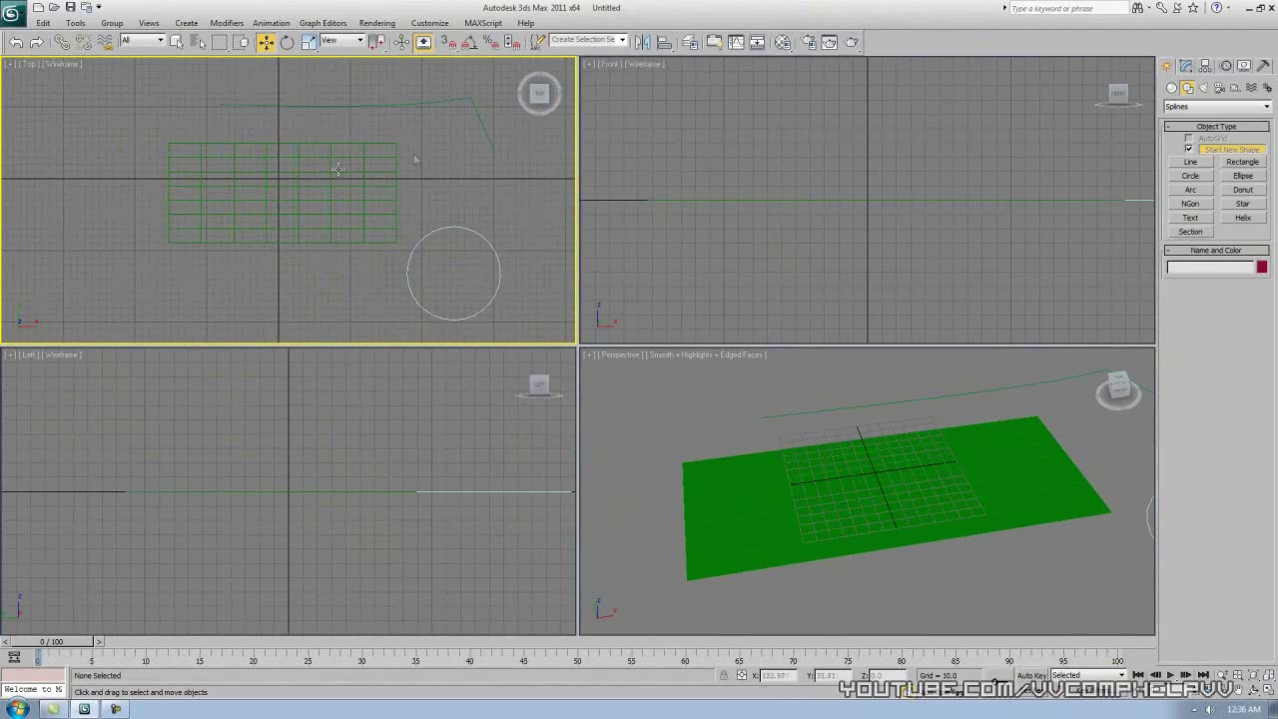
Step: Select the plane and set its length segments to 20 and width segments to 18
{"action": "left_click", "coordinate": [688, 482]}
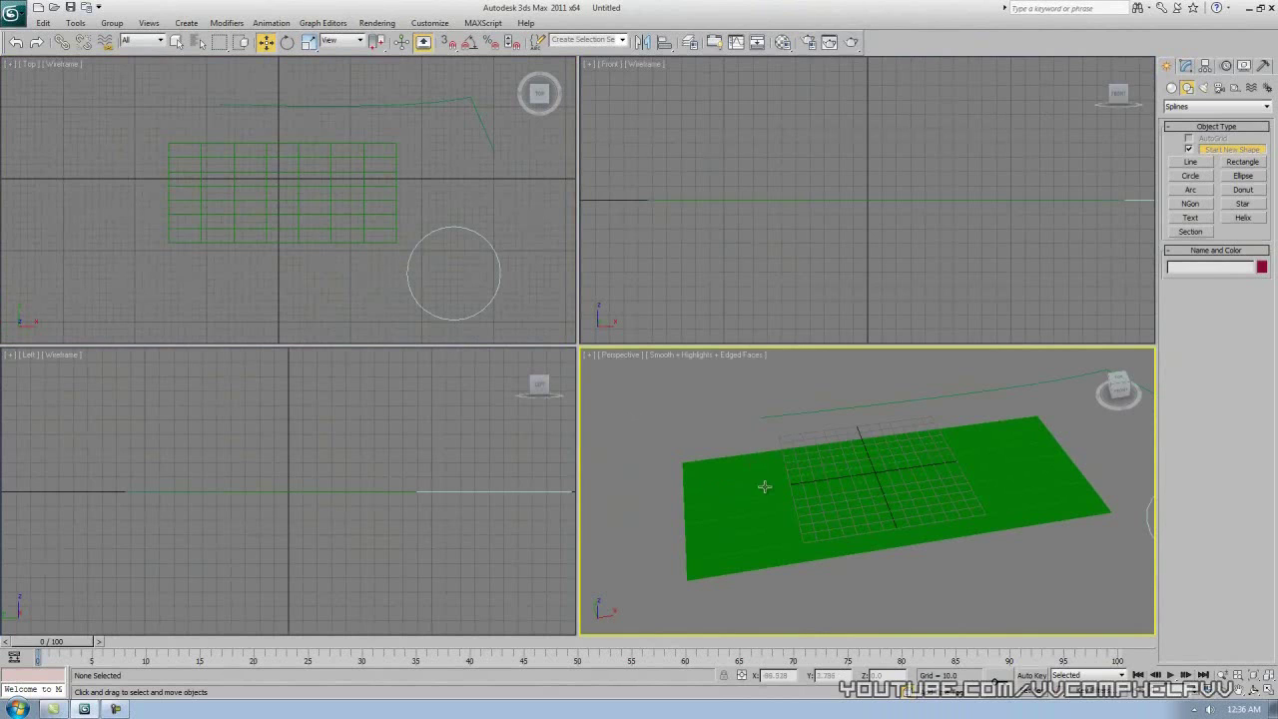
{"action": "left_click", "coordinate": [1186, 67]}
{"action": "left_click_drag", "start_coordinate": [1257, 291], "coordinate": [1257, 200]}
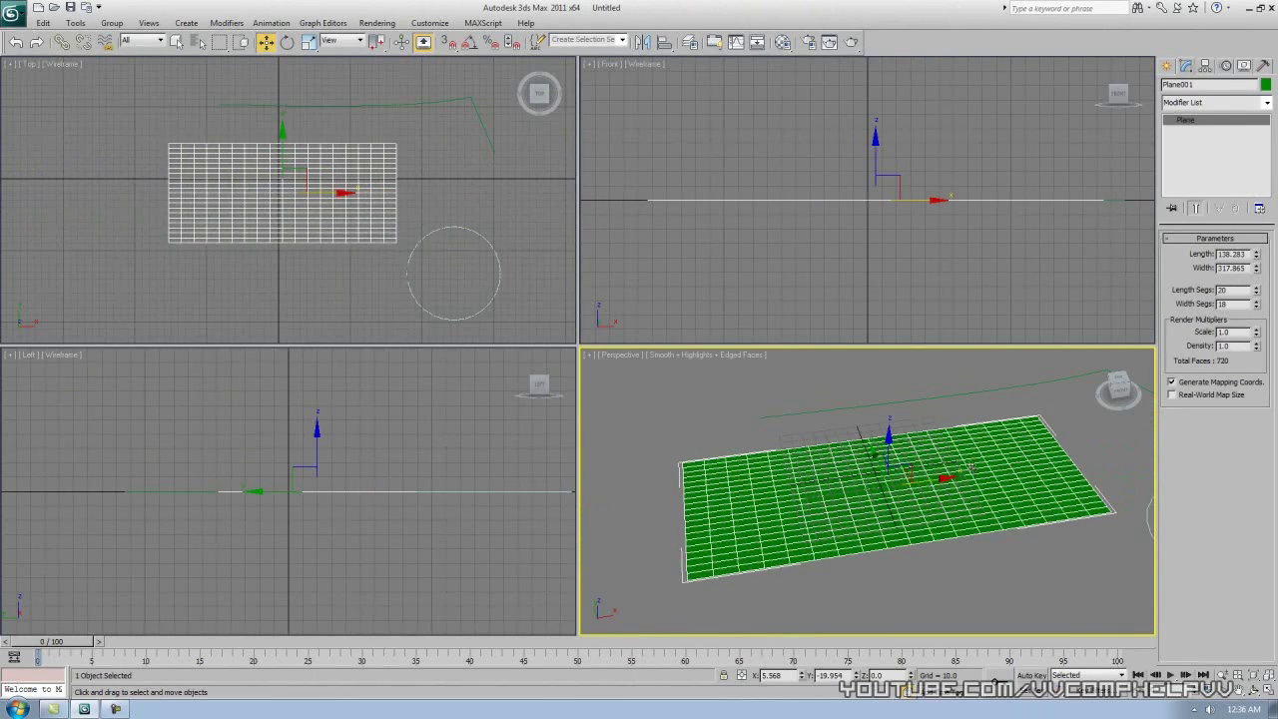
Step: Delete the circle and the line spline from the scene
{"action": "left_click", "coordinate": [466, 304]}
{"action": "left_click", "coordinate": [480, 261]}
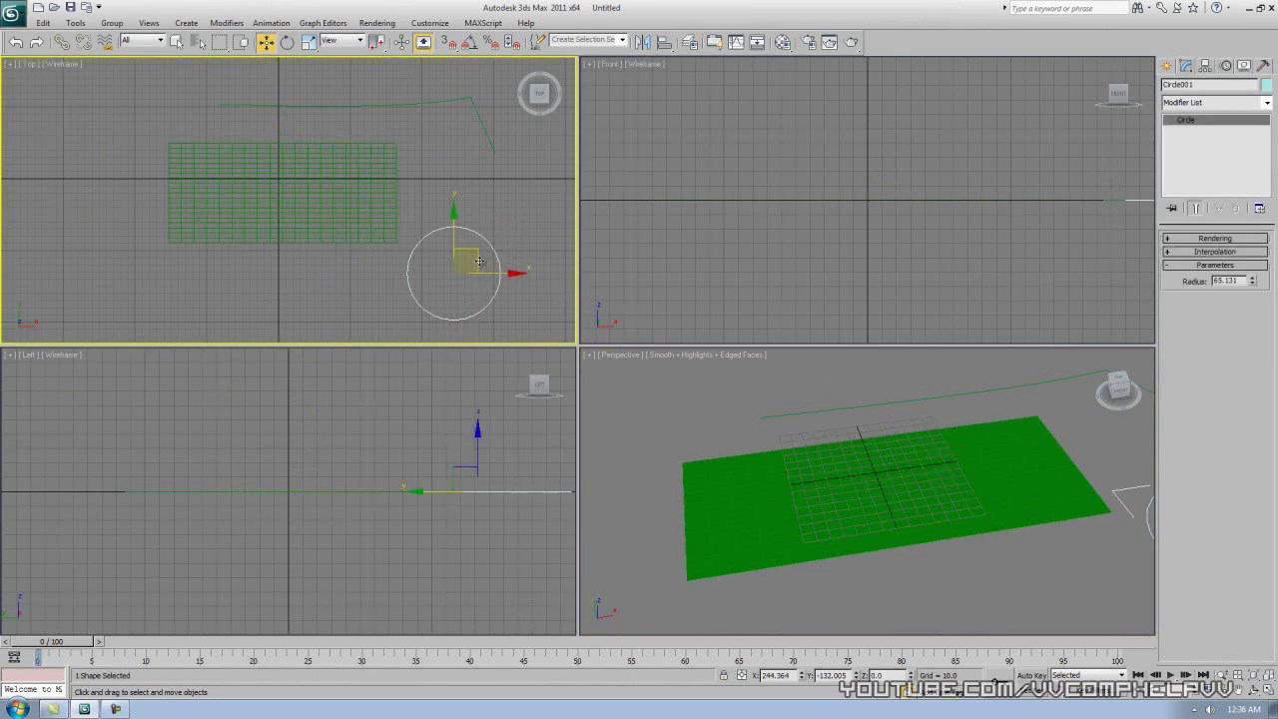
{"action": "key", "text": "Delete"}
{"action": "left_click", "coordinate": [456, 98]}
{"action": "key", "text": "Delete"}
Step: Reset the scene to the empty default state, discarding the plane
{"action": "right_click", "coordinate": [797, 471]}
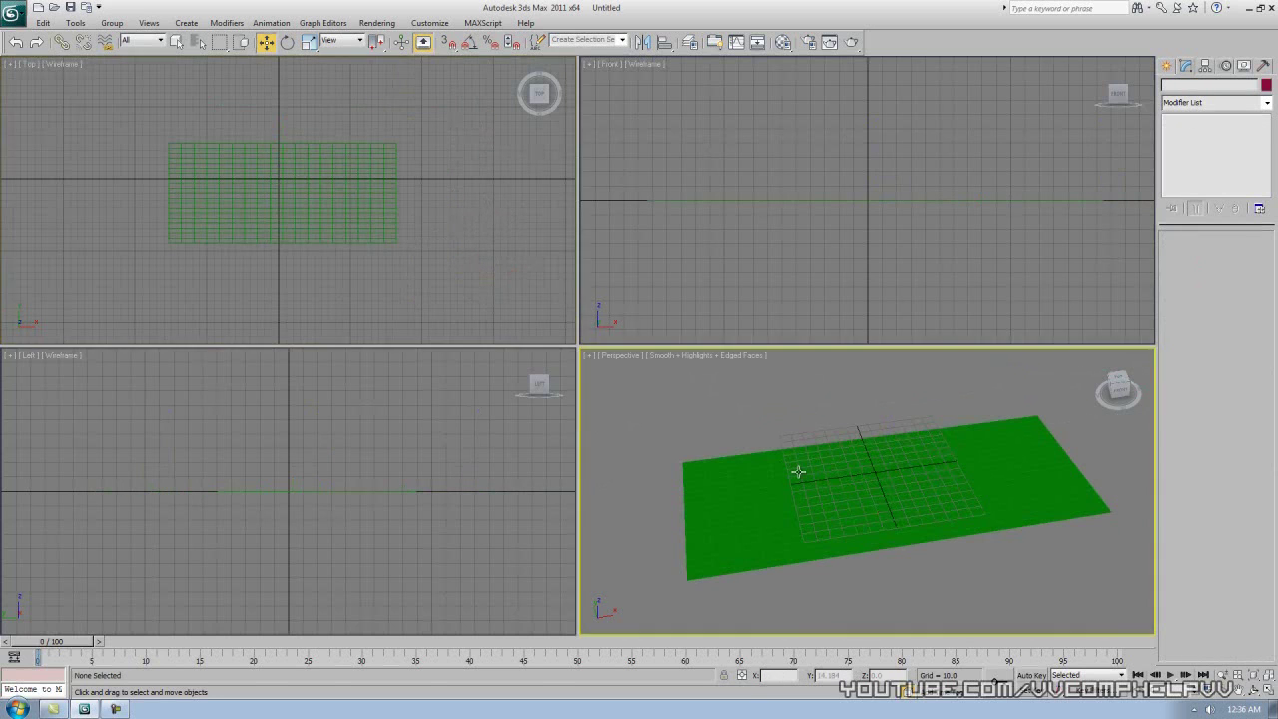
{"action": "key", "text": "alt+w"}
{"action": "mouse_move", "coordinate": [802, 479]}
{"action": "middle_mouse_down", "text": "alt"}
{"action": "mouse_move", "coordinate": [773, 474]}
{"action": "mouse_move", "coordinate": [775, 444]}
{"action": "mouse_move", "coordinate": [784, 471]}
{"action": "middle_mouse_up", "text": "alt"}
{"action": "left_click", "coordinate": [14, 16]}
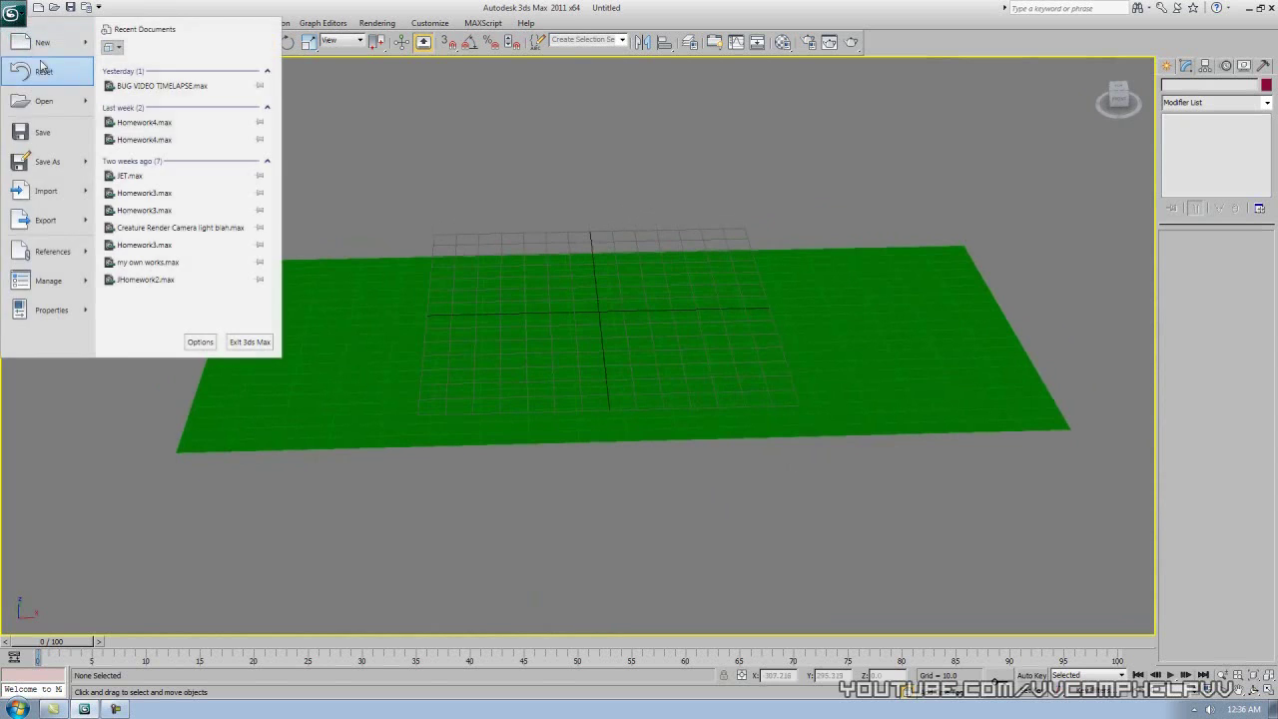
{"action": "left_click", "coordinate": [50, 85]}
{"action": "left_click", "coordinate": [600, 377]}
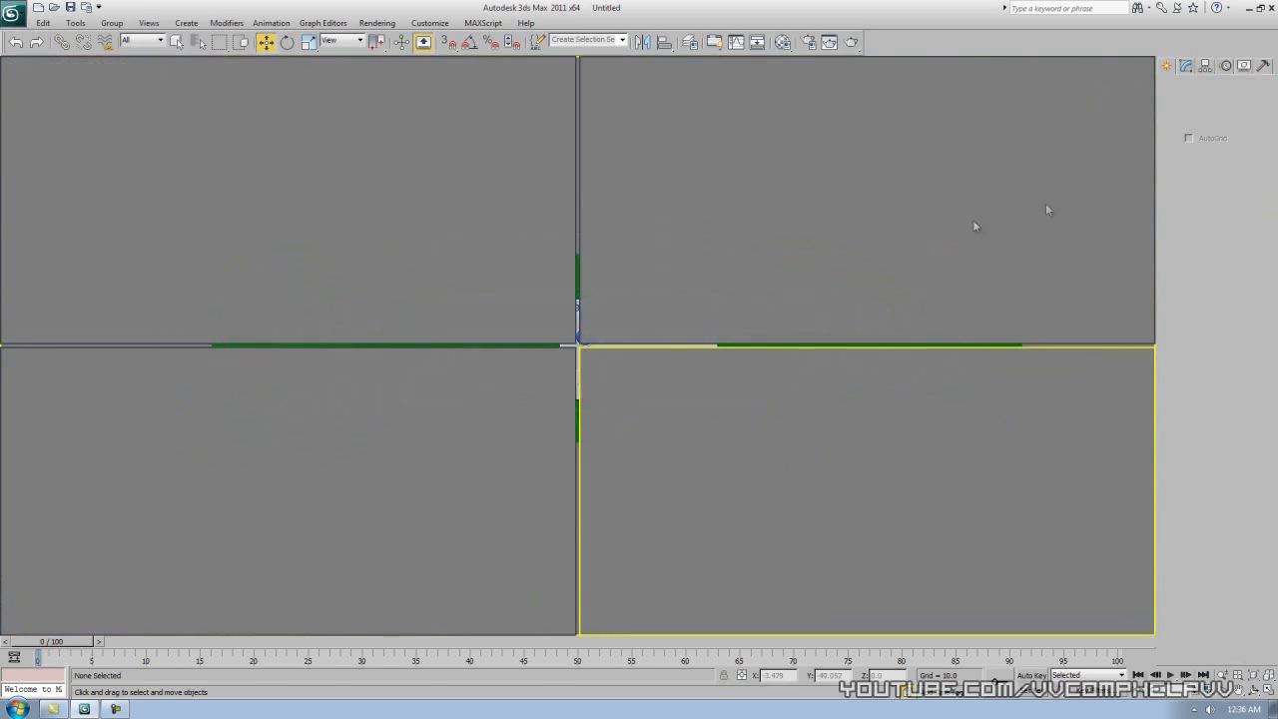
Step: Create a sphere of about 65 radius at the grid centre, show edged faces in a maximized Perspective view, and hide the selection brackets
{"action": "left_click", "coordinate": [1191, 165]}
{"action": "left_click_drag", "start_coordinate": [866, 489], "coordinate": [906, 417]}
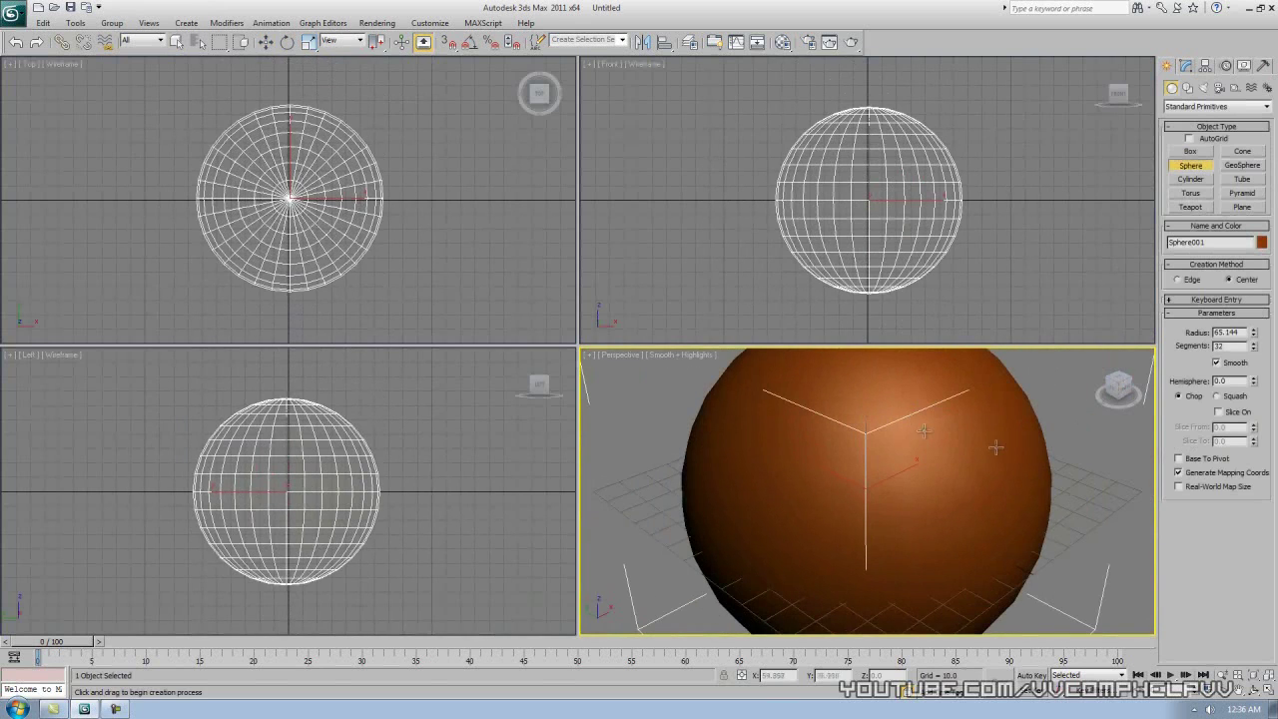
{"action": "key", "text": "alt+w"}
{"action": "key", "text": "z"}
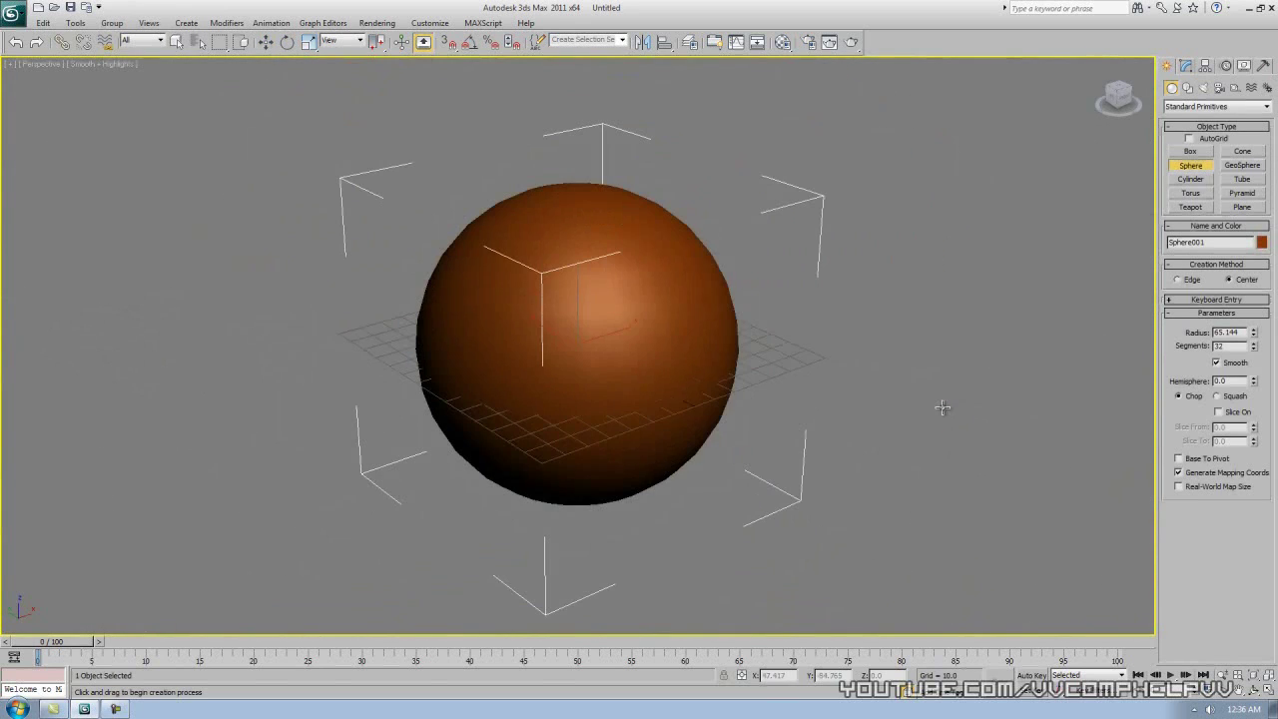
{"action": "key", "text": "F4"}
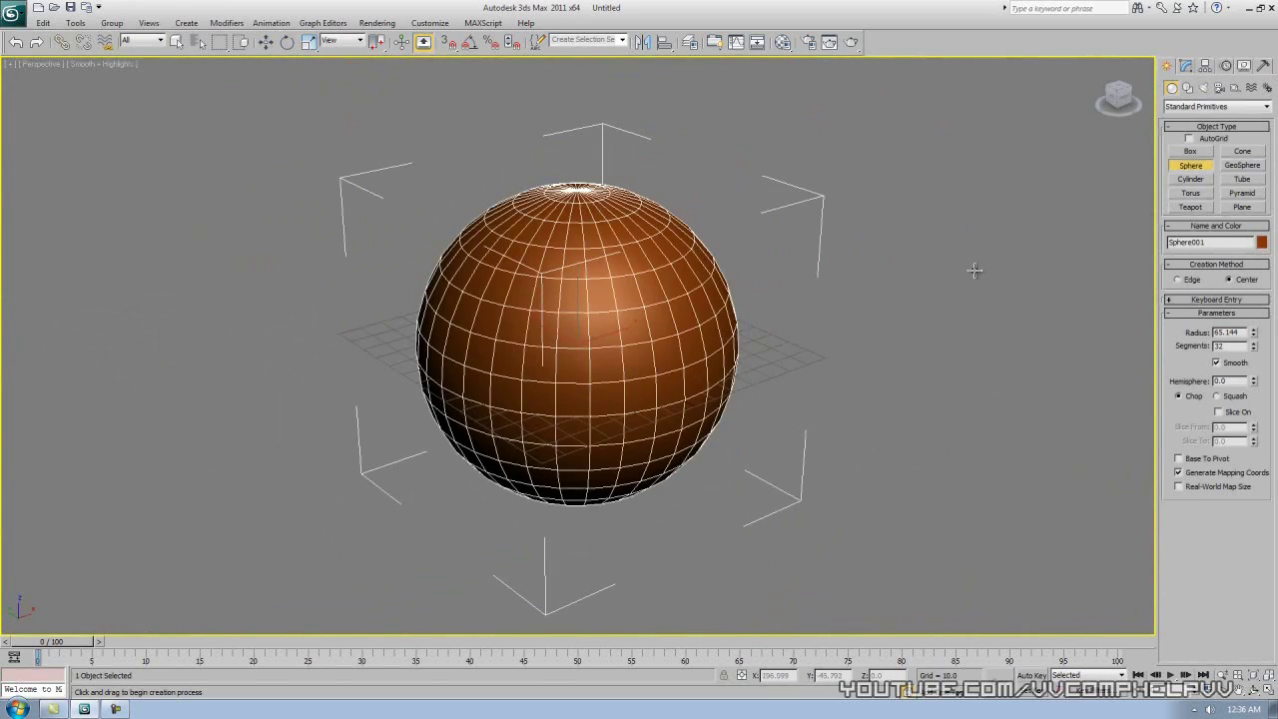
{"action": "key", "text": "j"}
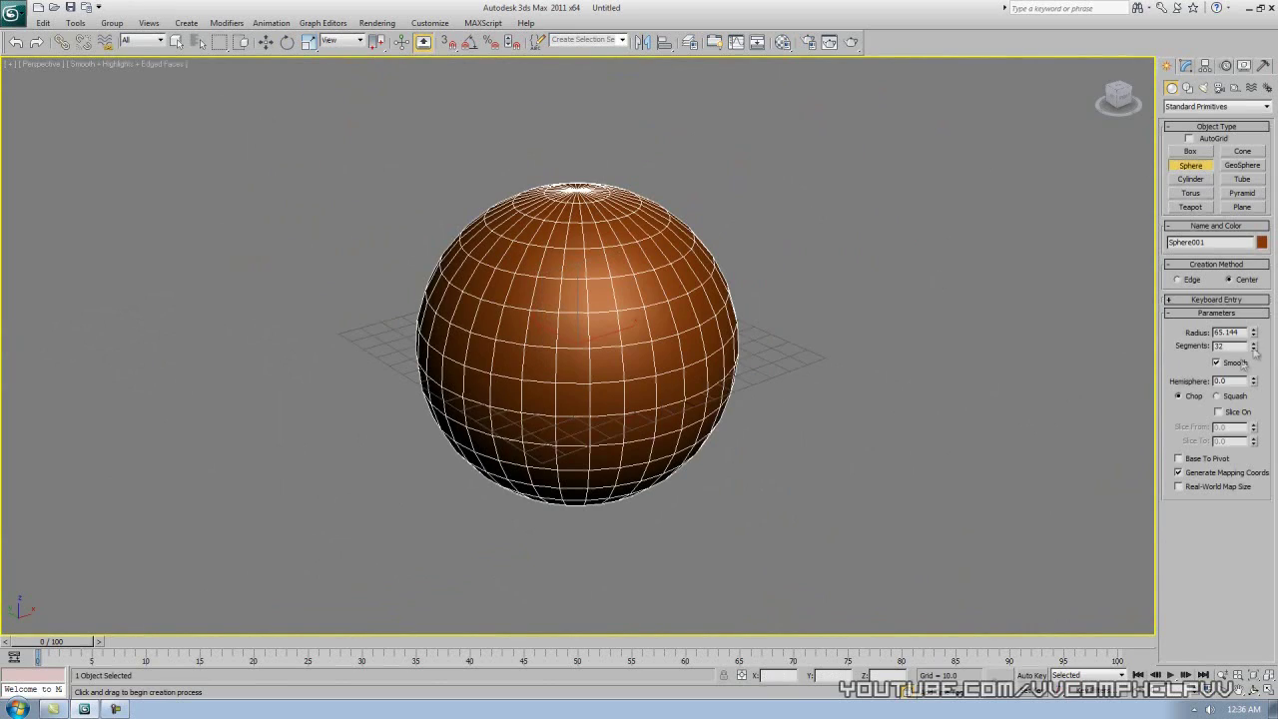
Step: Vary the sphere's segments down and up, leave it with a denser mesh than the default, and finish sphere creation
{"action": "left_click_drag", "start_coordinate": [1255, 347], "coordinate": [1226, 418]}
{"action": "left_click_drag", "start_coordinate": [1222, 395], "coordinate": [1226, 131]}
{"action": "middle_click_drag", "start_coordinate": [813, 326], "coordinate": [822, 317]}
{"action": "mouse_move", "coordinate": [821, 316]}
{"action": "middle_mouse_down", "text": "alt"}
{"action": "mouse_move", "coordinate": [851, 259]}
{"action": "mouse_move", "coordinate": [824, 329]}
{"action": "mouse_move", "coordinate": [823, 306]}
{"action": "middle_mouse_up", "text": "alt"}
{"action": "right_click", "coordinate": [821, 306]}
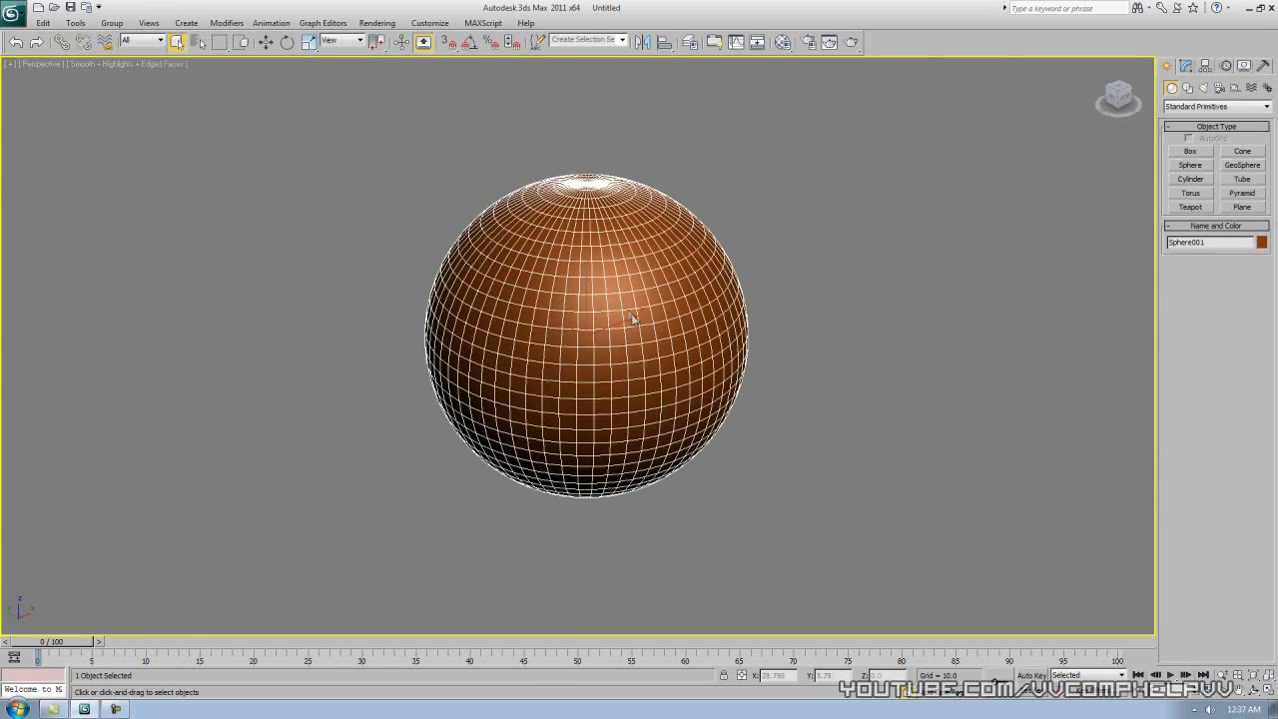
Step: Convert the sphere to an Editable Mesh and enter its Vertex sub-object level
{"action": "right_click", "coordinate": [629, 316]}
{"action": "mouse_move", "coordinate": [681, 437]}
{"action": "left_click", "coordinate": [749, 437]}
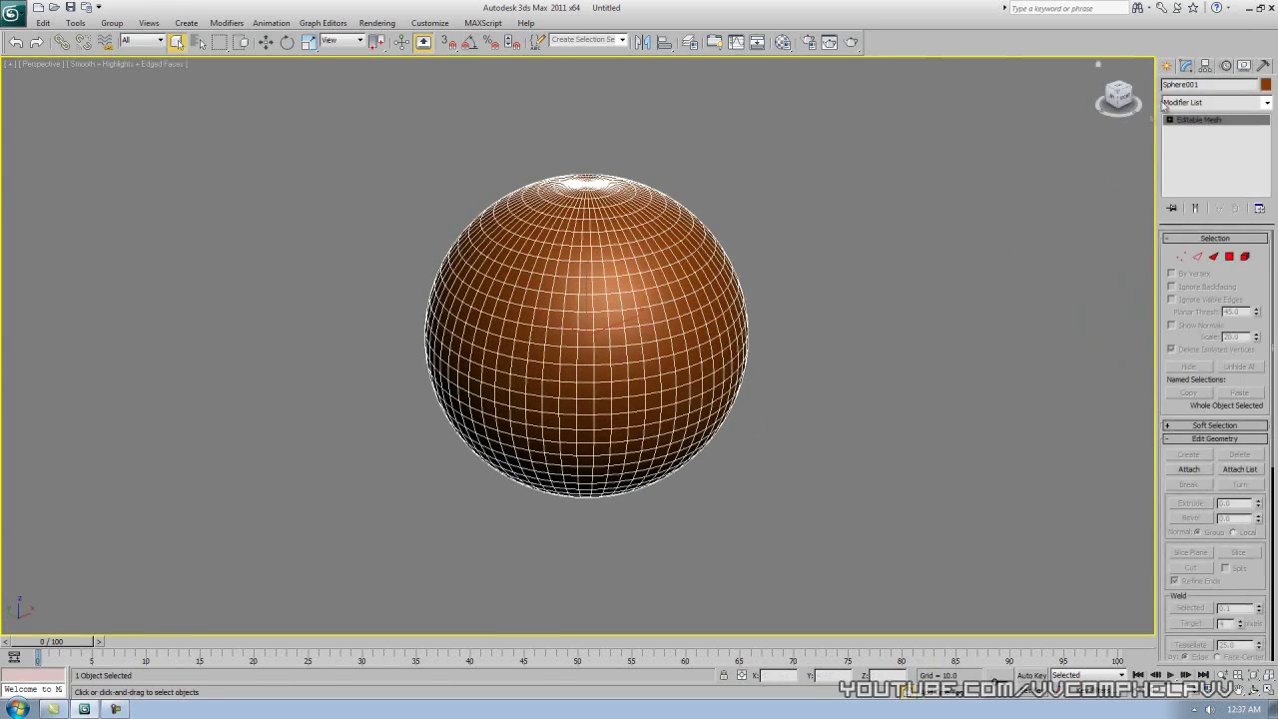
{"action": "left_click", "coordinate": [1194, 131]}
{"action": "middle_click_drag", "start_coordinate": [930, 275], "coordinate": [934, 258]}
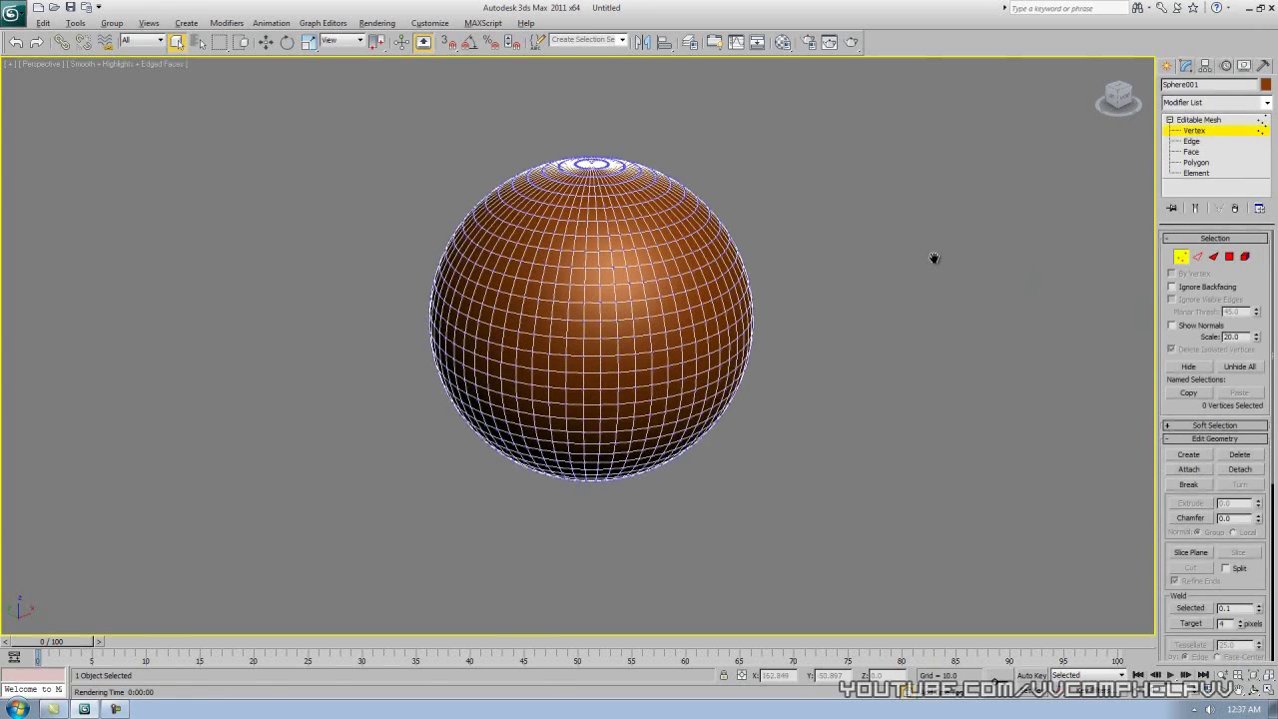
Step: Try pulling a single vertex outward from the sphere's upper side with the Move tool, and clear the selection
{"action": "key", "text": "w"}
{"action": "left_click_drag", "start_coordinate": [721, 238], "coordinate": [775, 244]}
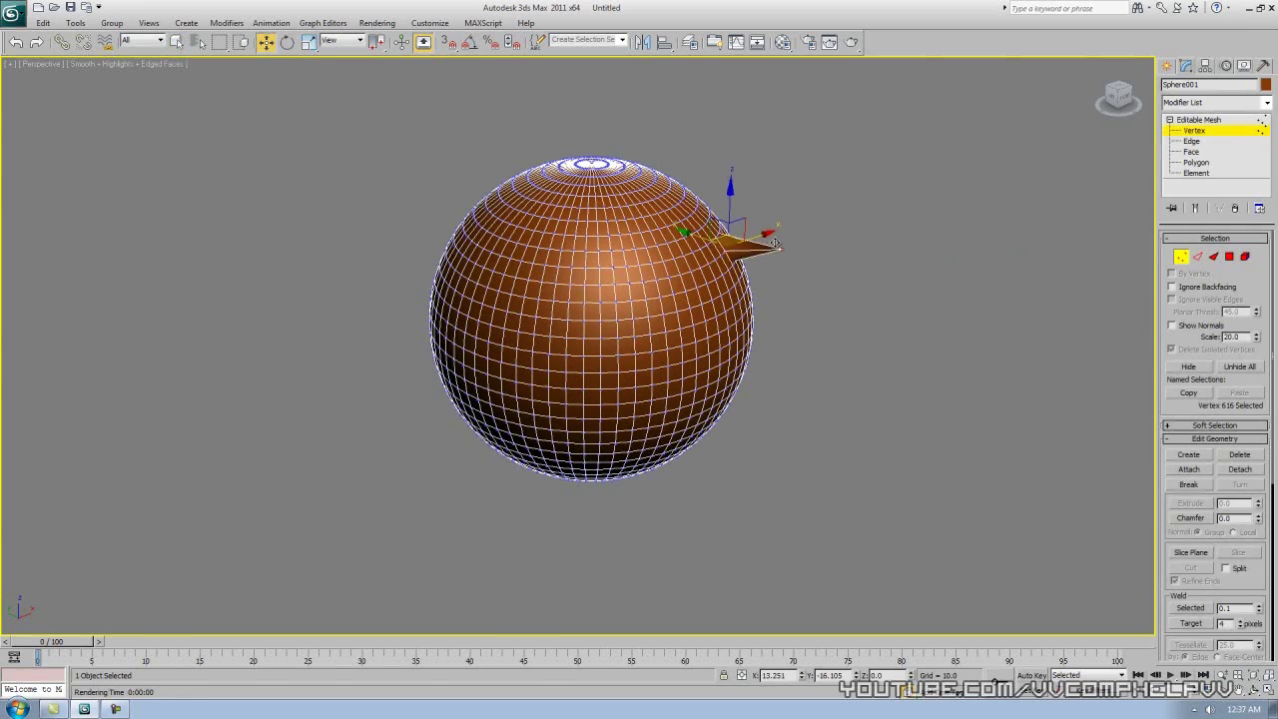
{"action": "middle_click_drag", "start_coordinate": [816, 259], "coordinate": [782, 243], "text": "alt"}
{"action": "left_click_drag", "start_coordinate": [706, 287], "coordinate": [706, 288]}
{"action": "left_click_drag", "start_coordinate": [765, 247], "coordinate": [852, 250]}
{"action": "middle_click_drag", "start_coordinate": [871, 275], "coordinate": [870, 331], "text": "alt"}
{"action": "left_click", "coordinate": [869, 332]}
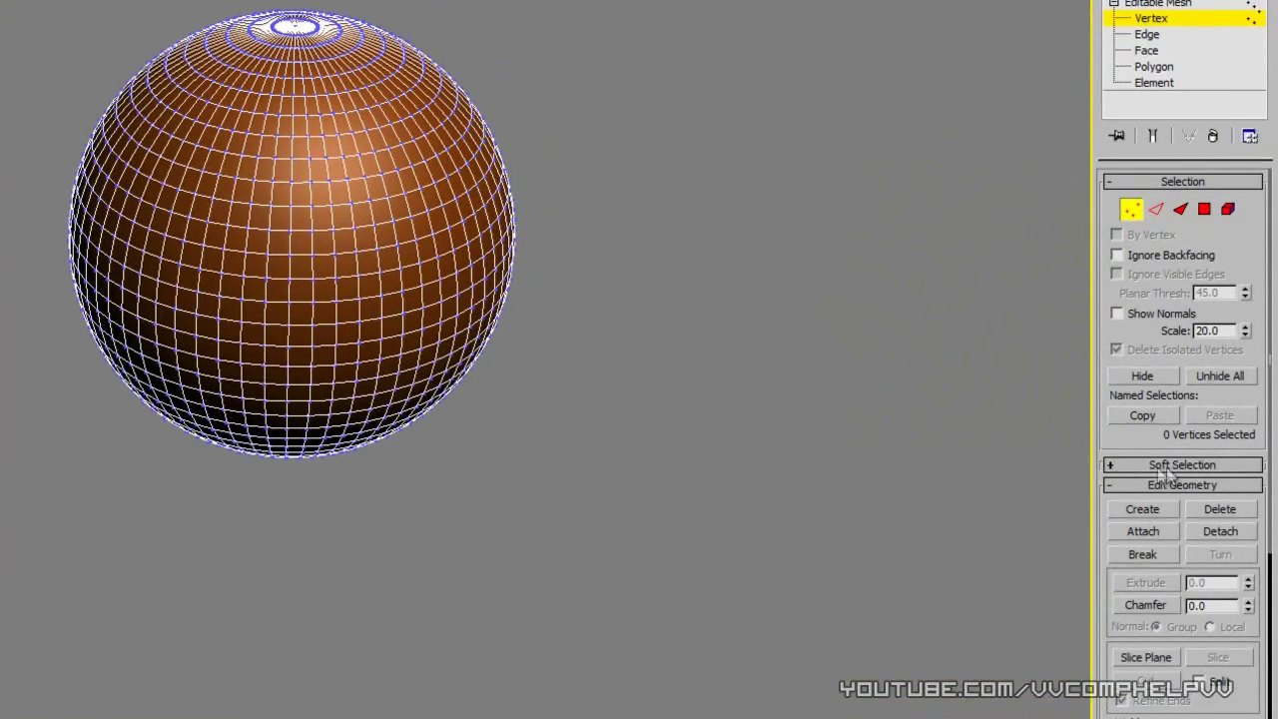
Step: Turn on Use Soft Selection for the sphere's vertices and select one vertex on its upper front
{"action": "left_click", "coordinate": [1111, 466]}
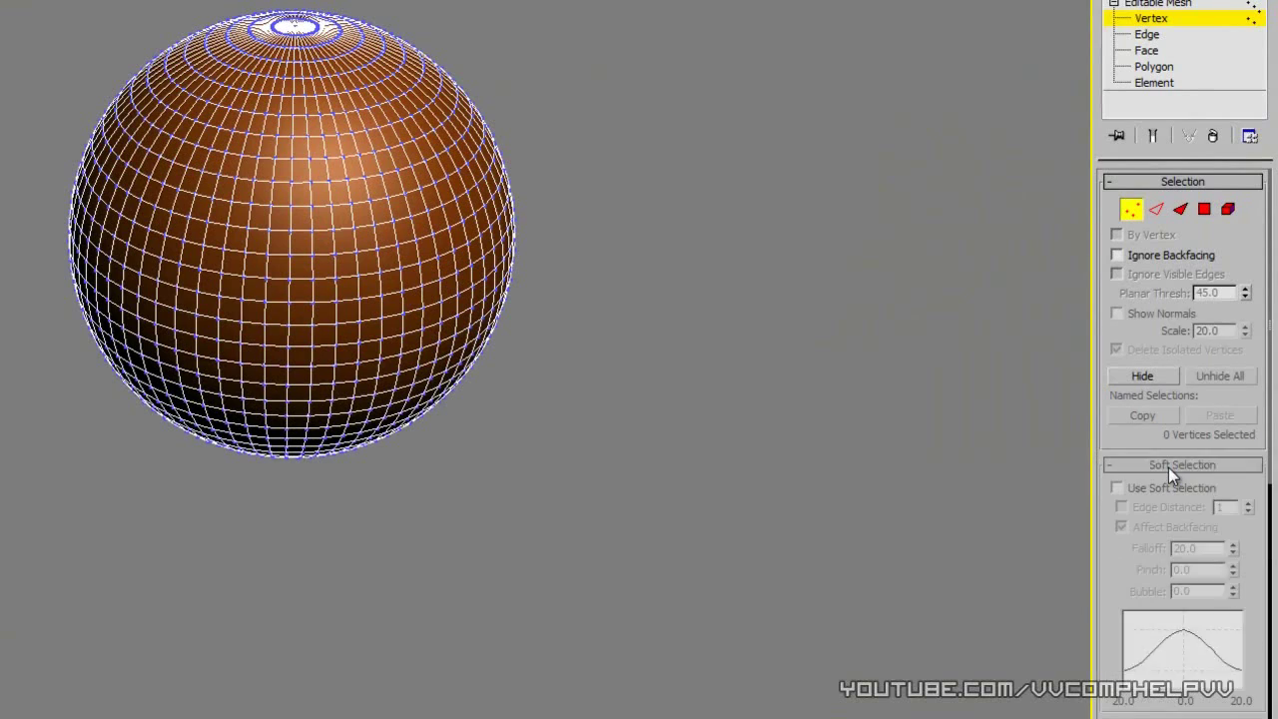
{"action": "left_click", "coordinate": [1117, 488]}
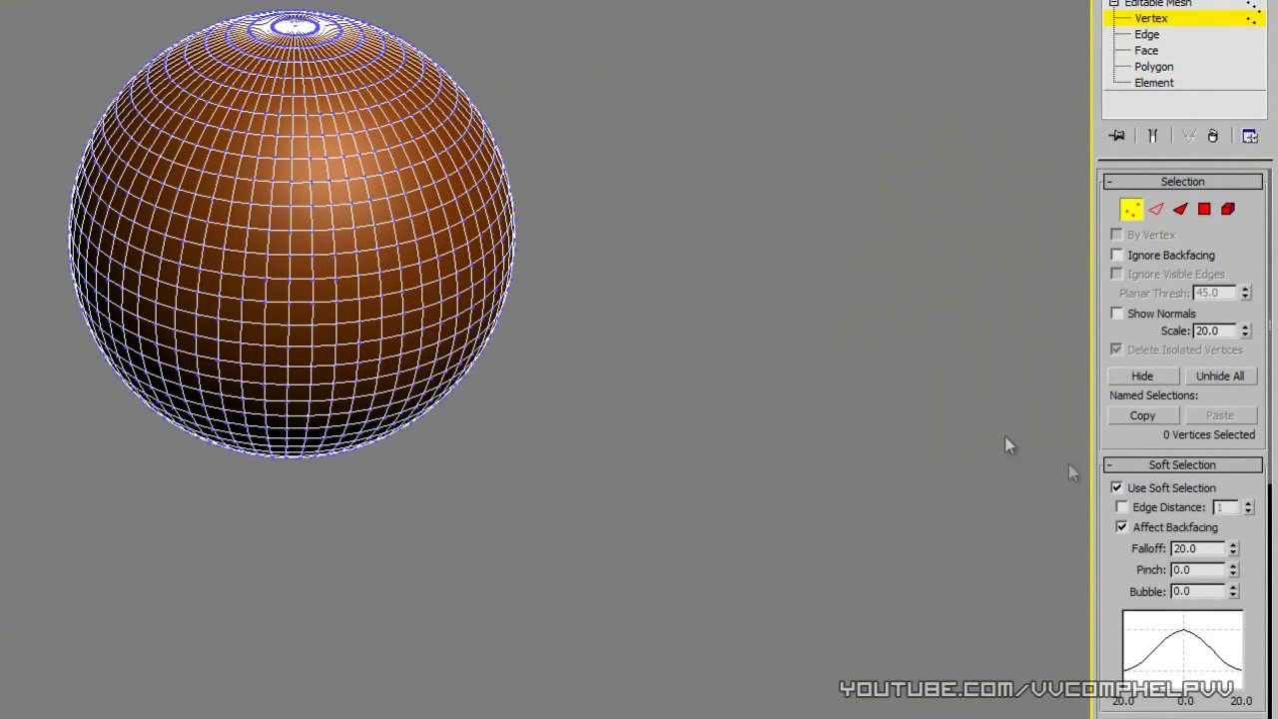
{"action": "left_click", "coordinate": [370, 200]}
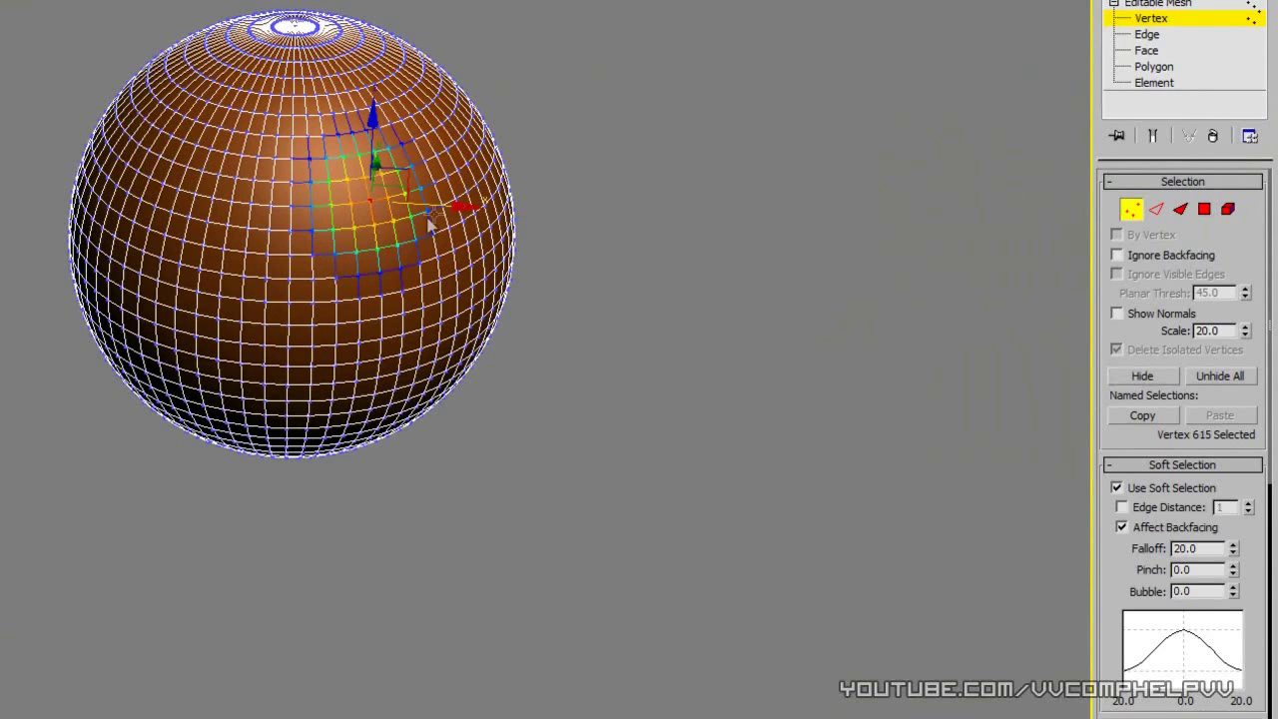
Step: Toggle soft selection off and on repeatedly to compare its effect around the selected vertex, leaving it enabled
{"action": "left_click", "coordinate": [1117, 489]}
{"action": "left_click", "coordinate": [1117, 488]}
{"action": "left_click", "coordinate": [1117, 488]}
{"action": "left_click", "coordinate": [1116, 488]}
{"action": "left_click", "coordinate": [1116, 489]}
{"action": "left_click", "coordinate": [1116, 489]}
{"action": "left_click", "coordinate": [1116, 488]}
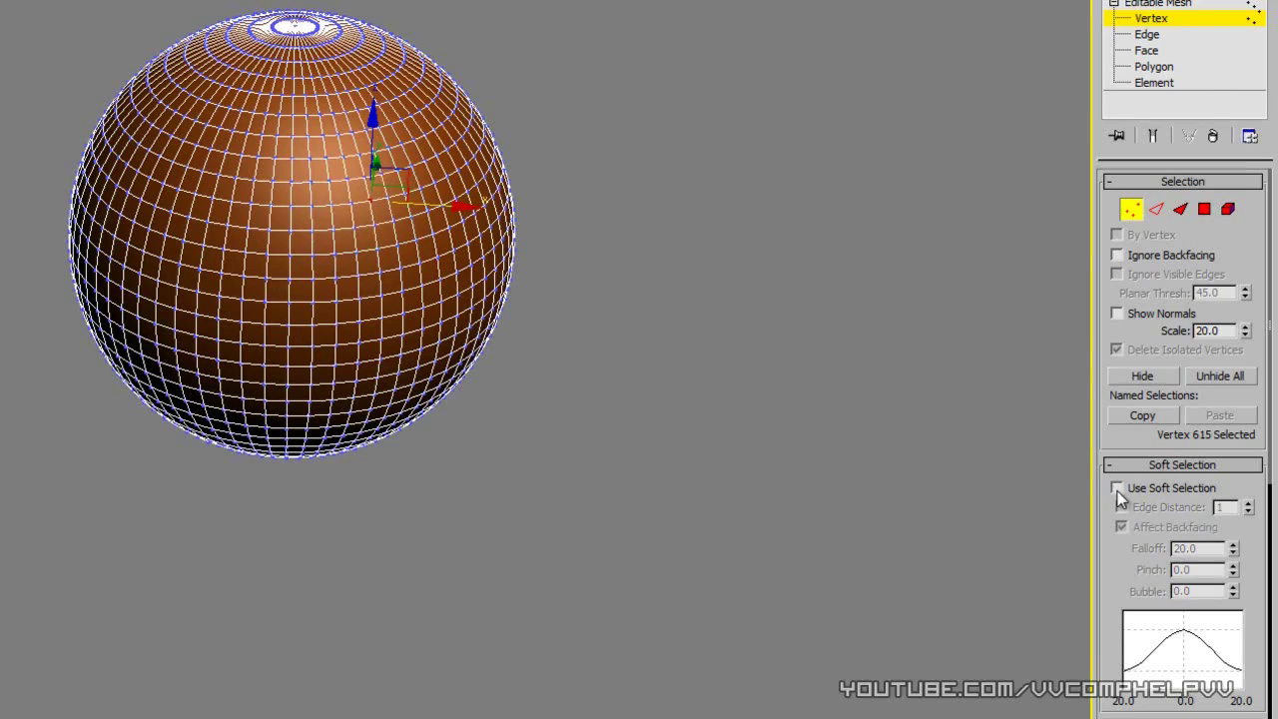
{"action": "left_click", "coordinate": [1117, 488]}
Step: Try moving the softly selected vertex with a falloff of 20, cancelling the trial moves
{"action": "middle_click_drag", "start_coordinate": [317, 236], "coordinate": [399, 230], "text": "alt"}
{"action": "mouse_move", "coordinate": [398, 157]}
{"action": "left_mouse_down"}
{"action": "mouse_move", "coordinate": [421, 153]}
{"action": "mouse_move", "coordinate": [391, 126]}
{"action": "mouse_move", "coordinate": [408, 122]}
{"action": "mouse_move", "coordinate": [425, 173]}
{"action": "mouse_move", "coordinate": [394, 125]}
{"action": "mouse_move", "coordinate": [372, 130]}
{"action": "mouse_move", "coordinate": [384, 148]}
{"action": "left_mouse_up"}
{"action": "middle_click_drag", "start_coordinate": [431, 206], "coordinate": [404, 250]}
{"action": "scroll", "coordinate": [369, 258], "scroll_direction": "up", "scroll_amount": 3}
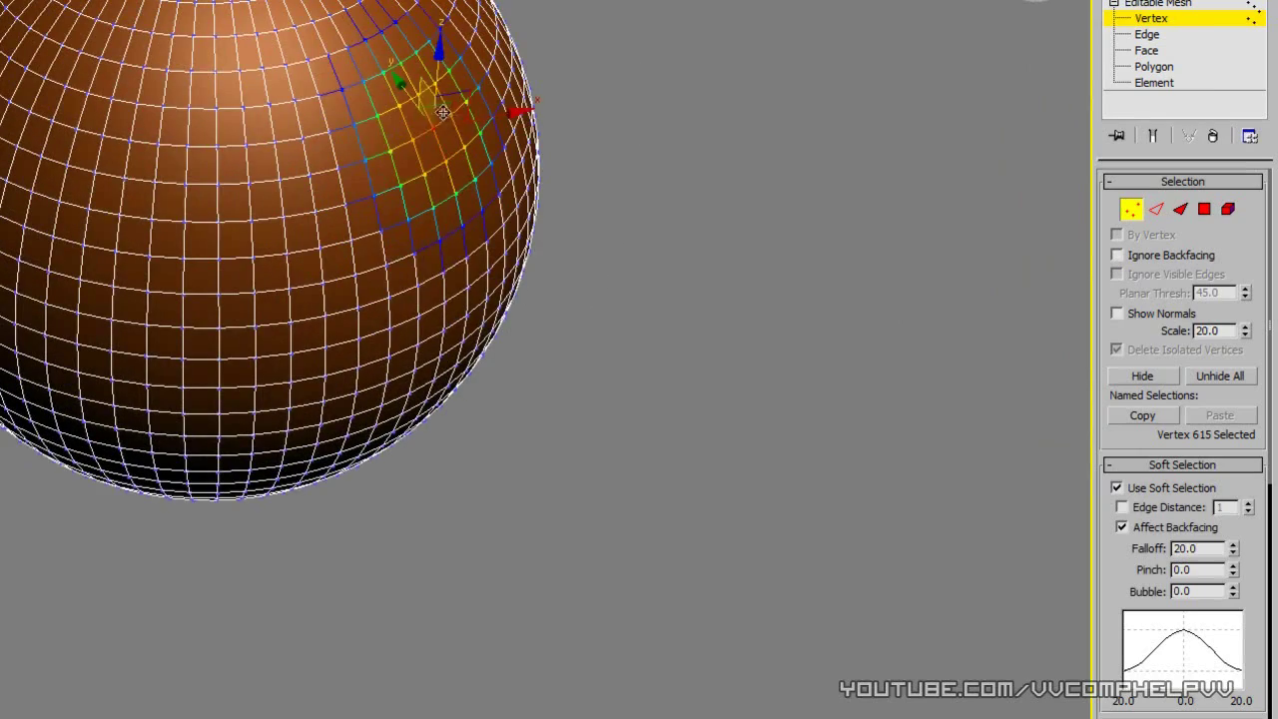
{"action": "mouse_move", "coordinate": [428, 92]}
{"action": "left_mouse_down"}
{"action": "mouse_move", "coordinate": [545, 83]}
{"action": "mouse_move", "coordinate": [432, 77]}
{"action": "left_mouse_up"}
{"action": "right_click", "coordinate": [431, 78]}
{"action": "middle_click_drag", "start_coordinate": [636, 202], "coordinate": [622, 197]}
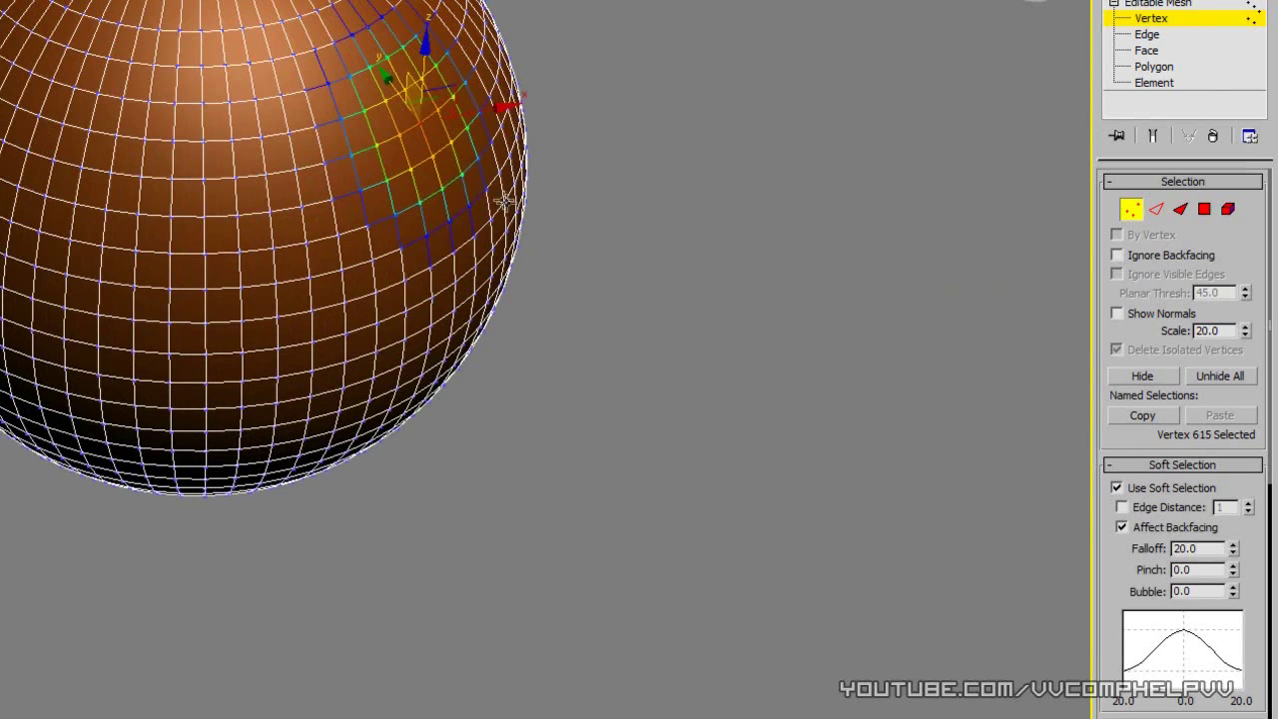
{"action": "left_click_drag", "start_coordinate": [405, 68], "coordinate": [457, 64]}
{"action": "right_click", "coordinate": [458, 65]}
Step: Raise the soft selection falloff to 69.8 and pull the sphere's upper side outward into a broad bulge
{"action": "middle_click_drag", "start_coordinate": [661, 234], "coordinate": [842, 360]}
{"action": "left_click_drag", "start_coordinate": [1235, 554], "coordinate": [1240, 297]}
{"action": "middle_click_drag", "start_coordinate": [805, 226], "coordinate": [822, 164], "text": "alt"}
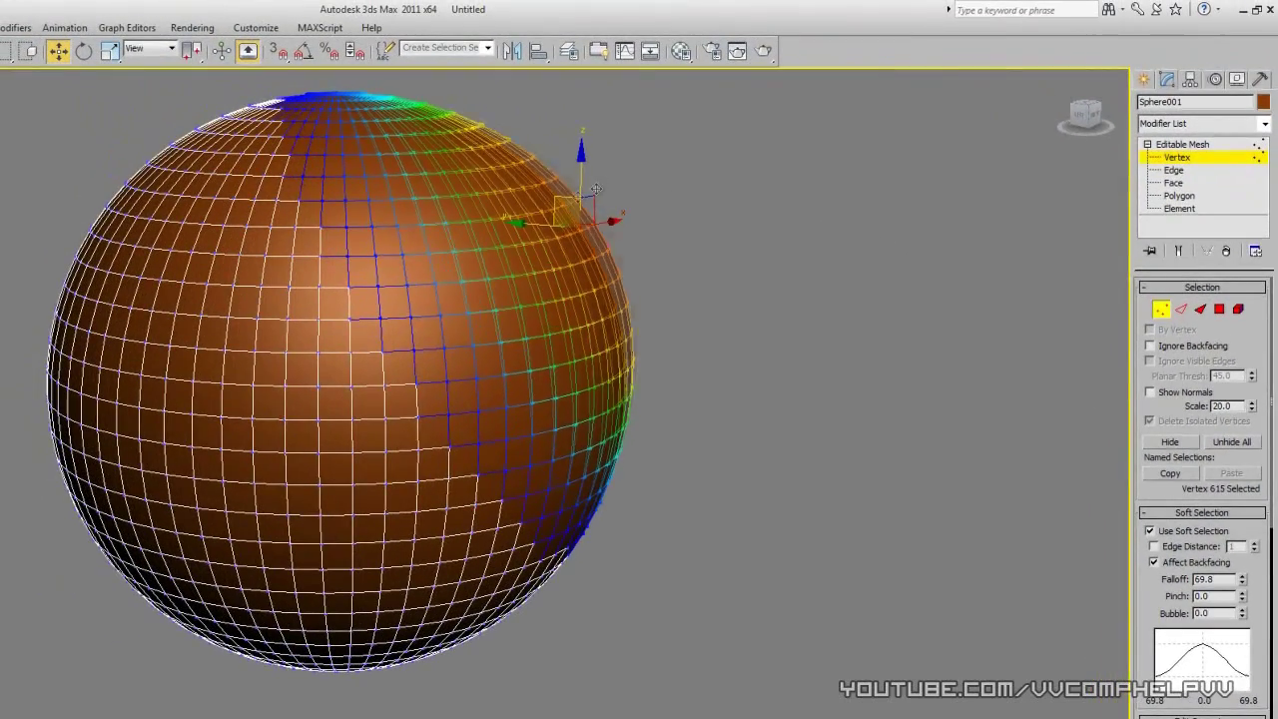
{"action": "left_click_drag", "start_coordinate": [595, 189], "coordinate": [739, 138]}
Step: Pull the sphere's lower side, opposite the bulge, outward and move a vertex at its underside upward
{"action": "left_click", "coordinate": [159, 617]}
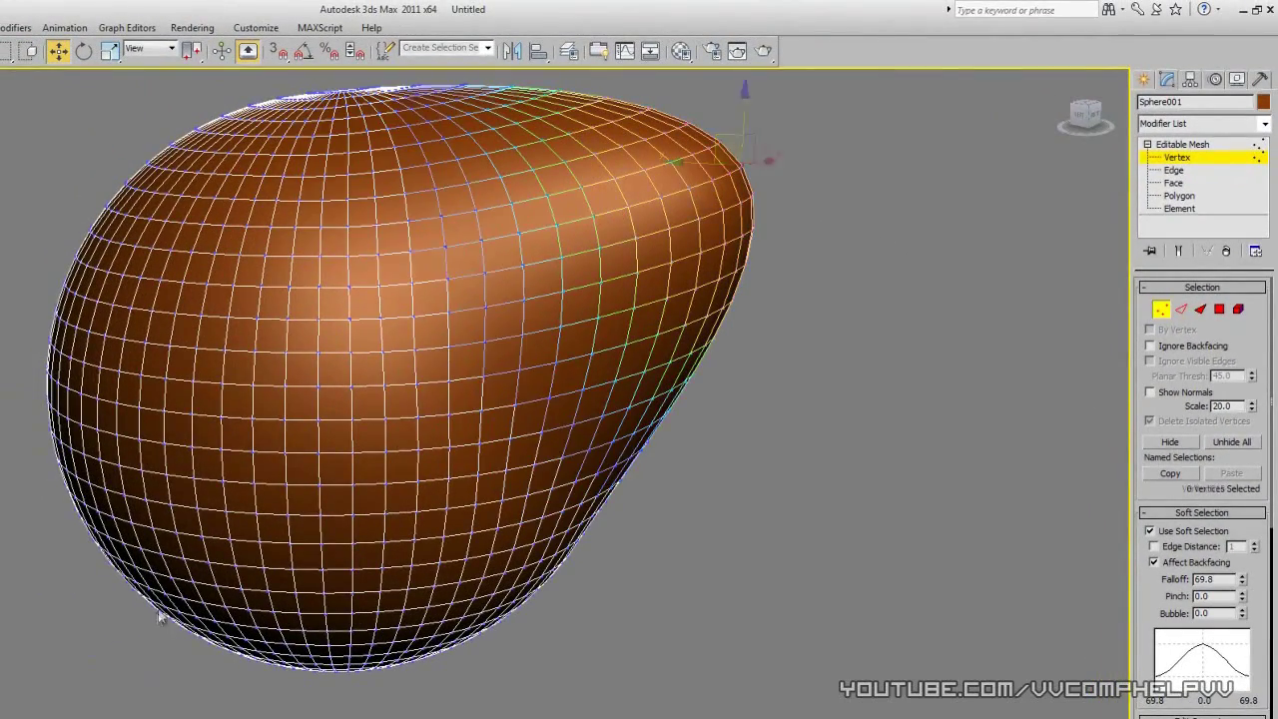
{"action": "left_click", "coordinate": [164, 612]}
{"action": "left_click_drag", "start_coordinate": [150, 579], "coordinate": [80, 579]}
{"action": "left_click", "coordinate": [398, 646]}
{"action": "left_click_drag", "start_coordinate": [394, 614], "coordinate": [396, 577]}
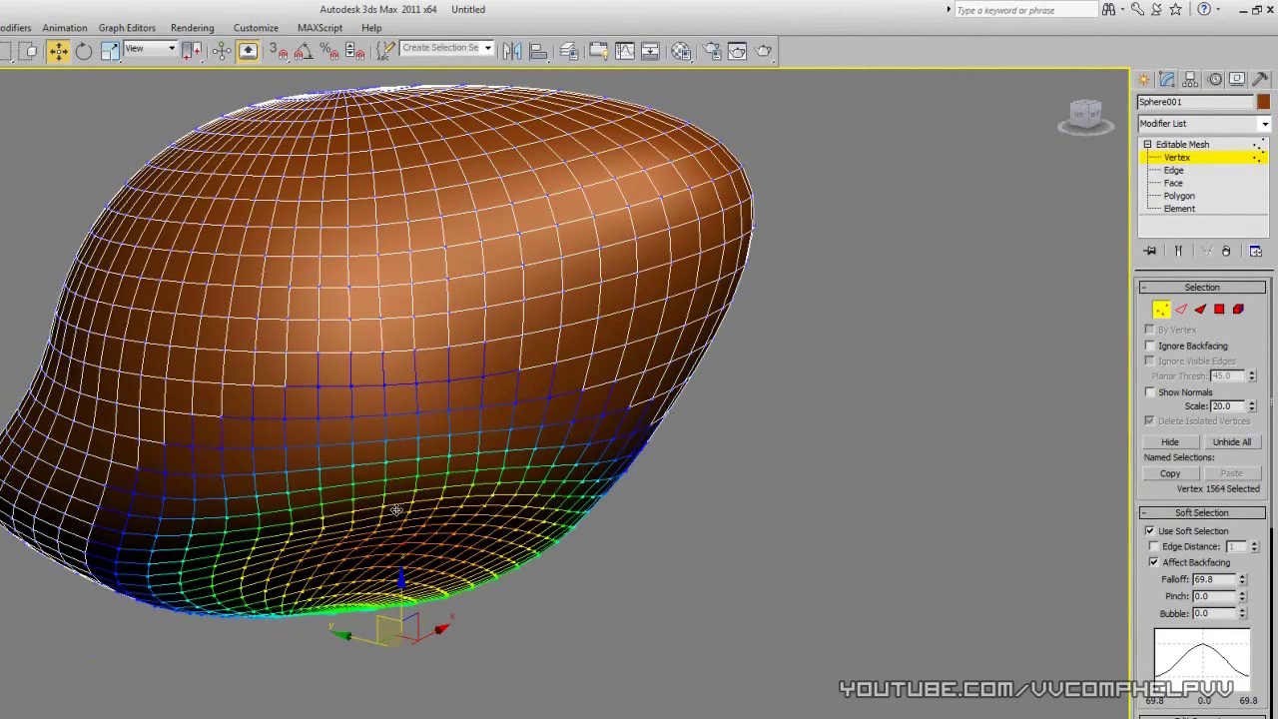
Step: Push the top of the sphere down into a dent and move a vertex area on its side sideways
{"action": "left_click", "coordinate": [419, 347]}
{"action": "left_click", "coordinate": [367, 102]}
{"action": "left_click_drag", "start_coordinate": [355, 77], "coordinate": [356, 120]}
{"action": "left_click", "coordinate": [305, 214]}
{"action": "left_click", "coordinate": [330, 273]}
{"action": "middle_click_drag", "start_coordinate": [330, 273], "coordinate": [376, 331], "text": "alt"}
{"action": "left_click_drag", "start_coordinate": [389, 287], "coordinate": [490, 279]}
Step: Select a vertex on the mesh's far side, increase the falloff to 100.512 and shift that whole side
{"action": "left_click", "coordinate": [560, 399]}
{"action": "middle_click_drag", "start_coordinate": [559, 399], "coordinate": [569, 320], "text": "alt"}
{"action": "left_click", "coordinate": [566, 321]}
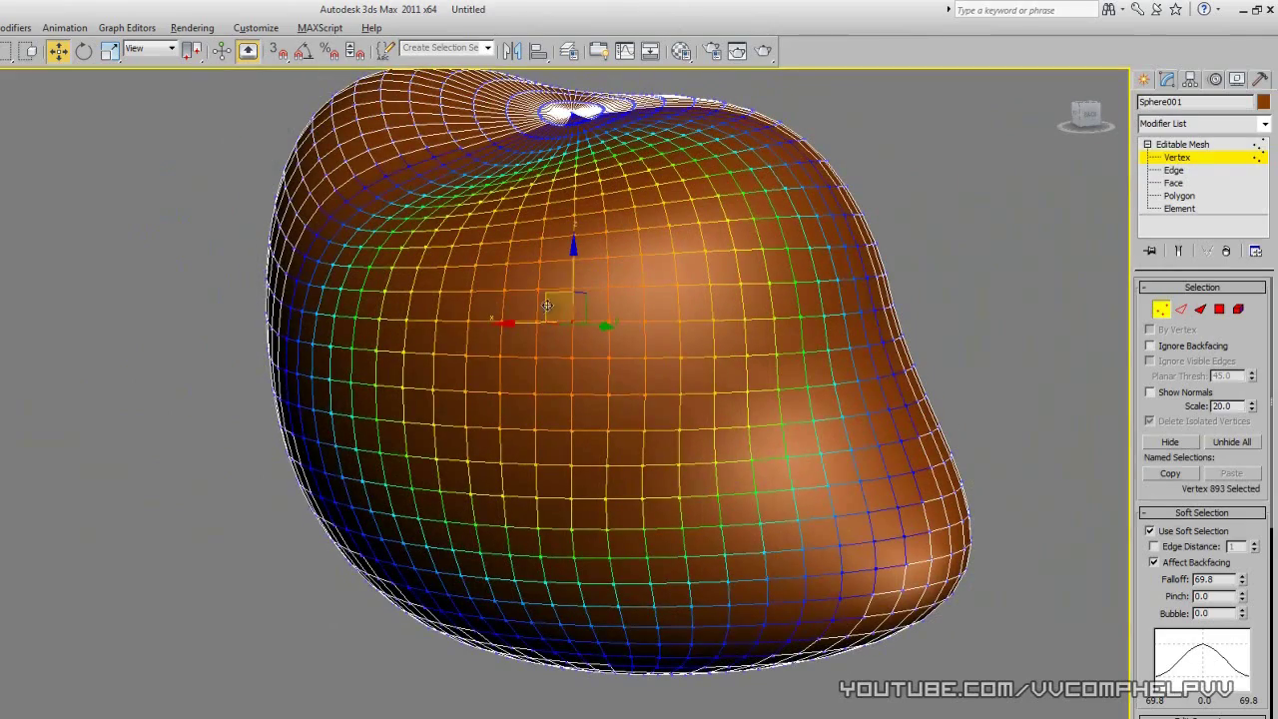
{"action": "left_click", "coordinate": [564, 298]}
{"action": "left_click", "coordinate": [326, 377]}
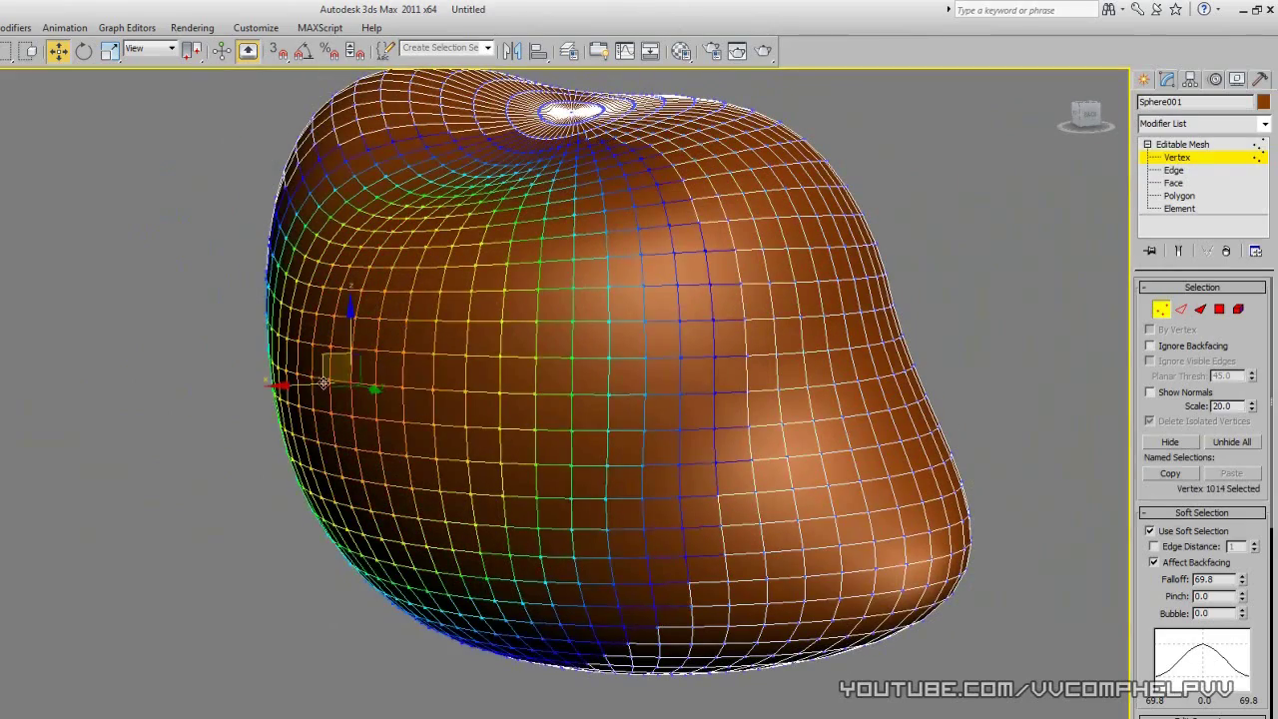
{"action": "middle_click_drag", "start_coordinate": [331, 383], "coordinate": [970, 486], "text": "alt"}
{"action": "left_click_drag", "start_coordinate": [1242, 585], "coordinate": [1242, 499]}
{"action": "left_click_drag", "start_coordinate": [477, 364], "coordinate": [529, 383]}
{"action": "middle_click_drag", "start_coordinate": [529, 384], "coordinate": [608, 402], "text": "alt"}
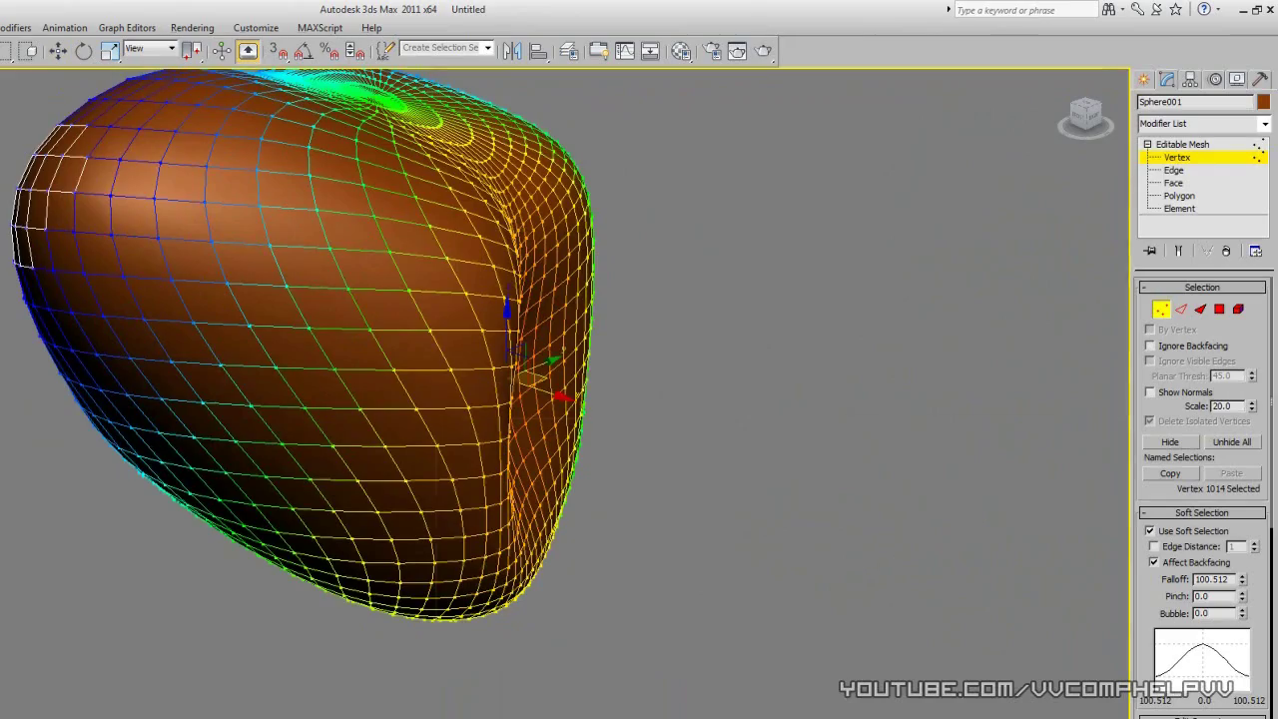
Step: Show all four viewports, lower the soft selection falloff to 56.287 and clear the vertex selection
{"action": "key", "text": "alt+w"}
{"action": "left_click_drag", "start_coordinate": [844, 576], "coordinate": [433, 393]}
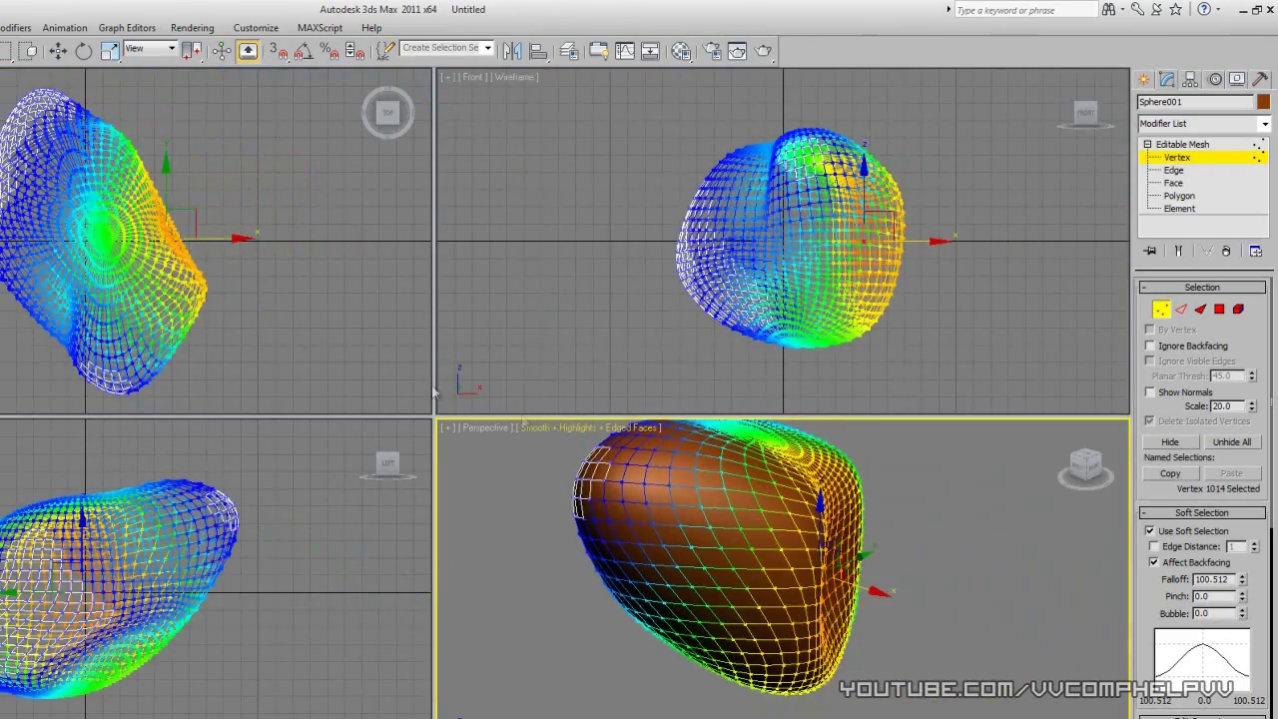
{"action": "left_click_drag", "start_coordinate": [1243, 588], "coordinate": [1246, 614]}
{"action": "left_click", "coordinate": [974, 593]}
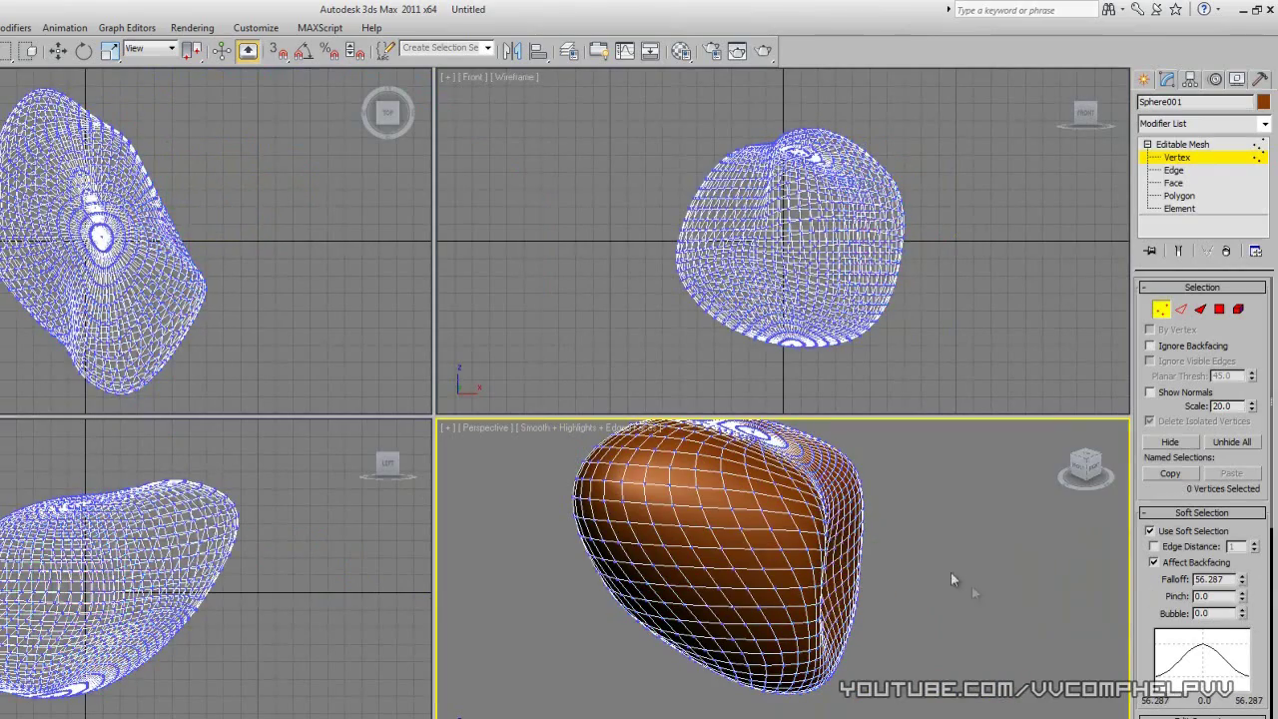
Step: Reset the scene to its empty default state, discarding the deformed sphere
{"action": "left_click", "coordinate": [14, 14]}
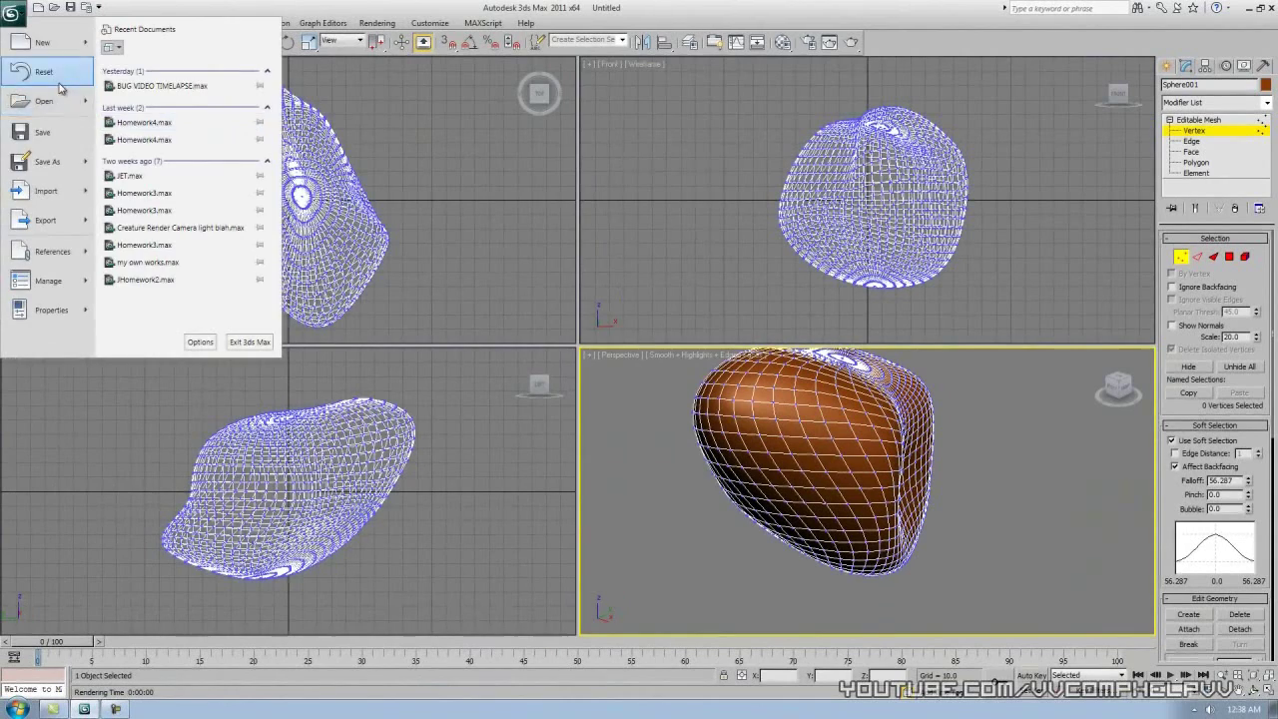
{"action": "left_click", "coordinate": [58, 82]}
{"action": "left_click", "coordinate": [645, 400]}
{"action": "left_click", "coordinate": [600, 391]}
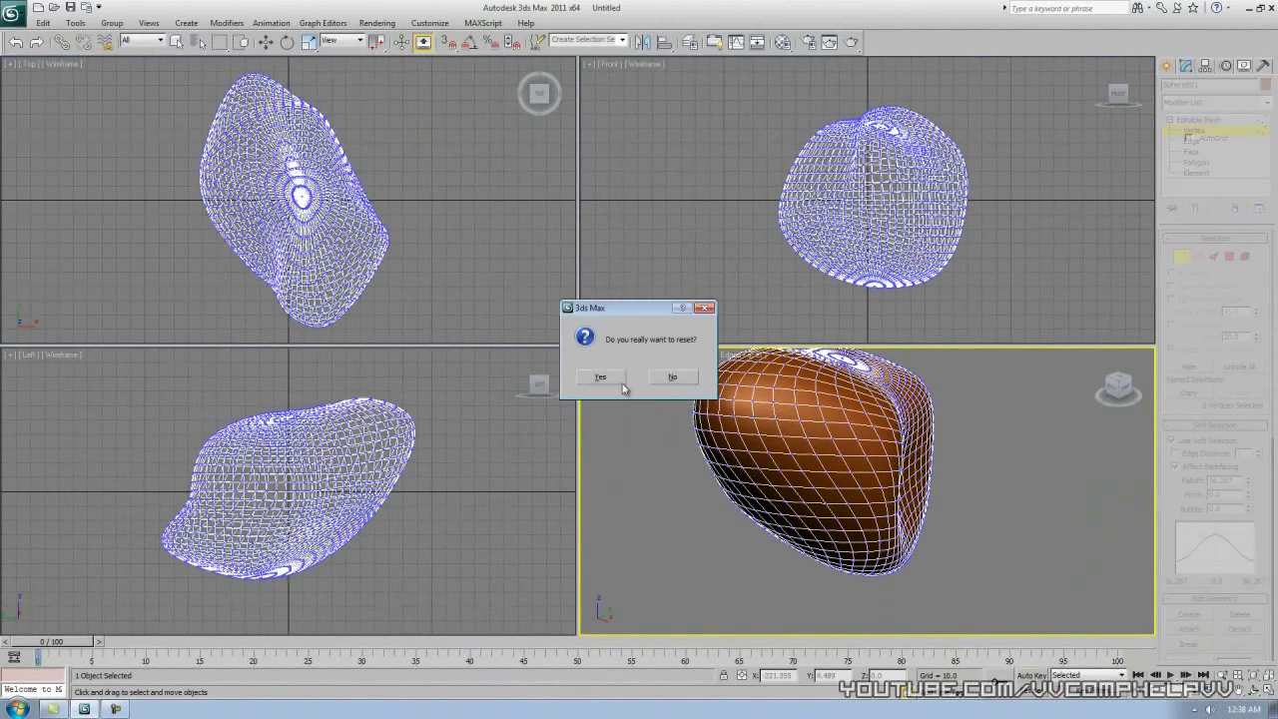
Step: Create a plane about 160 long and 324 wide in the Top view, with 22 length segments, and show edged faces in Perspective
{"action": "left_click", "coordinate": [1242, 206]}
{"action": "left_click_drag", "start_coordinate": [67, 107], "coordinate": [534, 331]}
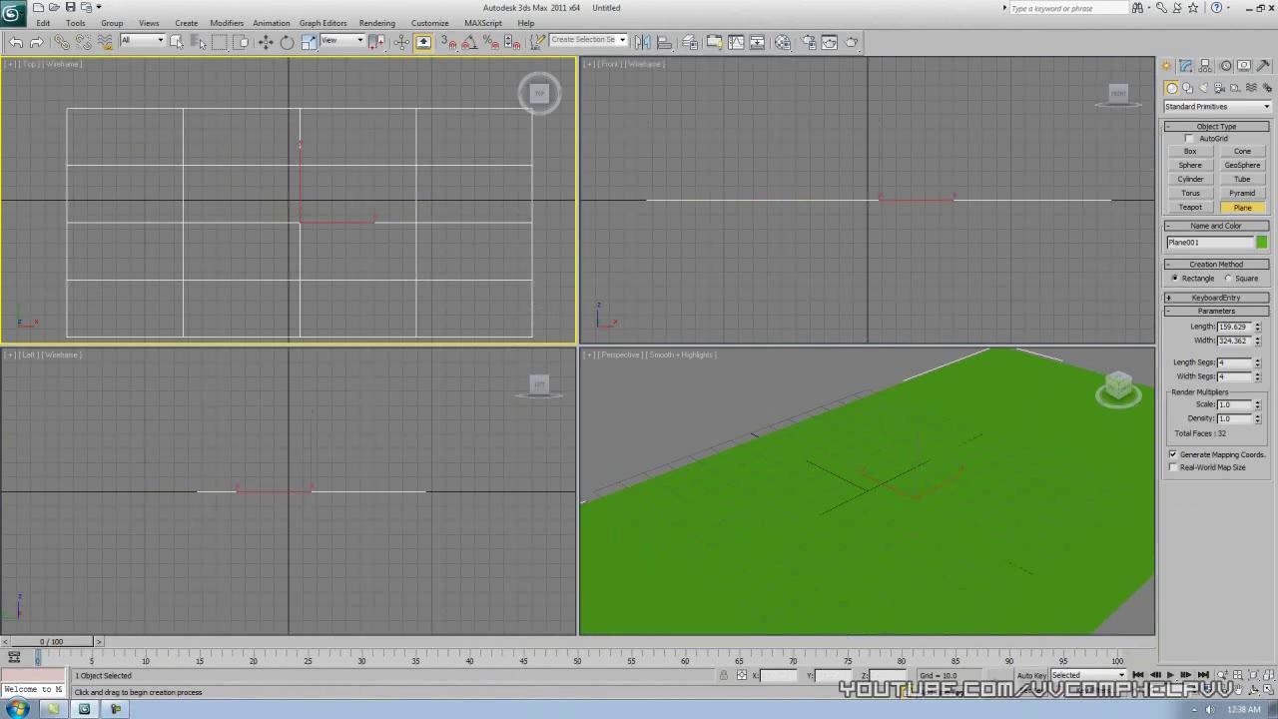
{"action": "left_click_drag", "start_coordinate": [1258, 361], "coordinate": [1258, 60]}
{"action": "right_click", "coordinate": [1023, 370]}
{"action": "key", "text": "F4"}
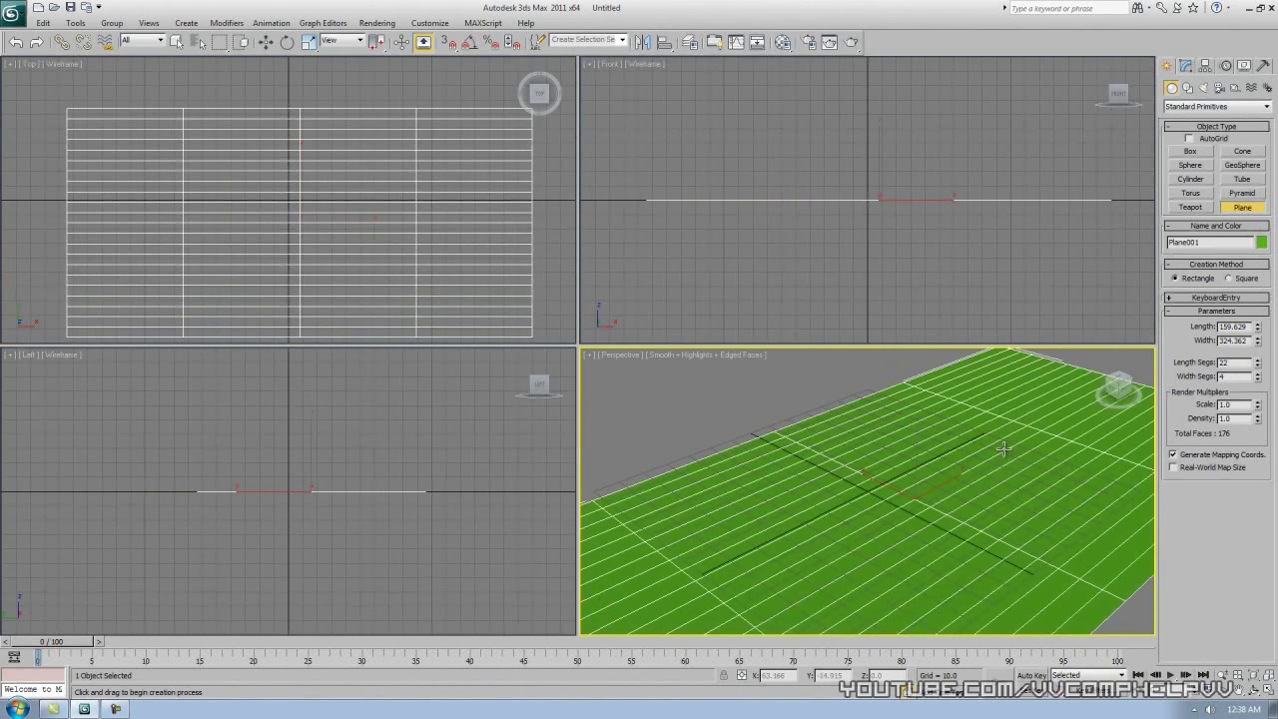
Step: Give the plane 31 width segments and 50 length segments, finish creation and maximize the Perspective view
{"action": "left_click_drag", "start_coordinate": [1258, 383], "coordinate": [1243, 649]}
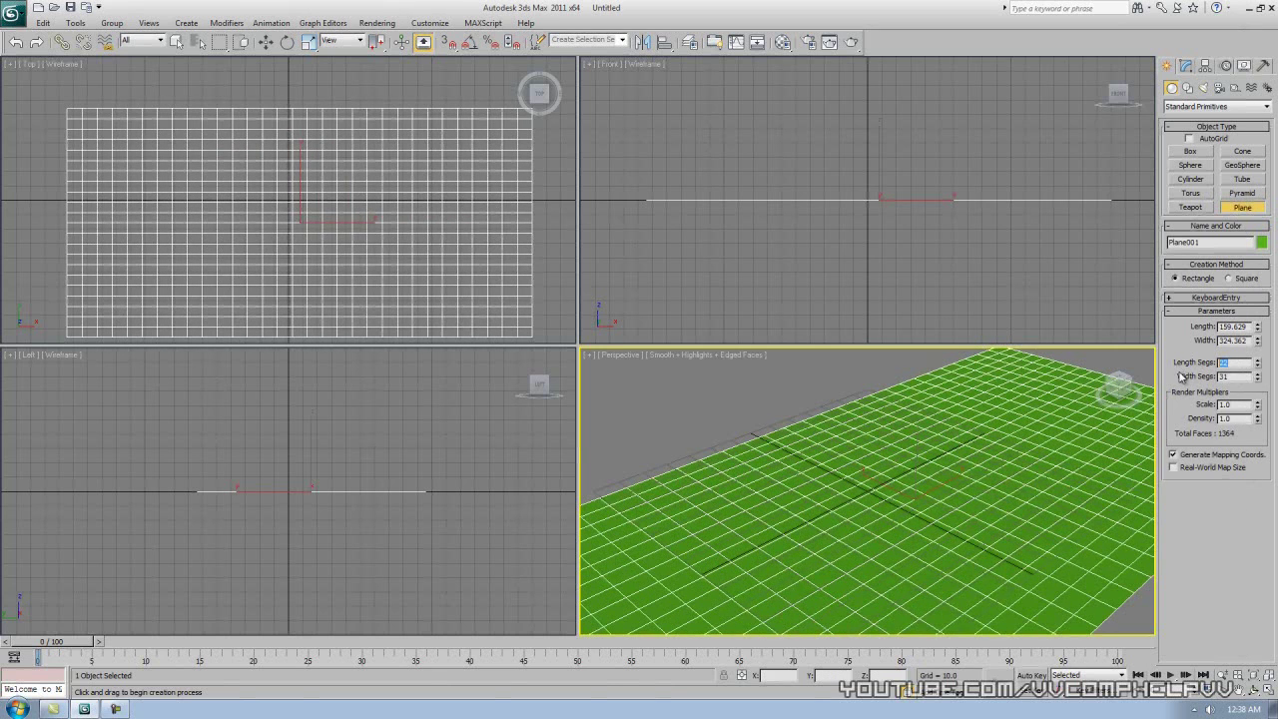
{"action": "type", "text": "50"}
{"action": "key", "text": "Return"}
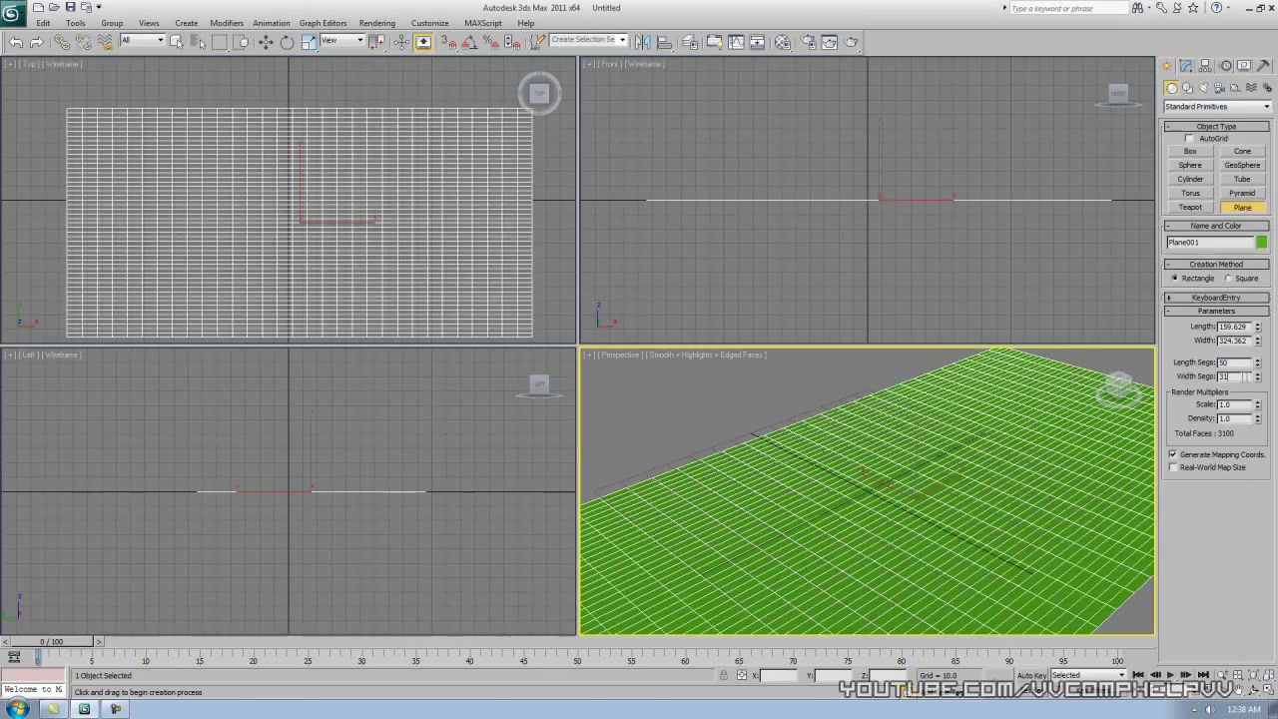
{"action": "right_click", "coordinate": [889, 557]}
{"action": "key", "text": "alt+w"}
{"action": "scroll", "coordinate": [877, 439], "scroll_direction": "down", "scroll_amount": 5}
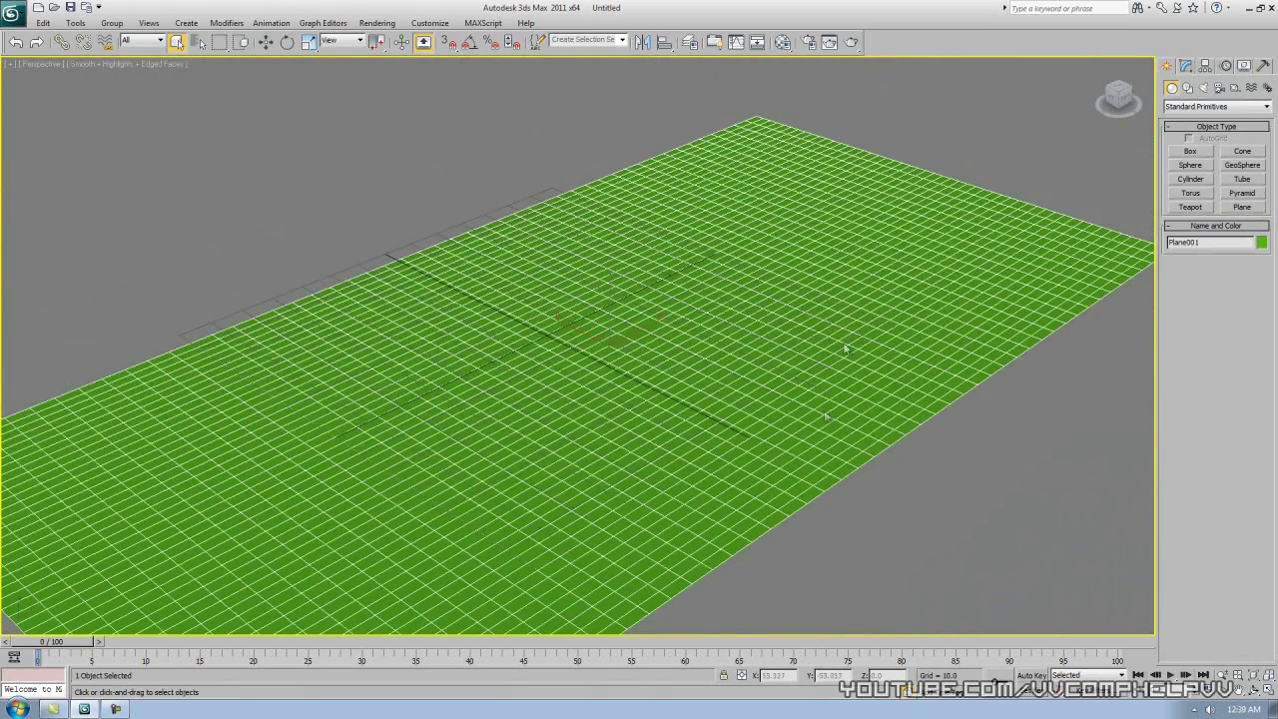
Step: Convert the plane to an Editable Mesh and enter its Vertex sub-object level
{"action": "right_click", "coordinate": [844, 344]}
{"action": "left_click", "coordinate": [957, 465]}
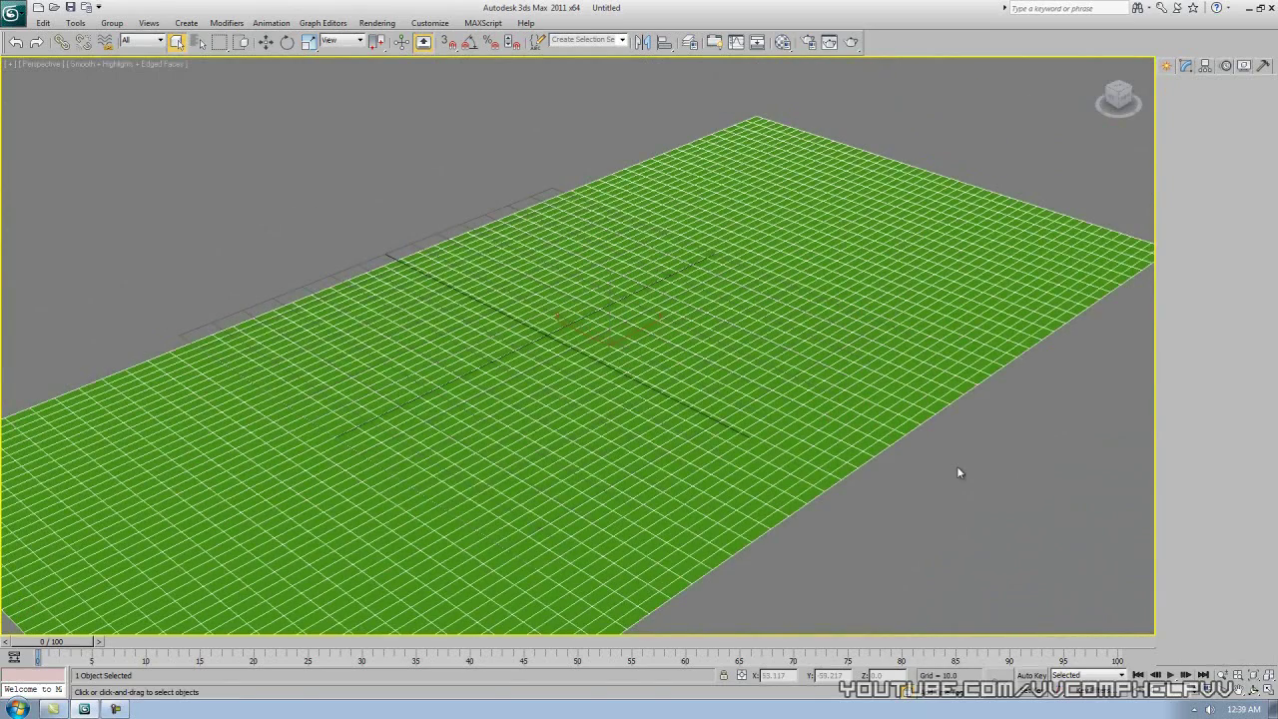
{"action": "left_click", "coordinate": [1169, 119]}
{"action": "left_click", "coordinate": [1194, 130]}
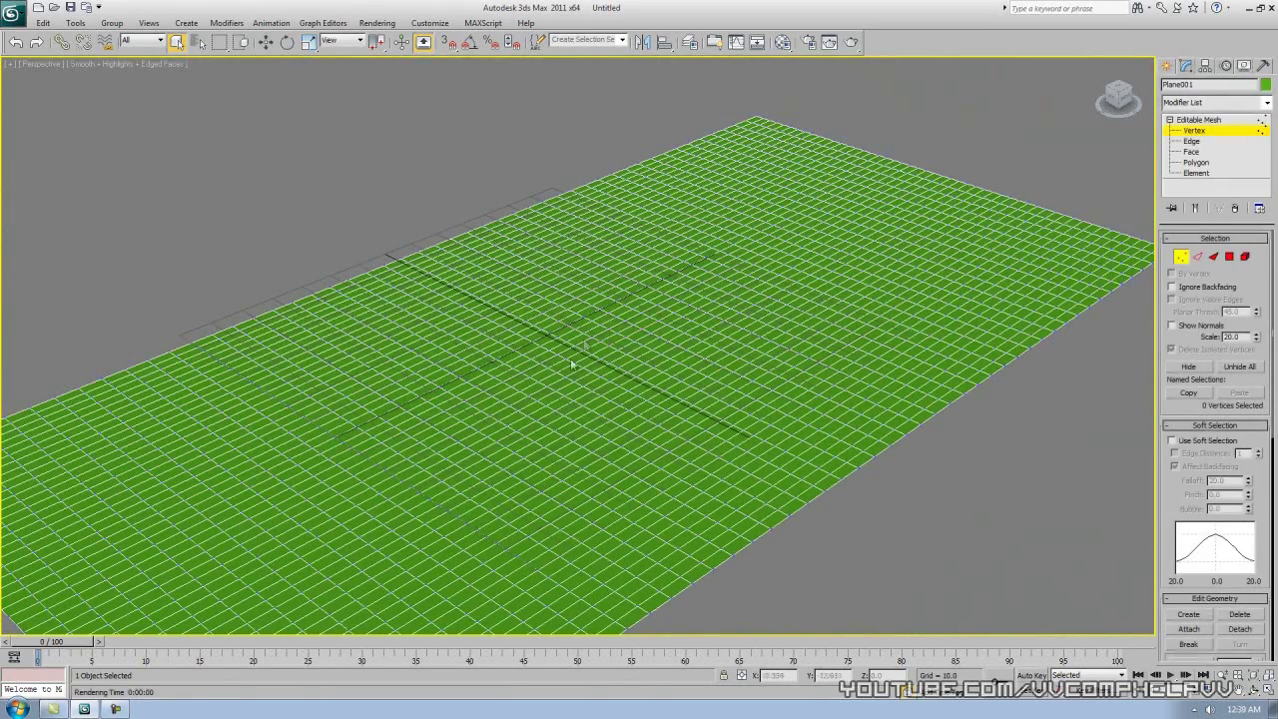
Step: Try raising a lone vertex near the plane's centre, and raise it into a small mound with soft selection enabled at falloff 20
{"action": "key", "text": "w"}
{"action": "left_click_drag", "start_coordinate": [557, 362], "coordinate": [556, 320]}
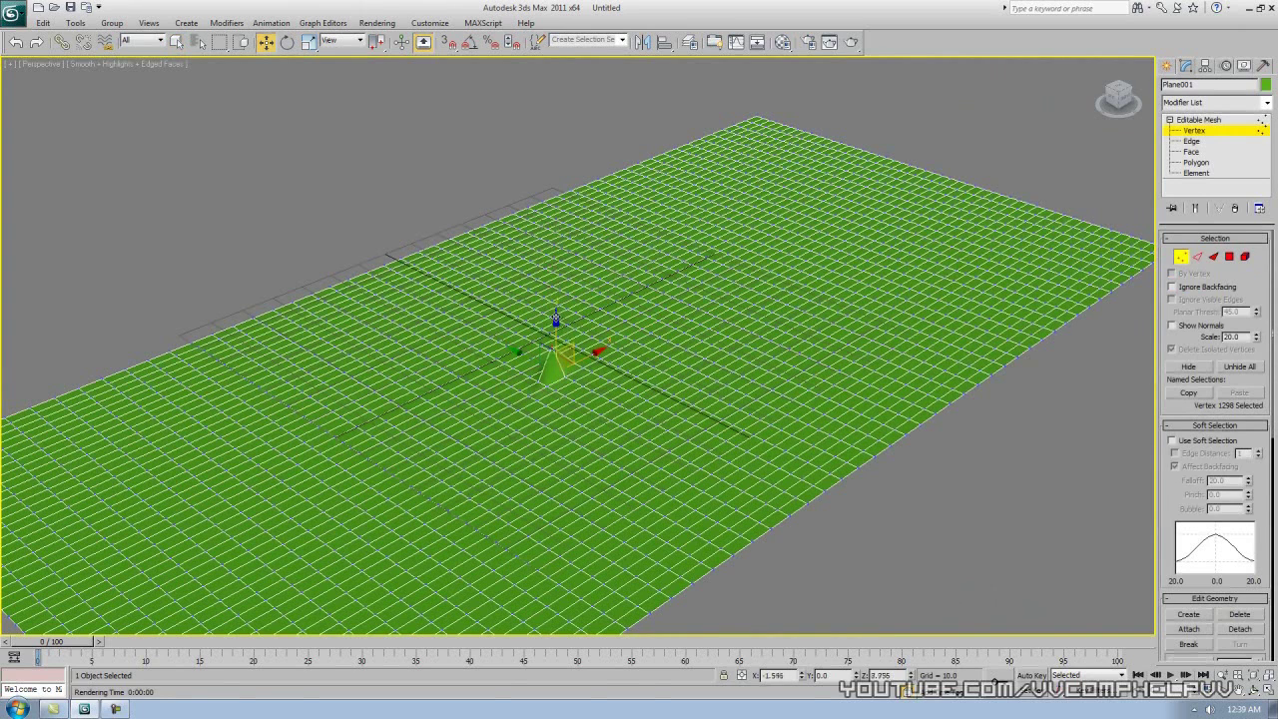
{"action": "left_click", "coordinate": [1173, 440]}
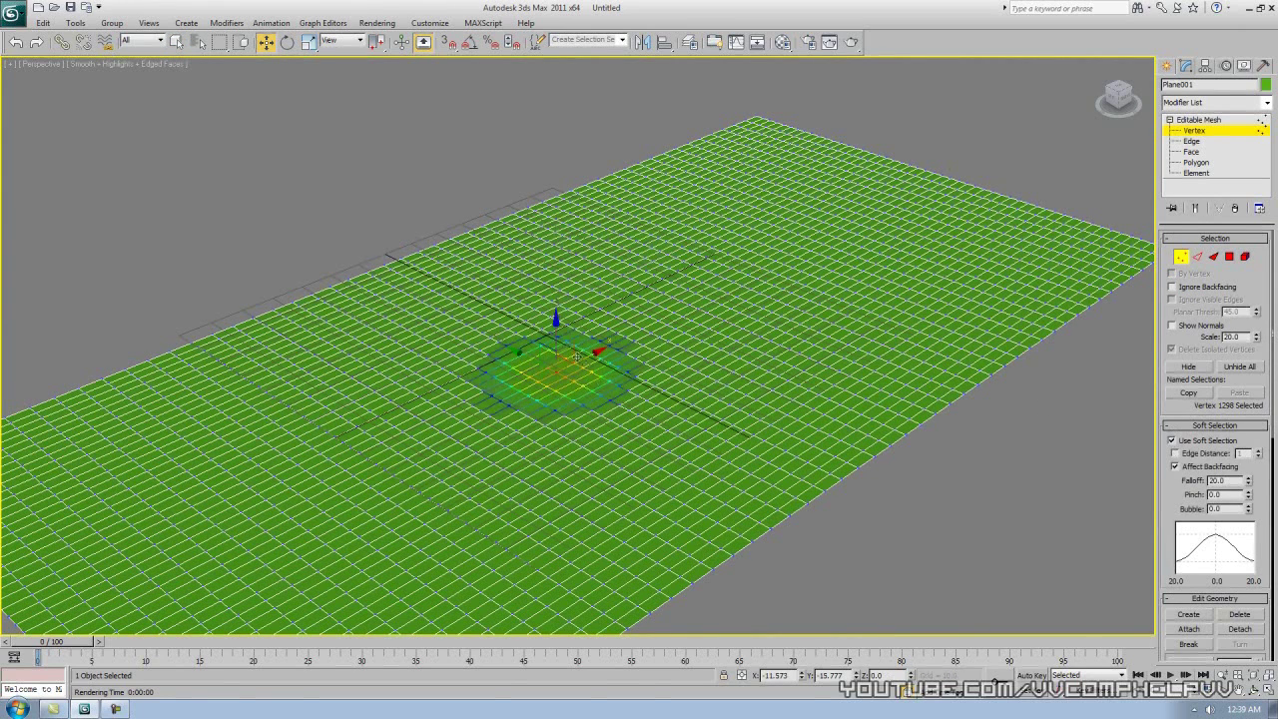
{"action": "left_click_drag", "start_coordinate": [557, 337], "coordinate": [555, 304]}
{"action": "middle_click_drag", "start_coordinate": [555, 305], "coordinate": [776, 316], "text": "alt"}
Step: Raise a second small mound farther back on the plane with the same falloff of 20
{"action": "left_click", "coordinate": [777, 313]}
{"action": "left_click", "coordinate": [790, 297]}
{"action": "left_click_drag", "start_coordinate": [790, 296], "coordinate": [796, 251]}
{"action": "left_click", "coordinate": [783, 406]}
{"action": "middle_click_drag", "start_coordinate": [783, 406], "coordinate": [870, 411], "text": "alt"}
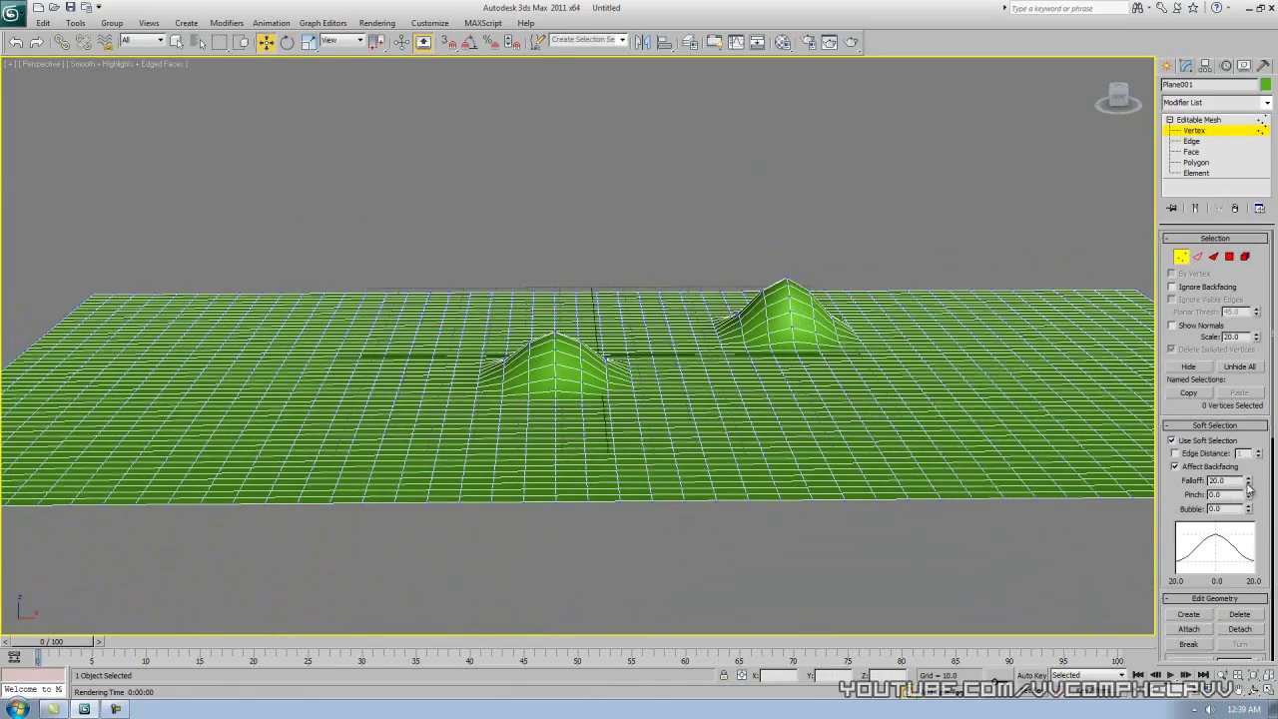
Step: Select a vertex in front of the second mound, set the falloff to 45.368 and raise a large hill about 34 high
{"action": "left_click", "coordinate": [769, 398]}
{"action": "middle_click_drag", "start_coordinate": [769, 397], "coordinate": [967, 471], "text": "alt"}
{"action": "left_click_drag", "start_coordinate": [1249, 483], "coordinate": [1249, 461]}
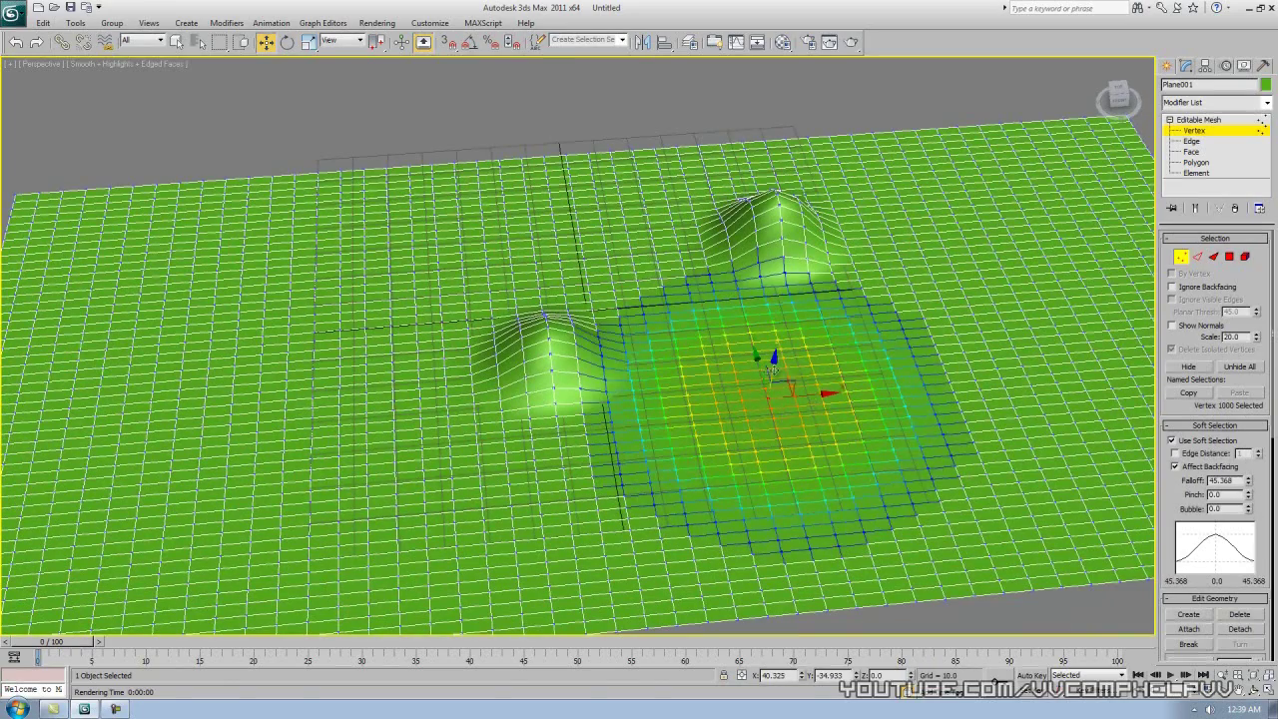
{"action": "left_click_drag", "start_coordinate": [772, 371], "coordinate": [774, 280]}
{"action": "middle_click_drag", "start_coordinate": [774, 280], "coordinate": [815, 299], "text": "alt"}
Step: Select a vertex on the flat side beyond the first mound, set Pinch to -2.05 and raise it into a crater-topped hill
{"action": "middle_click_drag", "start_coordinate": [569, 367], "coordinate": [718, 304]}
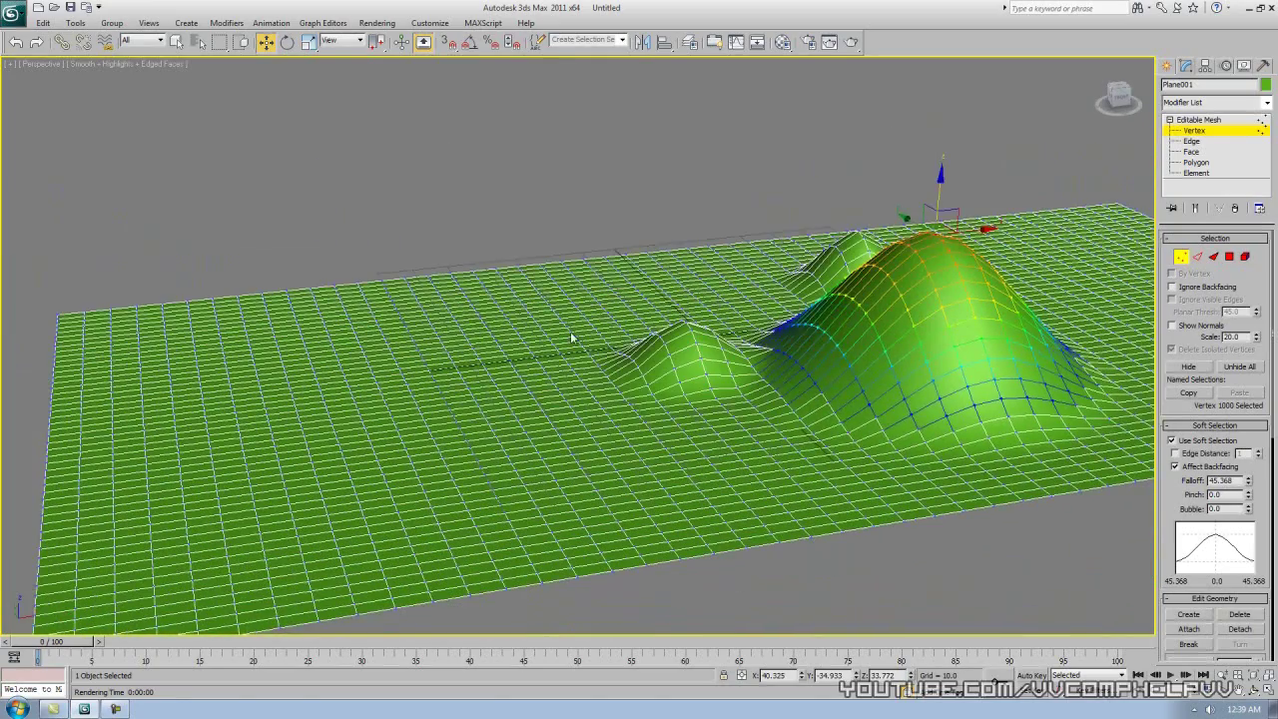
{"action": "left_click", "coordinate": [435, 385]}
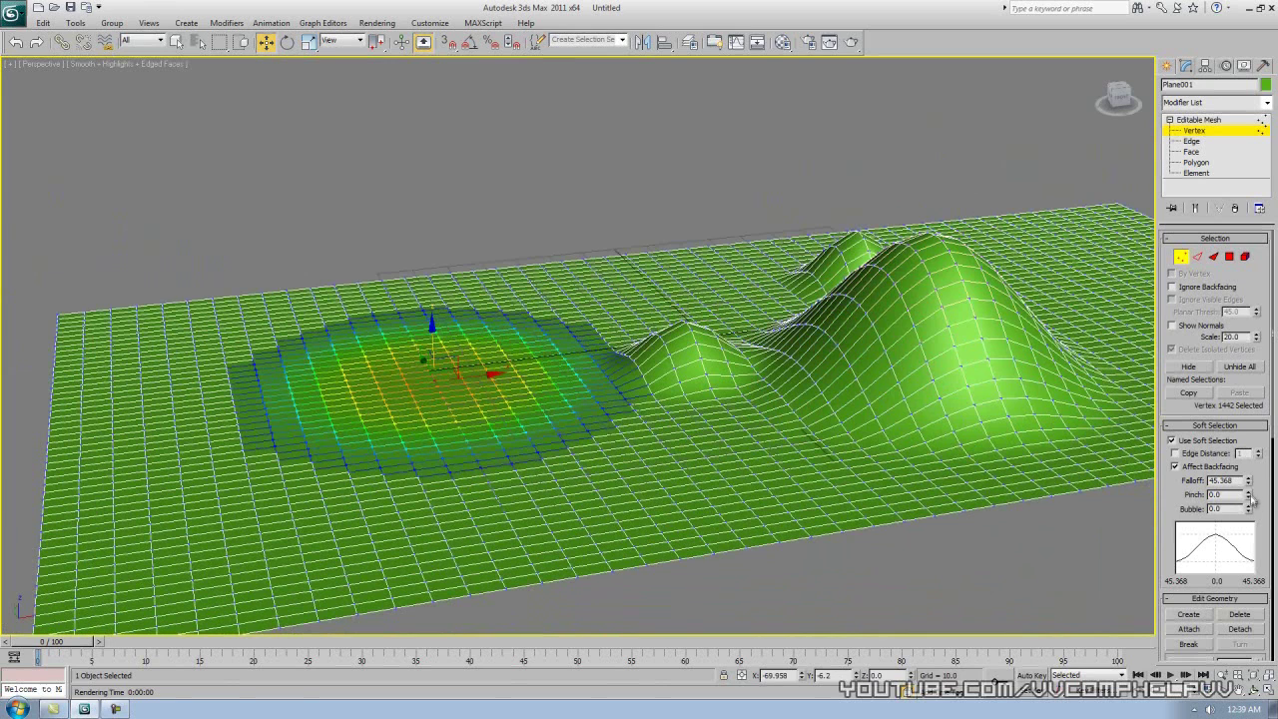
{"action": "left_click_drag", "start_coordinate": [1248, 487], "coordinate": [1270, 614]}
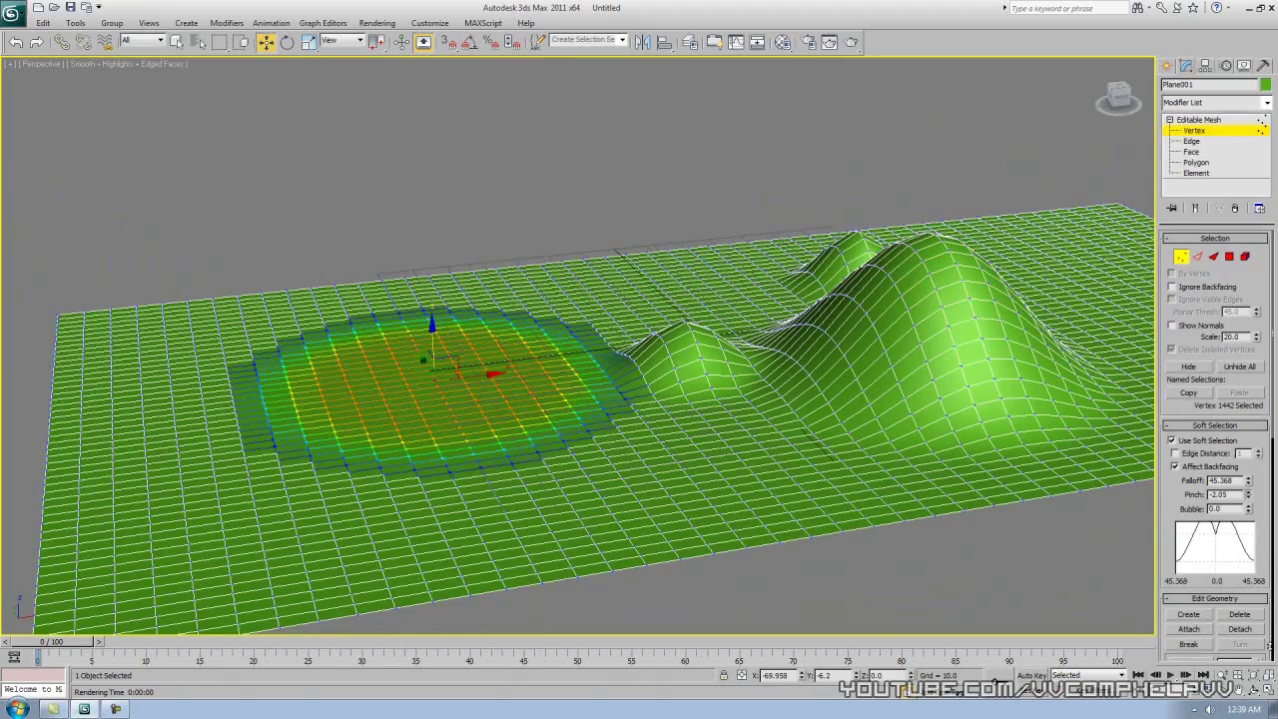
{"action": "left_click_drag", "start_coordinate": [431, 349], "coordinate": [432, 310]}
{"action": "middle_click_drag", "start_coordinate": [431, 310], "coordinate": [640, 333], "text": "alt"}
Step: Select a vertex near the plane's corner beyond the crater hill, set Pinch to about 2.2 and raise a sharp peak
{"action": "left_click", "coordinate": [699, 312]}
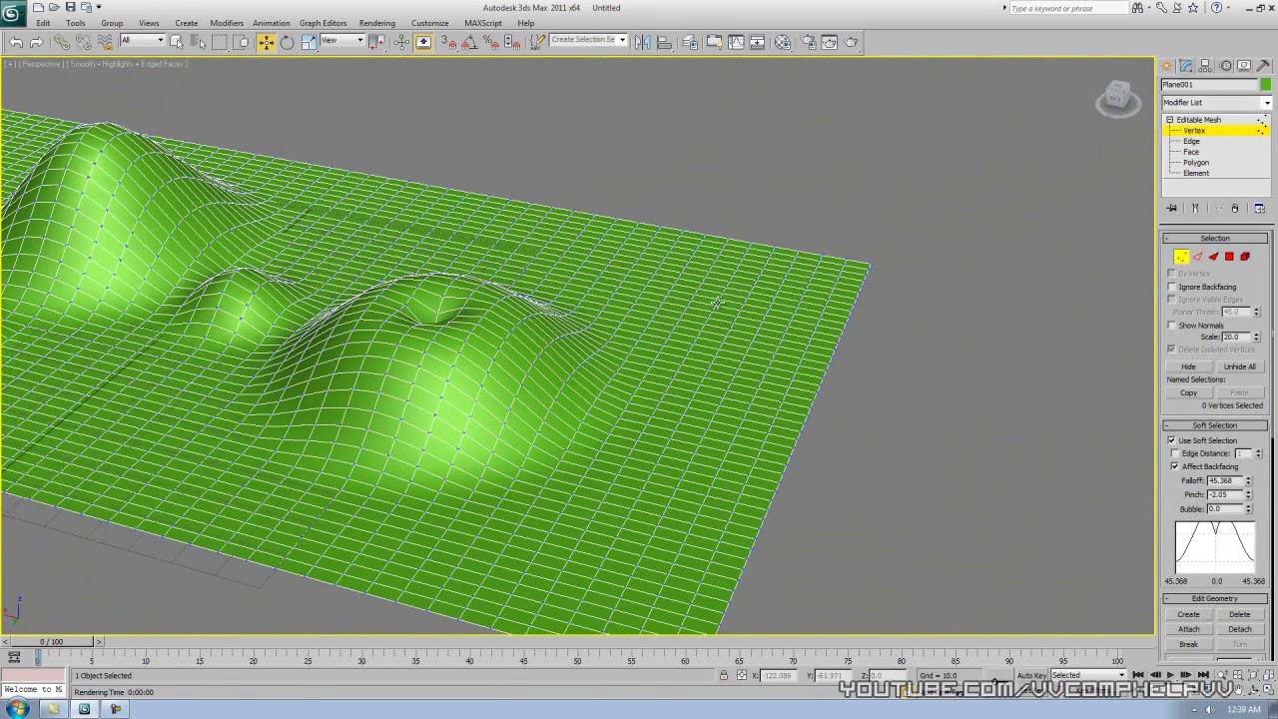
{"action": "left_click", "coordinate": [717, 304]}
{"action": "left_click_drag", "start_coordinate": [1249, 547], "coordinate": [1238, 208]}
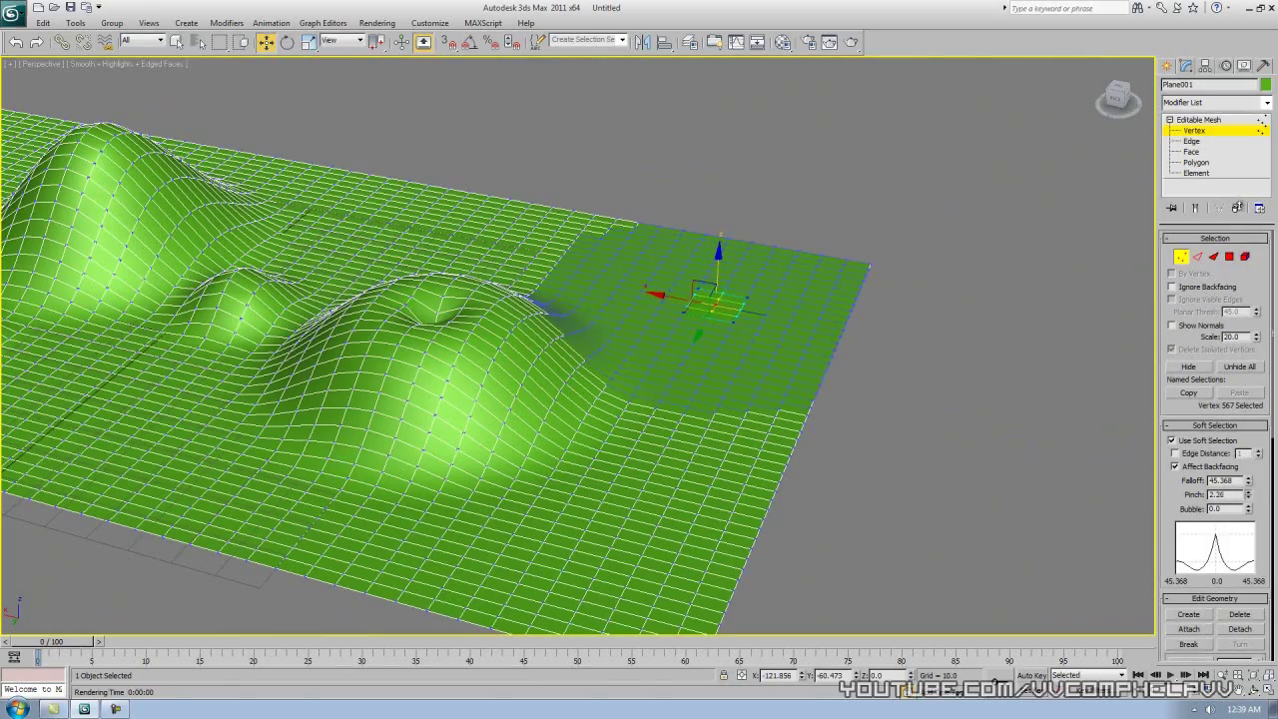
{"action": "left_click_drag", "start_coordinate": [718, 265], "coordinate": [718, 195]}
Step: Select a vertex on the flat area beyond the large hill, reset Pinch to 0 and set Bubble to -0.55
{"action": "middle_click_drag", "start_coordinate": [809, 296], "coordinate": [816, 268], "text": "alt"}
{"action": "left_click", "coordinate": [817, 267]}
{"action": "left_click", "coordinate": [823, 265]}
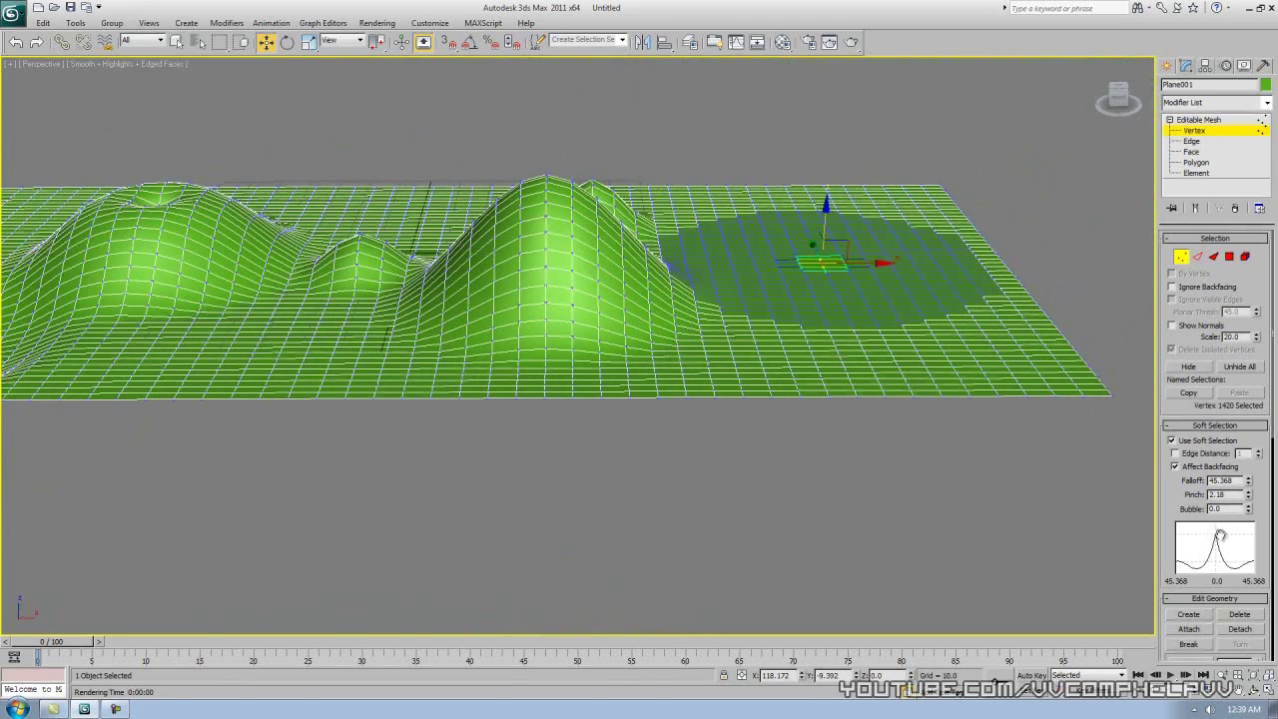
{"action": "left_click_drag", "start_coordinate": [1250, 511], "coordinate": [1249, 501]}
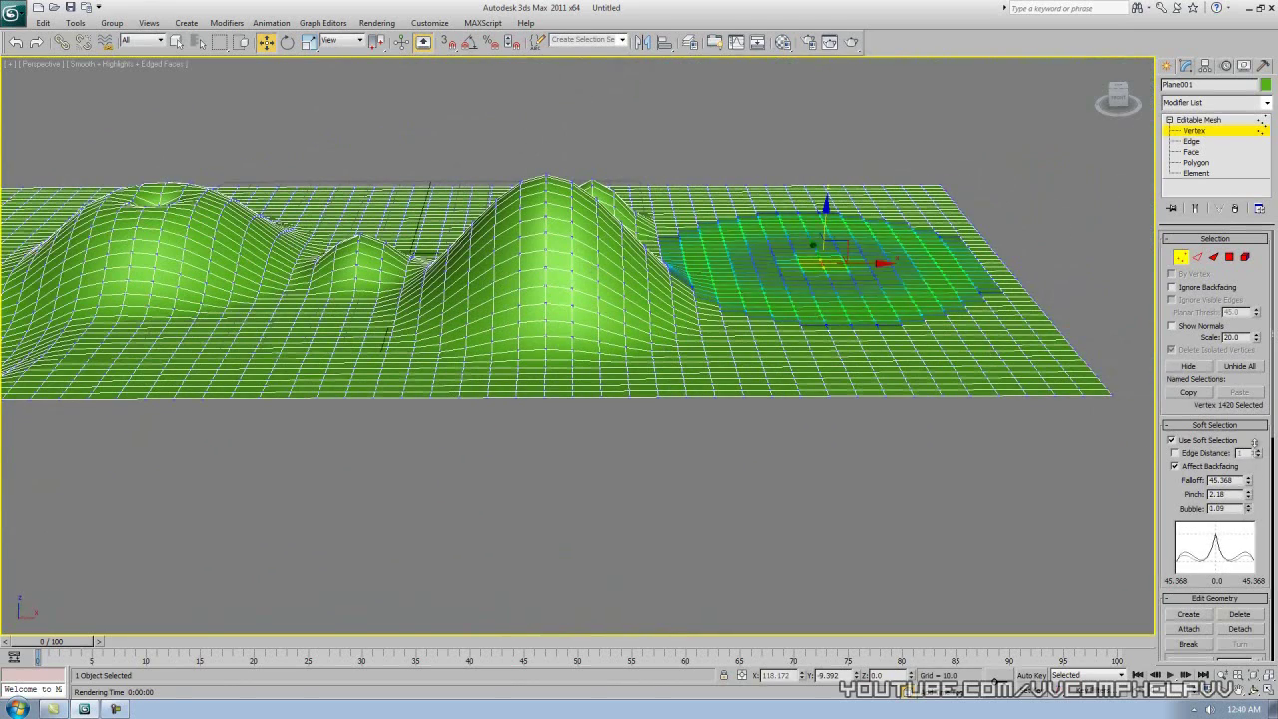
{"action": "right_click", "coordinate": [1247, 496]}
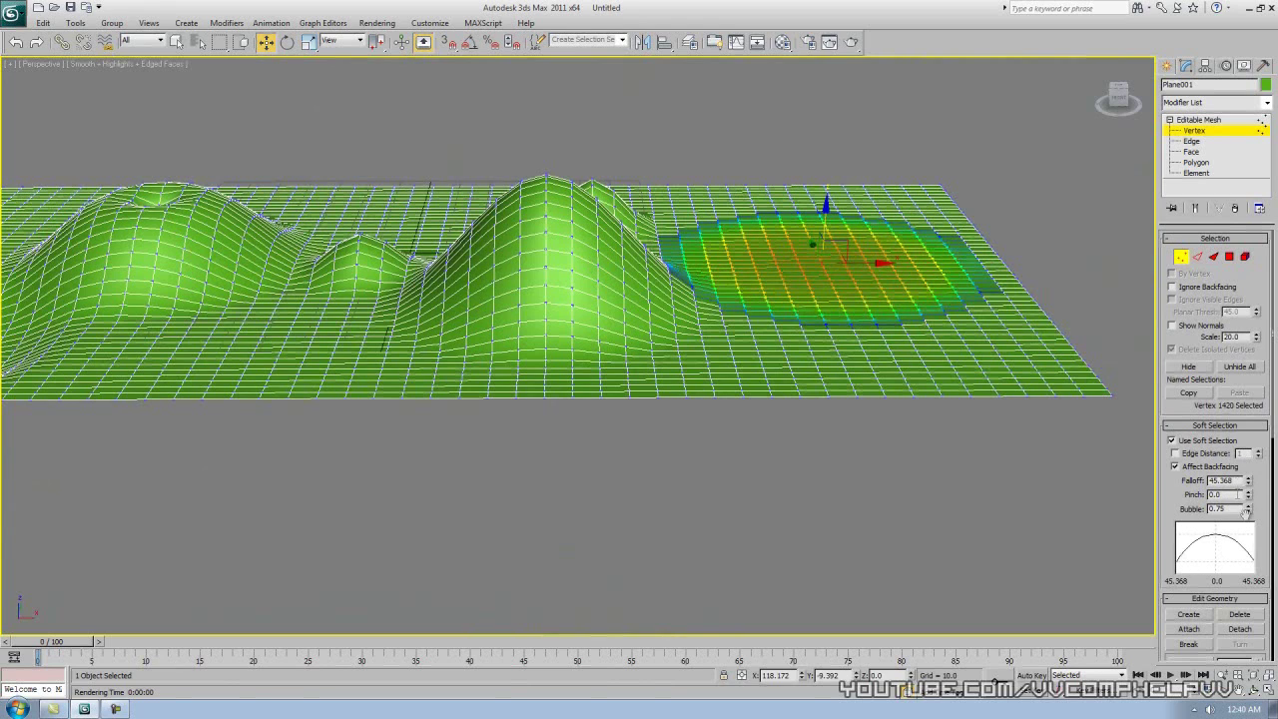
{"action": "left_click_drag", "start_coordinate": [1249, 511], "coordinate": [1249, 579]}
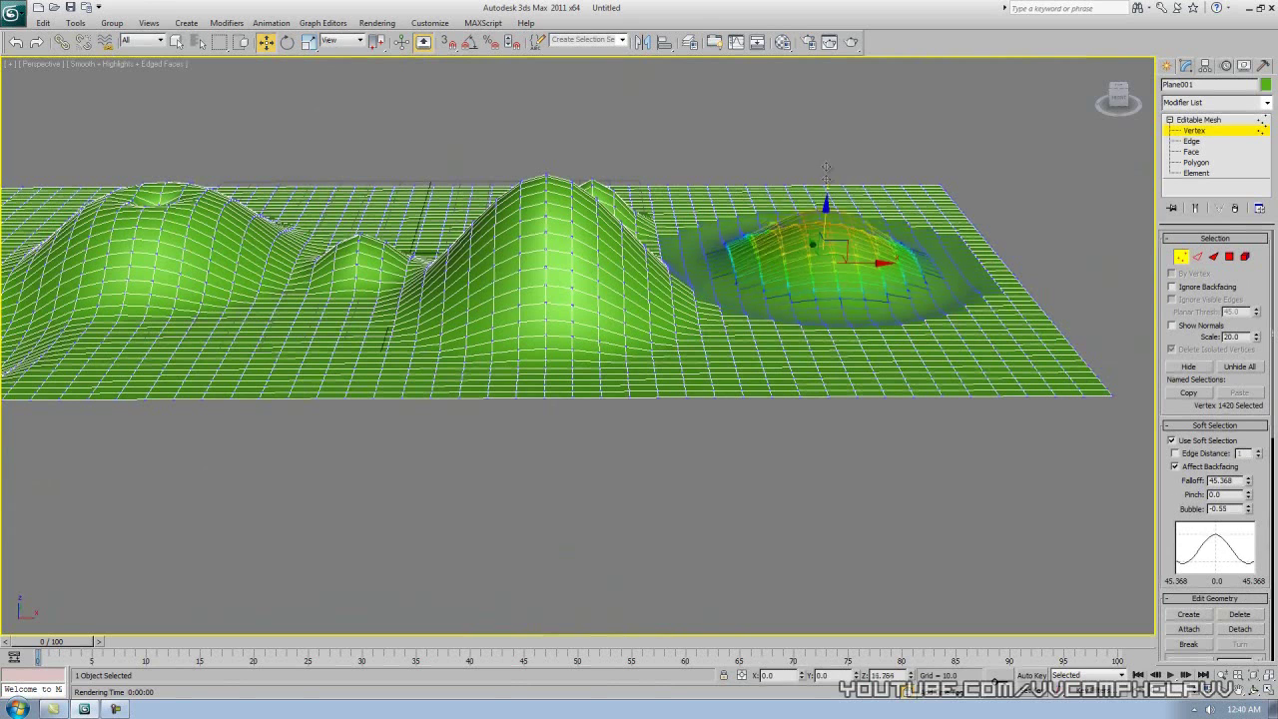
Step: Move the soft-selected vertex up, down into a pit and back up, shaping a mound inside a ring-shaped trench and rim
{"action": "left_click_drag", "start_coordinate": [817, 253], "coordinate": [817, 212]}
{"action": "mouse_move", "coordinate": [814, 256]}
{"action": "middle_mouse_down", "text": "alt"}
{"action": "mouse_move", "coordinate": [832, 223]}
{"action": "mouse_move", "coordinate": [817, 260]}
{"action": "middle_mouse_up", "text": "alt"}
{"action": "left_click_drag", "start_coordinate": [821, 255], "coordinate": [821, 284]}
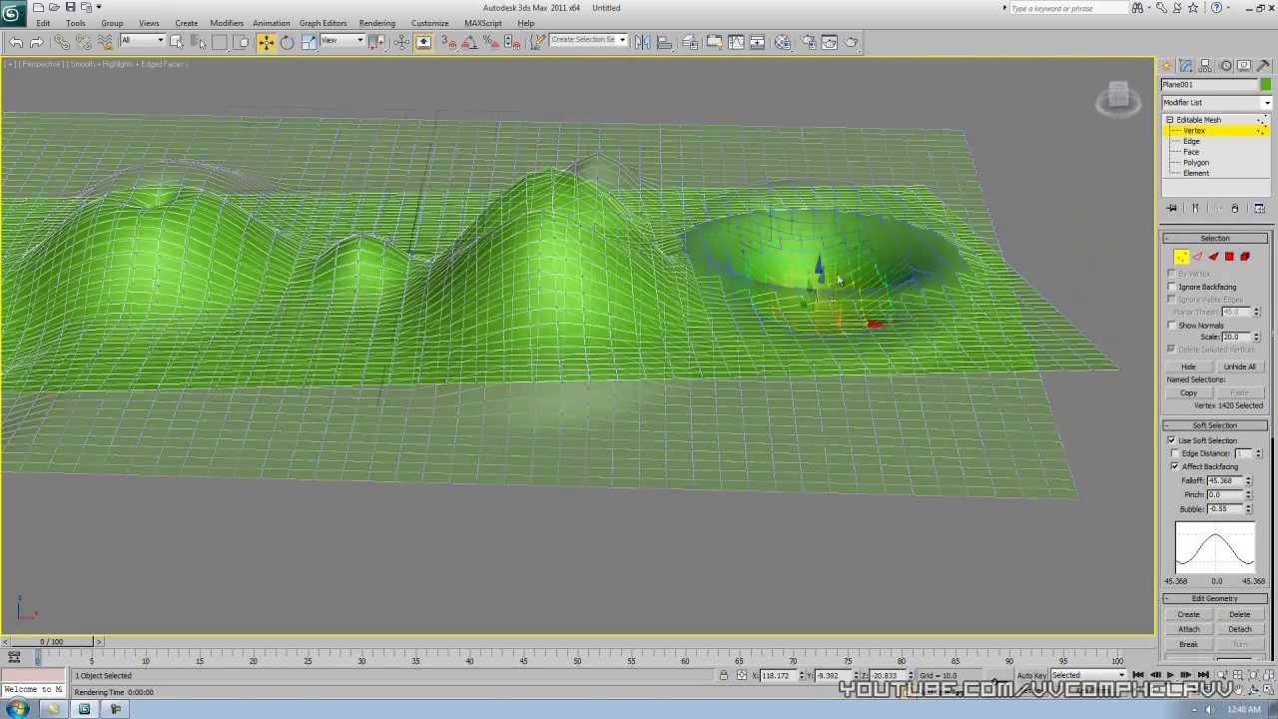
{"action": "middle_click_drag", "start_coordinate": [821, 285], "coordinate": [837, 264], "text": "alt"}
{"action": "mouse_move", "coordinate": [817, 195]}
{"action": "left_mouse_down"}
{"action": "mouse_move", "coordinate": [819, 250]}
{"action": "mouse_move", "coordinate": [819, 188]}
{"action": "left_mouse_up"}
{"action": "middle_click_drag", "start_coordinate": [847, 251], "coordinate": [852, 282], "text": "alt"}
Step: Select a vertex on the flat area behind the mounds, set Bubble to 1.15 and raise it into a broad dome
{"action": "left_click", "coordinate": [410, 220]}
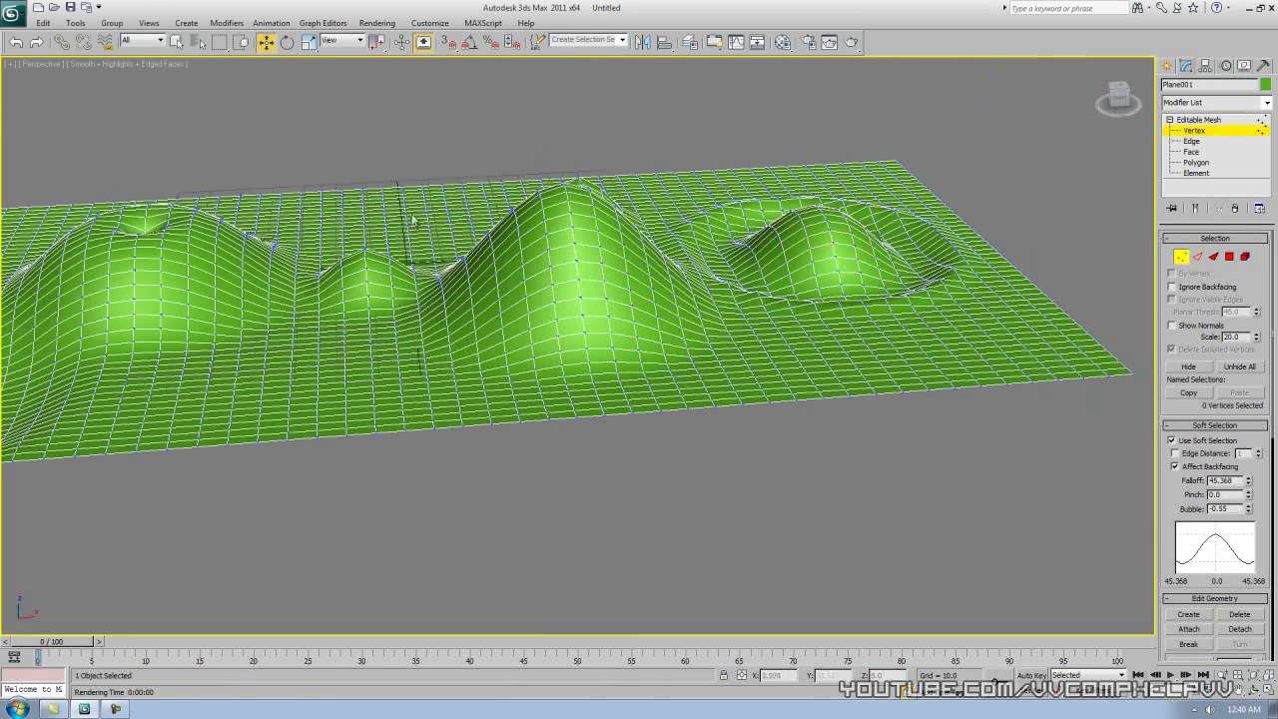
{"action": "left_click", "coordinate": [429, 209]}
{"action": "middle_click_drag", "start_coordinate": [431, 211], "coordinate": [629, 313], "text": "alt"}
{"action": "middle_click_drag", "start_coordinate": [685, 385], "coordinate": [713, 427]}
{"action": "left_click_drag", "start_coordinate": [1248, 510], "coordinate": [1255, 397]}
{"action": "left_click_drag", "start_coordinate": [452, 288], "coordinate": [450, 208]}
Step: Select a vertex on the plane's short edge beside the crater-topped hill and raise it about 27 into a second broad dome
{"action": "middle_click_drag", "start_coordinate": [499, 255], "coordinate": [502, 140], "text": "alt"}
{"action": "left_click", "coordinate": [498, 415]}
{"action": "left_click", "coordinate": [499, 390]}
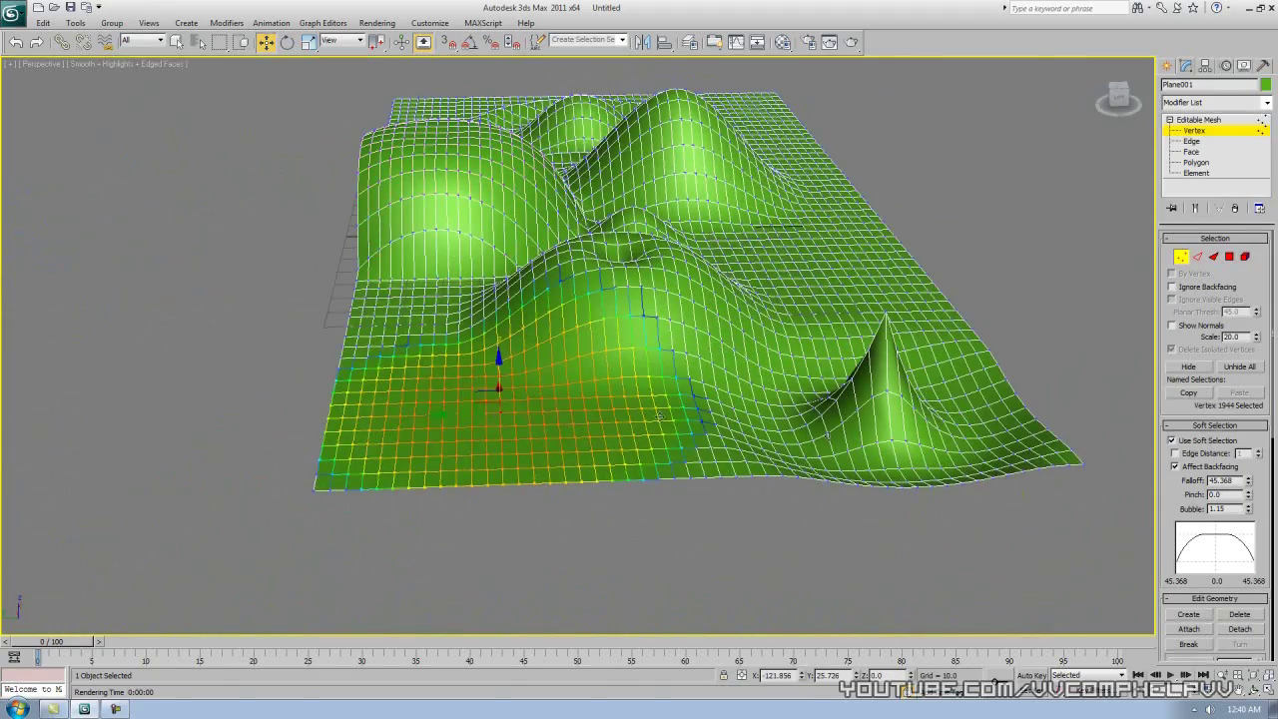
{"action": "left_click_drag", "start_coordinate": [500, 378], "coordinate": [496, 271]}
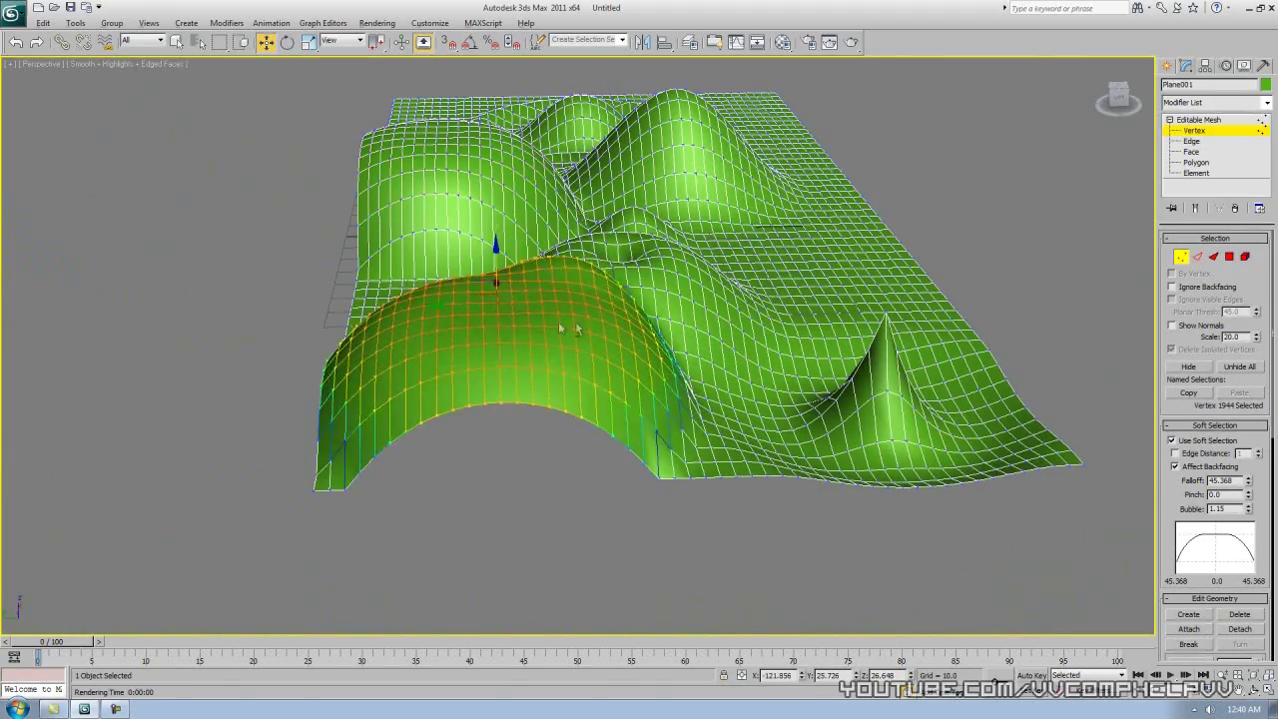
{"action": "middle_click_drag", "start_coordinate": [568, 329], "coordinate": [699, 325], "text": "alt"}
{"action": "middle_click_drag", "start_coordinate": [269, 326], "coordinate": [679, 351]}
Step: Clear the vertex selection, return to the whole Editable Mesh level and examine the shaded terrain from several angles and distances
{"action": "left_click", "coordinate": [931, 201]}
{"action": "left_click", "coordinate": [1201, 120]}
{"action": "middle_click_drag", "start_coordinate": [729, 266], "coordinate": [743, 324], "text": "alt"}
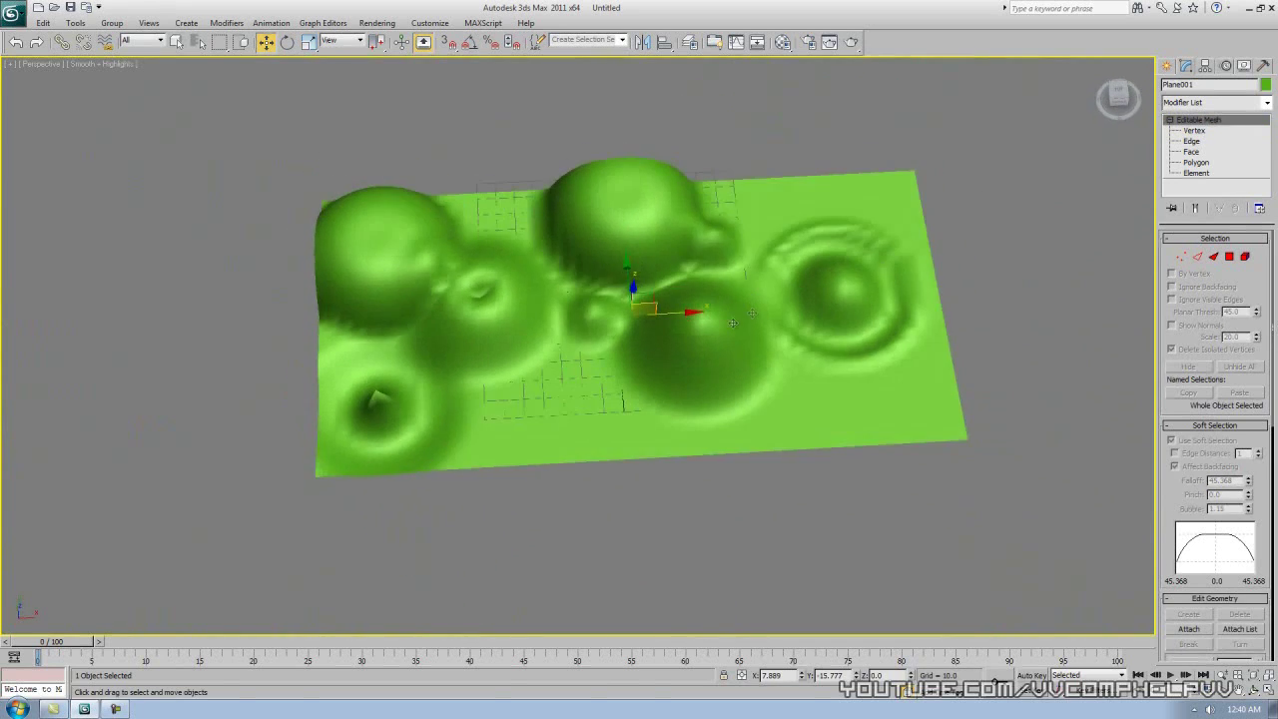
{"action": "scroll", "coordinate": [743, 324], "scroll_direction": "up", "scroll_amount": 5}
{"action": "scroll", "coordinate": [743, 323], "scroll_direction": "down", "scroll_amount": 8}
{"action": "middle_click_drag", "start_coordinate": [699, 304], "coordinate": [676, 351], "text": "alt"}
{"action": "scroll", "coordinate": [620, 342], "scroll_direction": "up", "scroll_amount": 2}
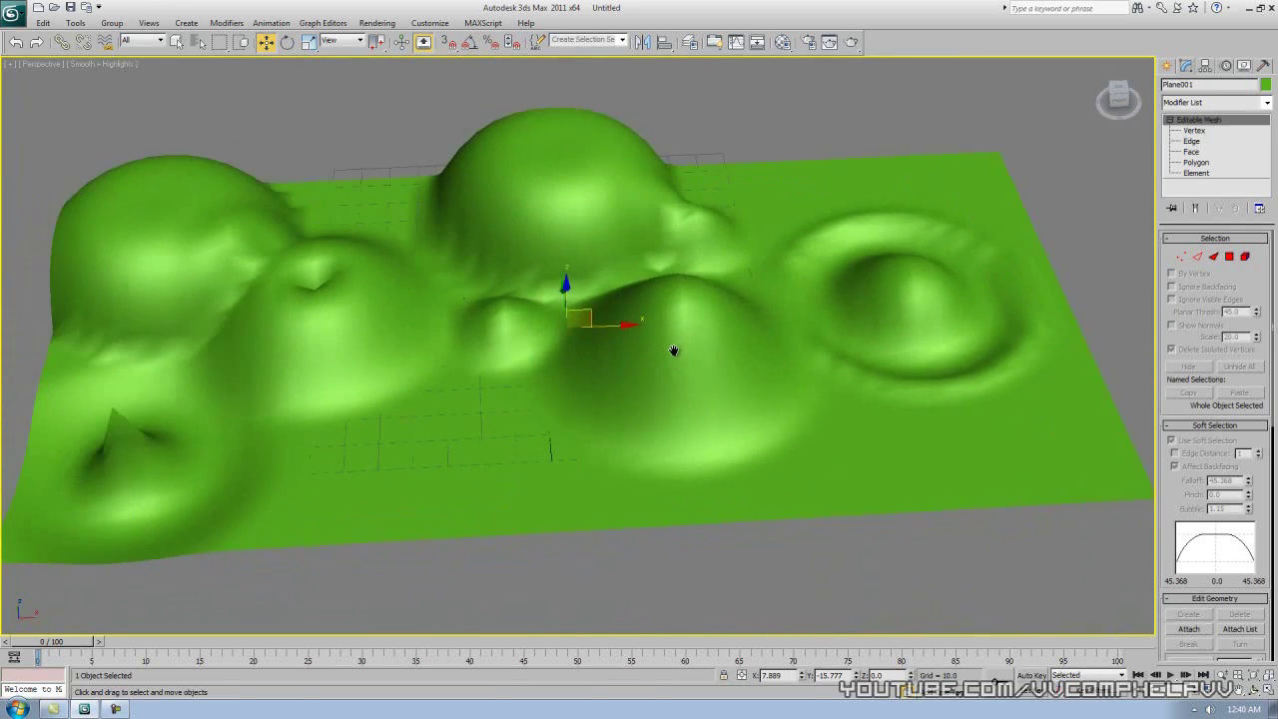
{"action": "scroll", "coordinate": [674, 351], "scroll_direction": "down", "scroll_amount": 3}
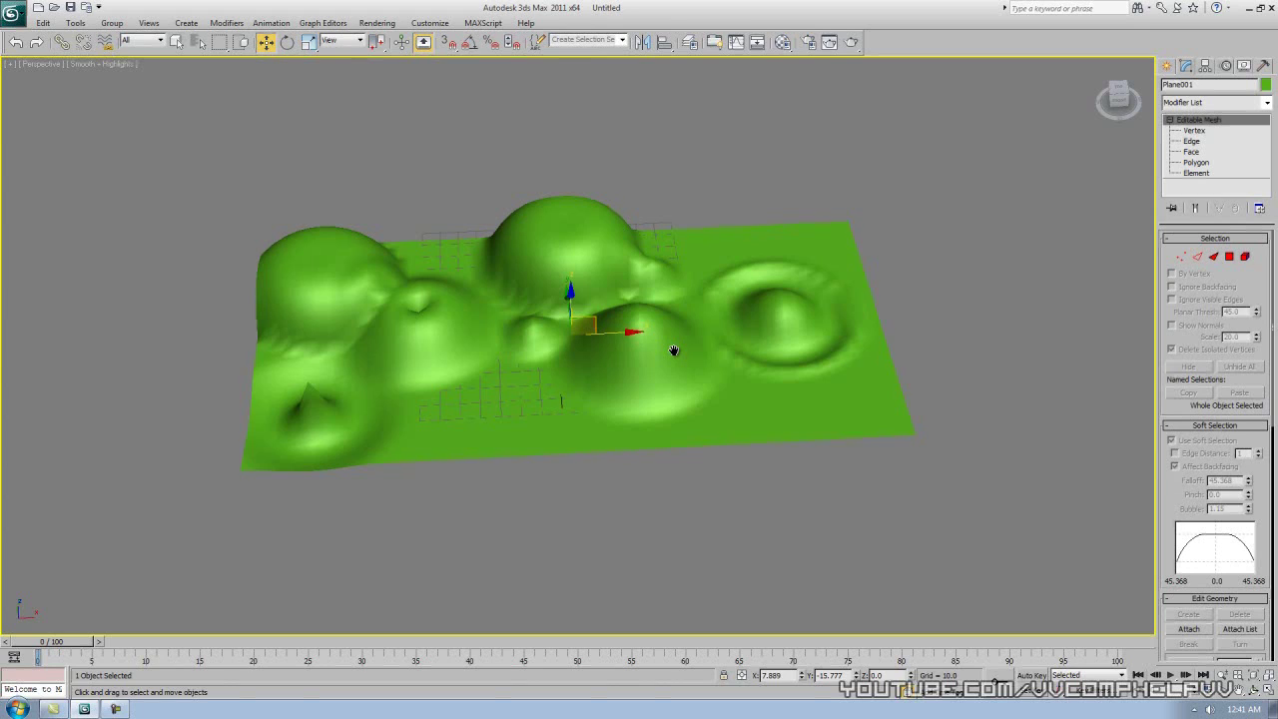
{"action": "key", "text": "m"}
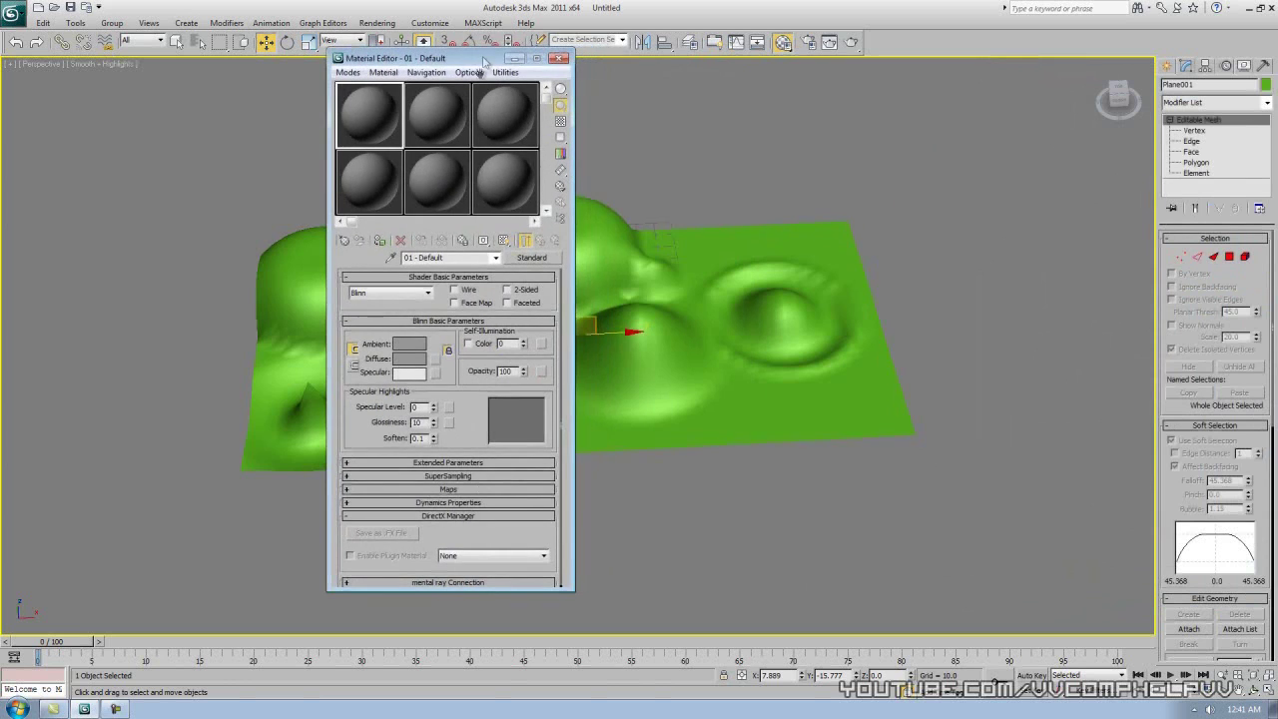
{"action": "left_click_drag", "start_coordinate": [569, 599], "coordinate": [569, 496]}
{"action": "left_click_drag", "start_coordinate": [480, 62], "coordinate": [235, 138]}
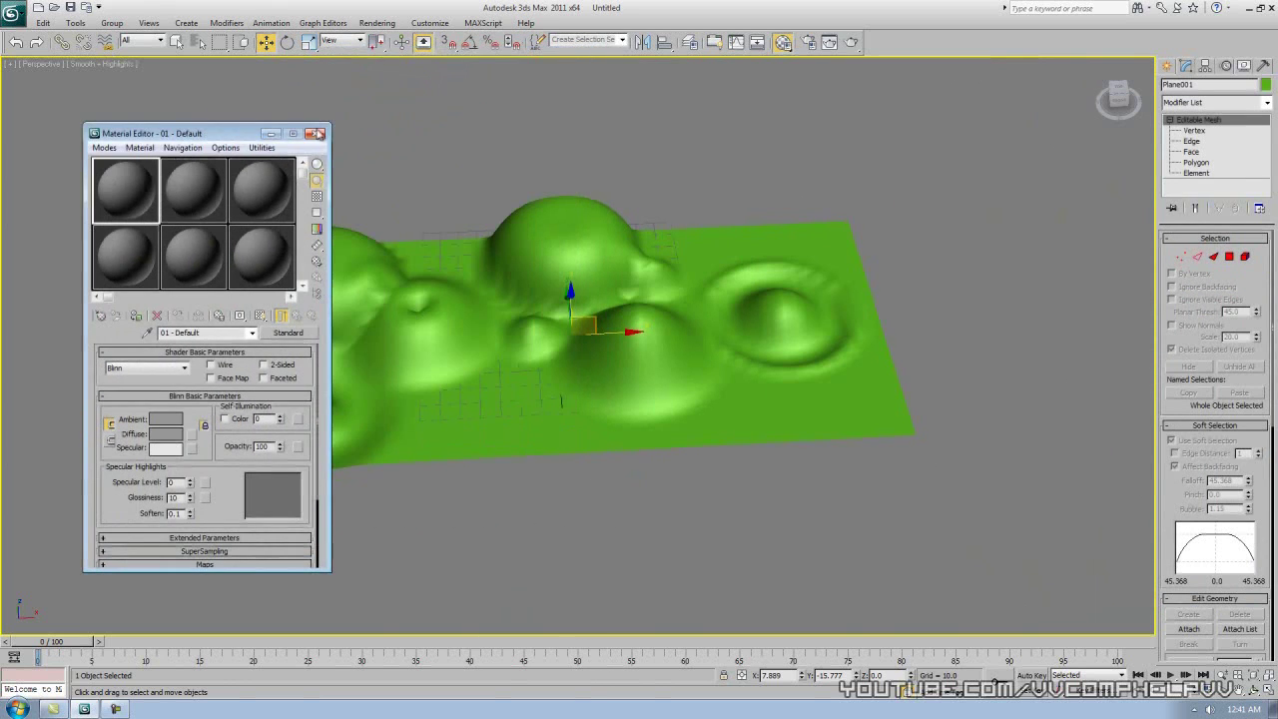
{"action": "left_click", "coordinate": [317, 135]}
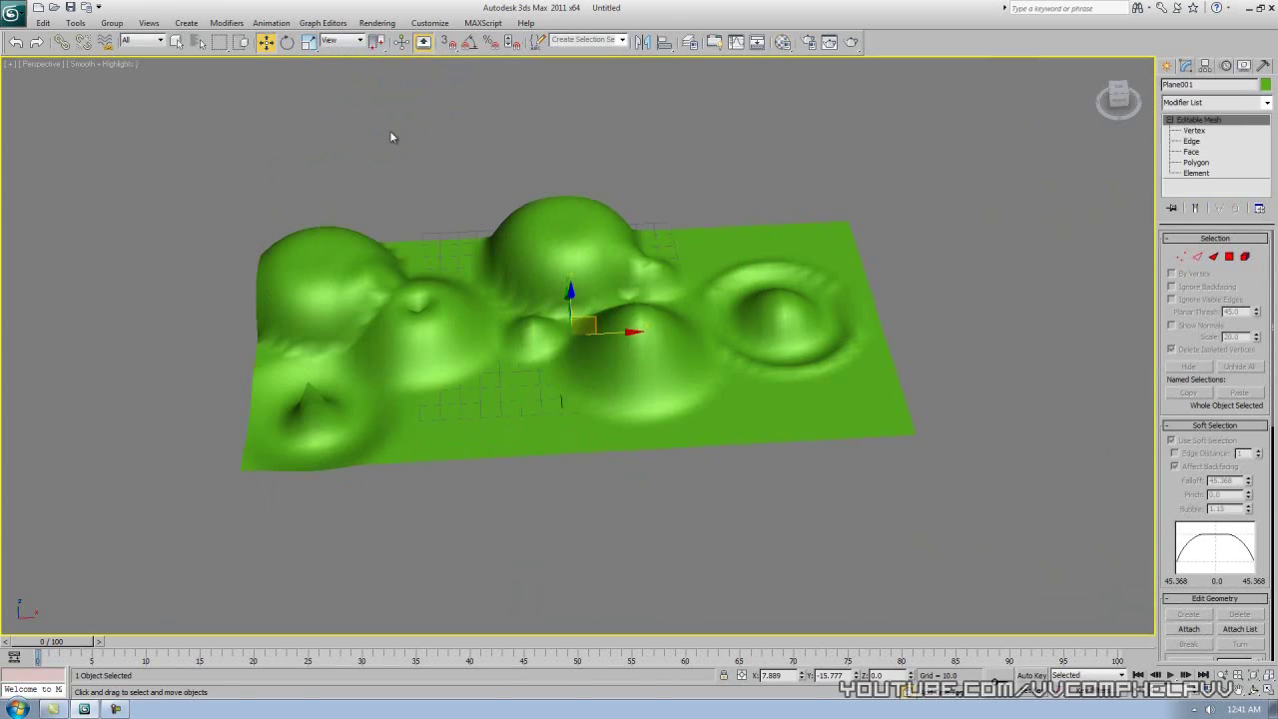